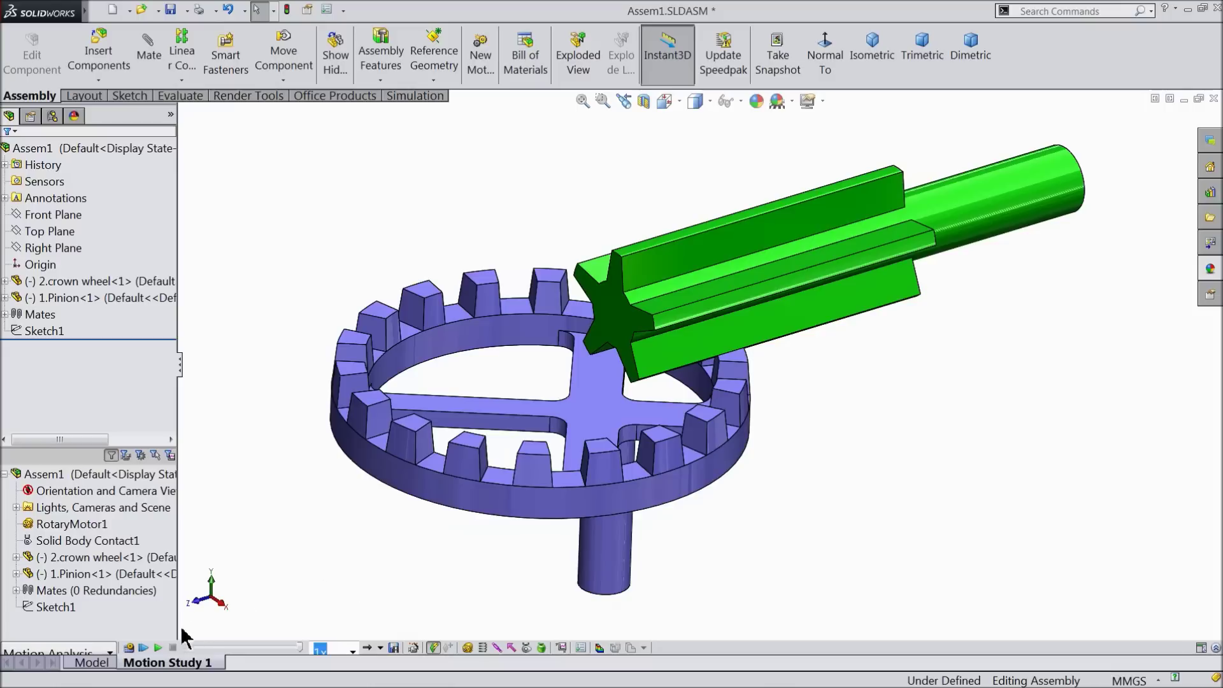
Play the motion study of the pinion and crown wheel assembly.
{"action": "left_click", "coordinate": [158, 648]}
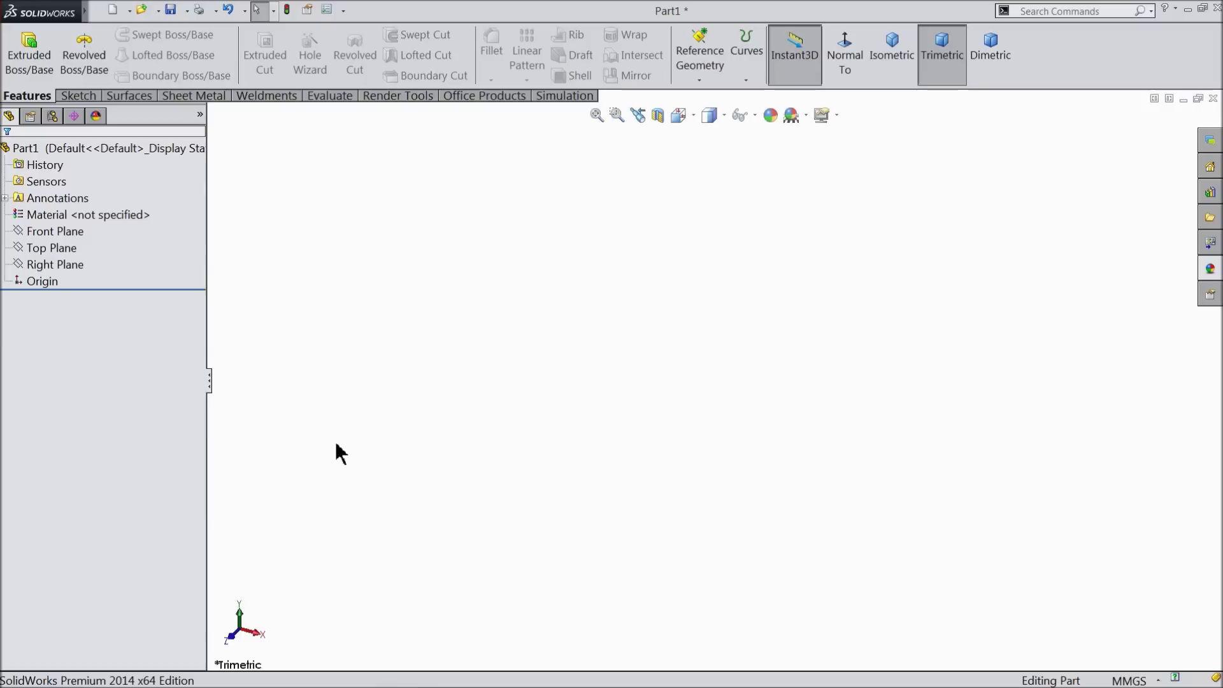
Start a sketch on the Front Plane and draw a circle about 147 mm in diameter centred on the origin.
{"action": "left_click", "coordinate": [17, 235]}
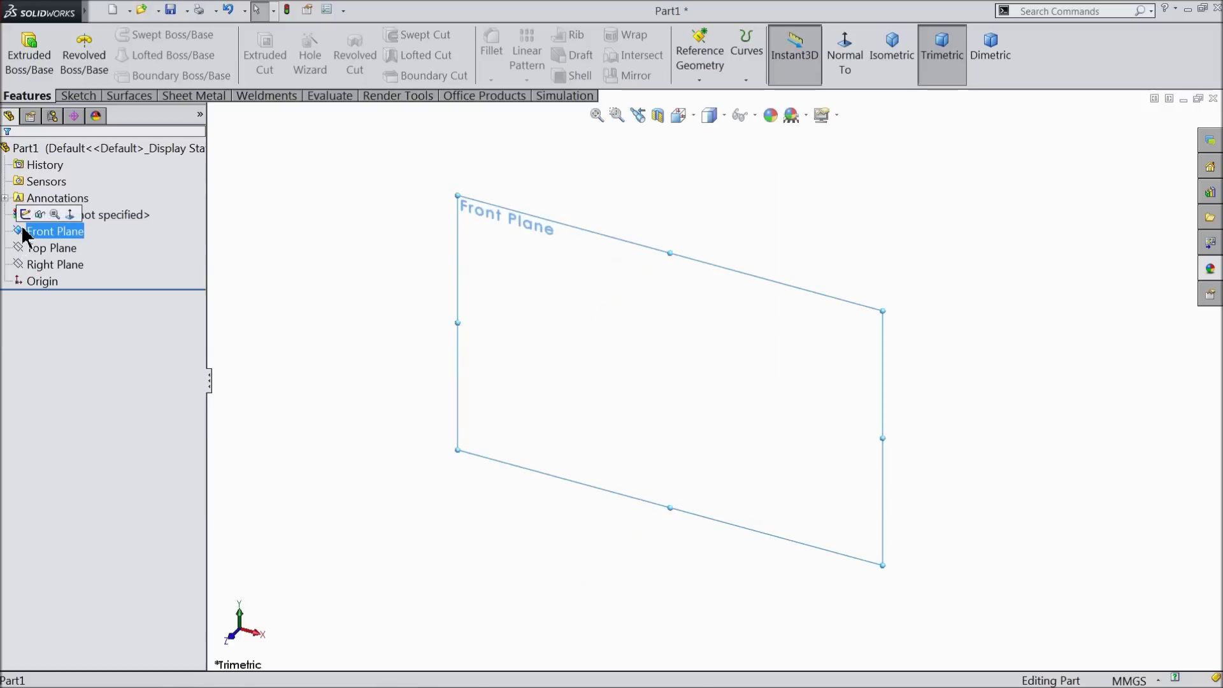
{"action": "left_click", "coordinate": [20, 214]}
{"action": "left_click", "coordinate": [77, 96]}
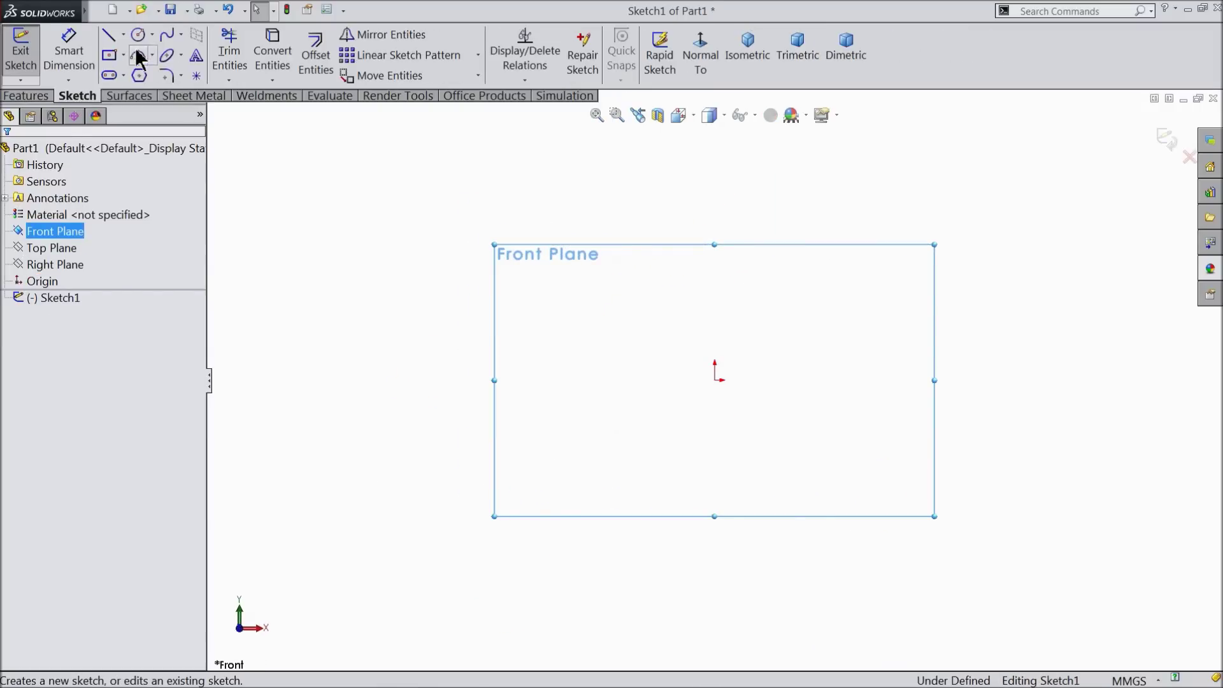
{"action": "left_click", "coordinate": [139, 35]}
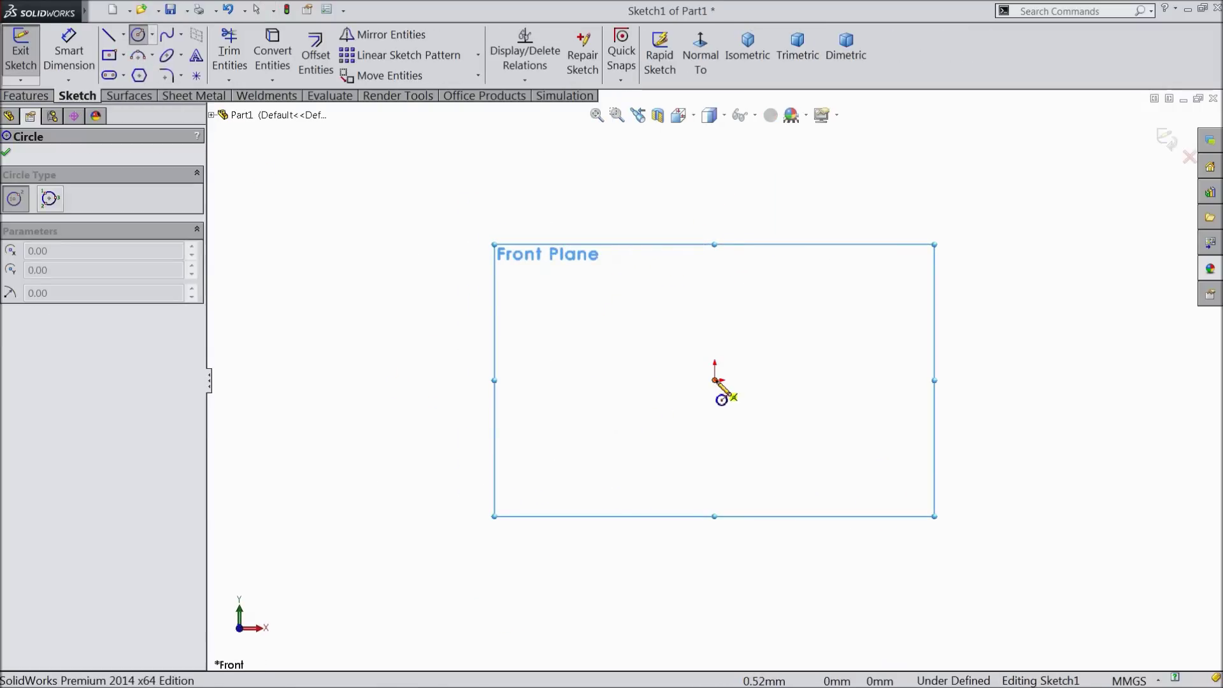
{"action": "left_click", "coordinate": [715, 380]}
{"action": "left_click", "coordinate": [567, 276]}
Dimension the circle's diameter to 20 mm.
{"action": "left_click", "coordinate": [69, 58]}
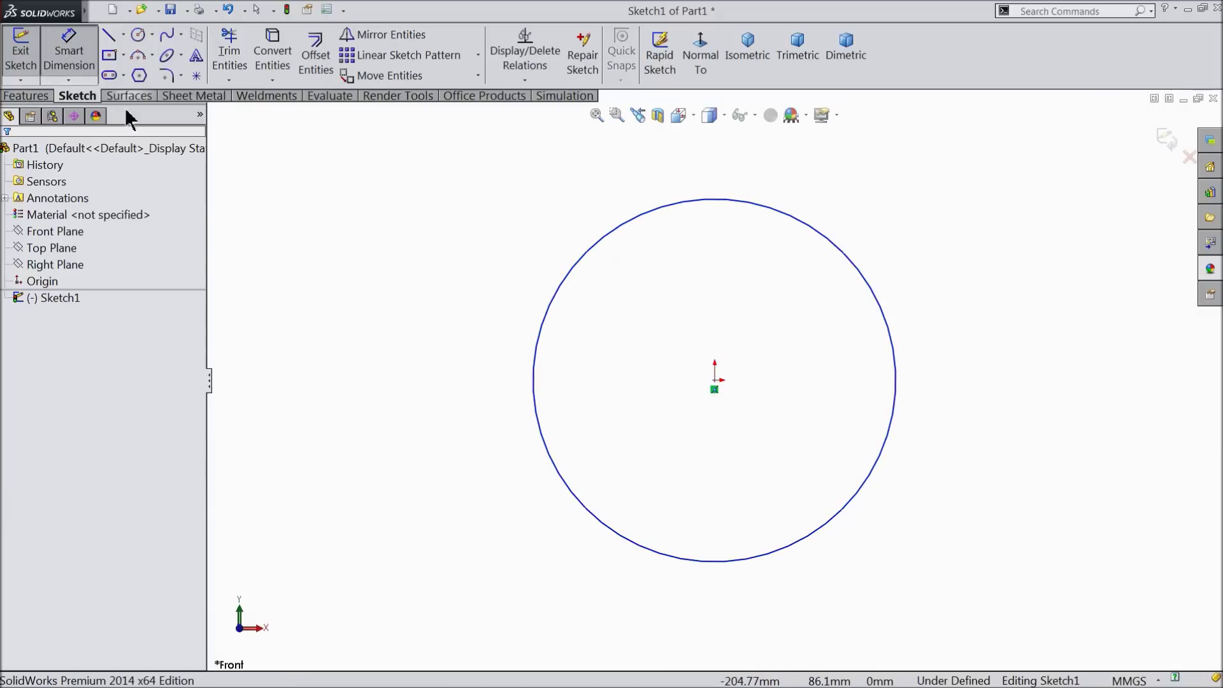
{"action": "left_click", "coordinate": [535, 380]}
{"action": "left_click", "coordinate": [436, 386]}
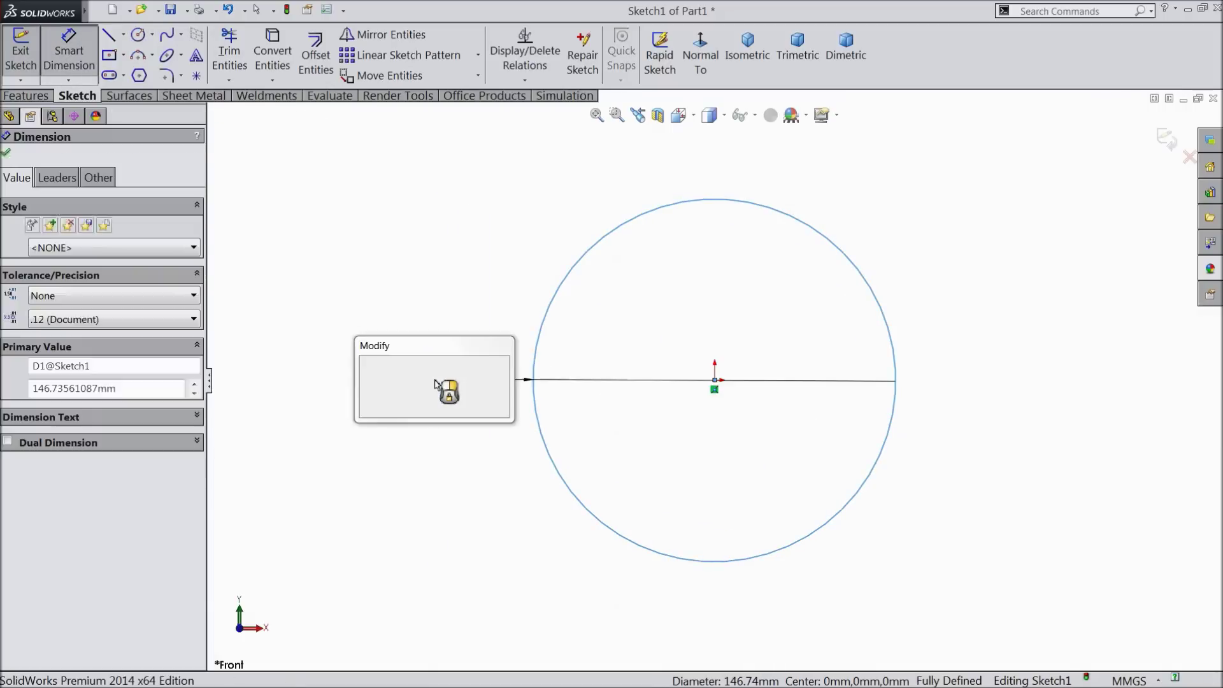
{"action": "type", "text": "20"}
{"action": "left_click", "coordinate": [367, 362]}
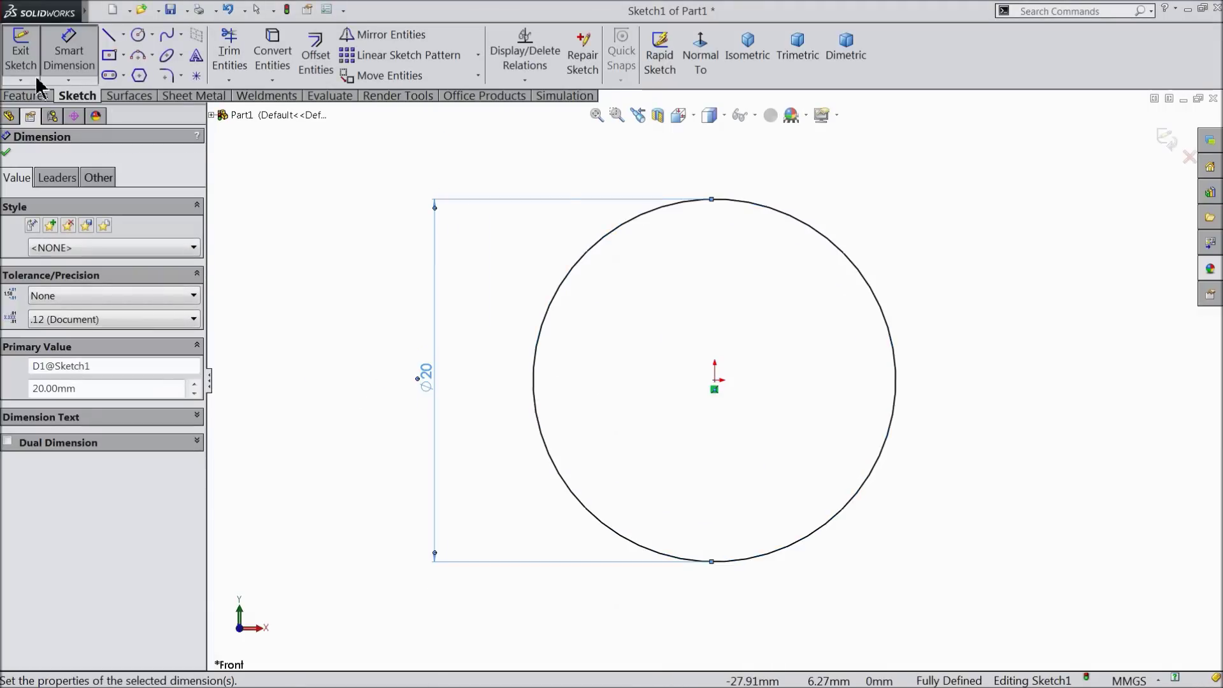
Extrude the 20 mm circle into a 60 mm long cylinder using the Mid Plane end condition.
{"action": "left_click", "coordinate": [29, 96]}
{"action": "left_click", "coordinate": [31, 54]}
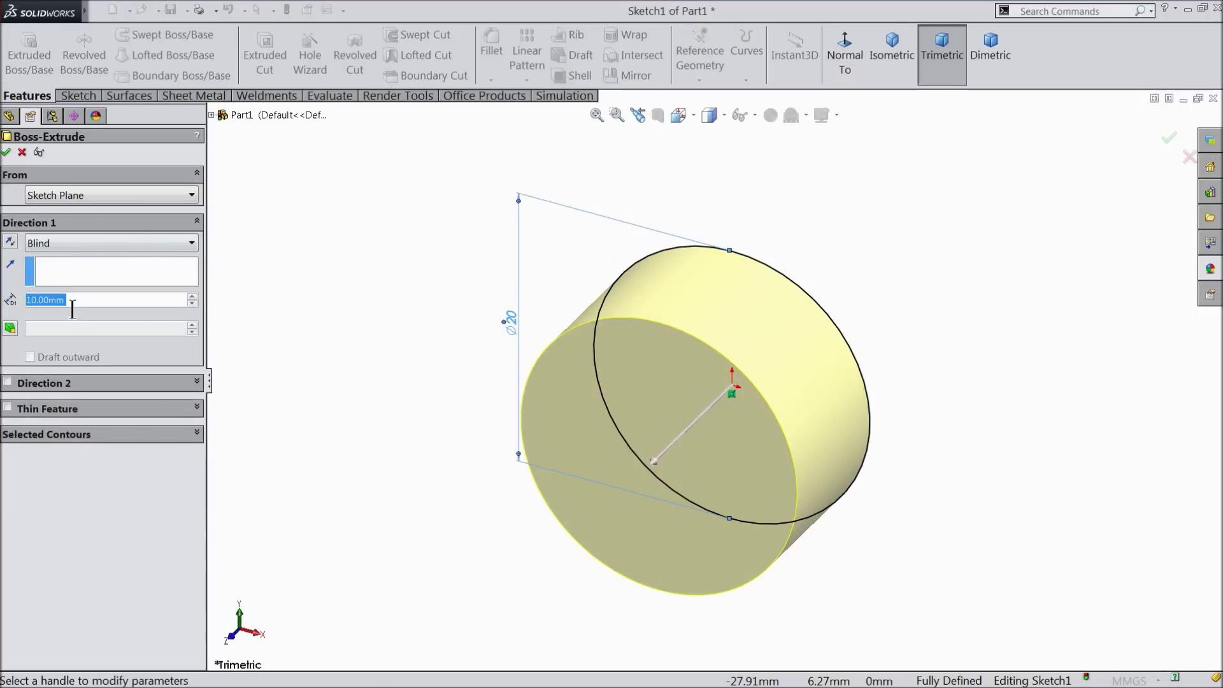
{"action": "type", "text": "60"}
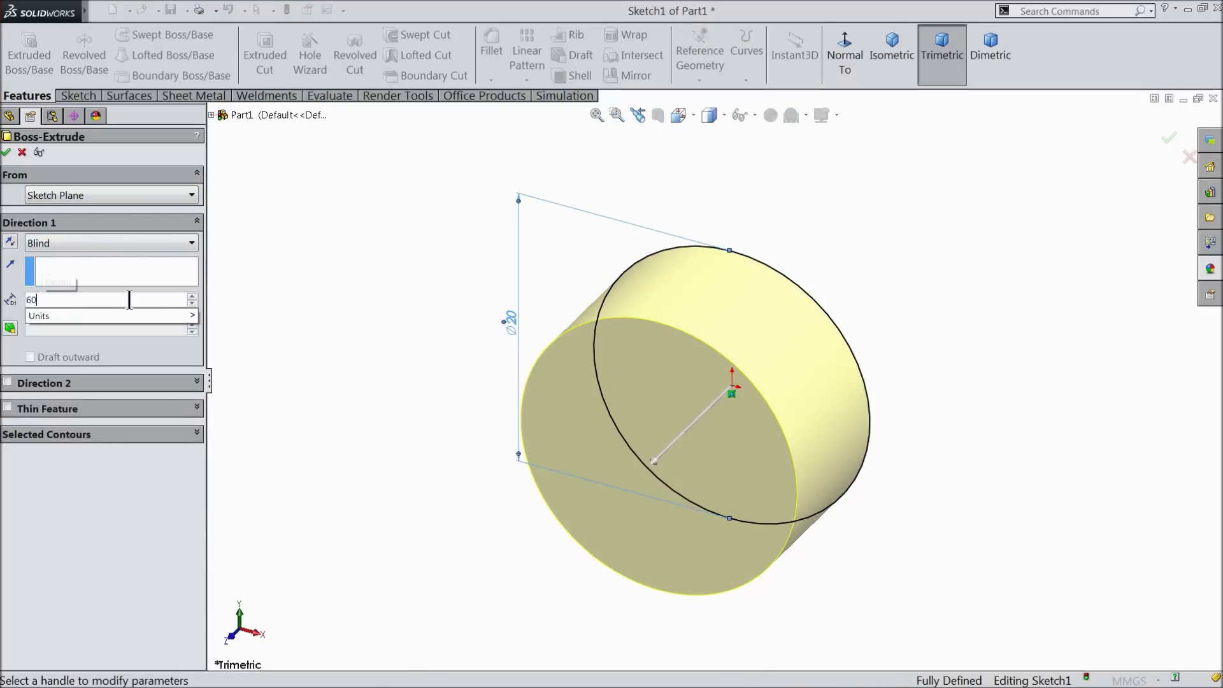
{"action": "key", "text": "Return"}
{"action": "left_click", "coordinate": [49, 247]}
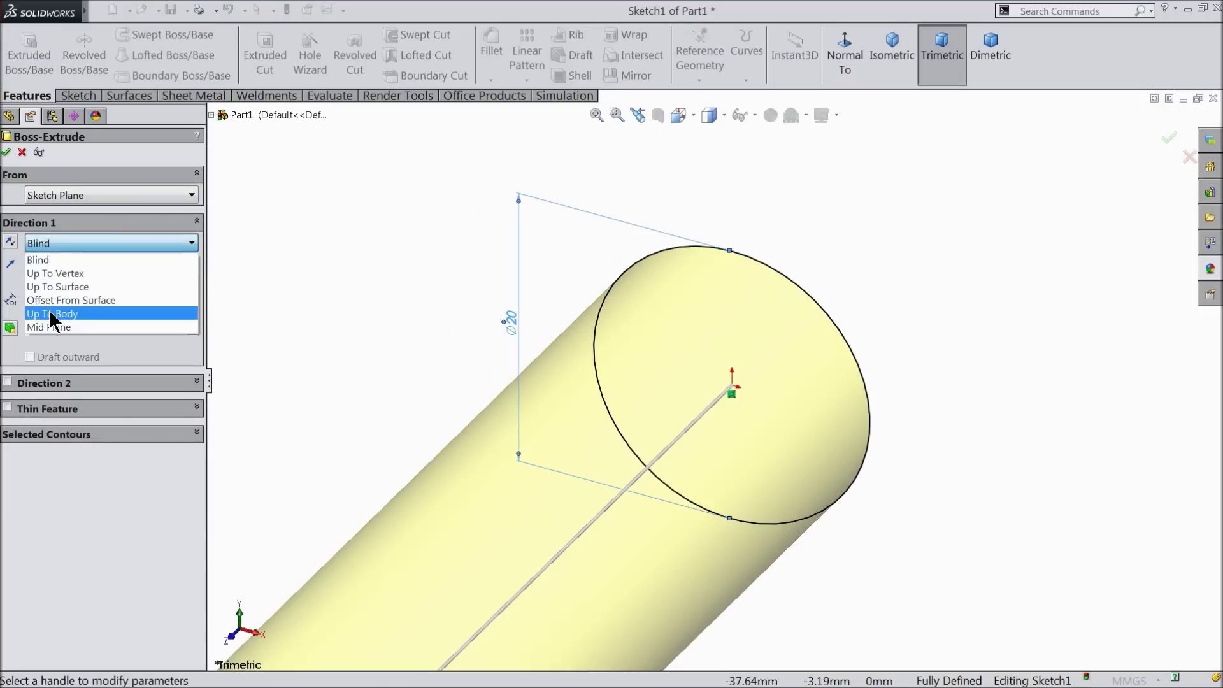
{"action": "left_click", "coordinate": [53, 338]}
{"action": "scroll", "coordinate": [478, 318], "scroll_direction": "up", "scroll_amount": 3}
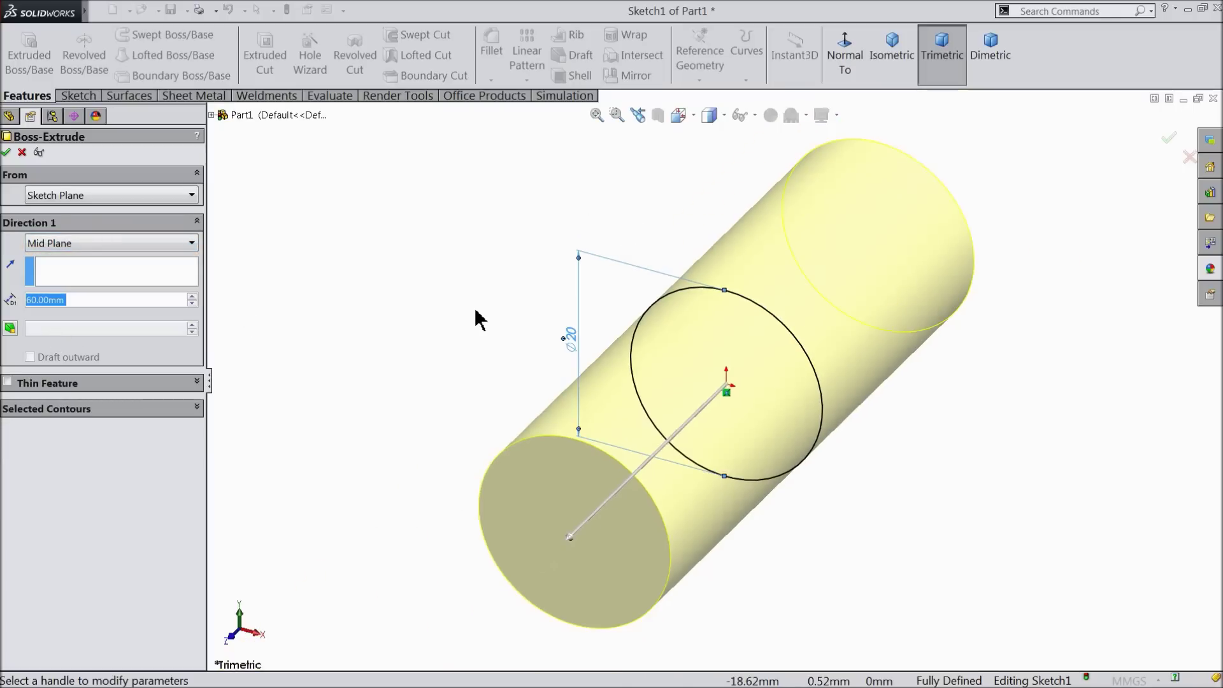
{"action": "left_click", "coordinate": [6, 152]}
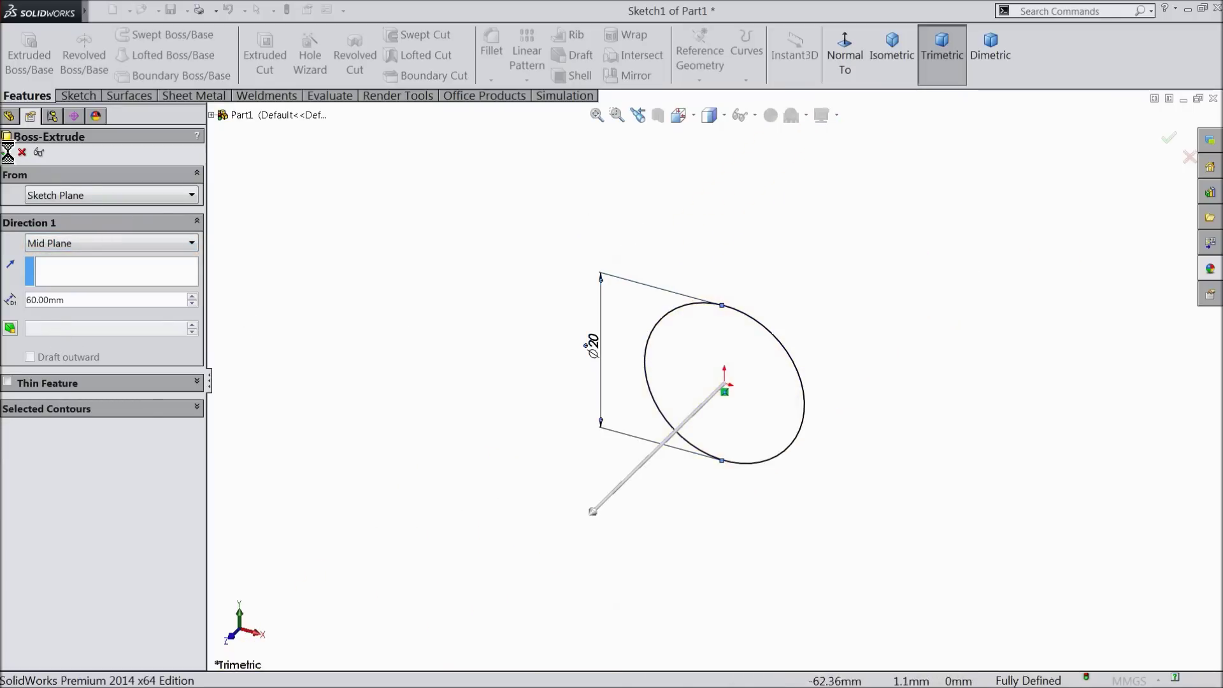
Start a sketch on the cylinder's front end face, viewed straight on, and convert the face's circular edge into sketch geometry.
{"action": "scroll", "coordinate": [306, 286], "scroll_direction": "up", "scroll_amount": 2}
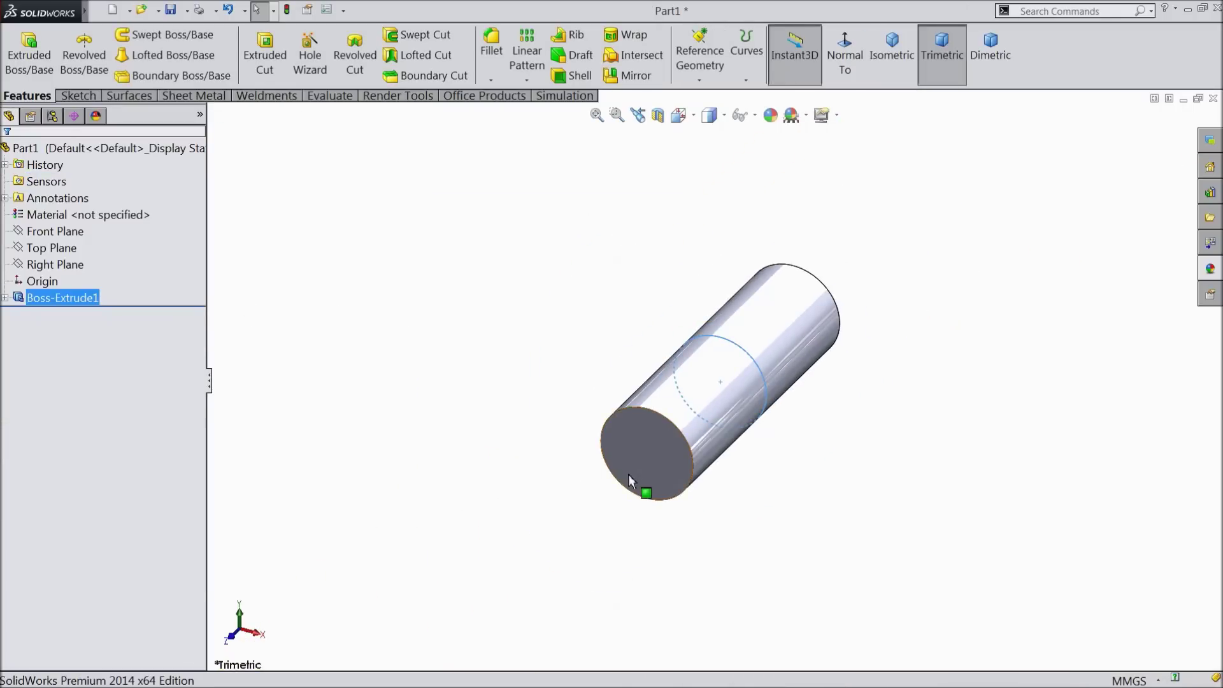
{"action": "scroll", "coordinate": [637, 465], "scroll_direction": "down", "scroll_amount": 3}
{"action": "left_click", "coordinate": [668, 425]}
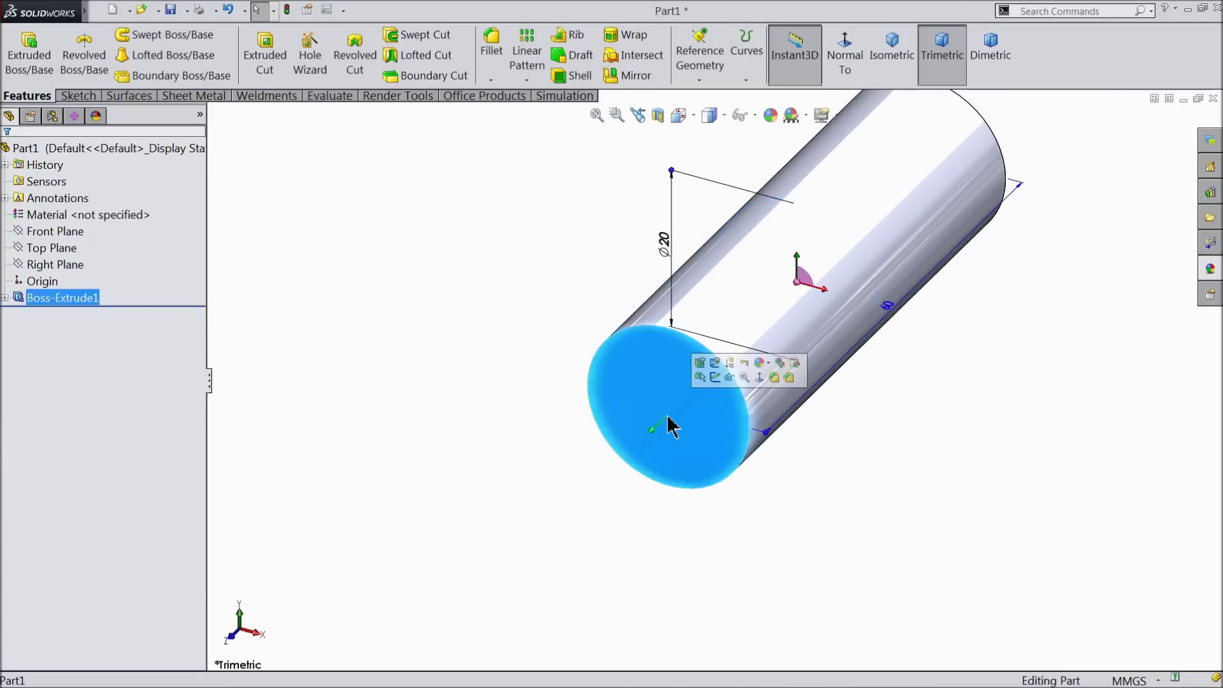
{"action": "left_click", "coordinate": [715, 378]}
{"action": "left_click", "coordinate": [838, 55]}
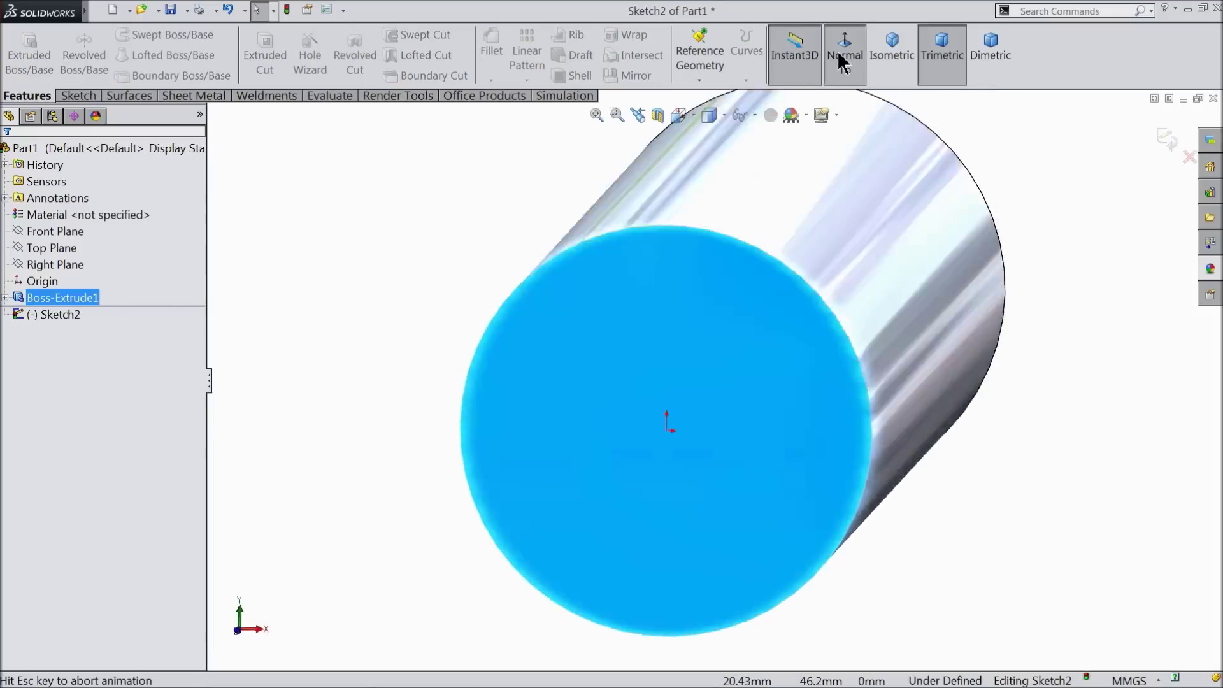
{"action": "left_click", "coordinate": [82, 97]}
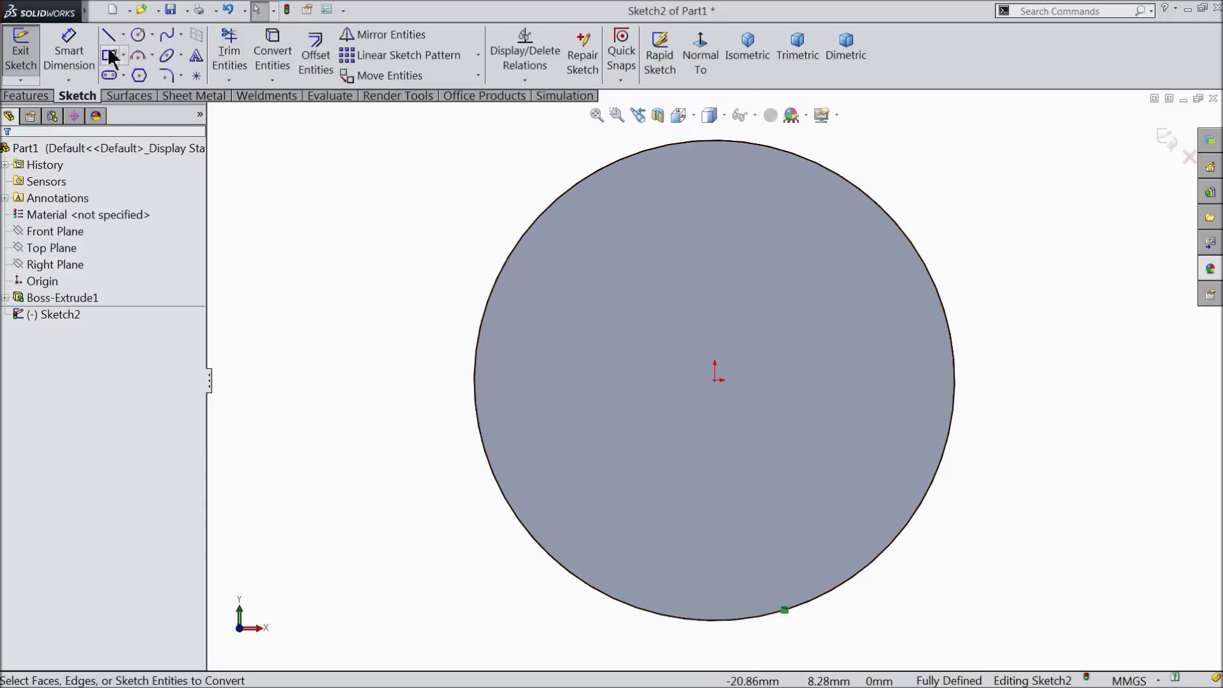
Draw a larger circle about 19 mm in radius around the cylinder face, centred on the origin.
{"action": "left_click", "coordinate": [137, 35]}
{"action": "scroll", "coordinate": [733, 389], "scroll_direction": "up", "scroll_amount": 2}
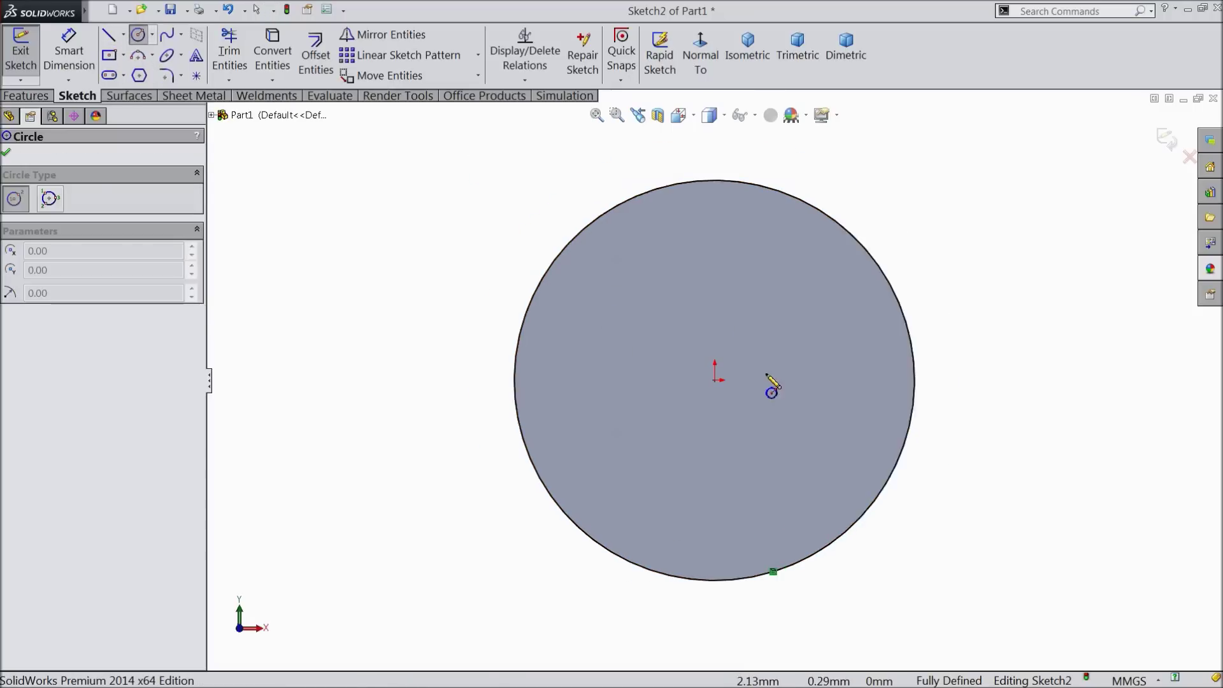
{"action": "left_click", "coordinate": [715, 380]}
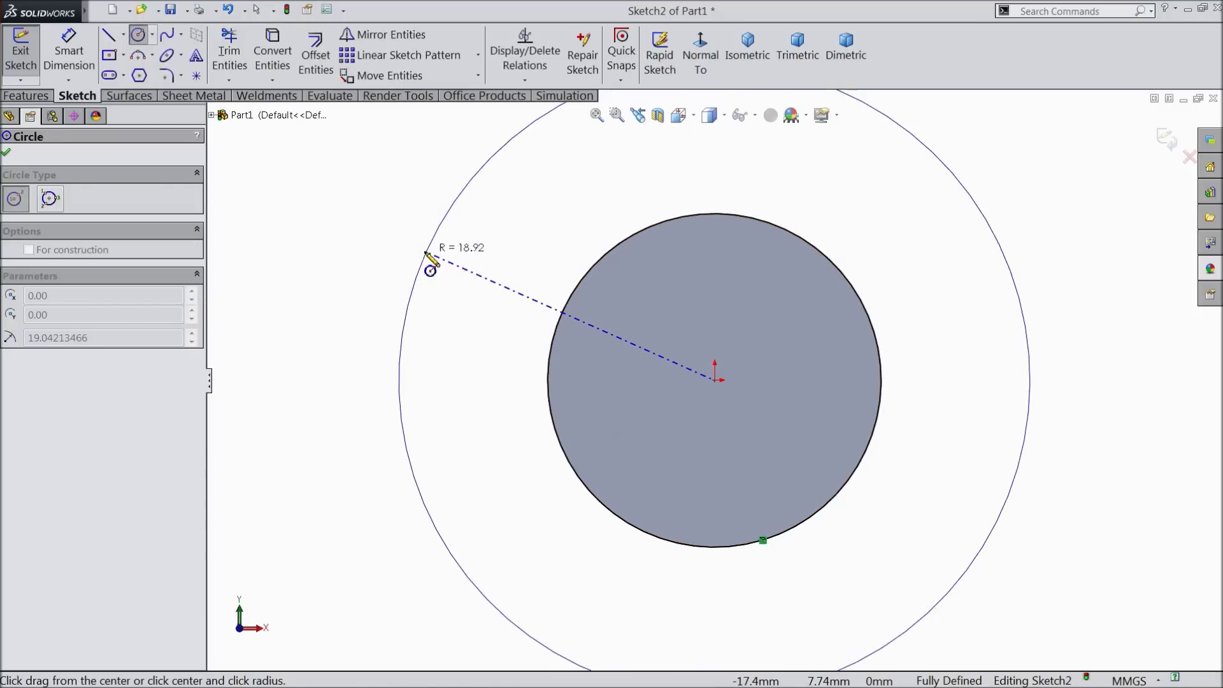
{"action": "left_click", "coordinate": [425, 251]}
{"action": "scroll", "coordinate": [440, 277], "scroll_direction": "up", "scroll_amount": 3}
Dimension the outer circle's diameter to 40 mm.
{"action": "left_click", "coordinate": [69, 51]}
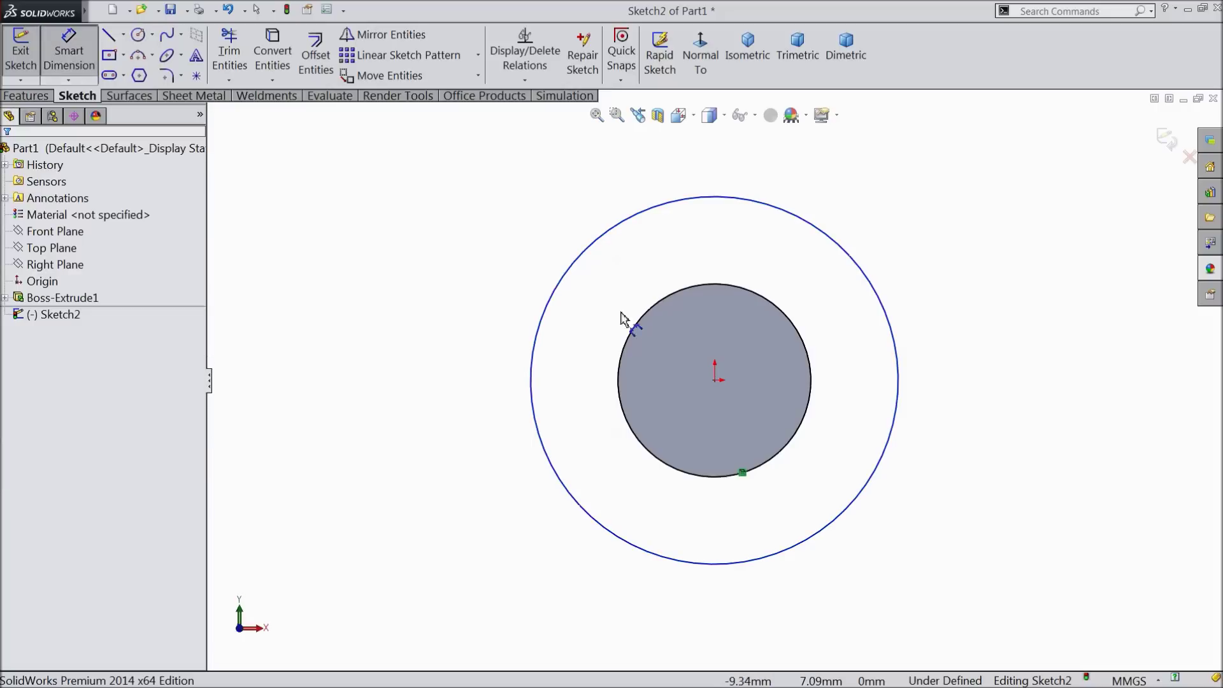
{"action": "scroll", "coordinate": [606, 312], "scroll_direction": "down", "scroll_amount": 1}
{"action": "left_click", "coordinate": [522, 355]}
{"action": "left_click", "coordinate": [433, 408]}
{"action": "type", "text": "40"}
{"action": "left_click", "coordinate": [357, 384]}
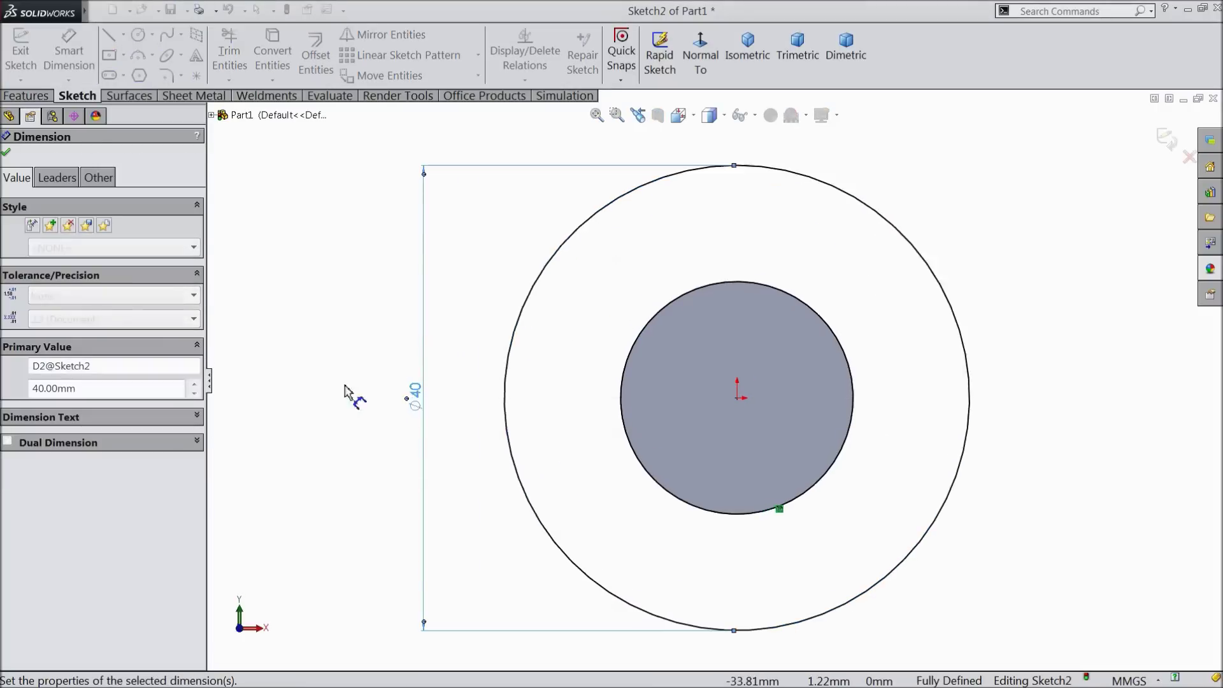
Draw a vertical 20 mm centerline from the origin up to the outer circle.
{"action": "left_click", "coordinate": [123, 34]}
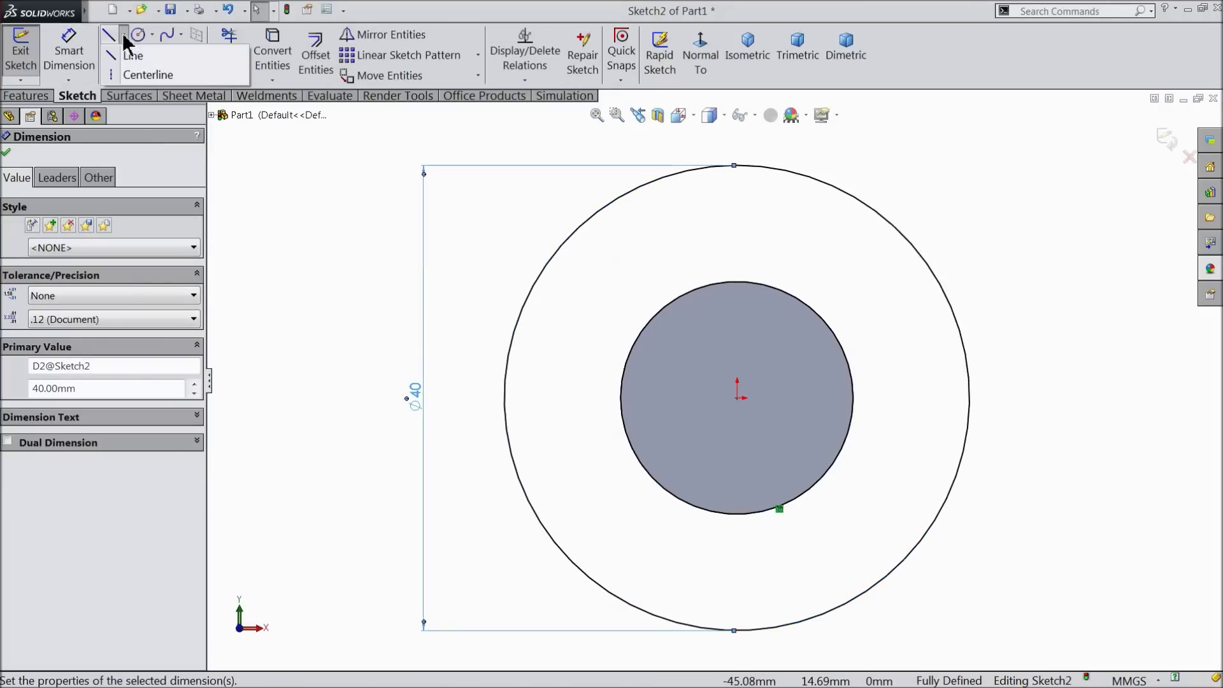
{"action": "left_click", "coordinate": [144, 75]}
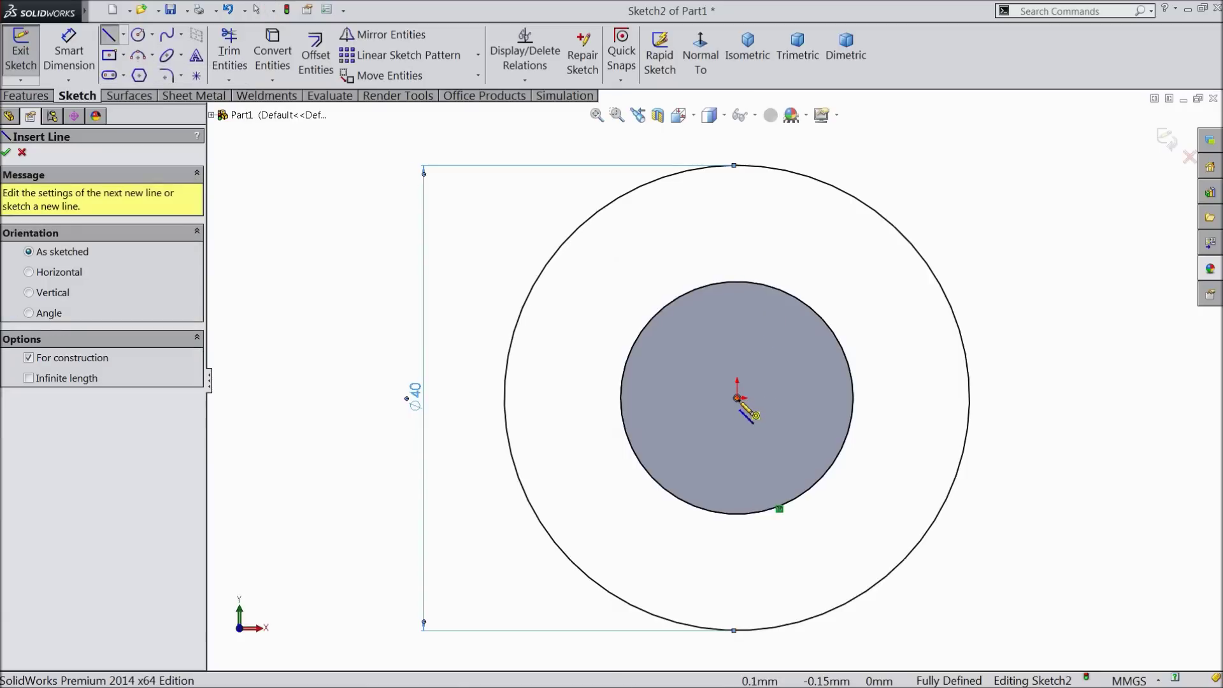
{"action": "left_click", "coordinate": [738, 398]}
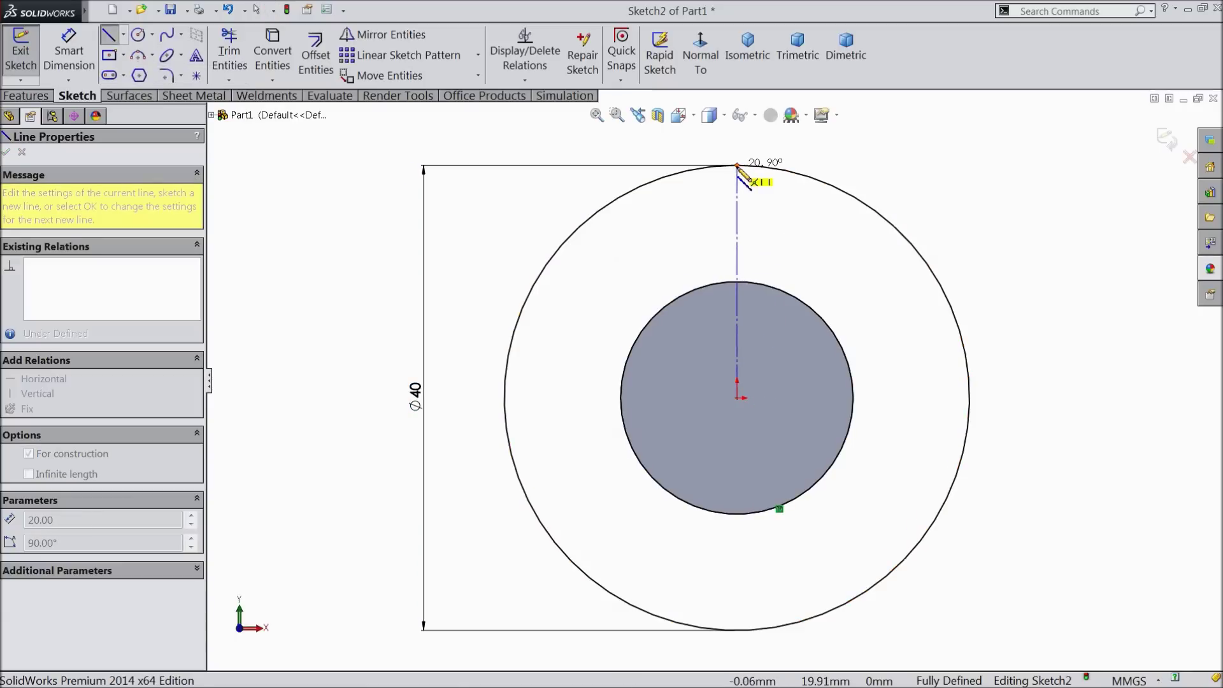
{"action": "left_click", "coordinate": [738, 166]}
{"action": "right_click", "coordinate": [739, 127]}
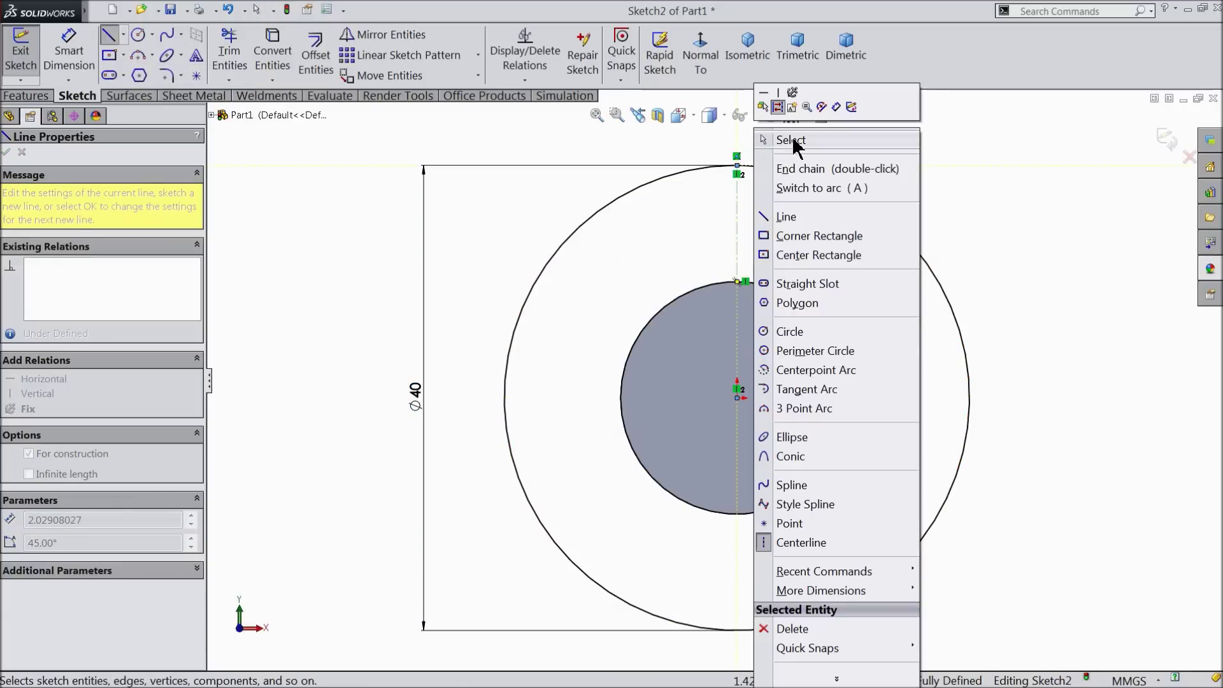
{"action": "left_click", "coordinate": [778, 139]}
Draw a slanted line from the outer circle down to the inner circle beside the centerline, tilted about 6° from it.
{"action": "scroll", "coordinate": [768, 248], "scroll_direction": "down", "scroll_amount": 3}
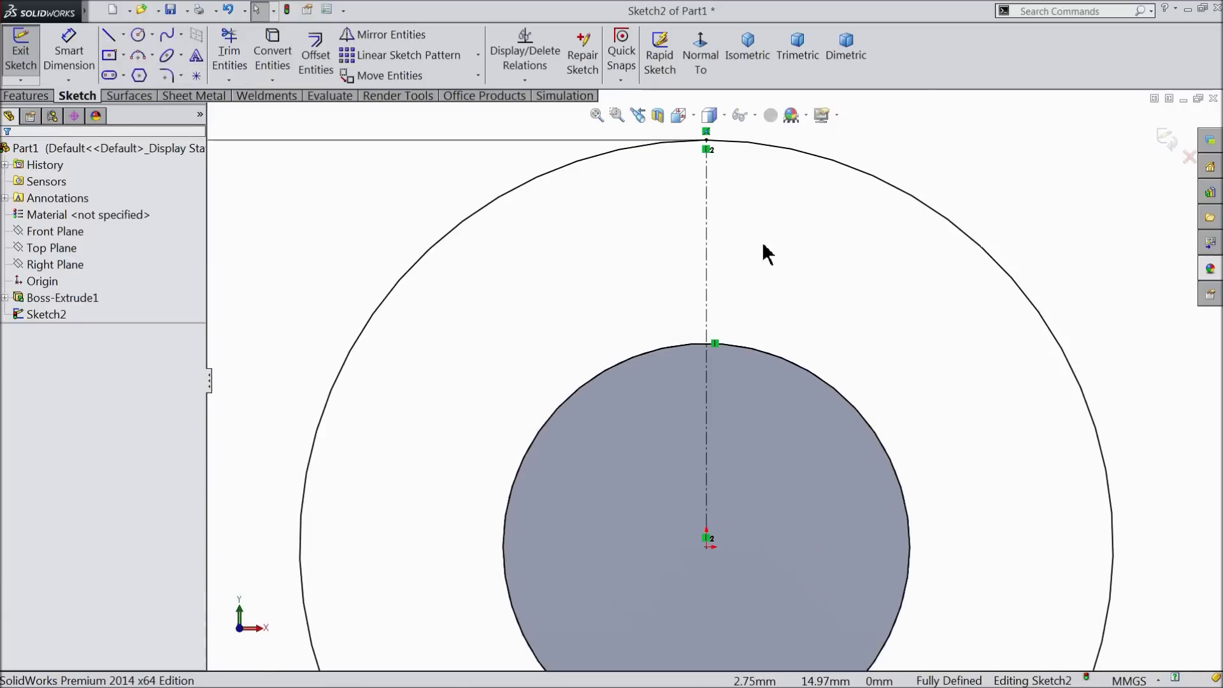
{"action": "left_click", "coordinate": [112, 37]}
{"action": "scroll", "coordinate": [691, 151], "scroll_direction": "down", "scroll_amount": 2}
{"action": "scroll", "coordinate": [688, 258], "scroll_direction": "up", "scroll_amount": 2}
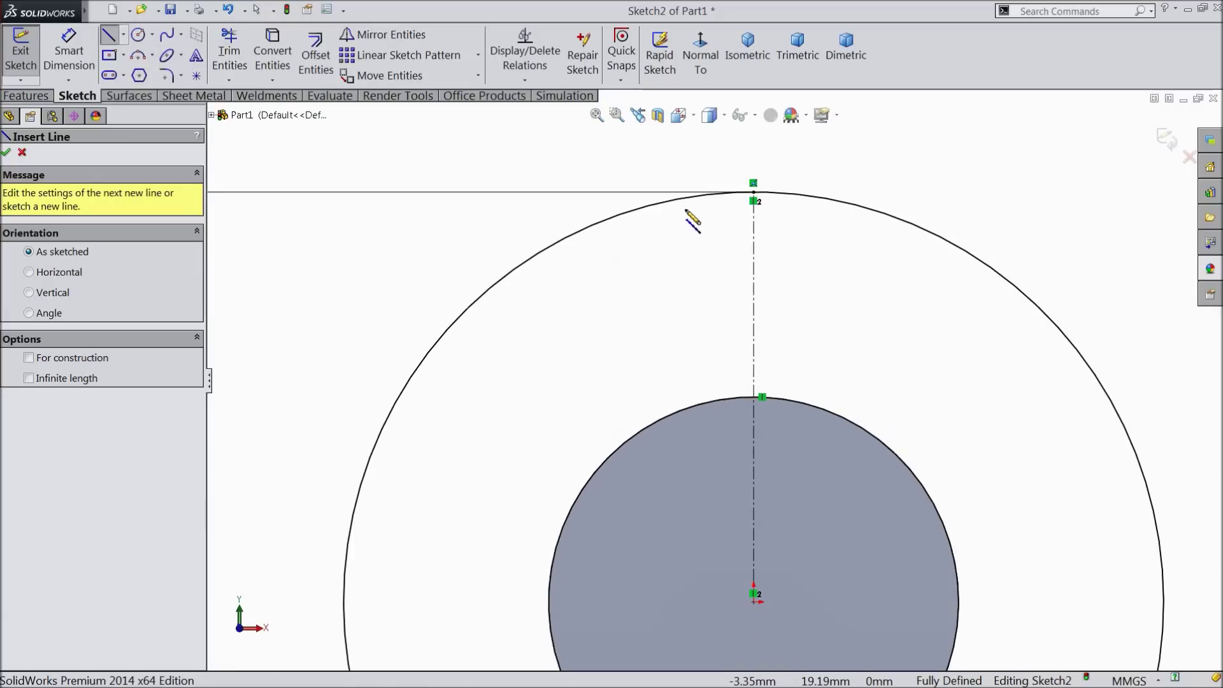
{"action": "scroll", "coordinate": [698, 216], "scroll_direction": "down", "scroll_amount": 2}
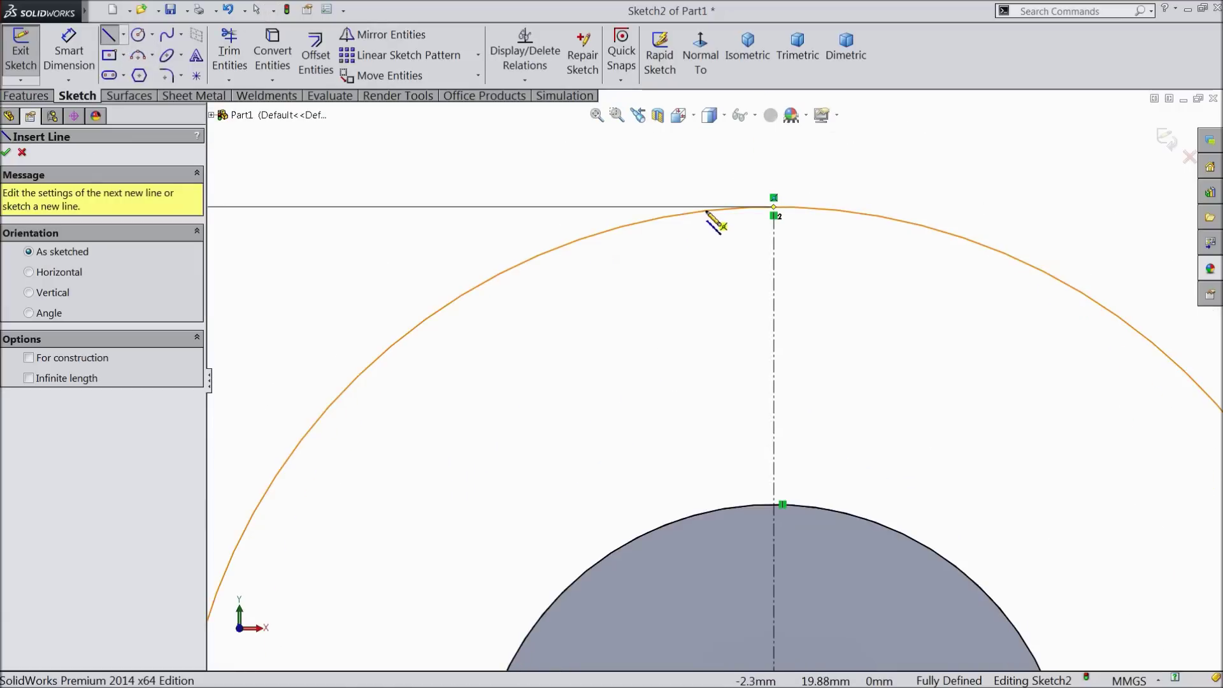
{"action": "left_click", "coordinate": [687, 214]}
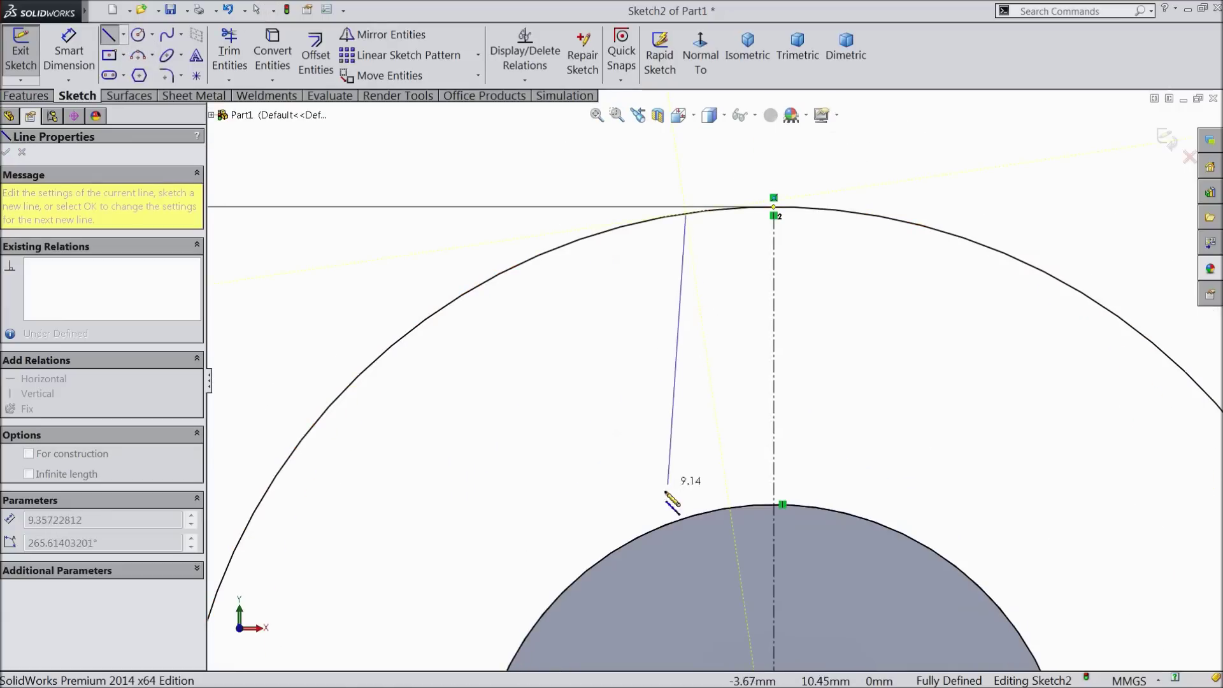
{"action": "left_click", "coordinate": [651, 530]}
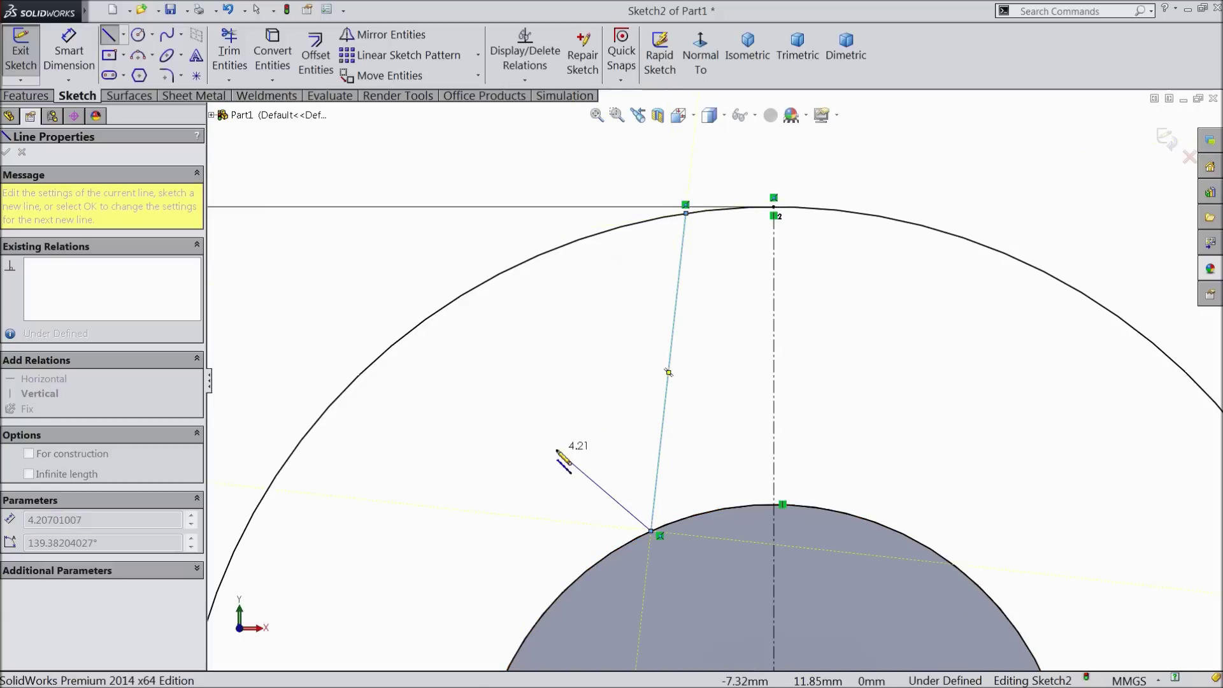
{"action": "right_click", "coordinate": [564, 462]}
{"action": "left_click", "coordinate": [574, 115]}
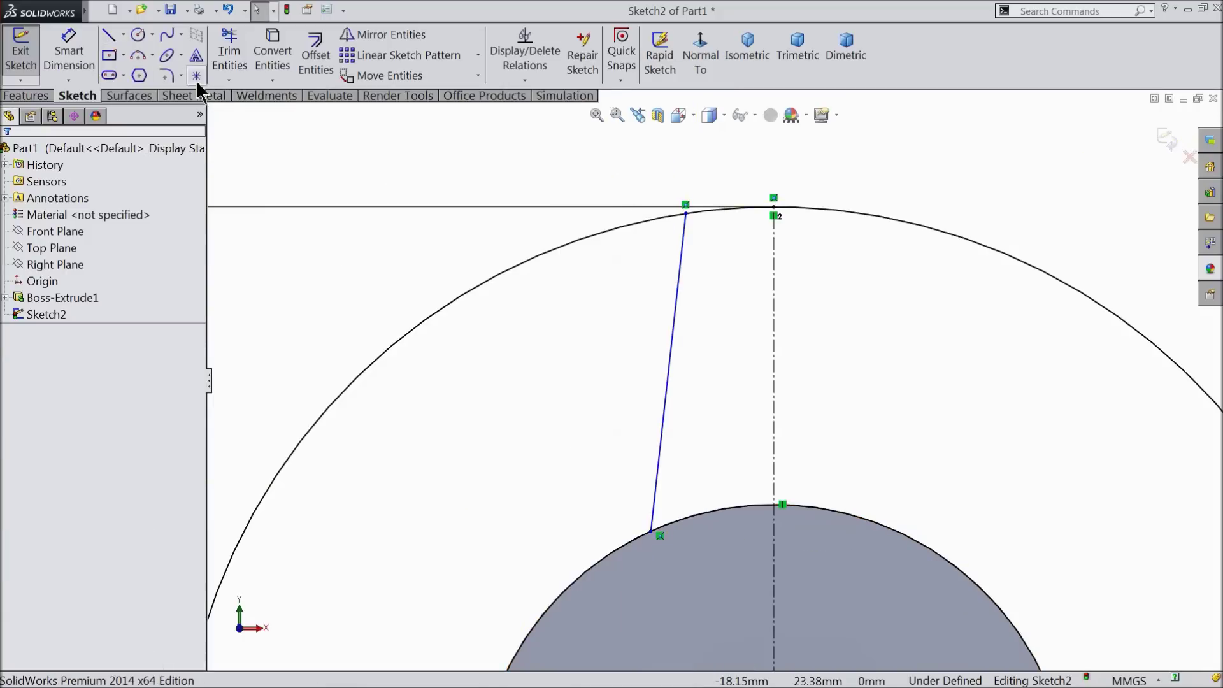
Dimension the angle between the vertical centerline and the slanted line to 9°.
{"action": "left_click", "coordinate": [69, 51]}
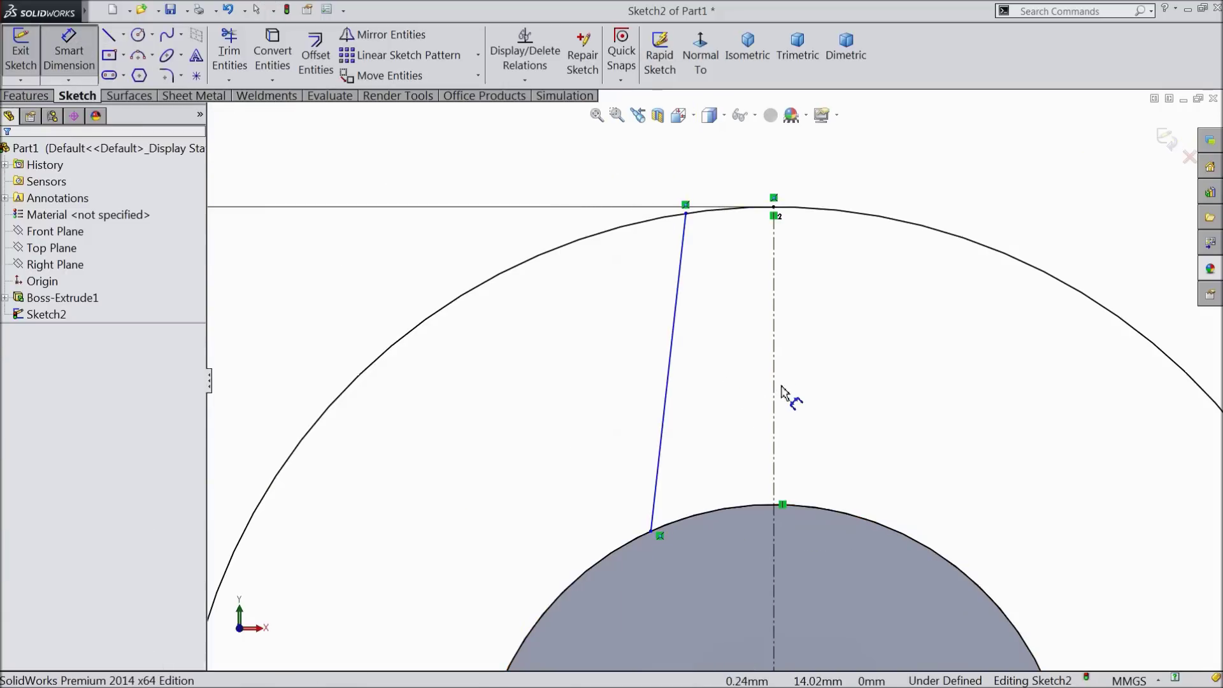
{"action": "left_click", "coordinate": [774, 387]}
{"action": "left_click", "coordinate": [667, 389]}
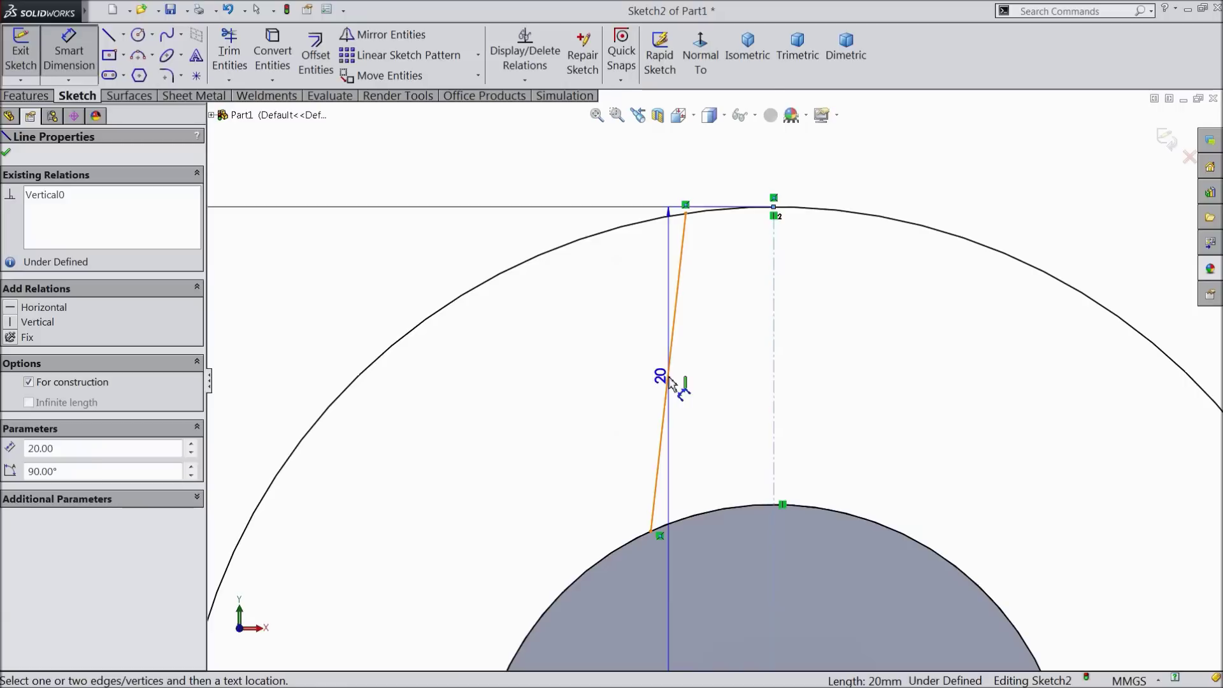
{"action": "left_click", "coordinate": [709, 364]}
{"action": "type", "text": "9"}
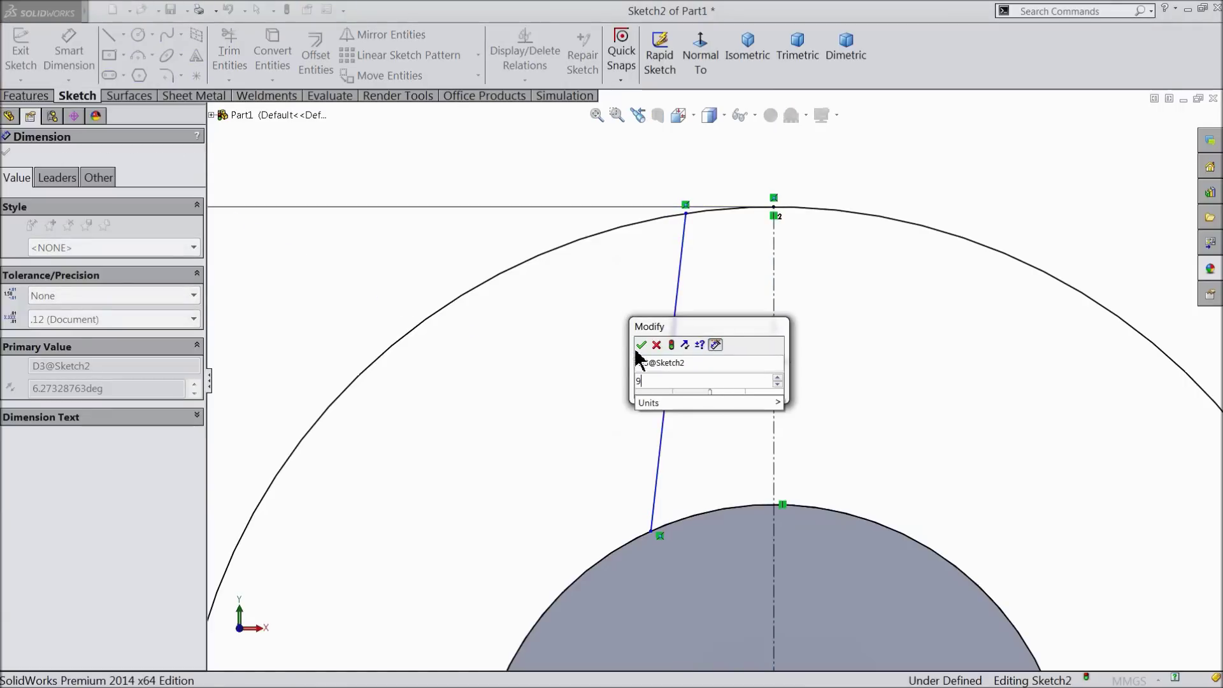
{"action": "left_click", "coordinate": [642, 345]}
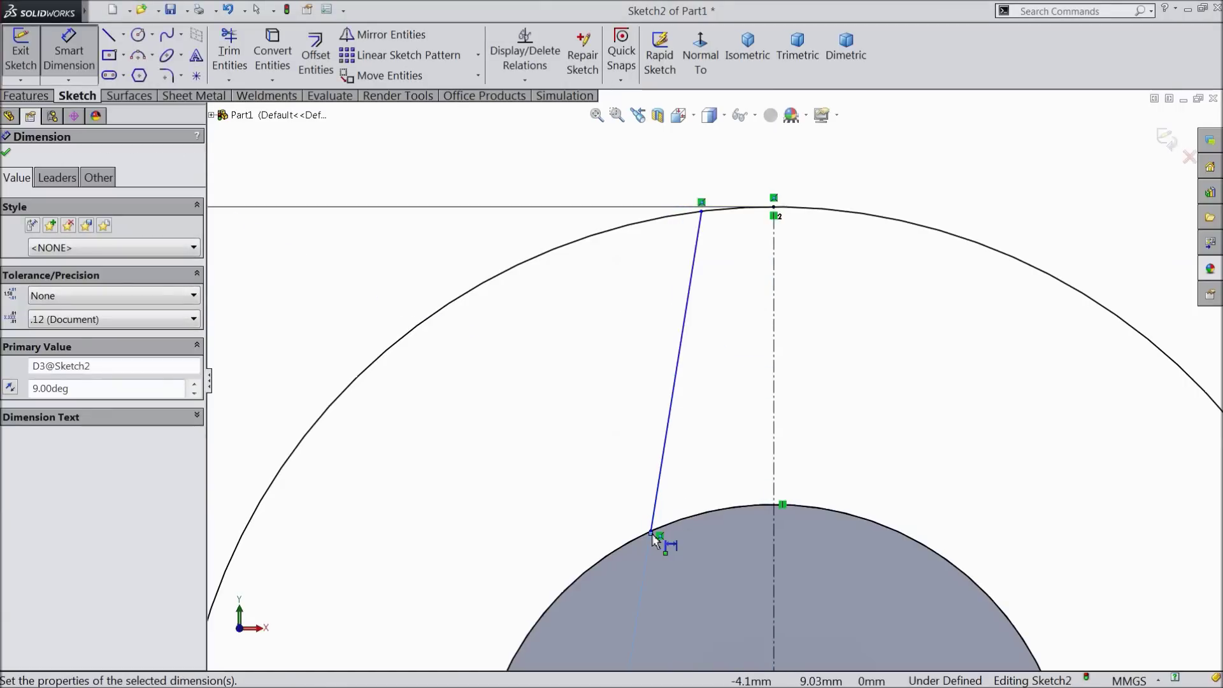
Dimension the horizontal distance from the slanted line's lower endpoint to the vertical centerline to 4 mm.
{"action": "left_click", "coordinate": [411, 191]}
{"action": "left_click", "coordinate": [654, 536]}
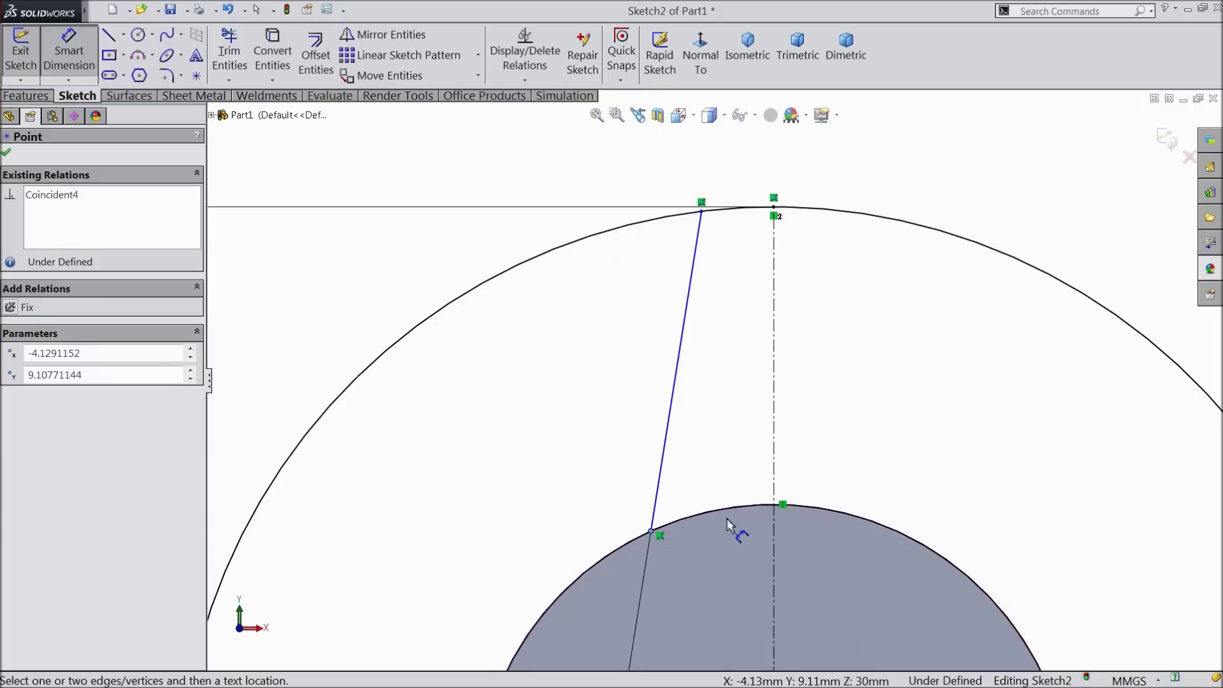
{"action": "left_click", "coordinate": [775, 491]}
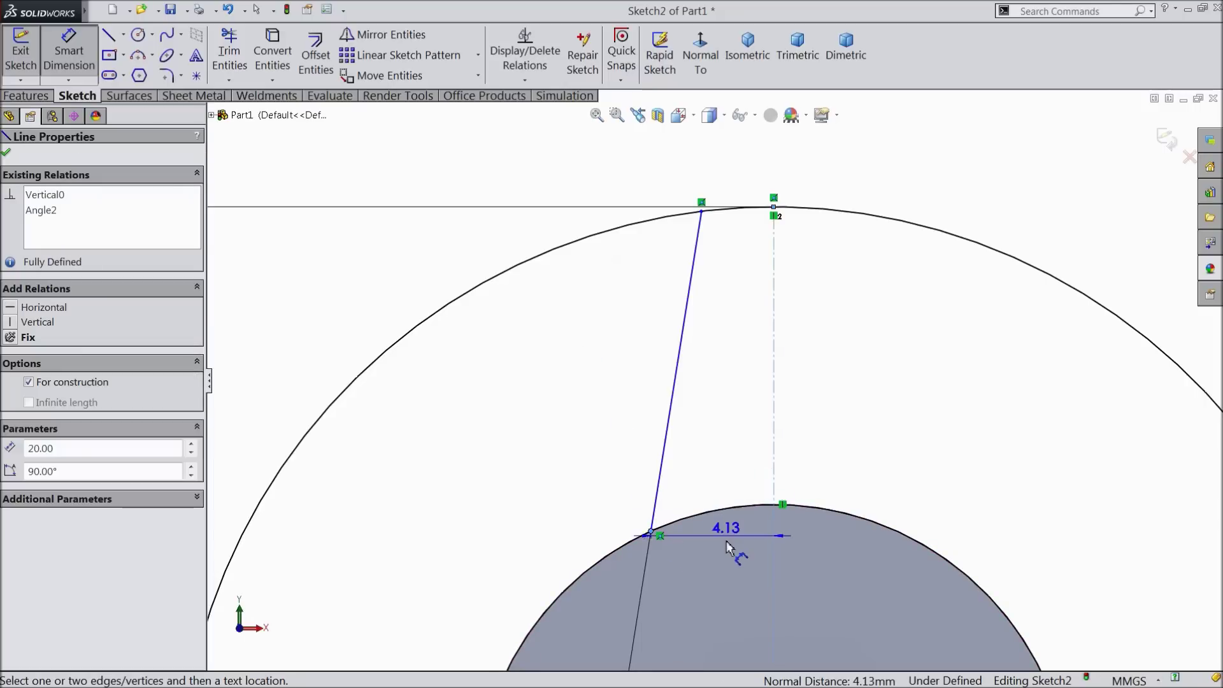
{"action": "left_click", "coordinate": [736, 545]}
{"action": "type", "text": "4"}
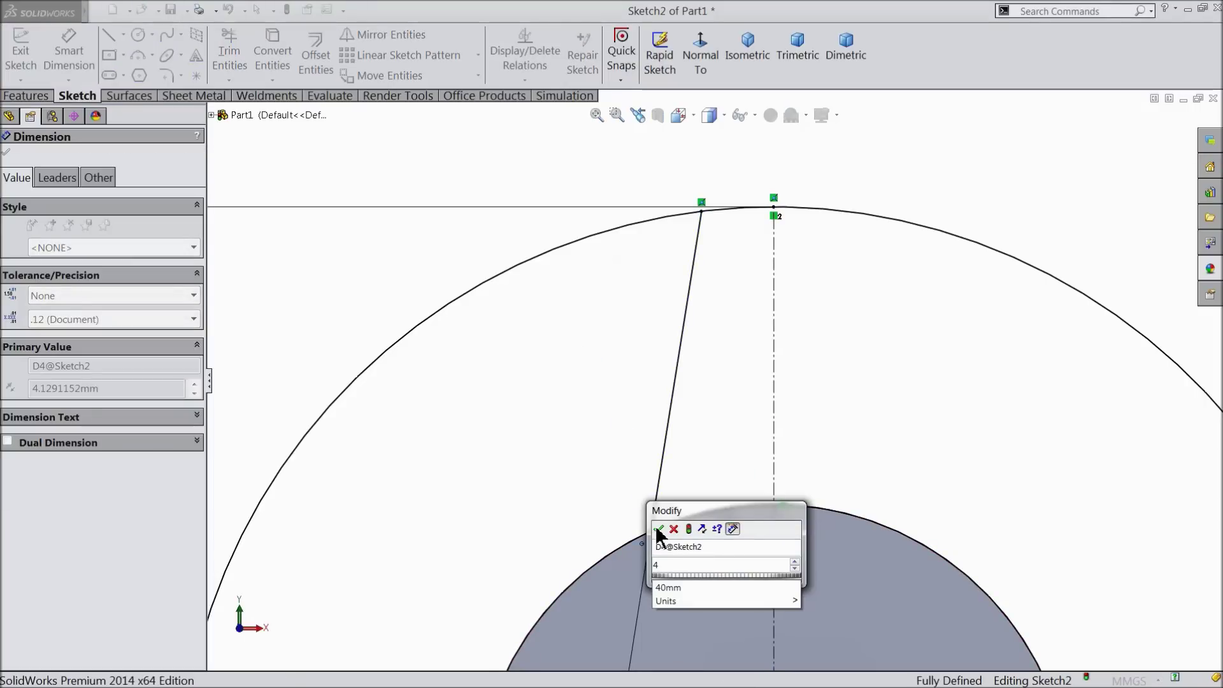
{"action": "left_click", "coordinate": [660, 529]}
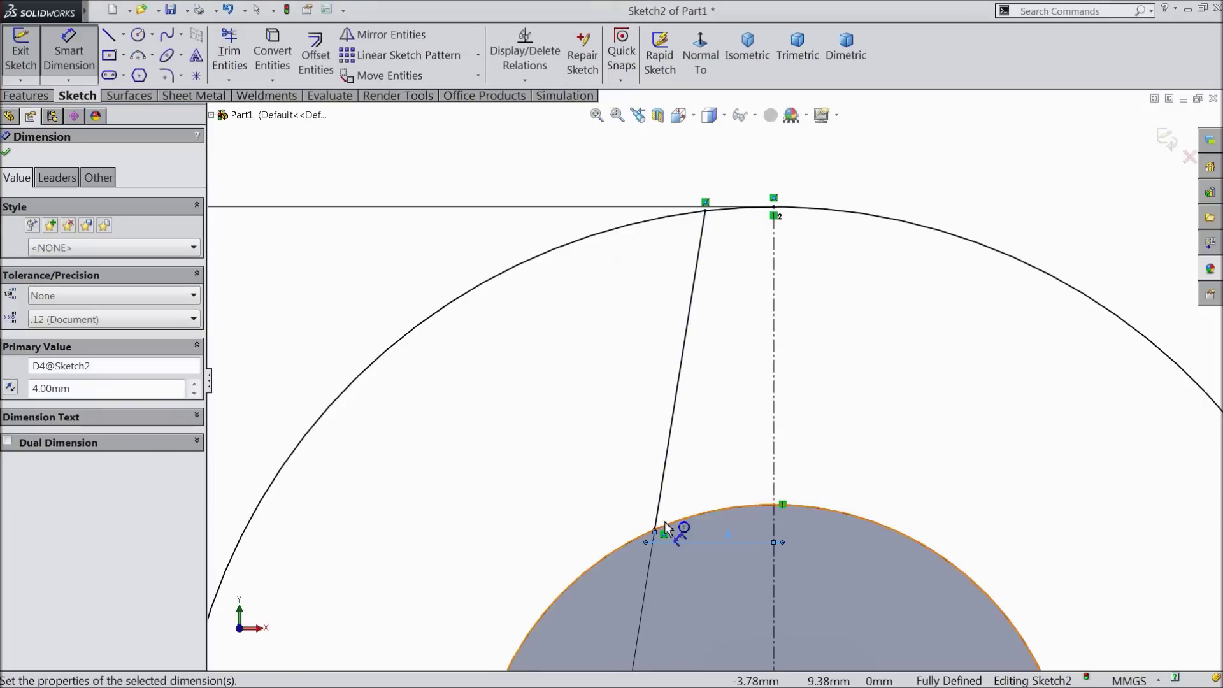
{"action": "left_click", "coordinate": [6, 153]}
Mirror the slanted line about the vertical centerline to form the tooth's other flank.
{"action": "left_click", "coordinate": [404, 34]}
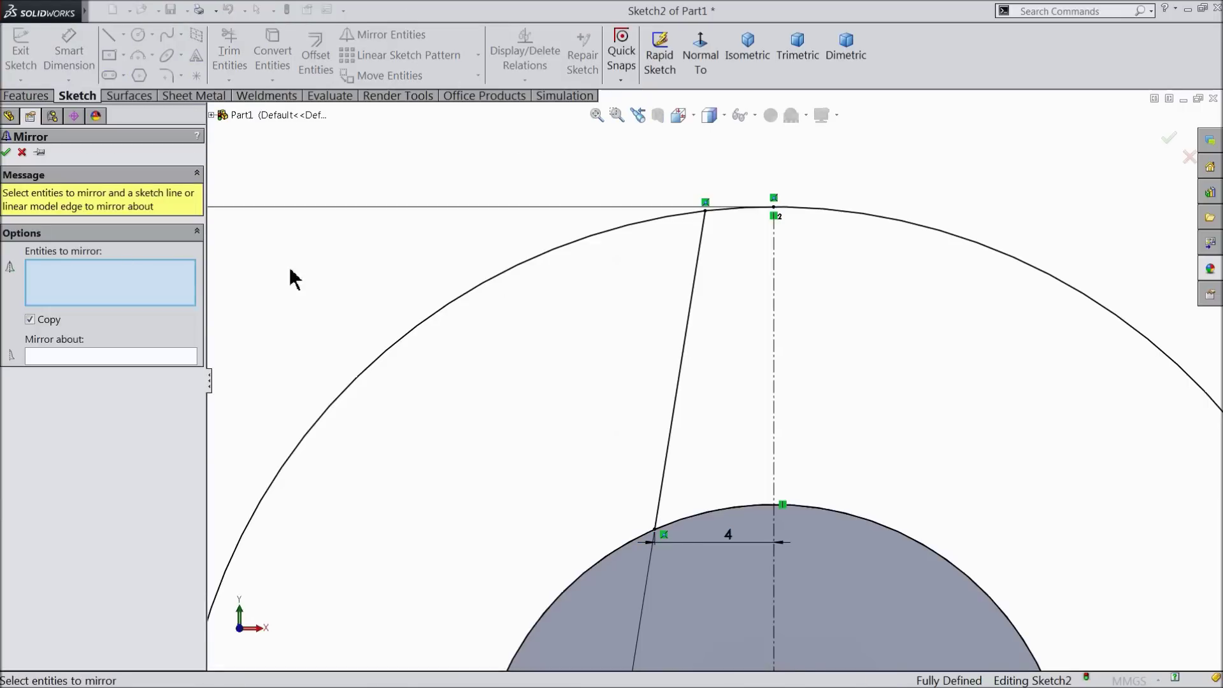
{"action": "left_click", "coordinate": [690, 317]}
{"action": "left_click", "coordinate": [180, 358]}
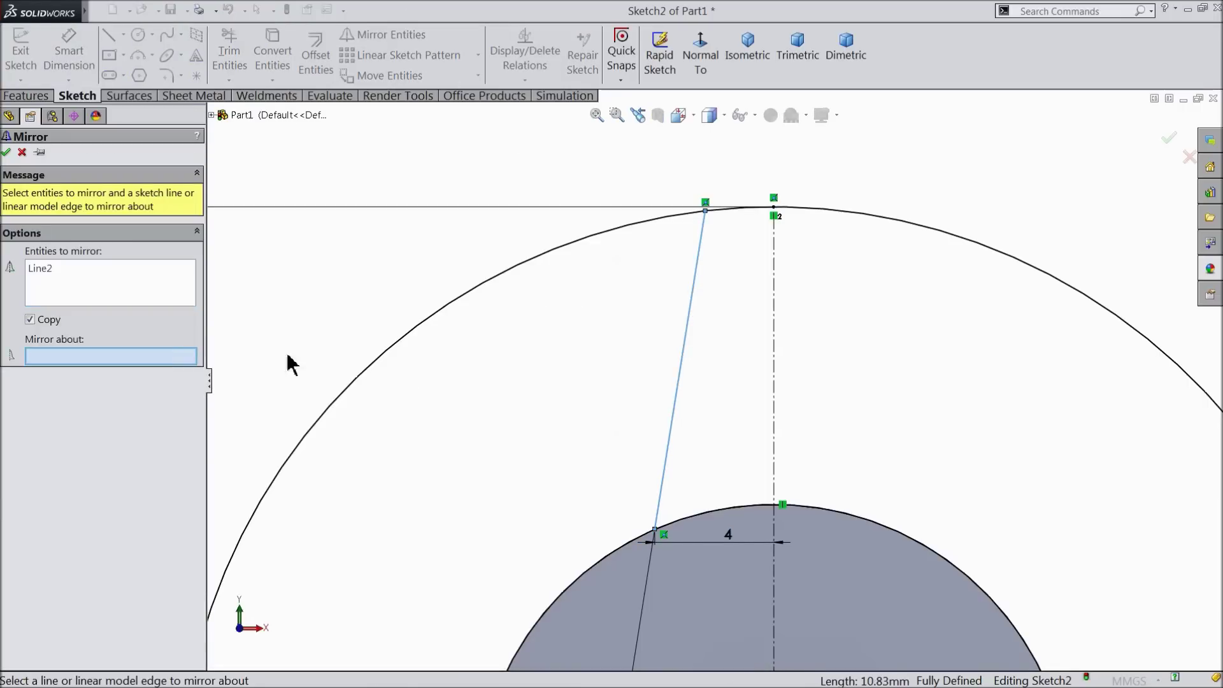
{"action": "left_click", "coordinate": [775, 328]}
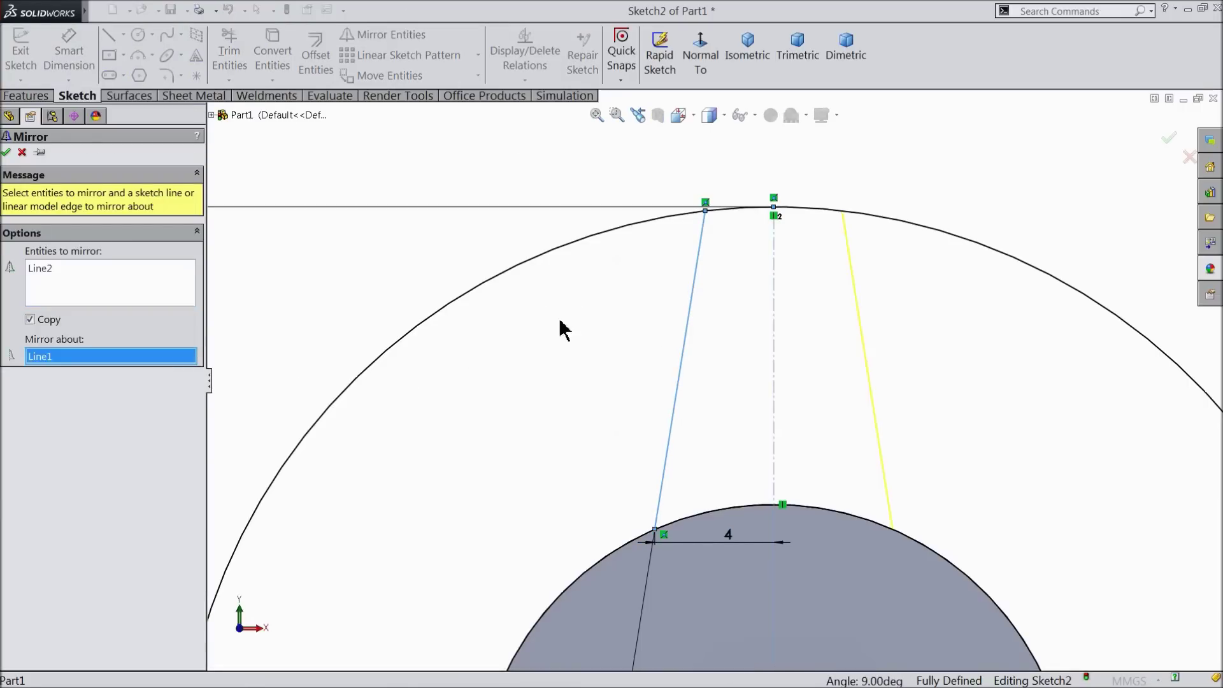
{"action": "left_click", "coordinate": [7, 153]}
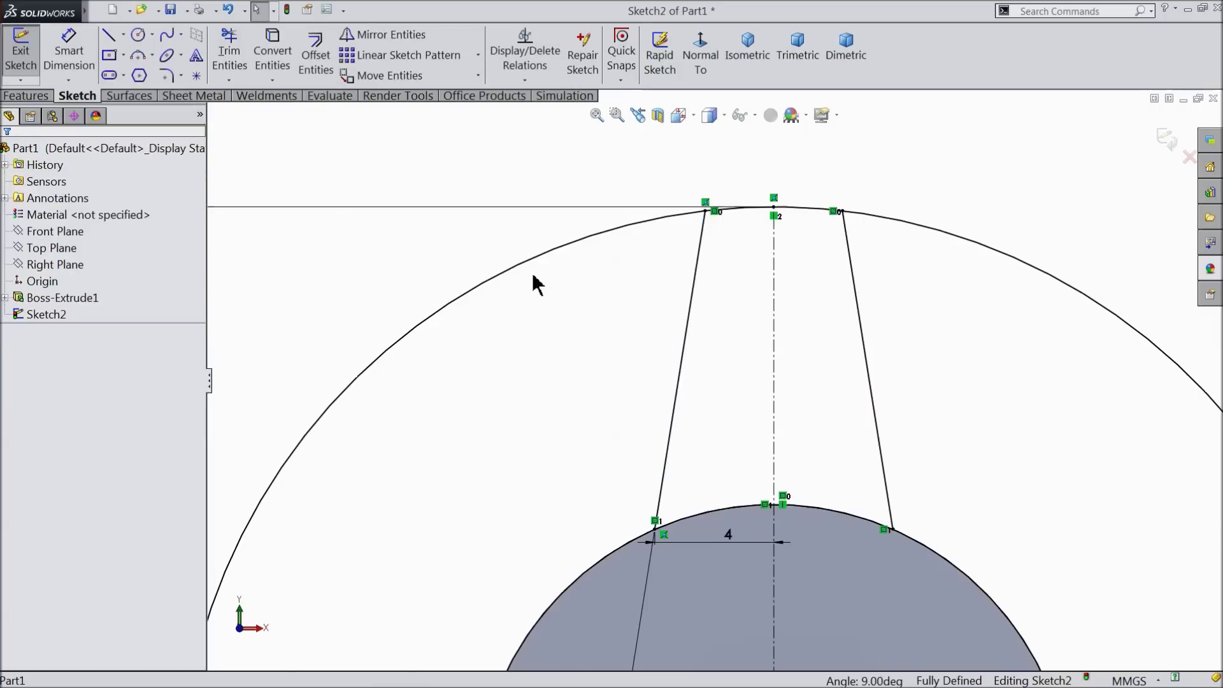
Pattern both tooth flank lines circularly around the origin with 5 equally spaced instances over 360°.
{"action": "scroll", "coordinate": [568, 322], "scroll_direction": "up", "scroll_amount": 10}
{"action": "scroll", "coordinate": [660, 401], "scroll_direction": "down", "scroll_amount": 5}
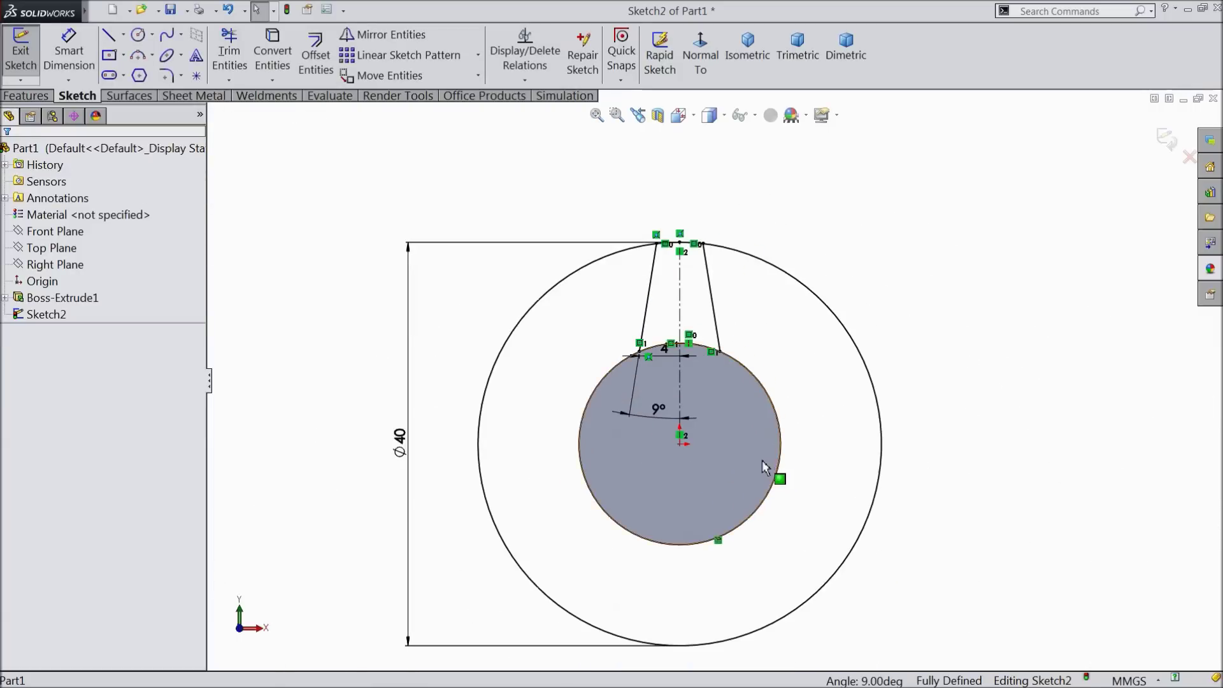
{"action": "scroll", "coordinate": [689, 270], "scroll_direction": "down", "scroll_amount": 1}
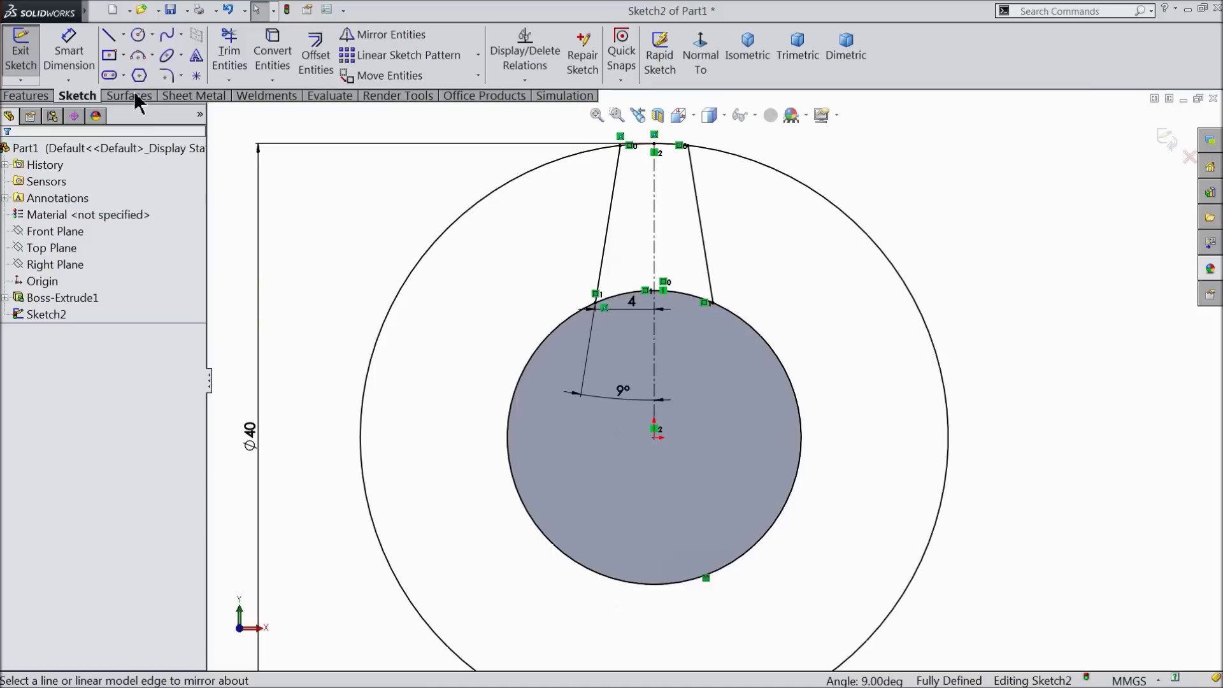
{"action": "left_click", "coordinate": [477, 56]}
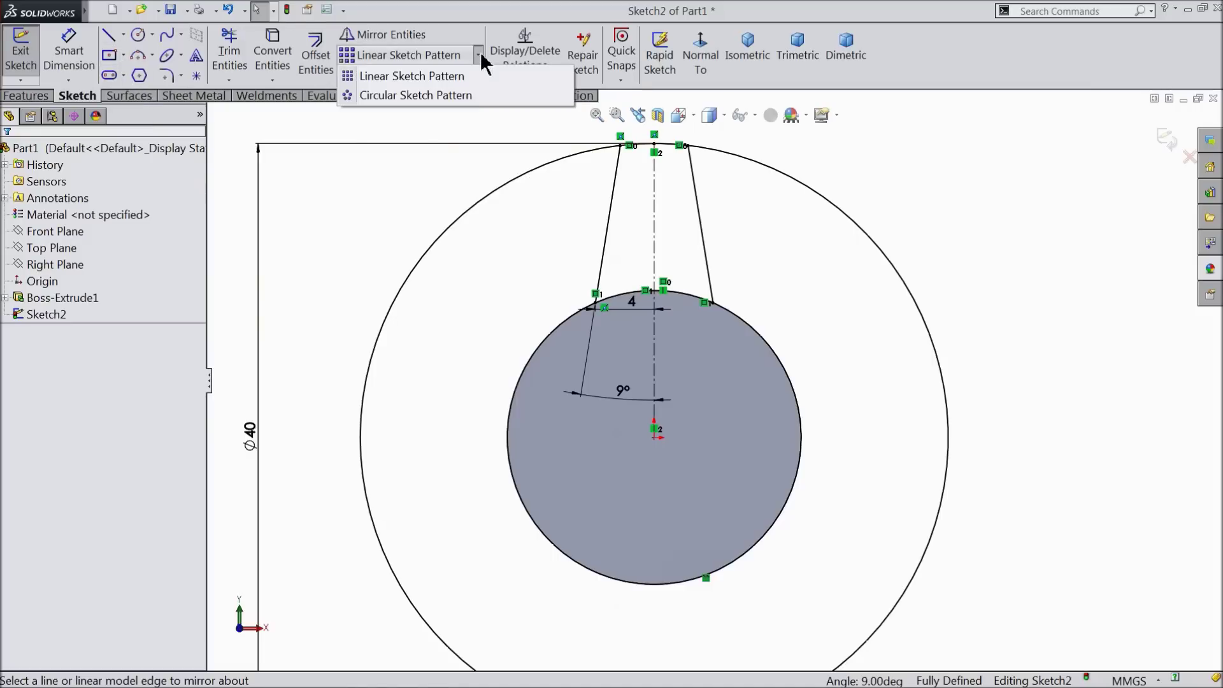
{"action": "left_click", "coordinate": [399, 95]}
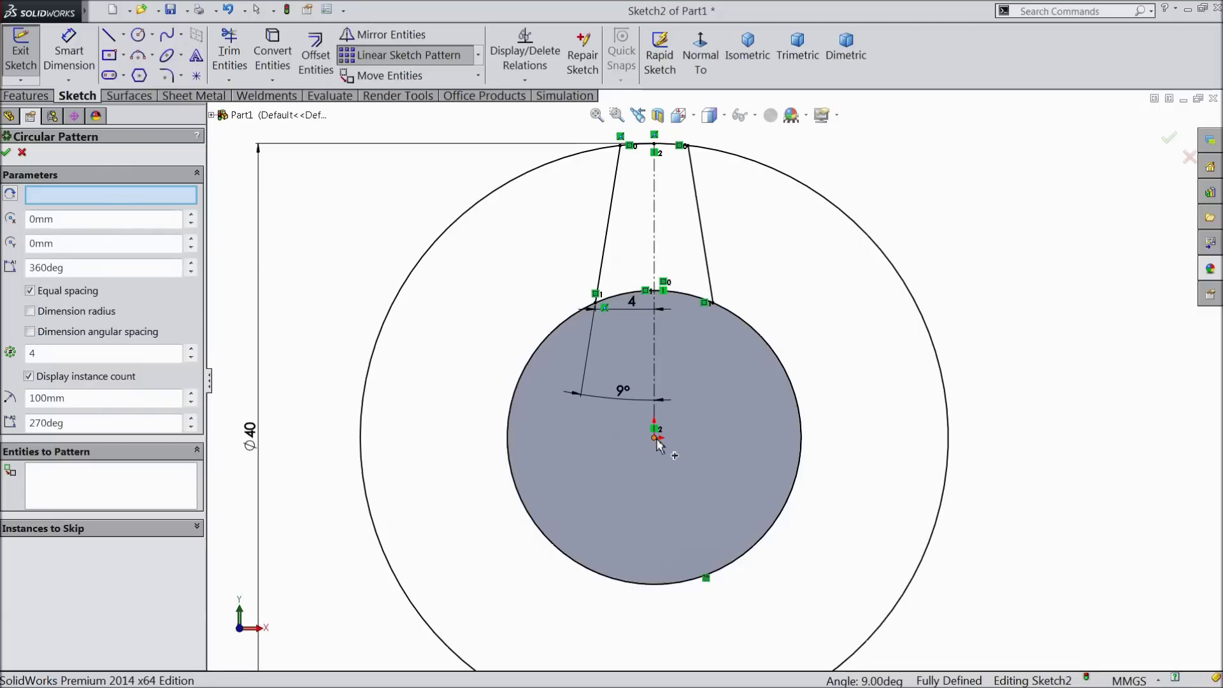
{"action": "left_click", "coordinate": [704, 244]}
{"action": "left_click", "coordinate": [606, 234]}
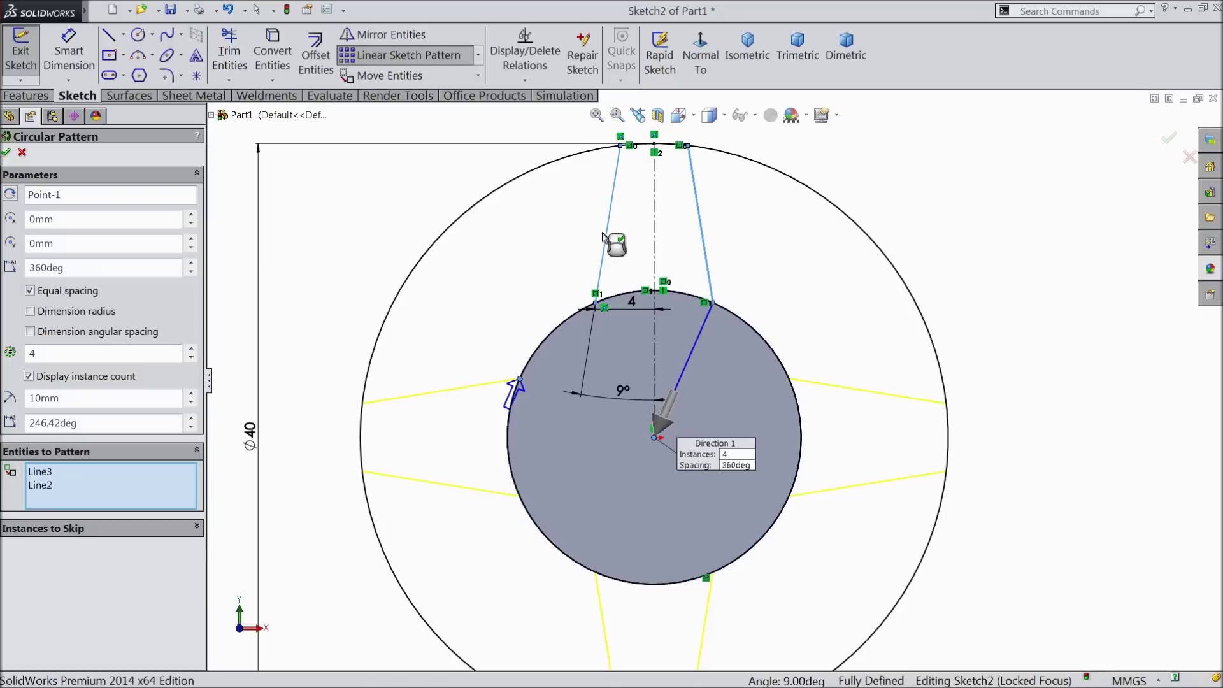
{"action": "left_click", "coordinate": [191, 348]}
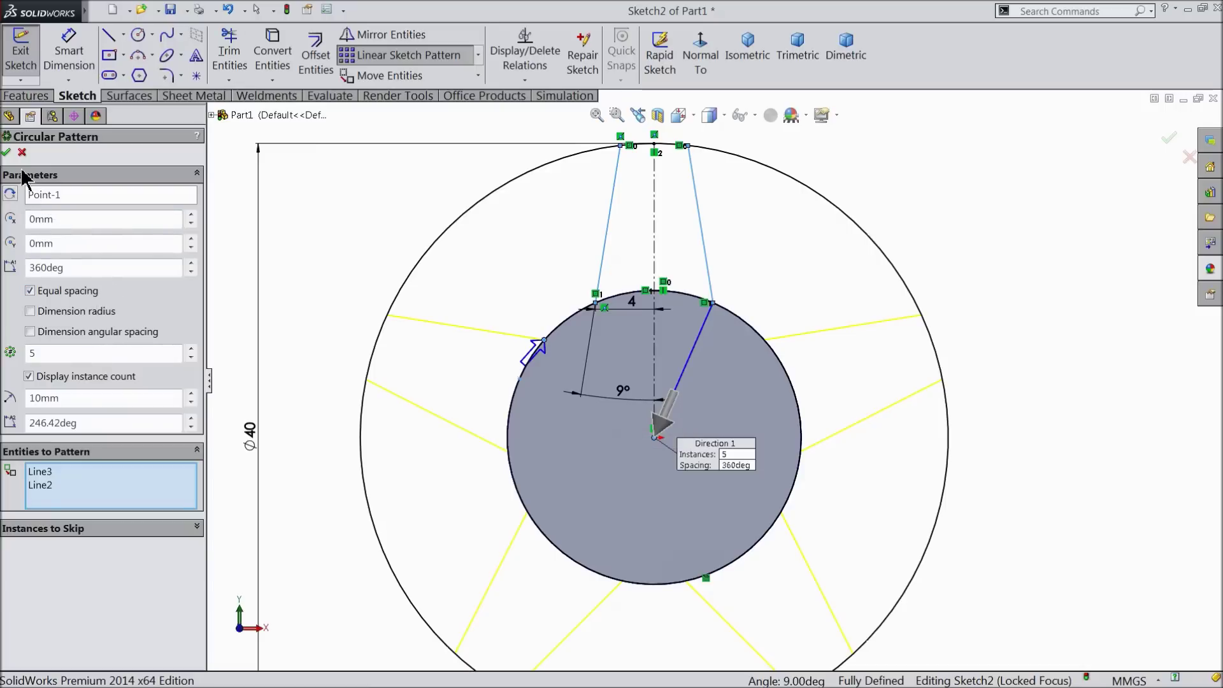
{"action": "left_click", "coordinate": [7, 153]}
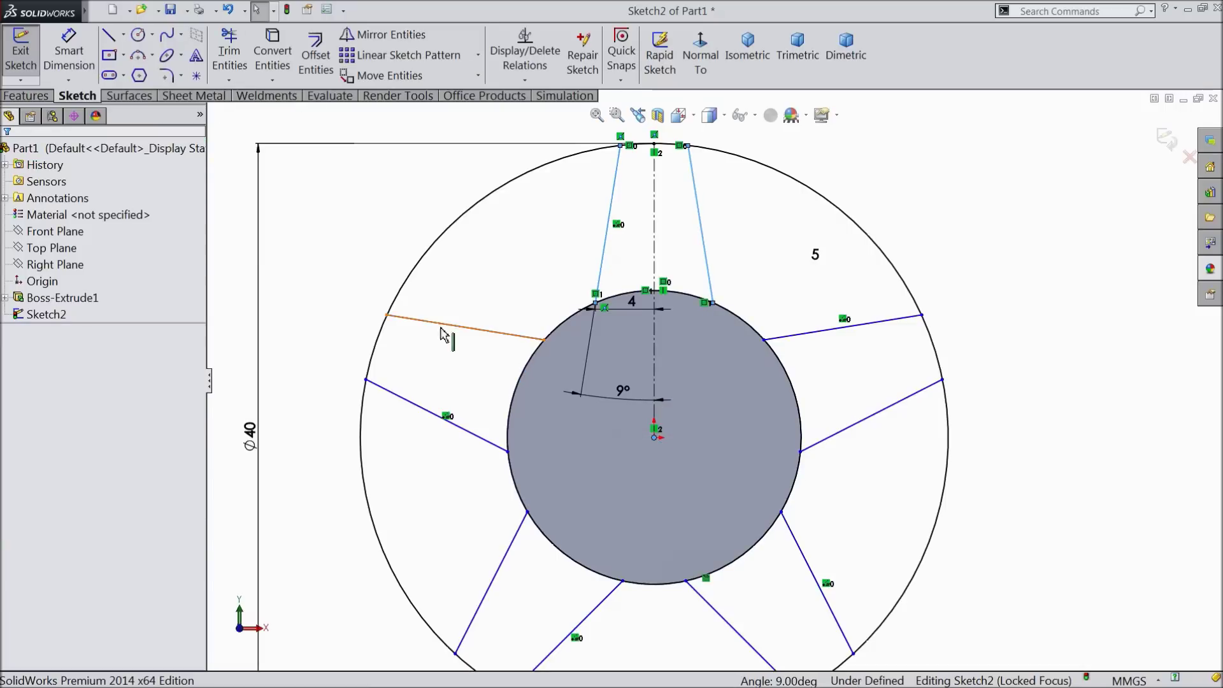
Trim away the outer circle's arcs between the teeth, keeping only the tooth tips.
{"action": "left_click", "coordinate": [232, 65]}
{"action": "left_click", "coordinate": [465, 219]}
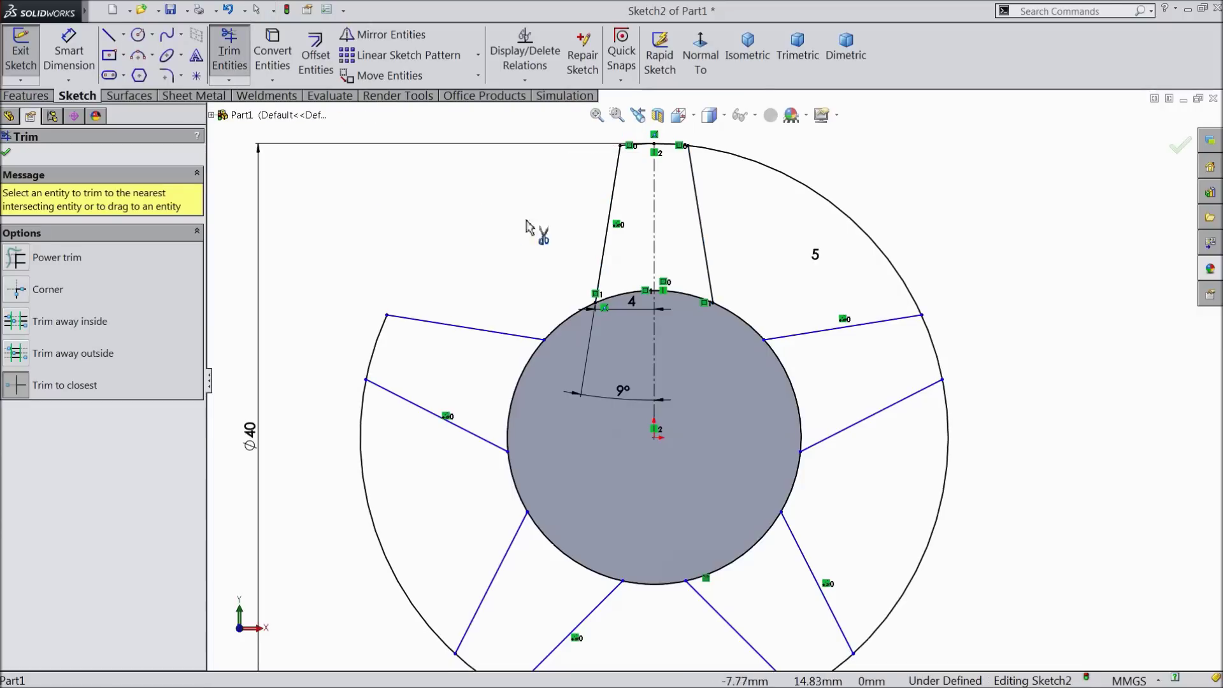
{"action": "left_click", "coordinate": [792, 182]}
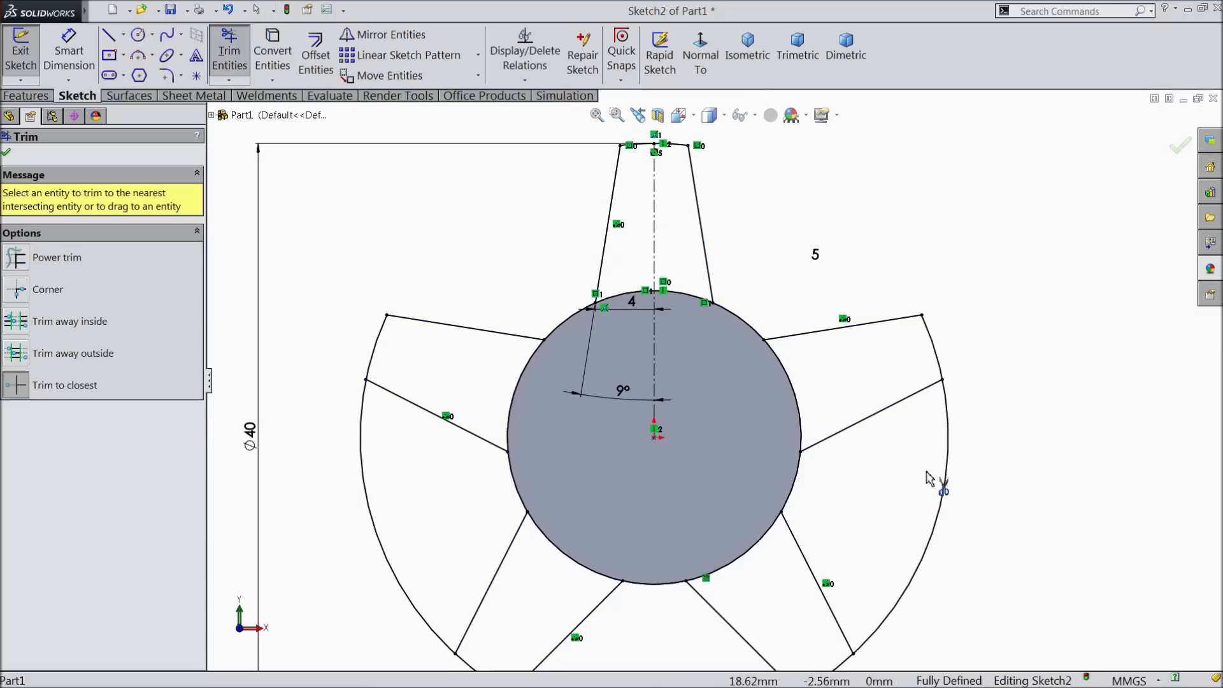
{"action": "left_click", "coordinate": [941, 502]}
{"action": "scroll", "coordinate": [789, 496], "scroll_direction": "up", "scroll_amount": 3}
{"action": "scroll", "coordinate": [678, 589], "scroll_direction": "down", "scroll_amount": 2}
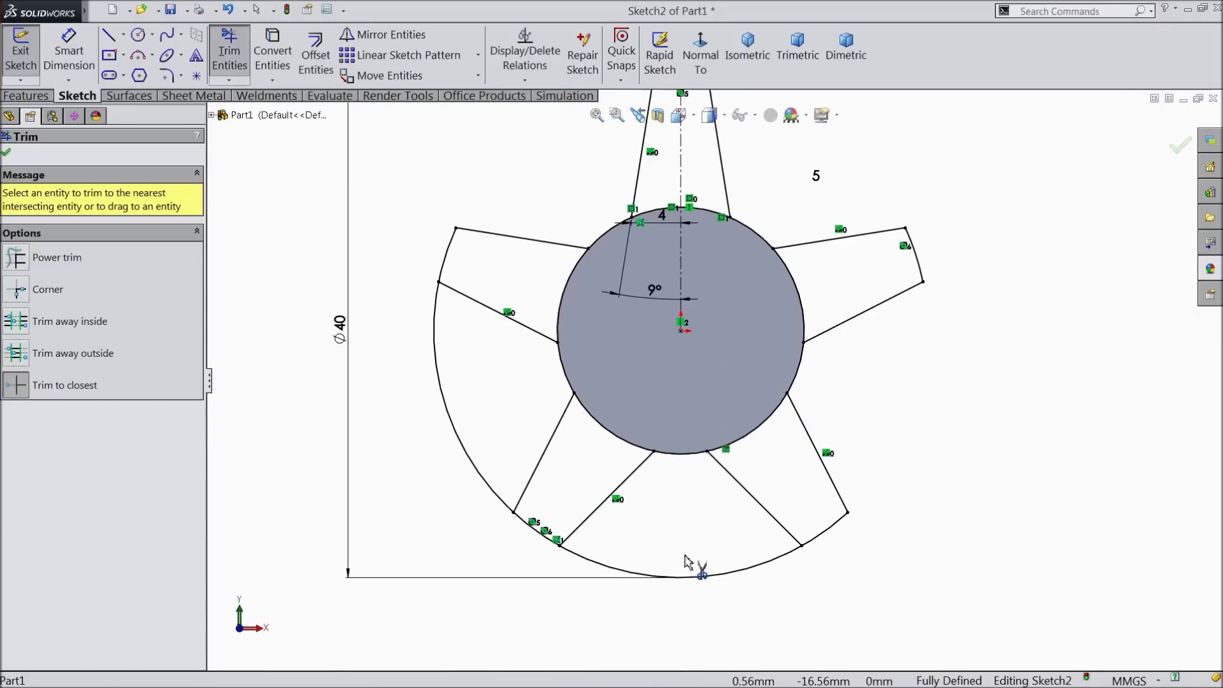
{"action": "left_click", "coordinate": [694, 576]}
{"action": "left_click", "coordinate": [447, 438]}
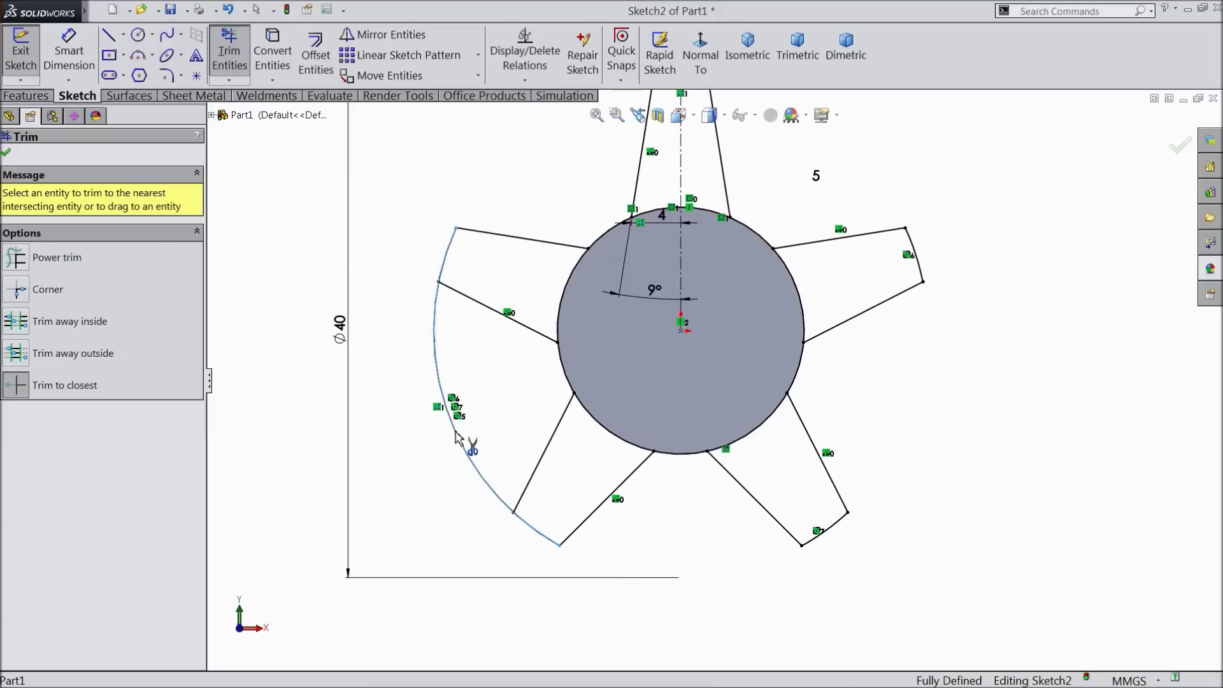
{"action": "scroll", "coordinate": [583, 270], "scroll_direction": "down", "scroll_amount": 1}
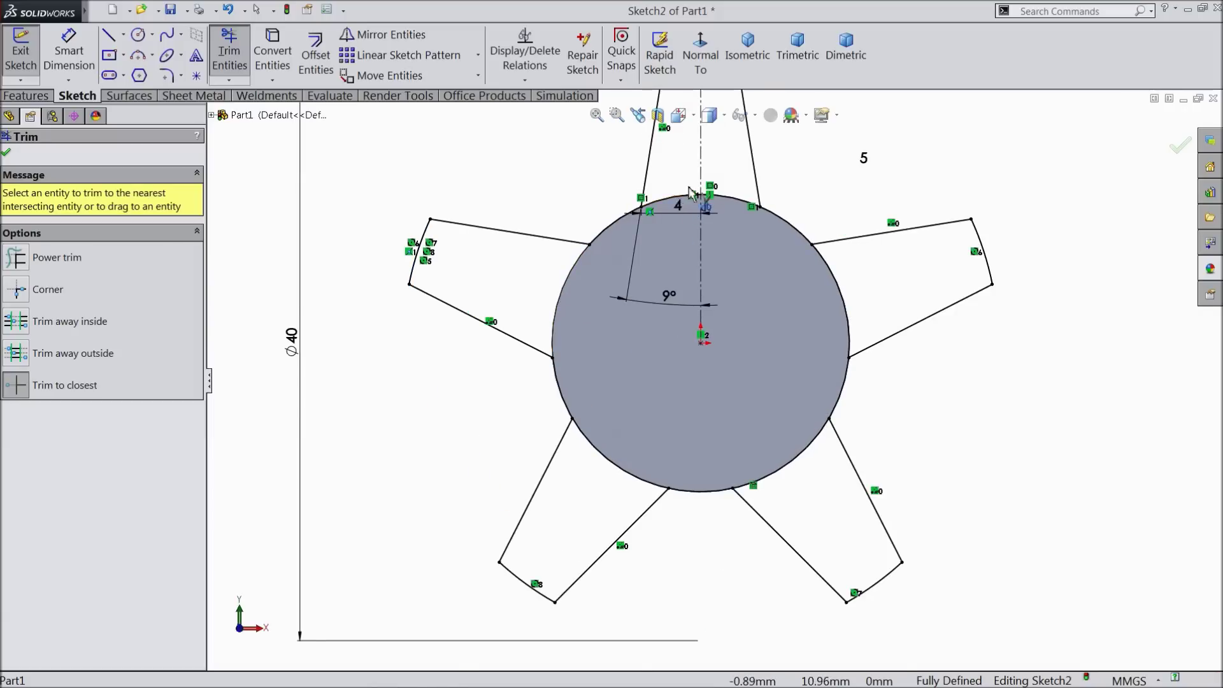
Trim away the inner circle's arcs at the tooth roots so teeth and hub form one closed outline.
{"action": "scroll", "coordinate": [690, 193], "scroll_direction": "down", "scroll_amount": 3}
{"action": "left_click", "coordinate": [677, 239]}
{"action": "left_click", "coordinate": [756, 236]}
{"action": "left_click", "coordinate": [950, 378]}
{"action": "scroll", "coordinate": [794, 423], "scroll_direction": "up", "scroll_amount": 2}
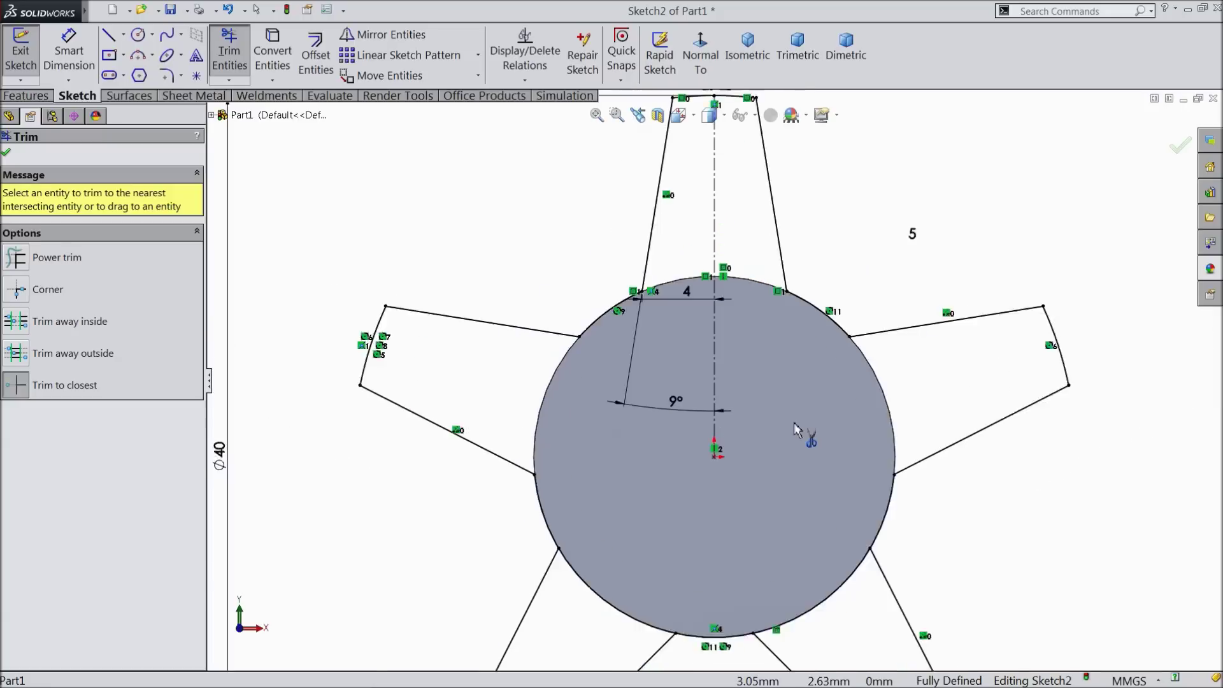
{"action": "scroll", "coordinate": [795, 429], "scroll_direction": "up", "scroll_amount": 3}
{"action": "scroll", "coordinate": [776, 486], "scroll_direction": "down", "scroll_amount": 3}
{"action": "left_click", "coordinate": [771, 491]}
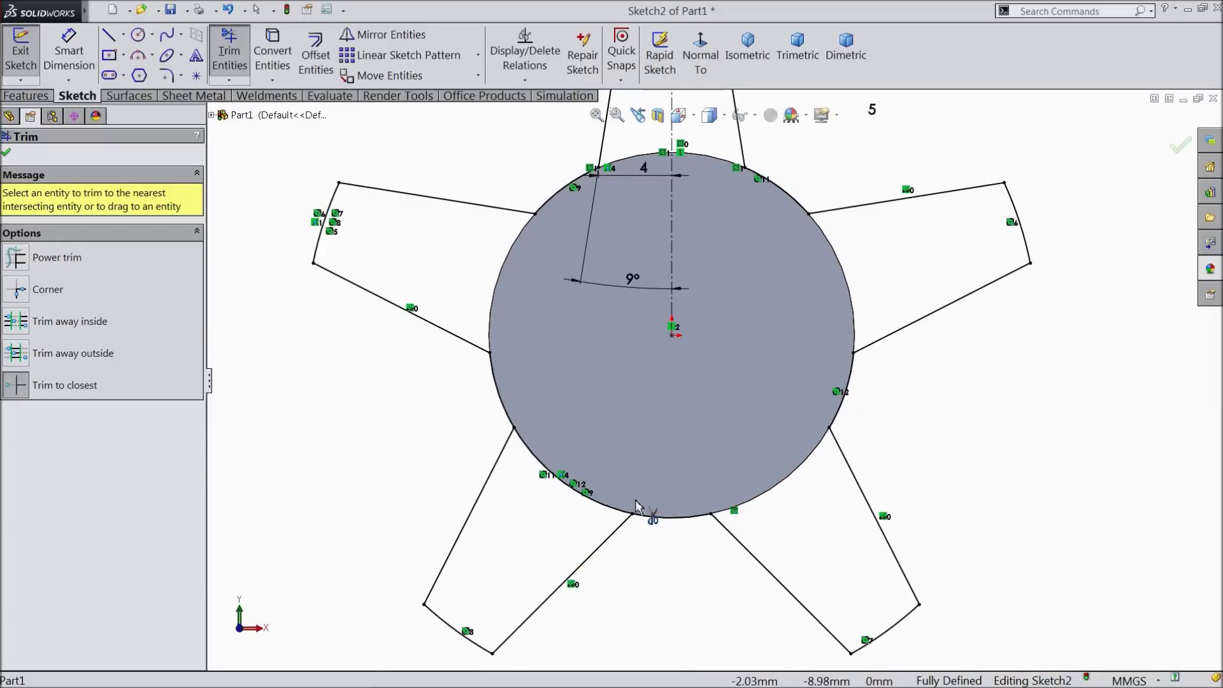
{"action": "left_click", "coordinate": [593, 507]}
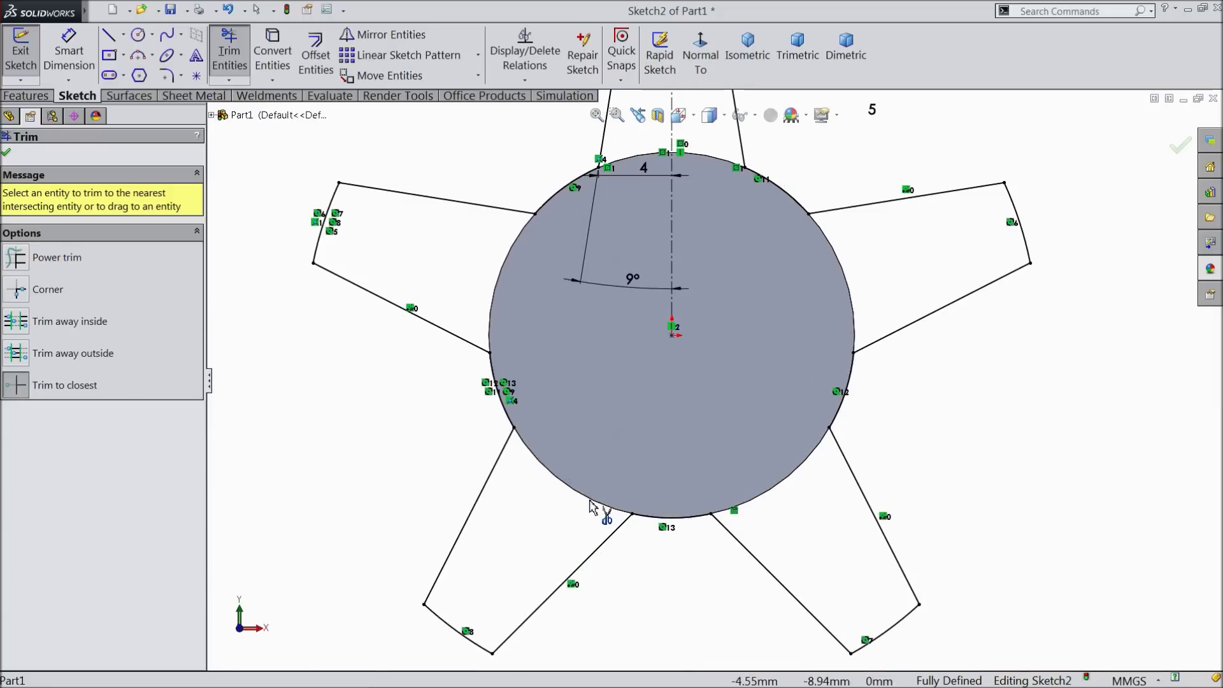
{"action": "left_click", "coordinate": [8, 152]}
Extrude the five-tooth profile 100 mm blind away from the shaft, merged with the existing body.
{"action": "scroll", "coordinate": [415, 236], "scroll_direction": "up", "scroll_amount": 2}
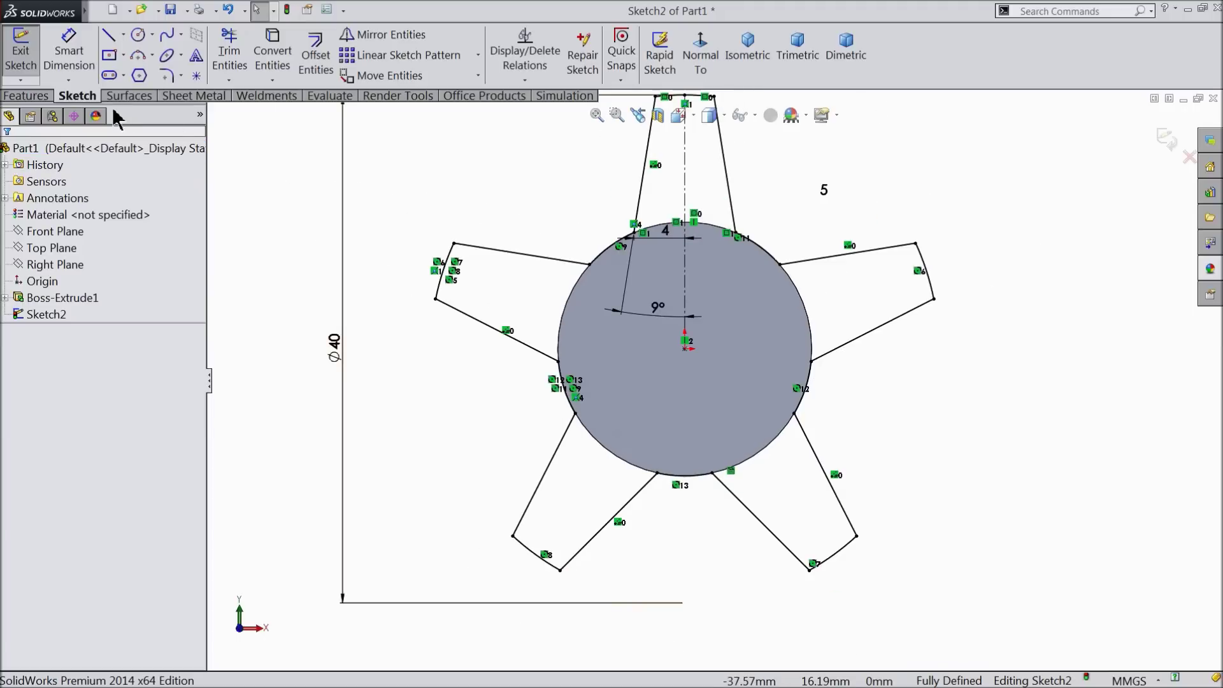
{"action": "left_click", "coordinate": [38, 97]}
{"action": "left_click", "coordinate": [28, 54]}
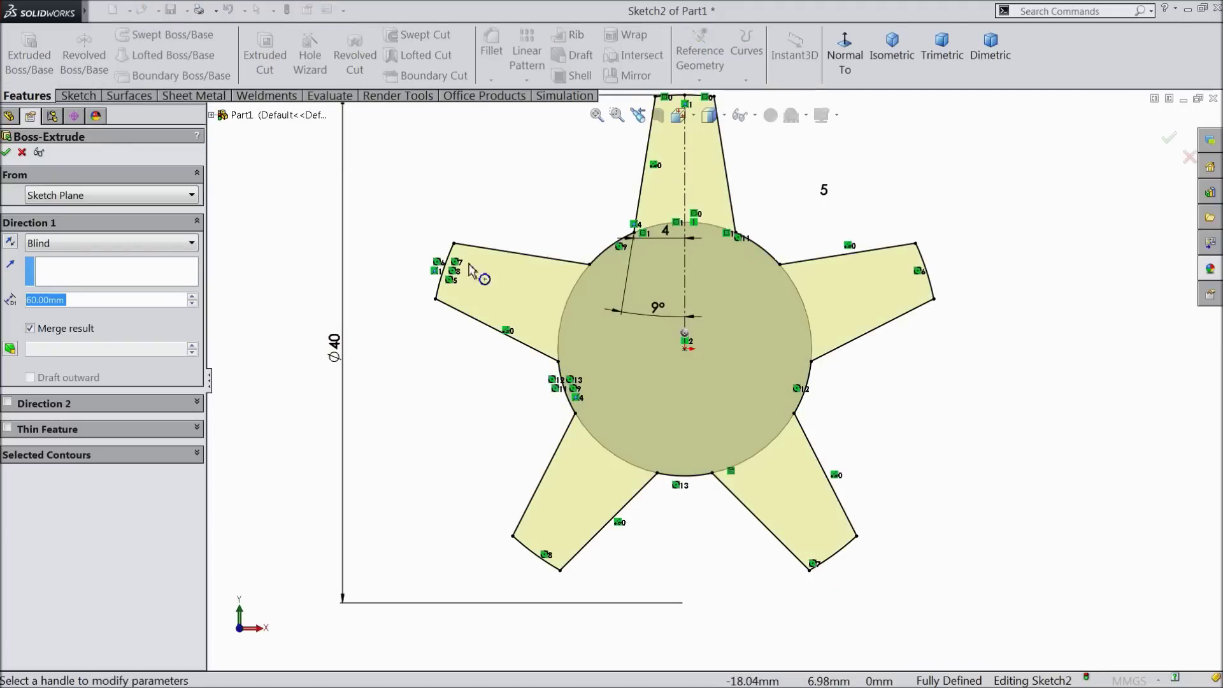
{"action": "scroll", "coordinate": [561, 332], "scroll_direction": "up", "scroll_amount": 3}
{"action": "middle_click_drag", "start_coordinate": [620, 257], "coordinate": [584, 301]}
{"action": "scroll", "coordinate": [658, 243], "scroll_direction": "up", "scroll_amount": 3}
{"action": "middle_click_drag", "start_coordinate": [659, 243], "coordinate": [625, 270]}
{"action": "scroll", "coordinate": [533, 469], "scroll_direction": "down", "scroll_amount": 2}
{"action": "scroll", "coordinate": [534, 469], "scroll_direction": "down", "scroll_amount": 2}
{"action": "scroll", "coordinate": [503, 455], "scroll_direction": "up", "scroll_amount": 1}
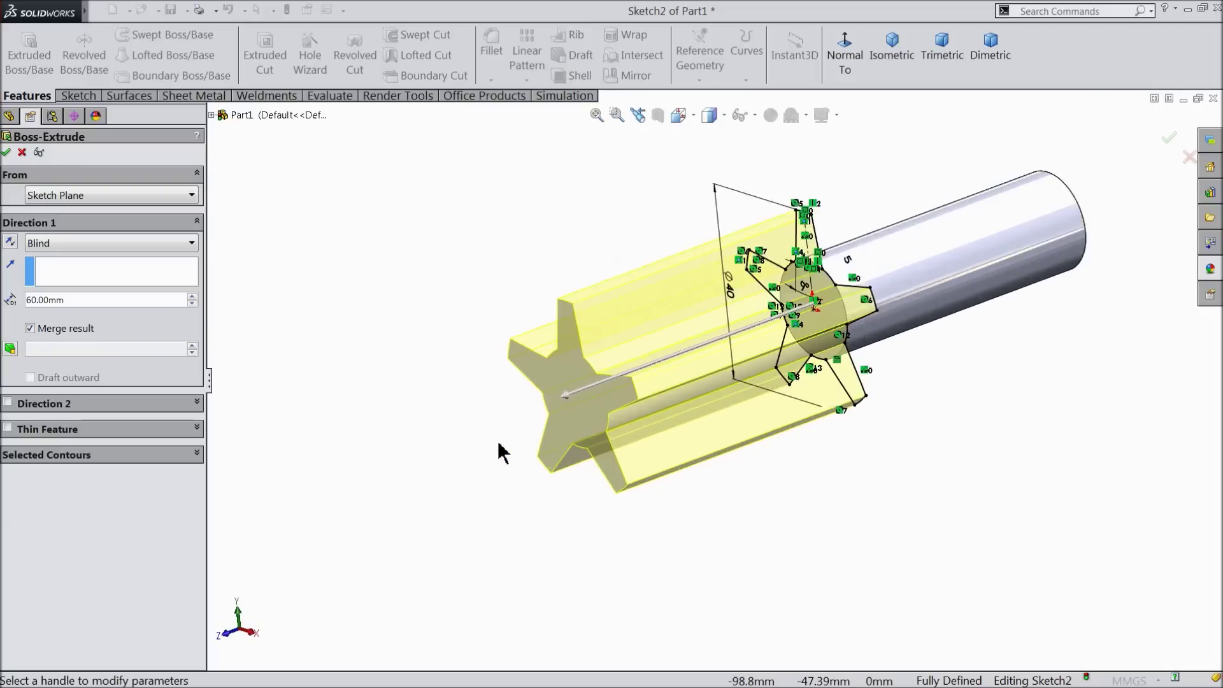
{"action": "scroll", "coordinate": [337, 371], "scroll_direction": "down", "scroll_amount": 2}
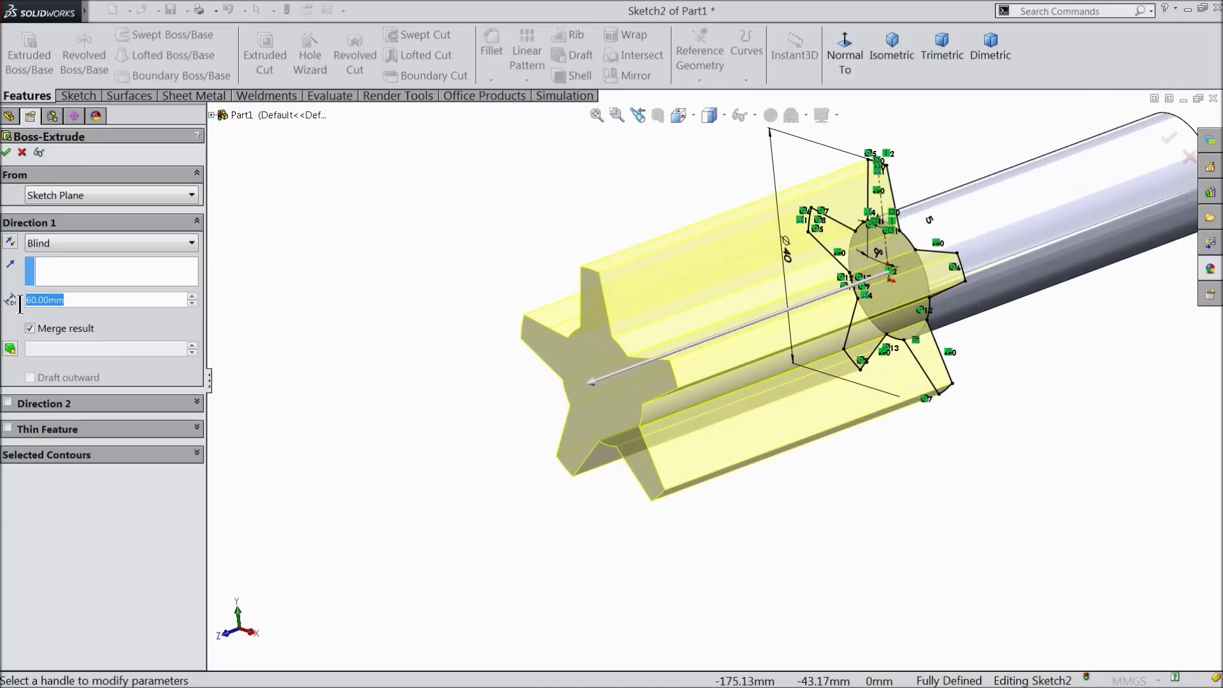
{"action": "type", "text": "100"}
{"action": "key", "text": "Return"}
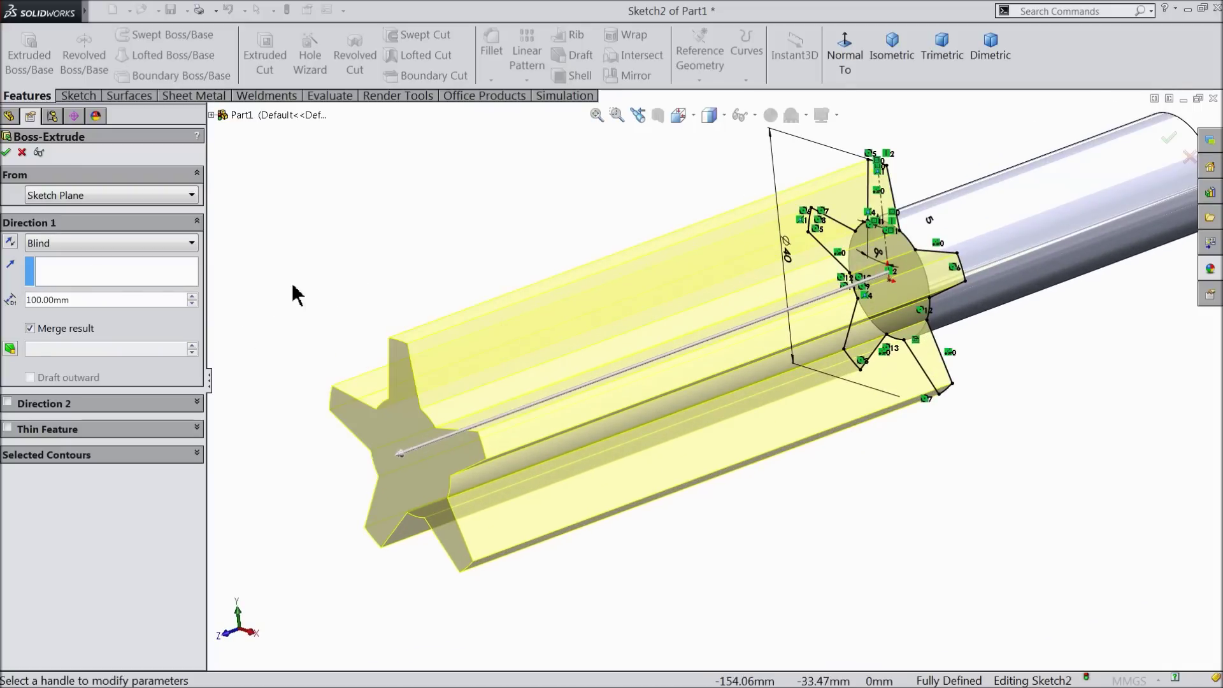
{"action": "left_click", "coordinate": [5, 151]}
{"action": "key", "text": "f"}
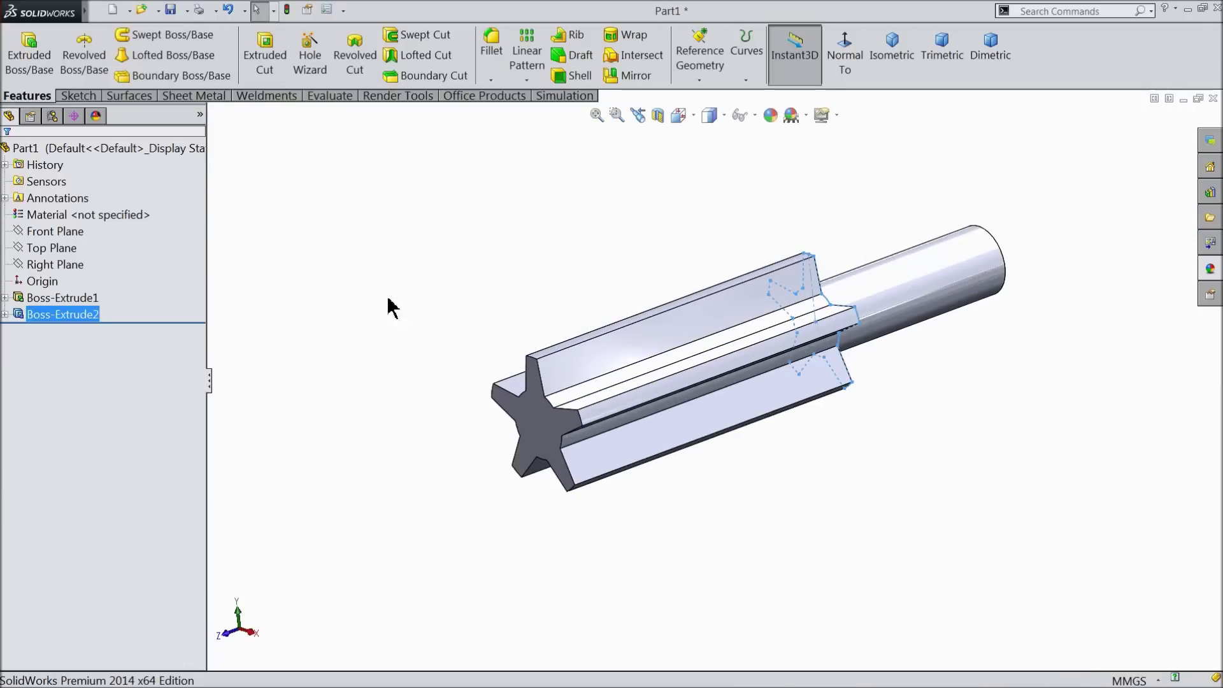
{"action": "left_click", "coordinate": [388, 299]}
Apply a green color (RGB 0, 192, 0) to the whole part.
{"action": "scroll", "coordinate": [877, 314], "scroll_direction": "down", "scroll_amount": 1}
{"action": "middle_click_drag", "start_coordinate": [532, 310], "coordinate": [520, 243]}
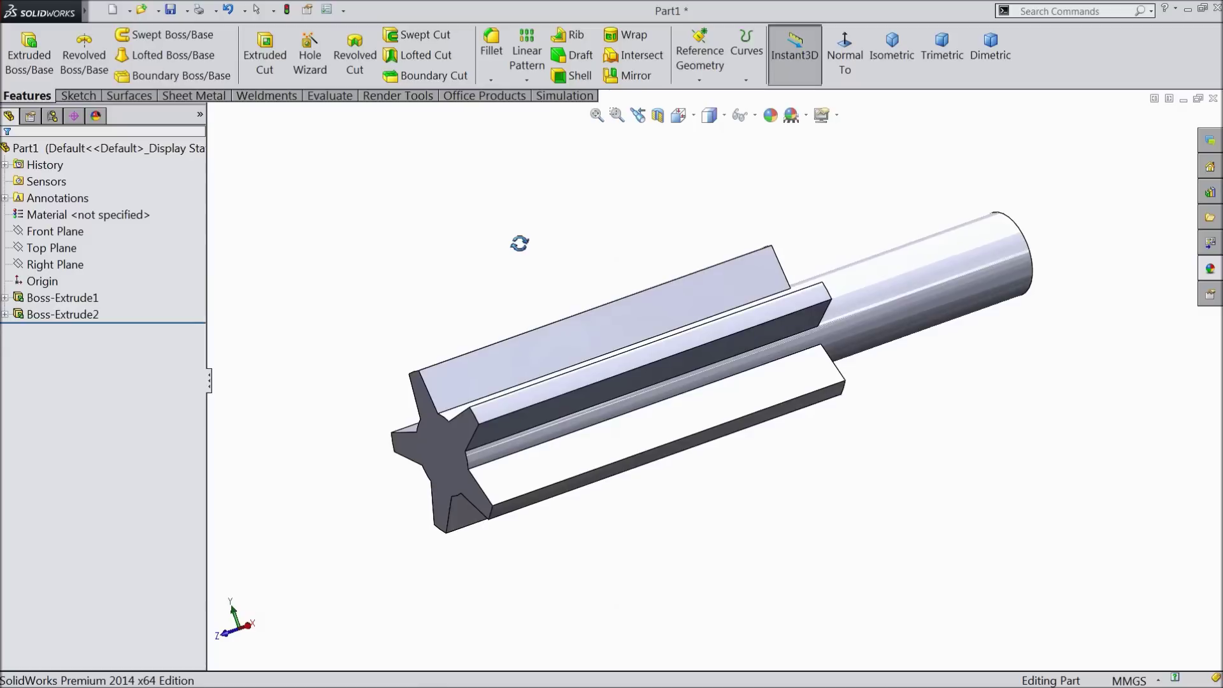
{"action": "left_click", "coordinate": [71, 153]}
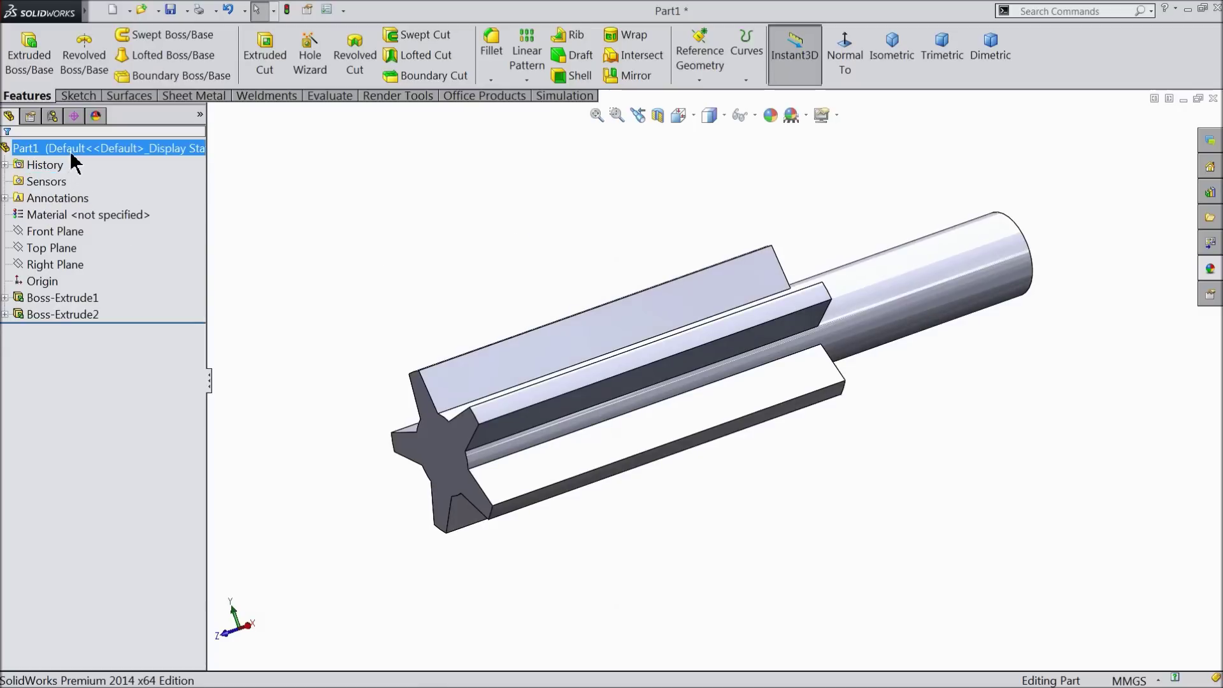
{"action": "left_click", "coordinate": [770, 117]}
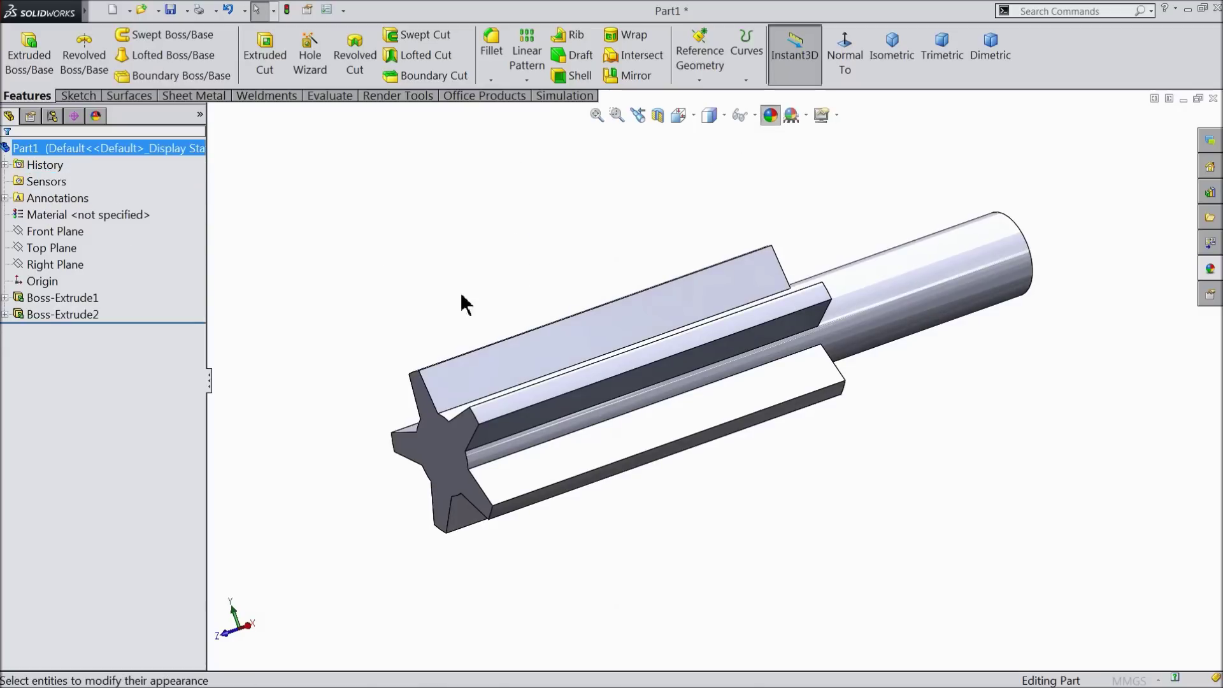
{"action": "left_click", "coordinate": [93, 485]}
{"action": "middle_click_drag", "start_coordinate": [313, 375], "coordinate": [306, 351]}
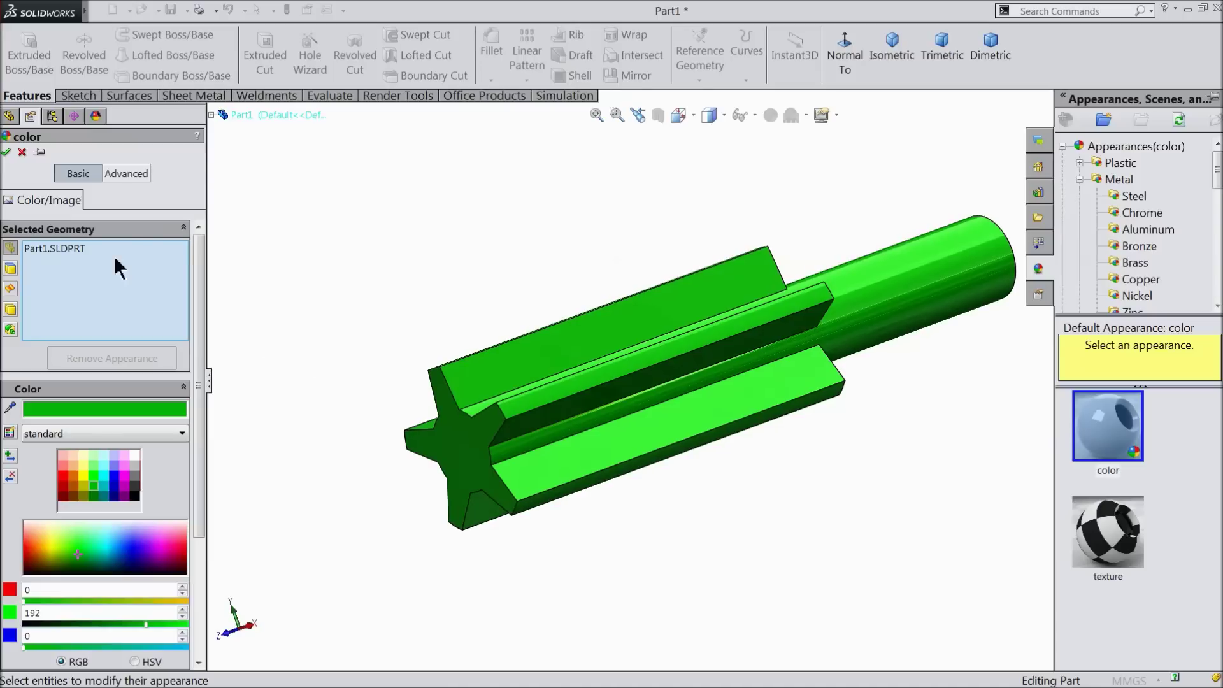
{"action": "left_click", "coordinate": [6, 152]}
Start saving the part and create a Desktop folder named "Crown wheel & pinion mechanism" as its location.
{"action": "scroll", "coordinate": [822, 338], "scroll_direction": "down", "scroll_amount": 2}
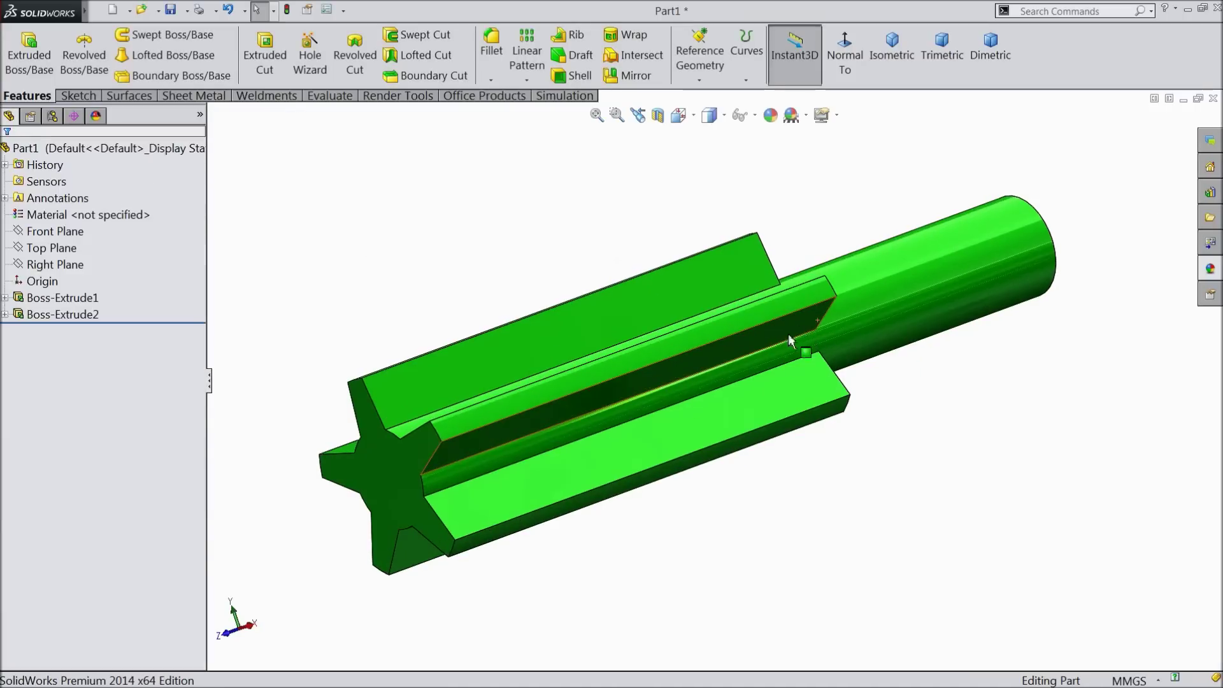
{"action": "left_click", "coordinate": [170, 8]}
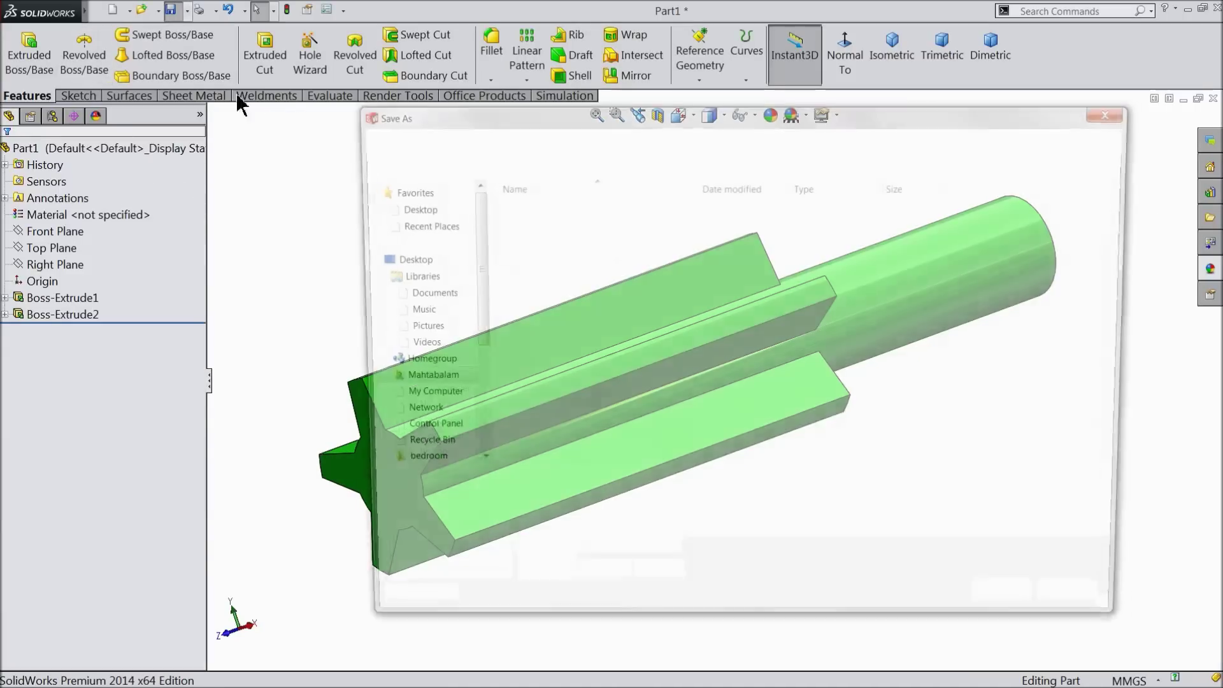
{"action": "left_click", "coordinate": [415, 207]}
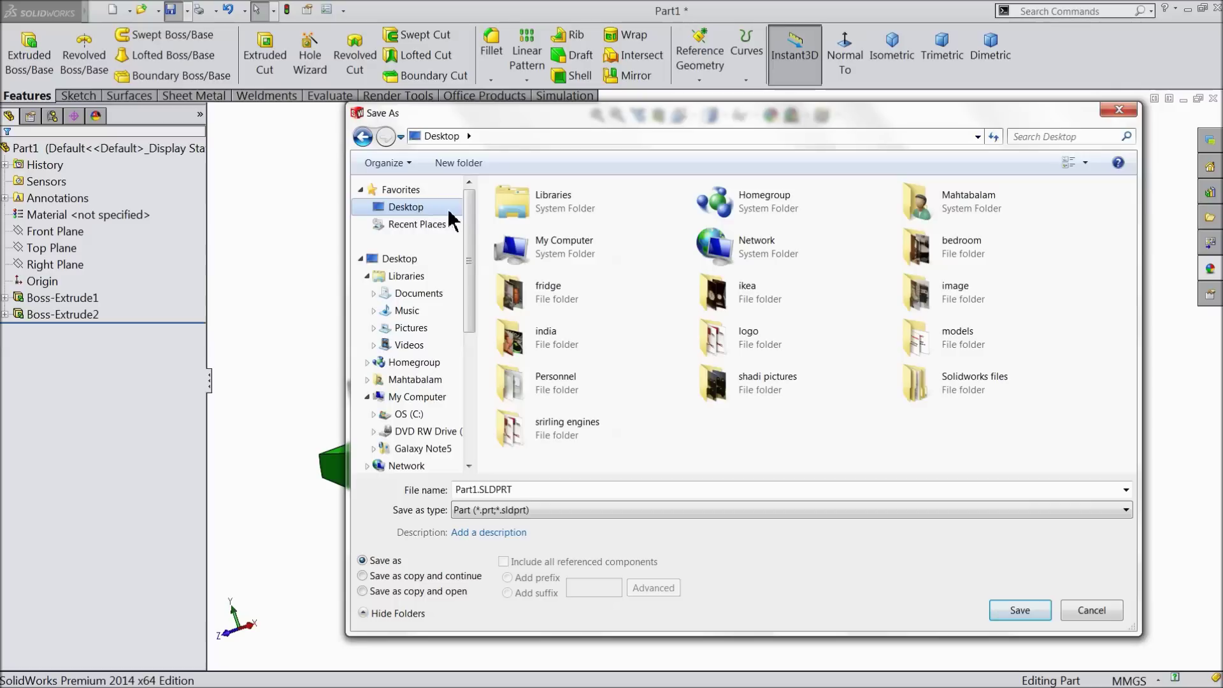
{"action": "left_click", "coordinate": [468, 163]}
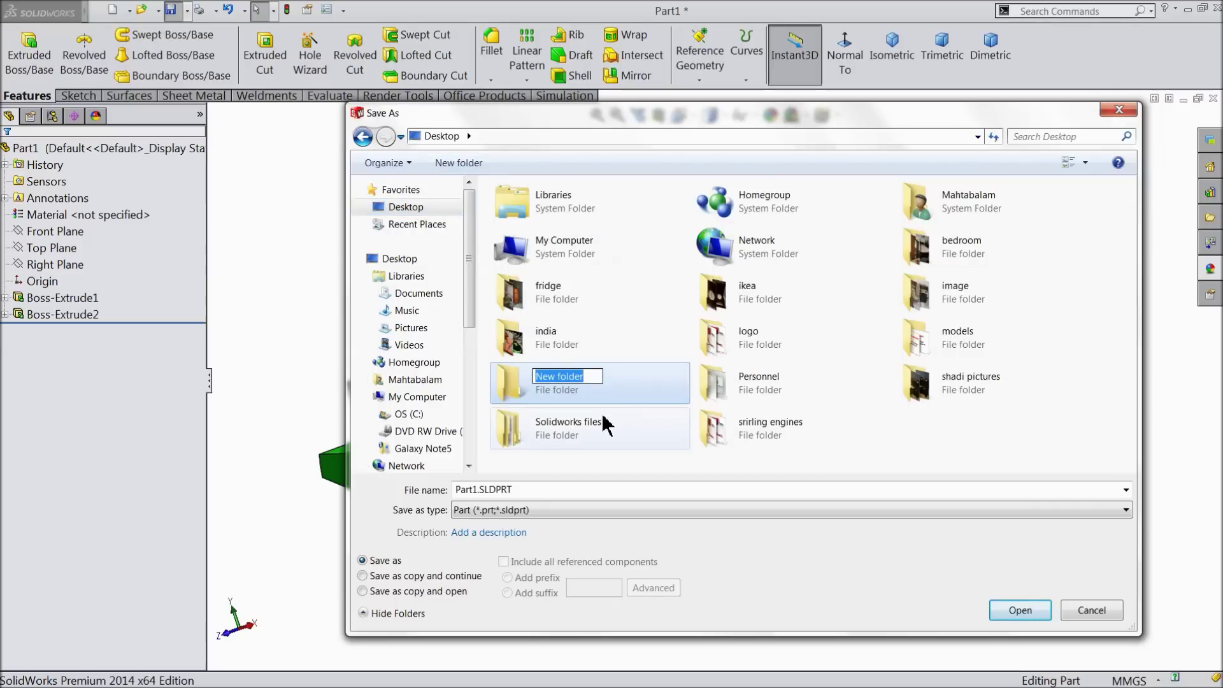
{"action": "type", "text": "Crown wheel & pinion mechanism"}
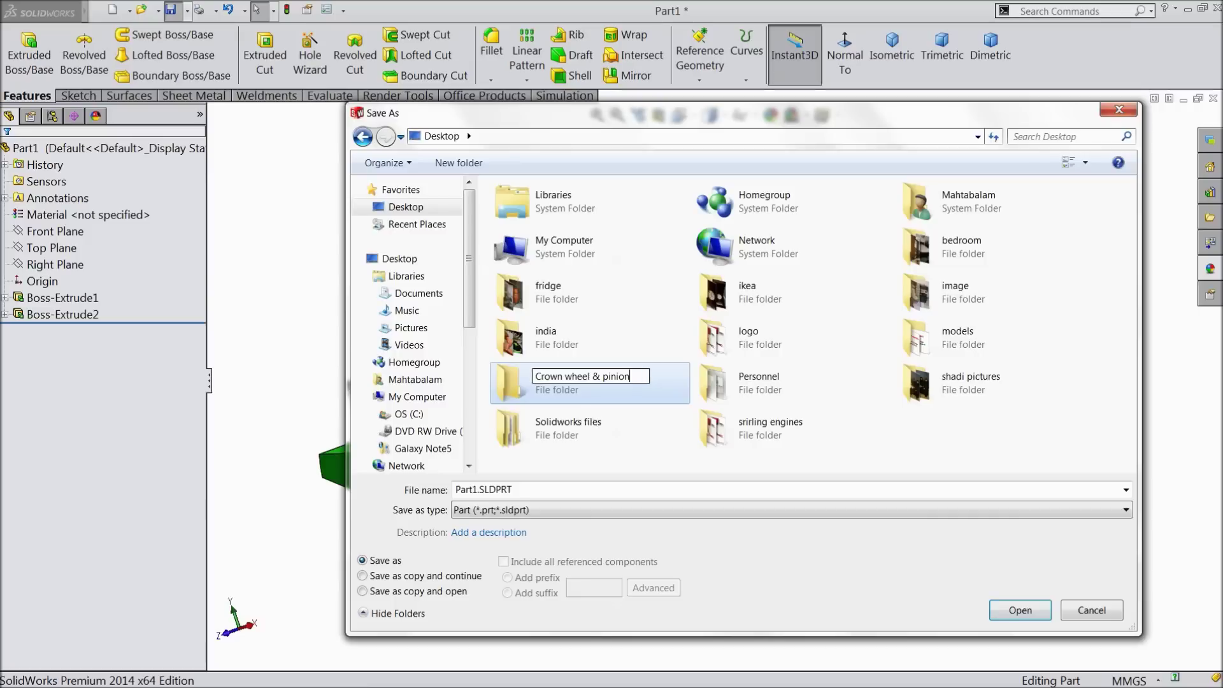
{"action": "double_click", "coordinate": [578, 398]}
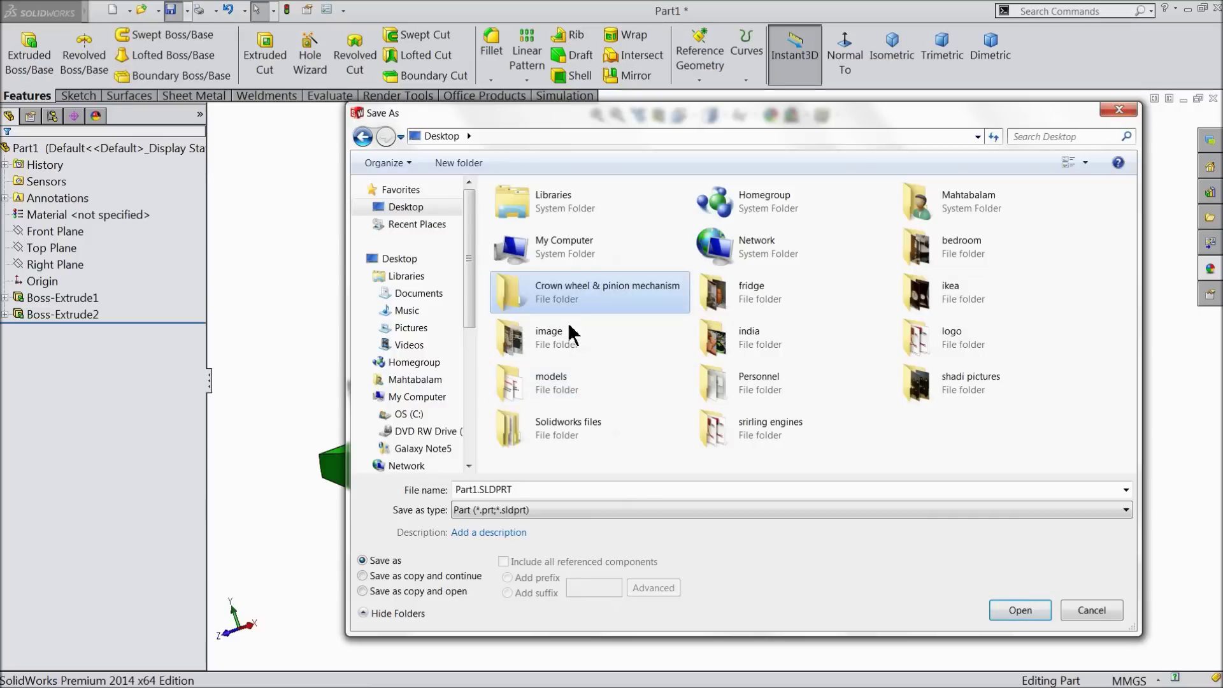
Save the part in the new folder under the file name "1.Pinion".
{"action": "double_click", "coordinate": [529, 492]}
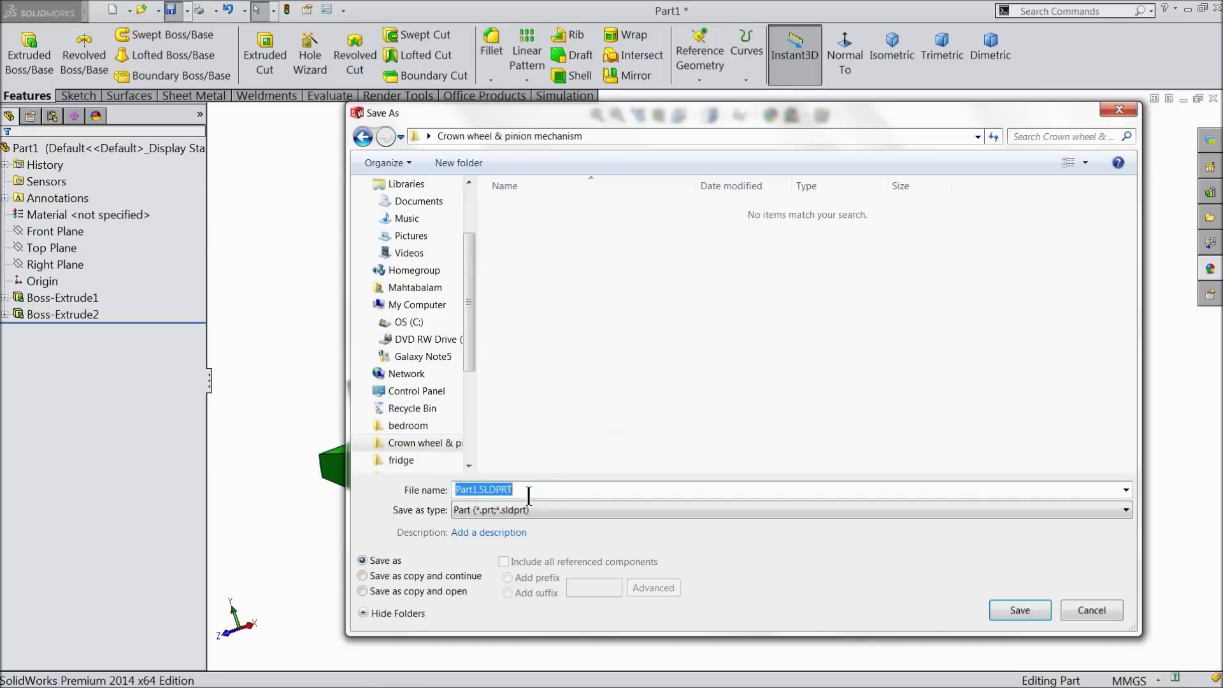
{"action": "type", "text": "1.Pinion"}
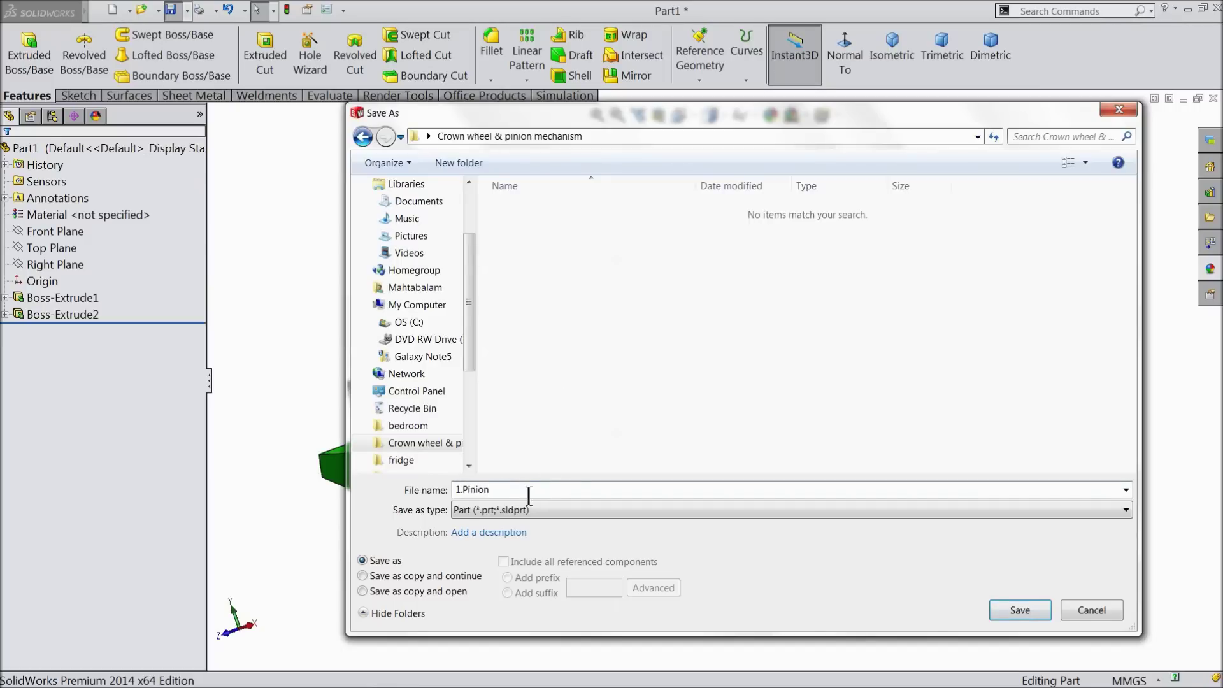
{"action": "left_click", "coordinate": [1021, 612]}
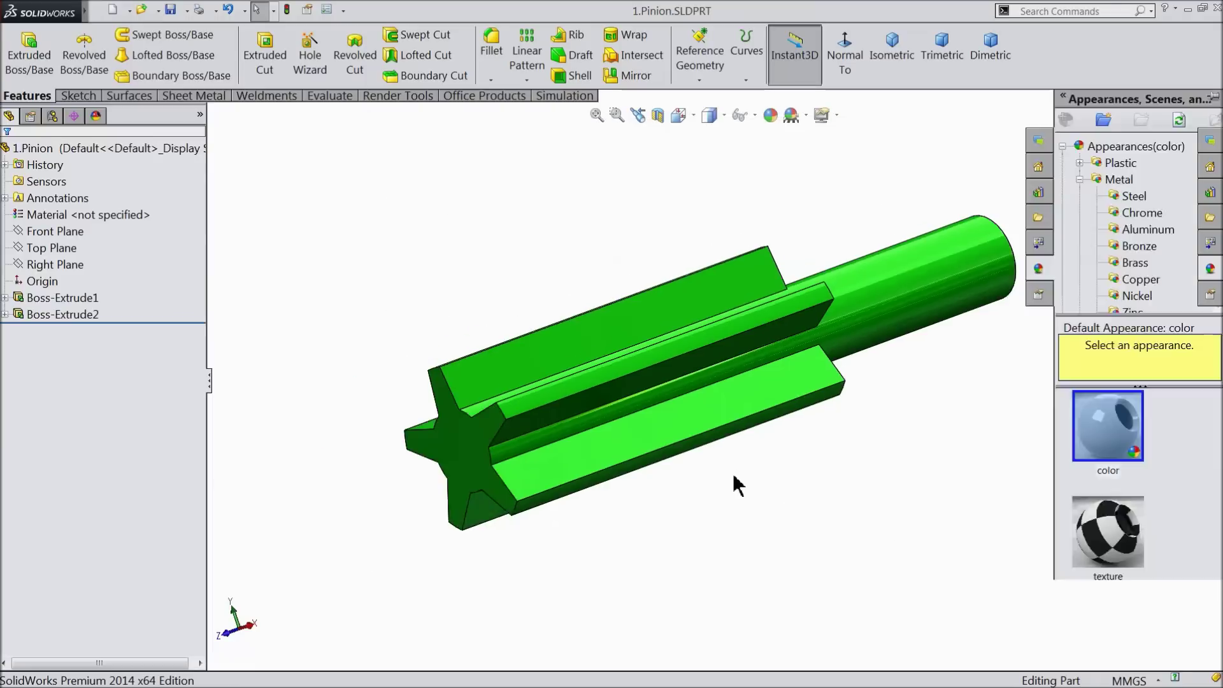
{"action": "mouse_move", "coordinate": [749, 495]}
{"action": "middle_mouse_down"}
{"action": "mouse_move", "coordinate": [805, 428]}
{"action": "mouse_move", "coordinate": [754, 481]}
{"action": "mouse_move", "coordinate": [748, 468]}
{"action": "mouse_move", "coordinate": [746, 492]}
{"action": "middle_mouse_up"}
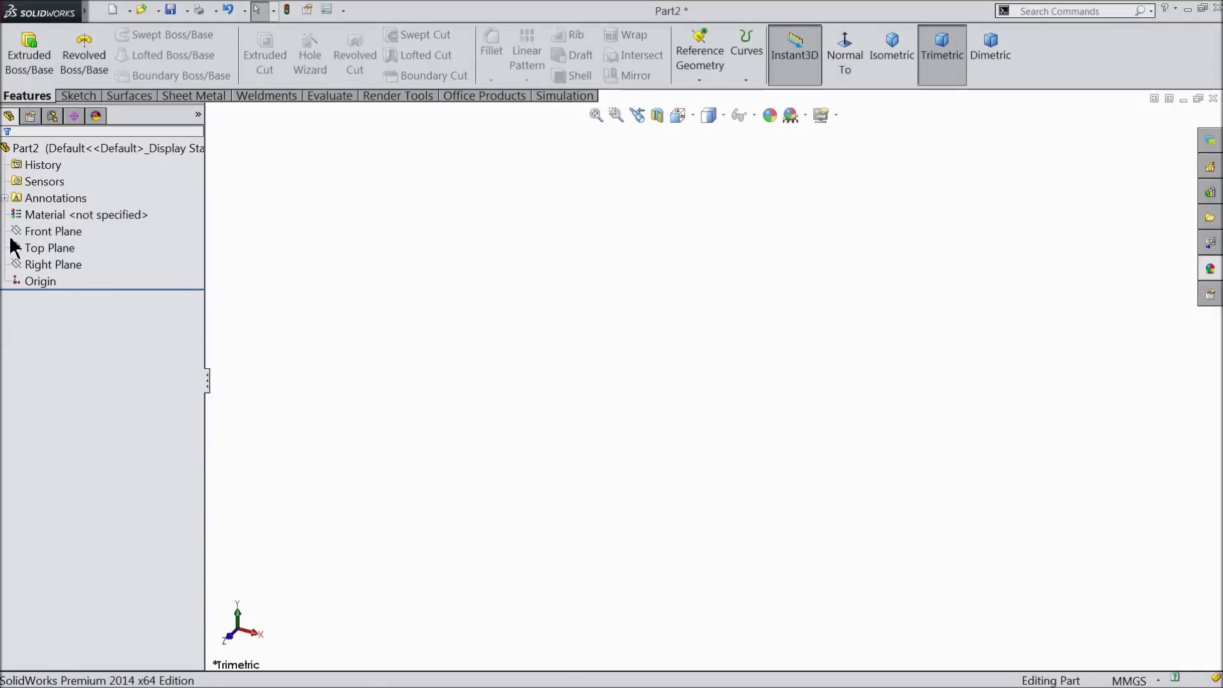
Sketch a circle about 184 mm in diameter on the Top Plane of the new part, centered on the origin.
{"action": "left_click", "coordinate": [20, 248]}
{"action": "left_click", "coordinate": [24, 226]}
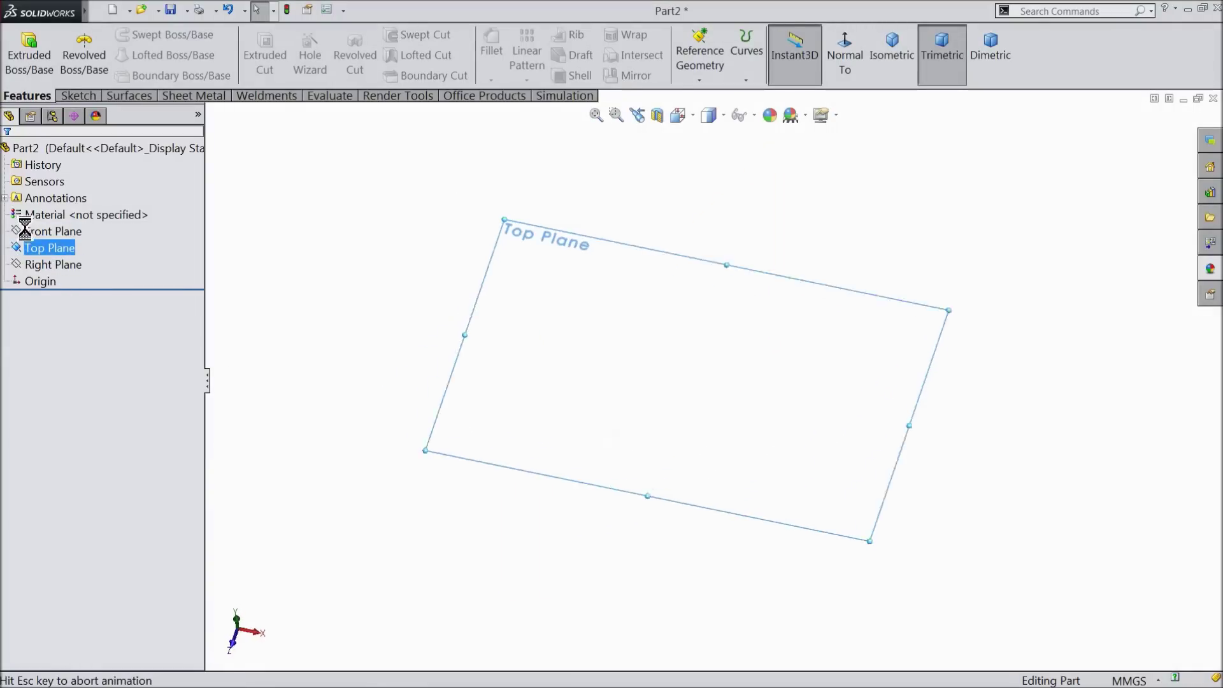
{"action": "left_click", "coordinate": [78, 96]}
{"action": "left_click", "coordinate": [139, 36]}
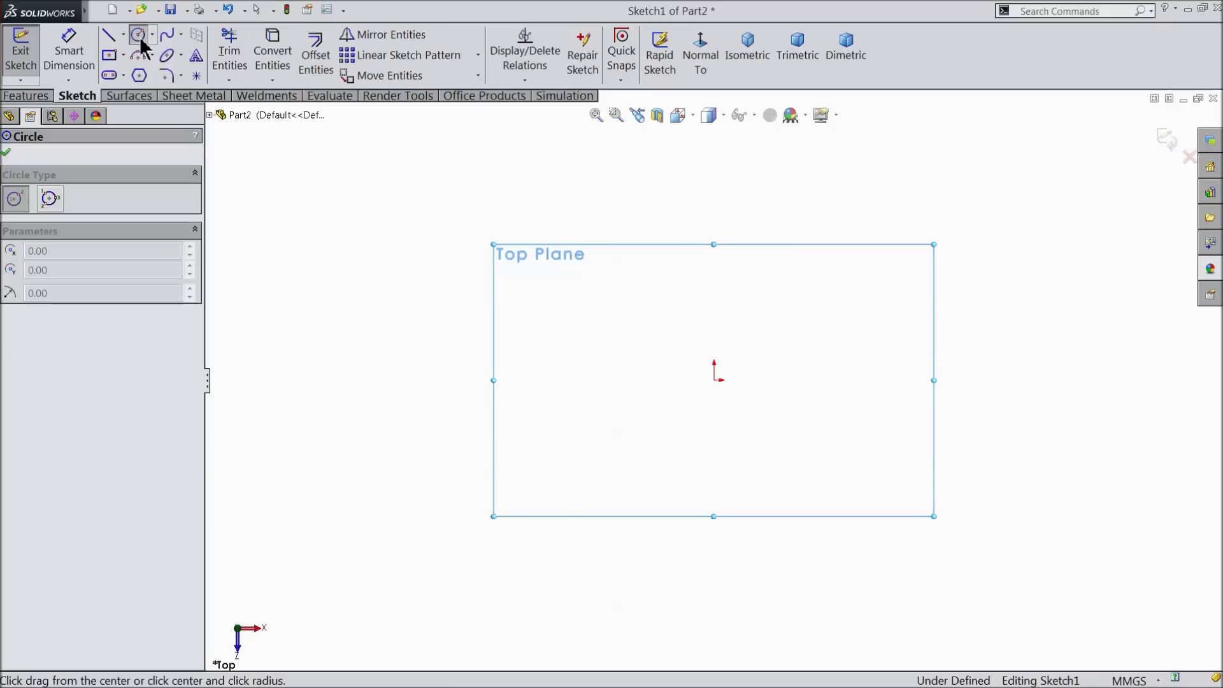
{"action": "left_click", "coordinate": [714, 380]}
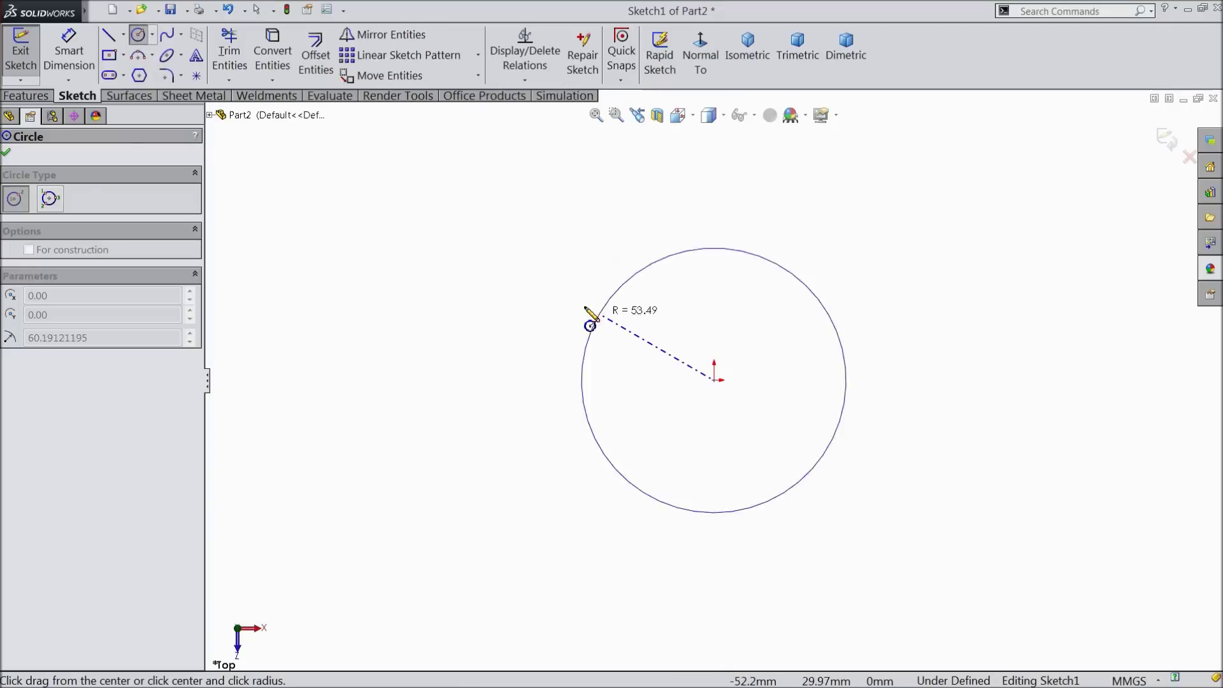
{"action": "left_click", "coordinate": [511, 279]}
Dimension the origin-centered circle's diameter and set it to 15 mm.
{"action": "left_click", "coordinate": [70, 57]}
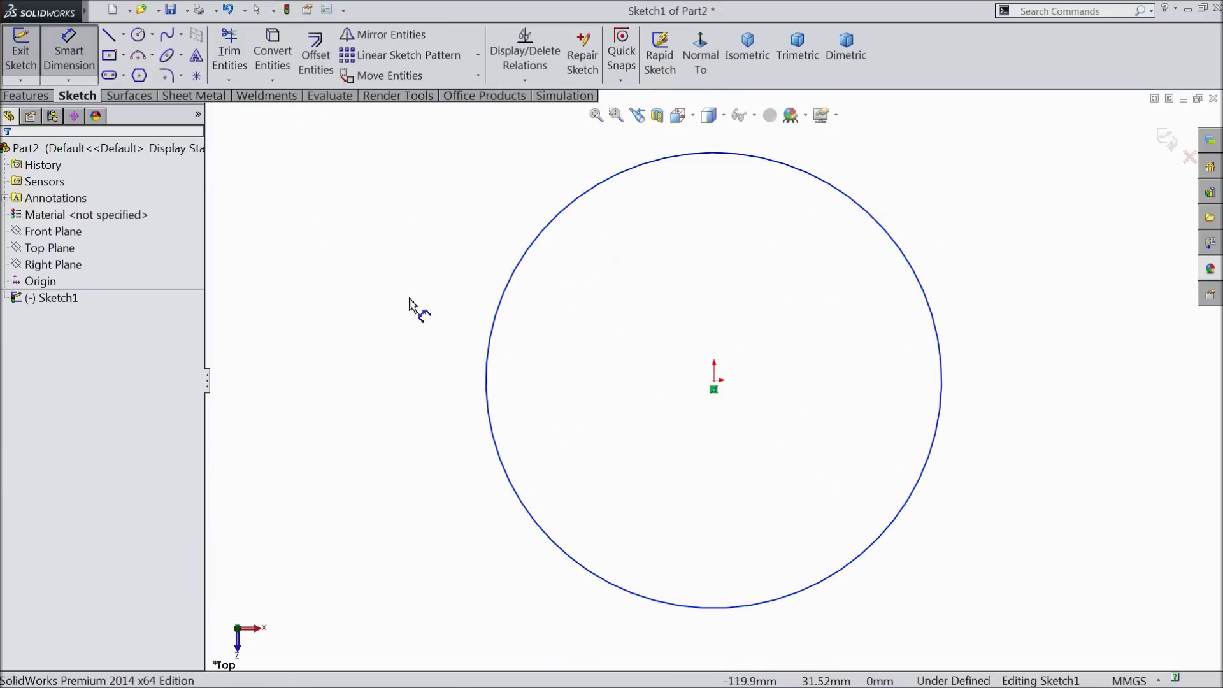
{"action": "left_click", "coordinate": [488, 355]}
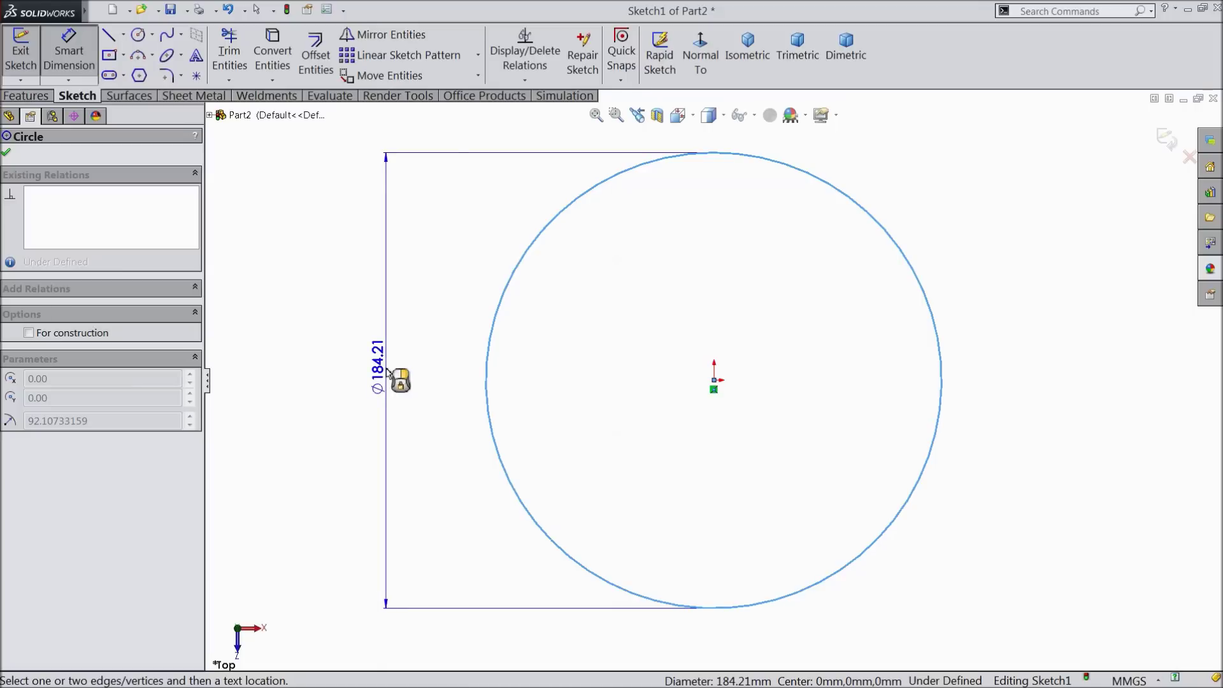
{"action": "left_click", "coordinate": [386, 370]}
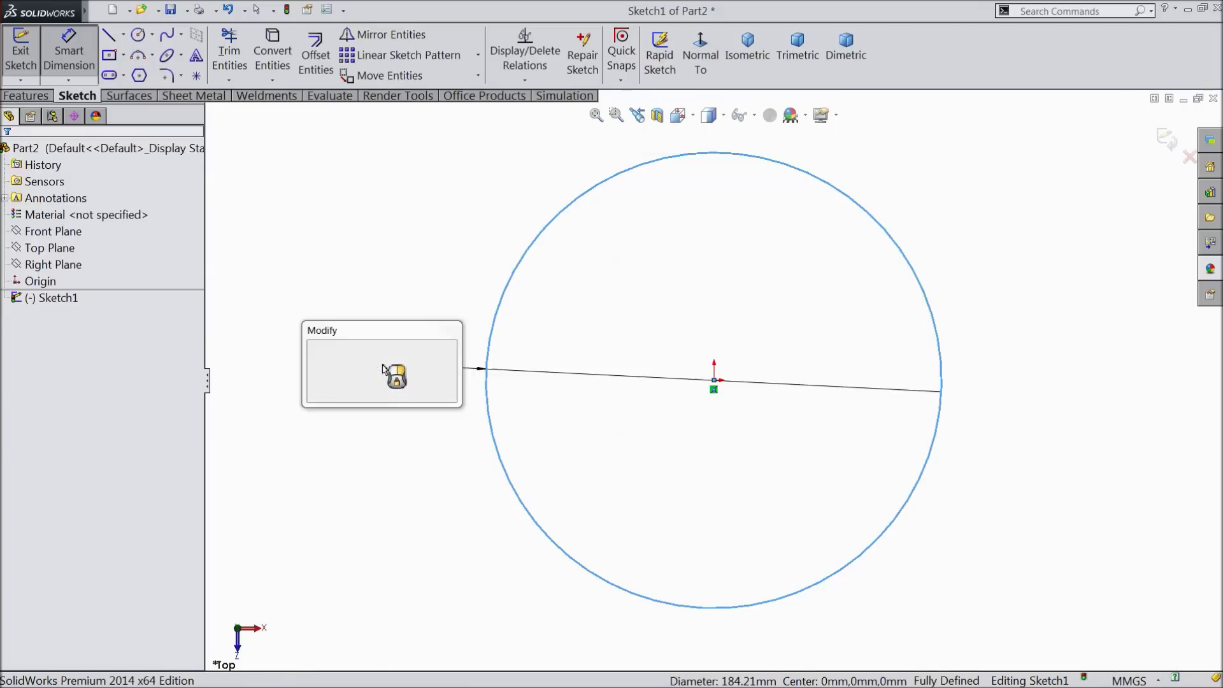
{"action": "type", "text": "15"}
{"action": "left_click", "coordinate": [314, 349]}
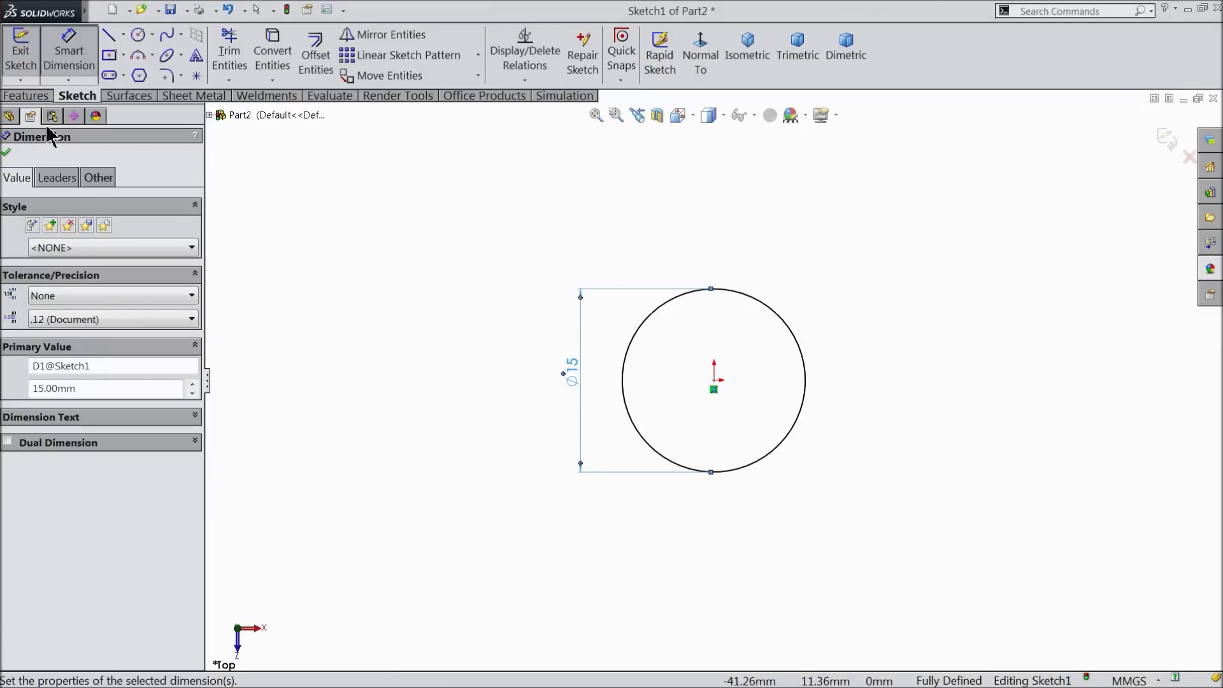
{"action": "left_click", "coordinate": [6, 153]}
Draw a circle about 83 mm in diameter around the small one, its center about 15 mm left of the origin.
{"action": "left_click", "coordinate": [138, 34]}
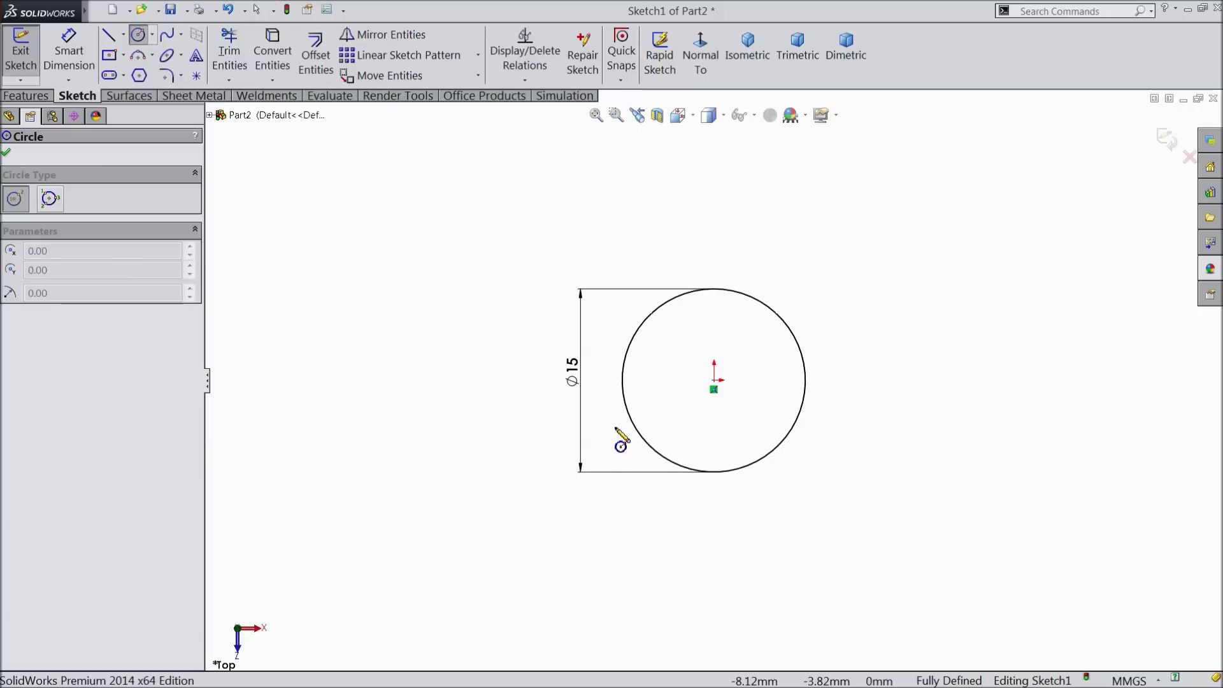
{"action": "left_click", "coordinate": [532, 380]}
{"action": "key", "text": "z"}
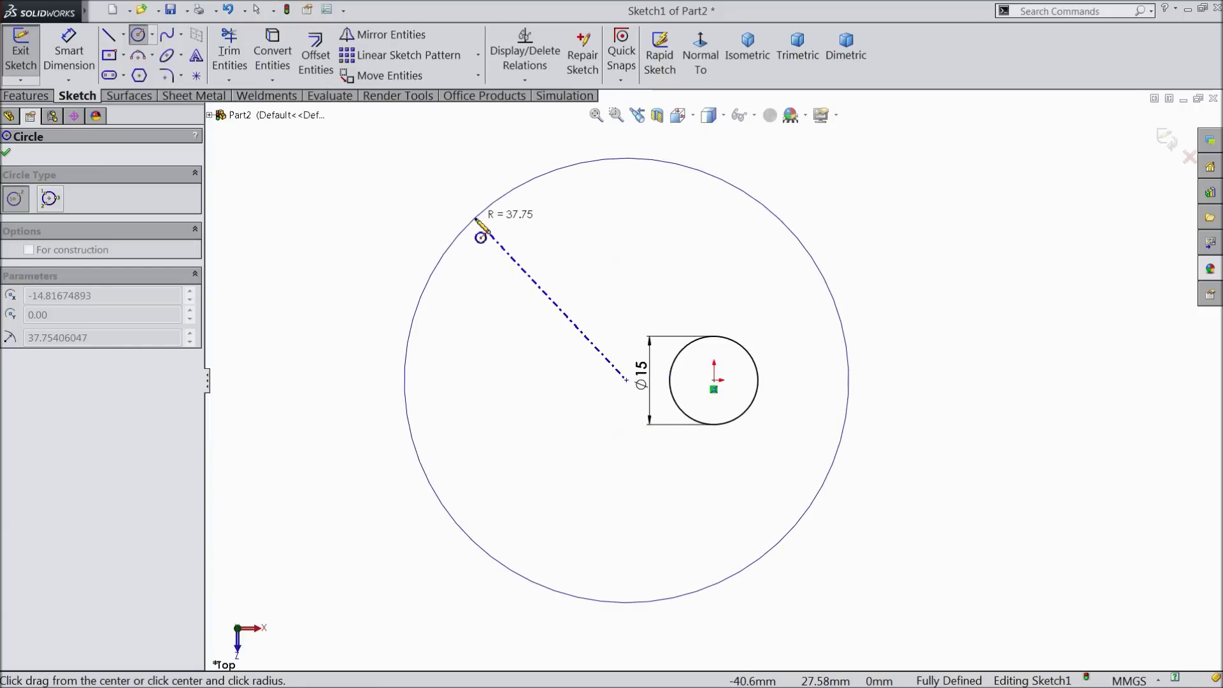
{"action": "left_click", "coordinate": [460, 202]}
{"action": "right_click", "coordinate": [353, 148]}
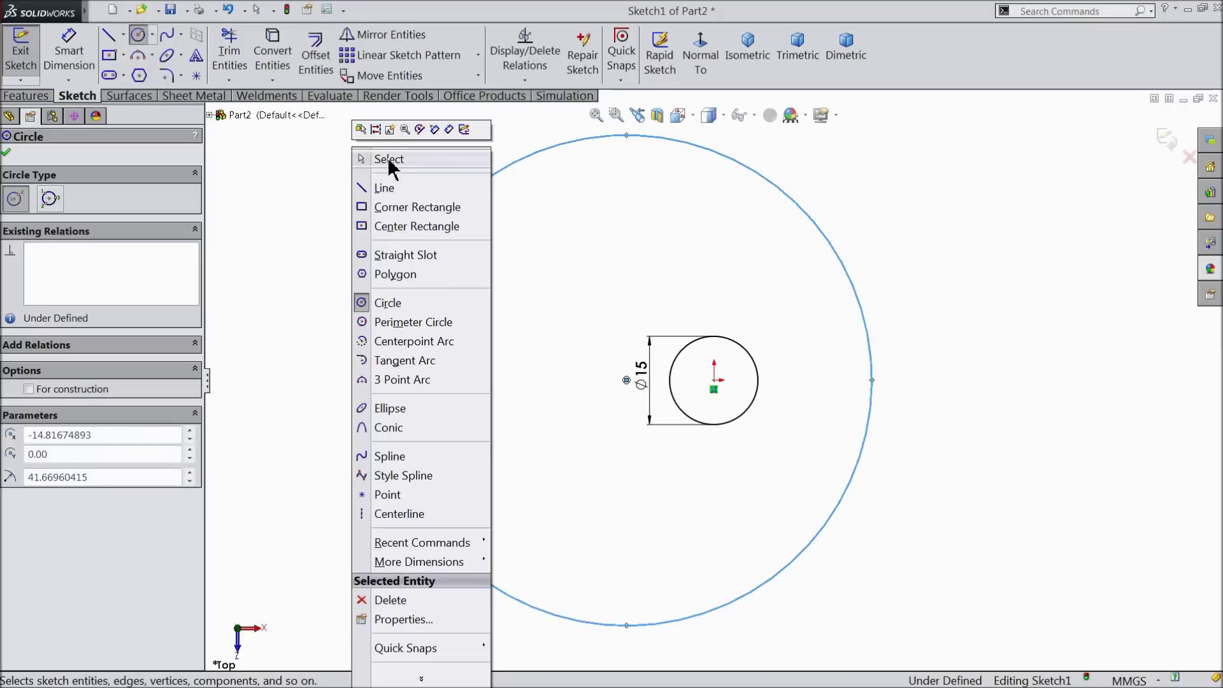
{"action": "left_click", "coordinate": [392, 159]}
Dimension the horizontal distance between the large circle's center and the origin and set it to 20 mm.
{"action": "left_click", "coordinate": [69, 51]}
{"action": "scroll", "coordinate": [772, 438], "scroll_direction": "down", "scroll_amount": 1}
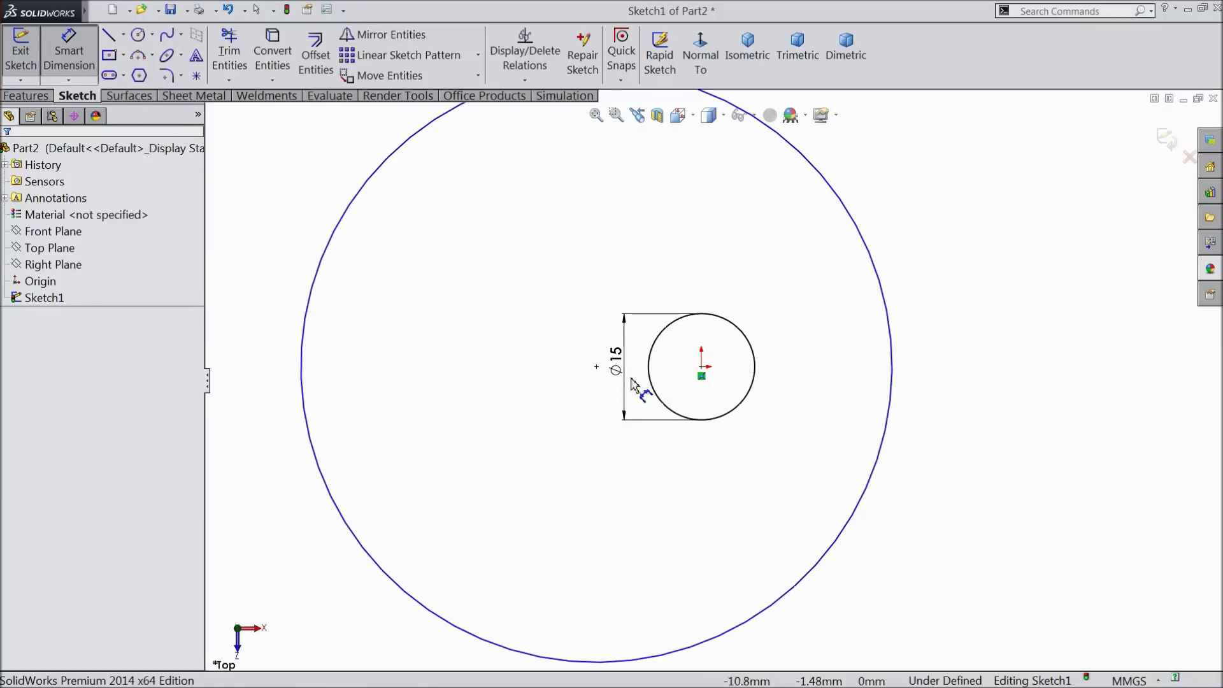
{"action": "left_click", "coordinate": [596, 367]}
{"action": "left_click", "coordinate": [702, 368]}
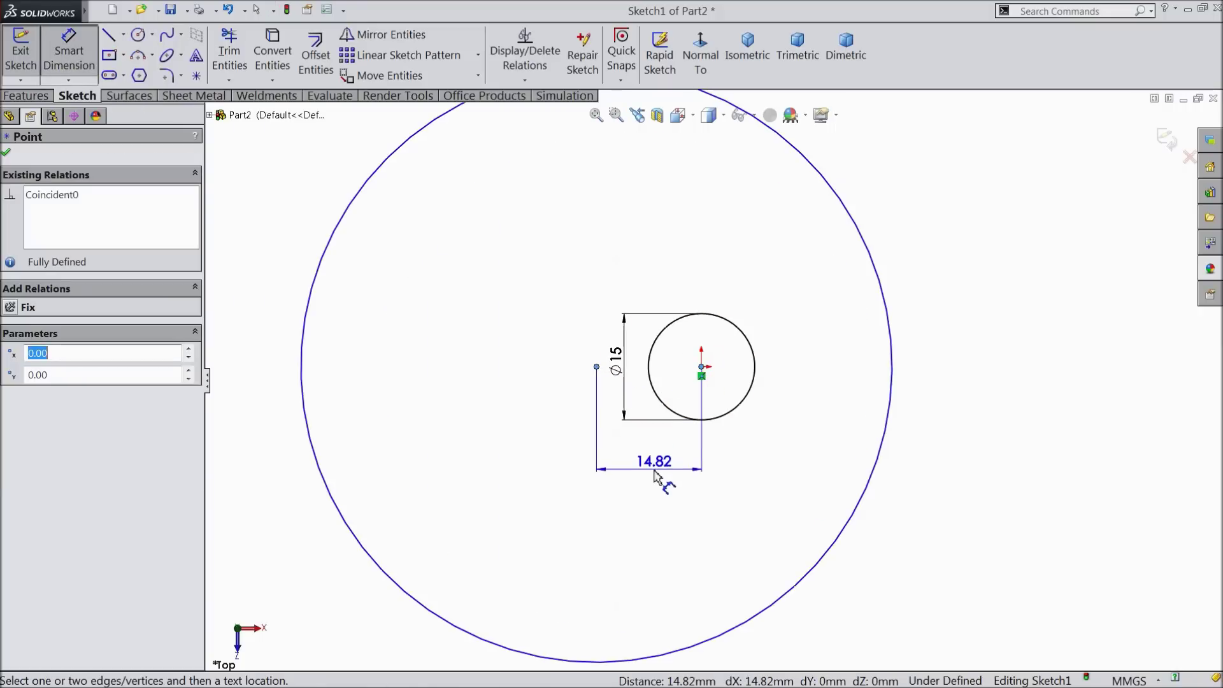
{"action": "left_click", "coordinate": [637, 459]}
{"action": "type", "text": "20"}
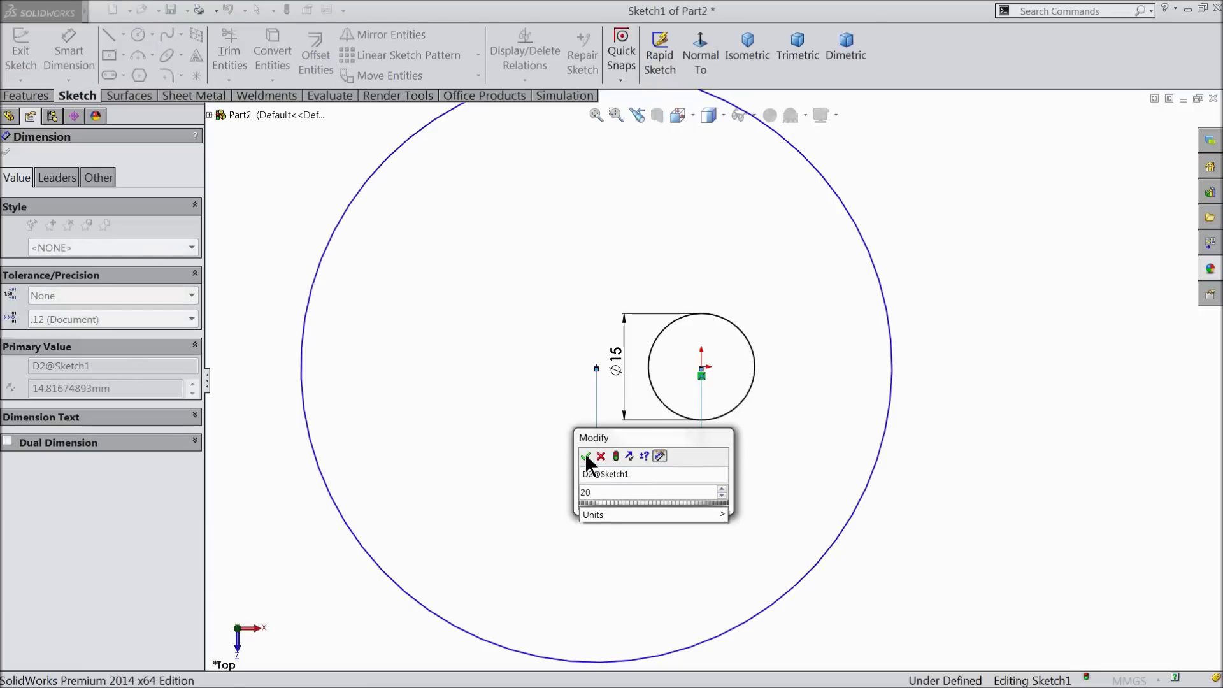
{"action": "key", "text": "Return"}
{"action": "scroll", "coordinate": [873, 405], "scroll_direction": "up", "scroll_amount": 2}
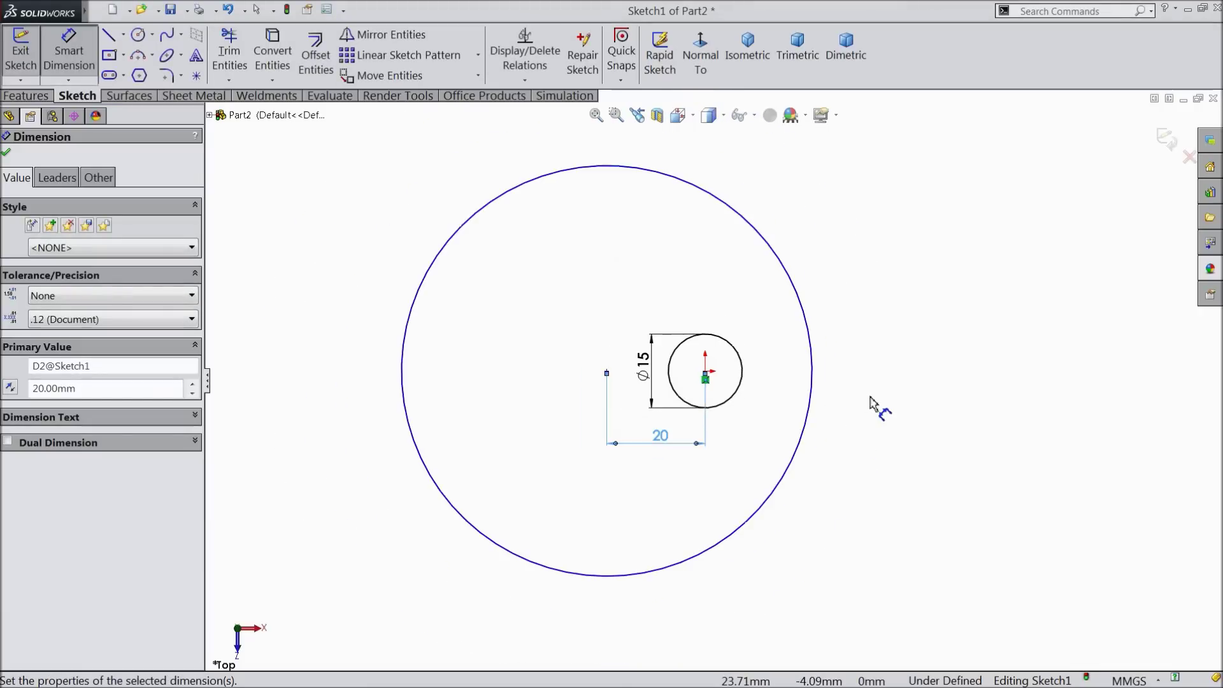
Dimension the large circle's diameter and set it to 120 mm.
{"action": "left_click", "coordinate": [812, 391]}
{"action": "left_click", "coordinate": [864, 380]}
{"action": "type", "text": "120"}
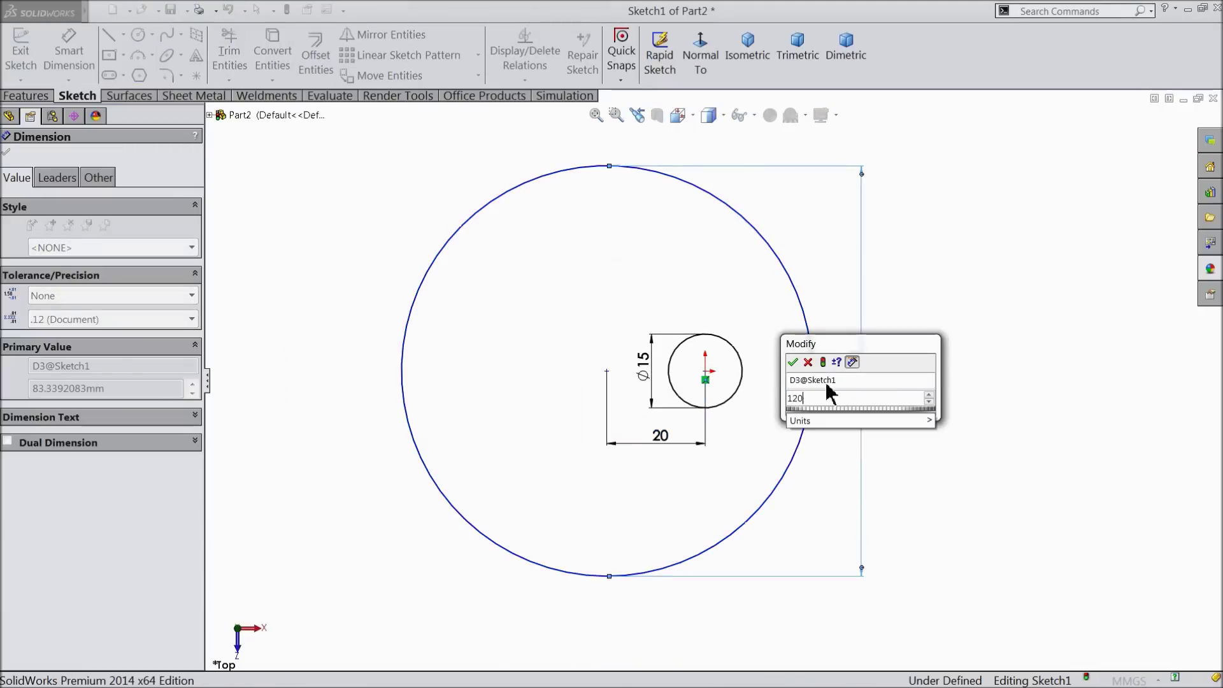
{"action": "left_click", "coordinate": [793, 363]}
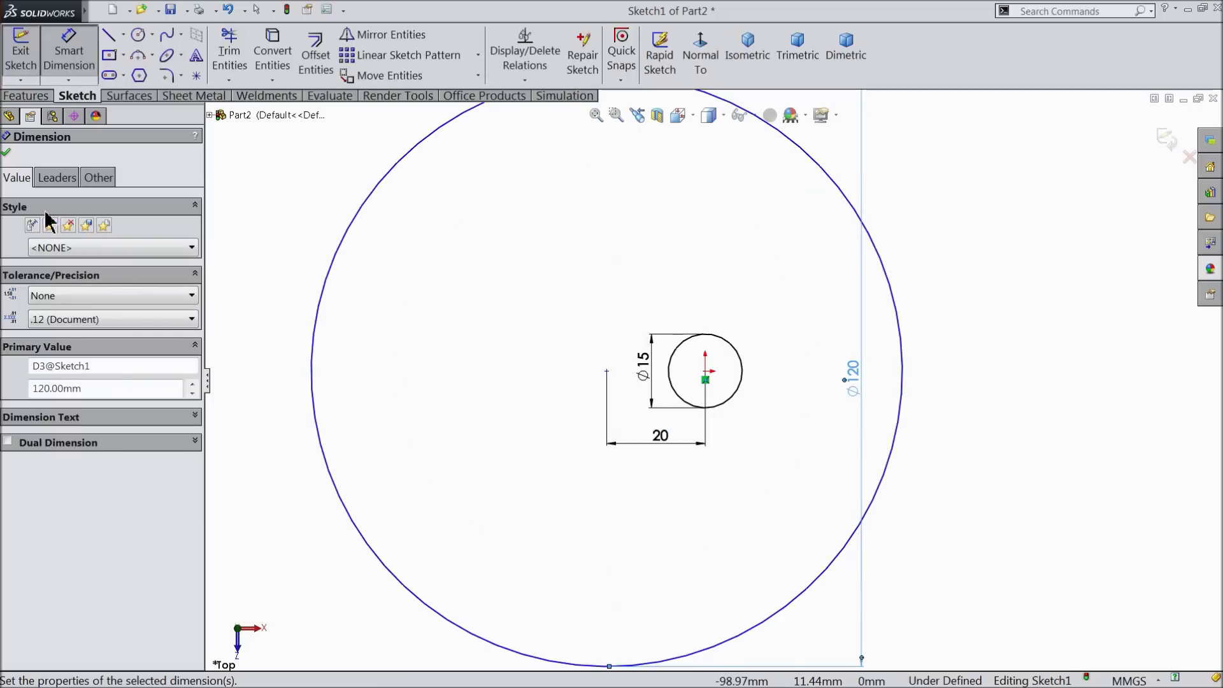
{"action": "left_click", "coordinate": [7, 153]}
{"action": "key", "text": "f"}
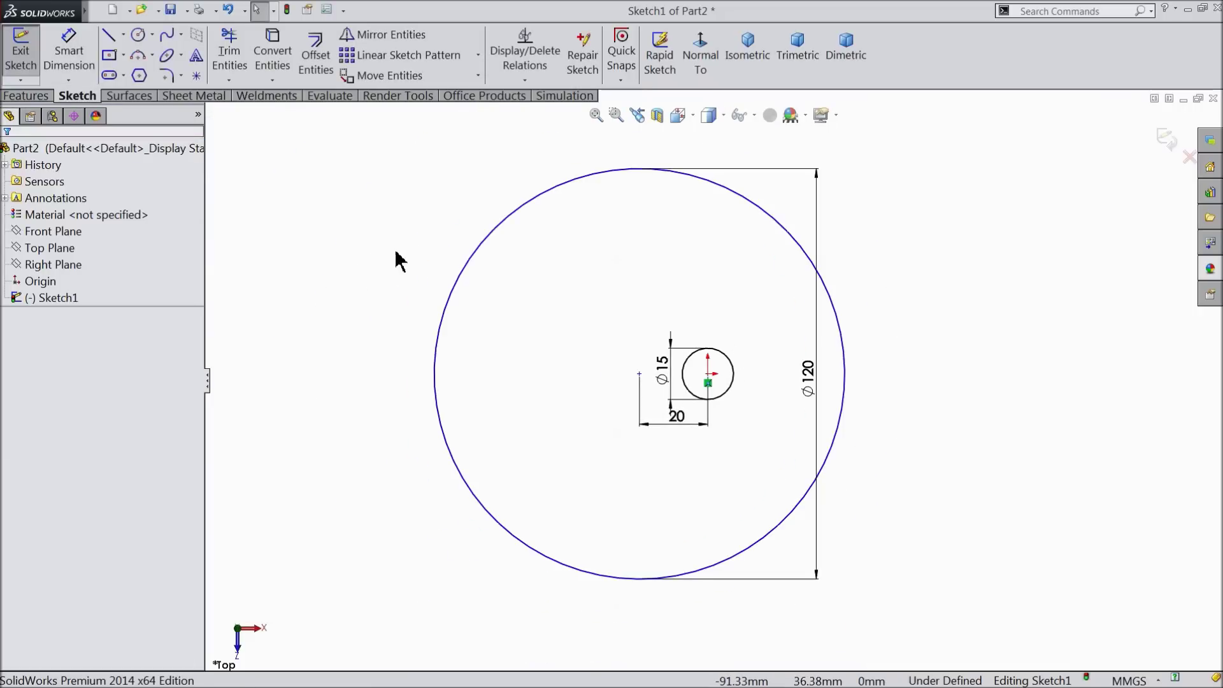
Move the large circle's diameter dimension outside the circle, to its right side.
{"action": "left_click_drag", "start_coordinate": [829, 382], "coordinate": [947, 386]}
{"action": "right_click", "coordinate": [404, 186]}
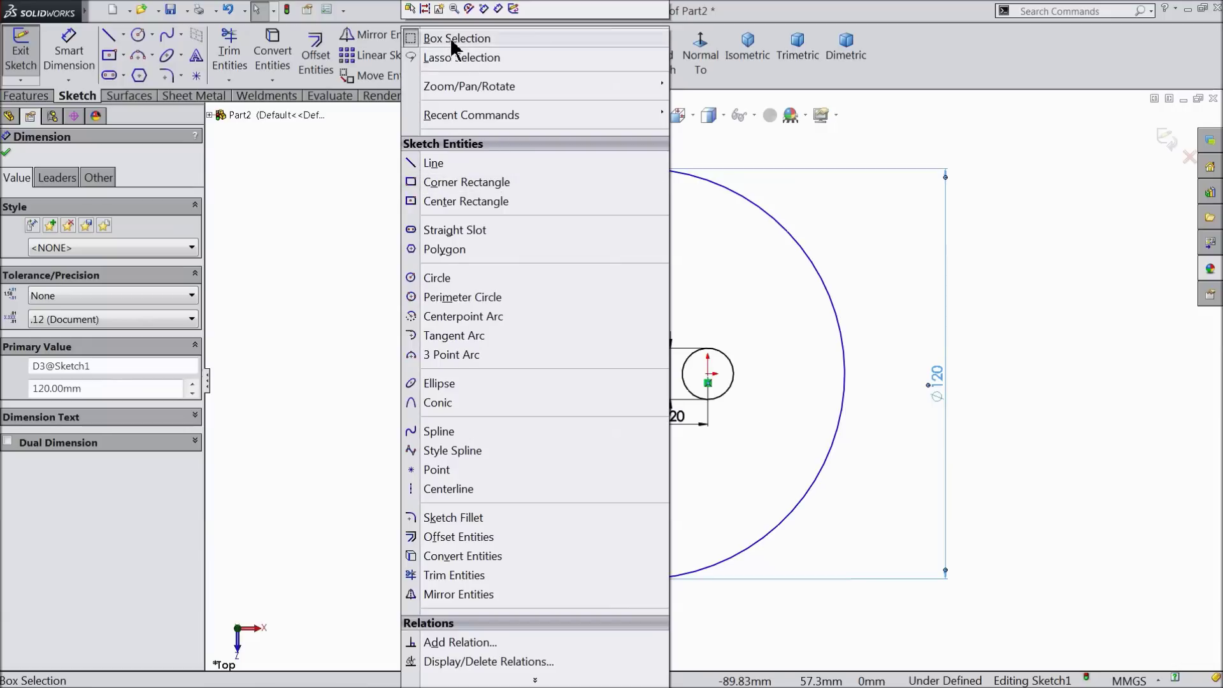
{"action": "left_click", "coordinate": [327, 175]}
{"action": "key", "text": "f"}
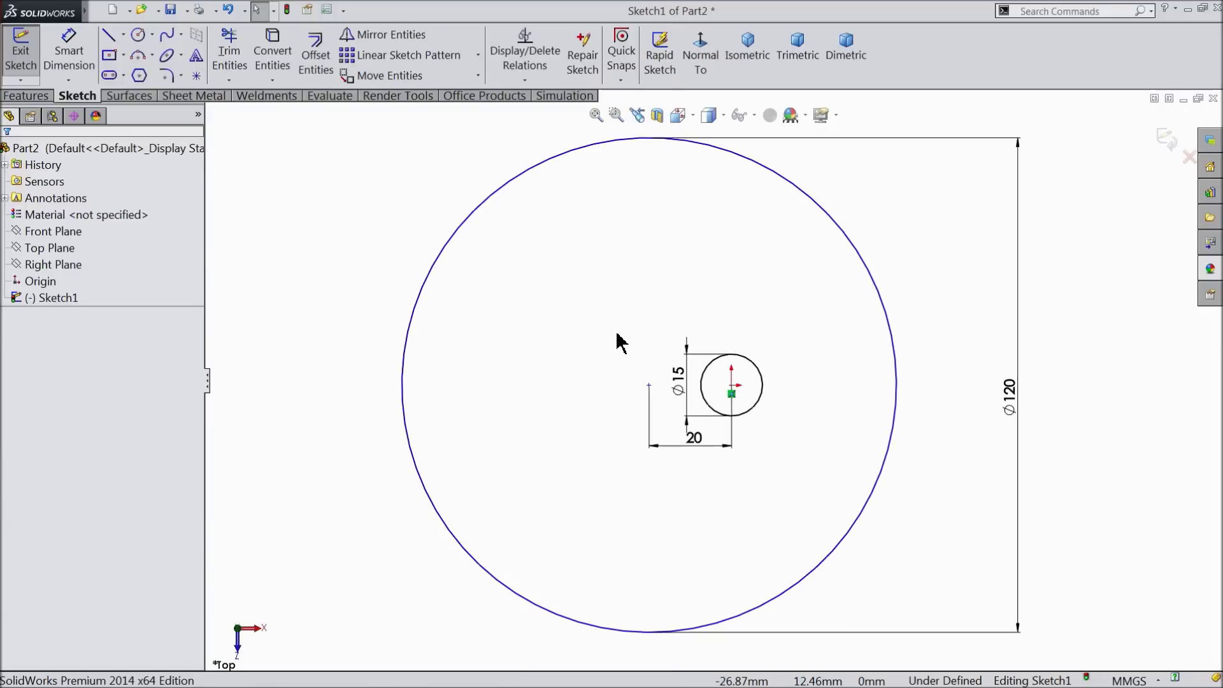
Add a horizontal relation between the large circle's center and the origin to fully define the sketch.
{"action": "left_click", "coordinate": [649, 385]}
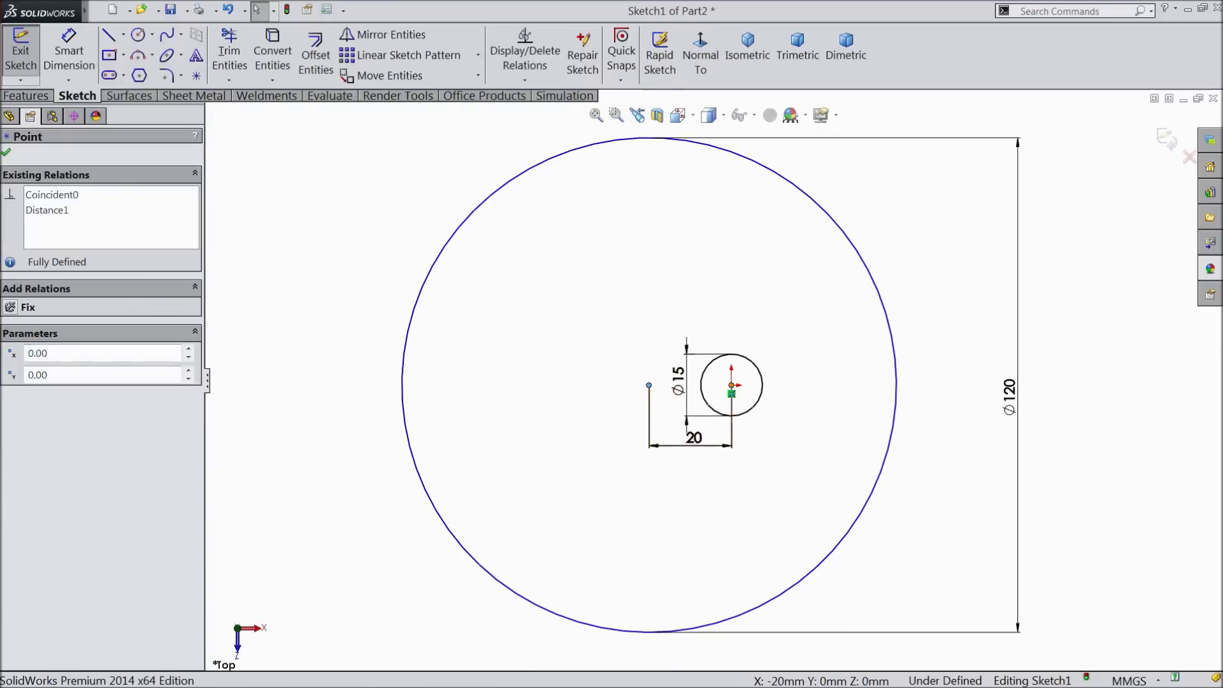
{"action": "left_click", "coordinate": [732, 385], "text": "ctrl"}
{"action": "left_click", "coordinate": [766, 332]}
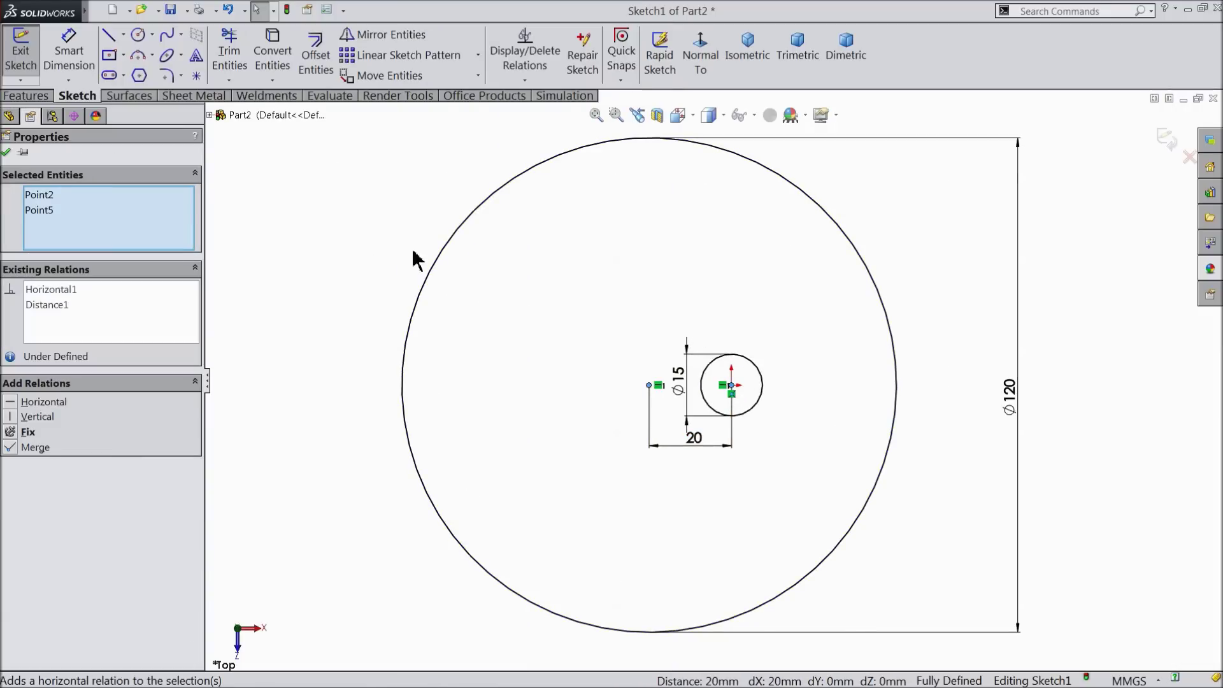
{"action": "left_click", "coordinate": [383, 219]}
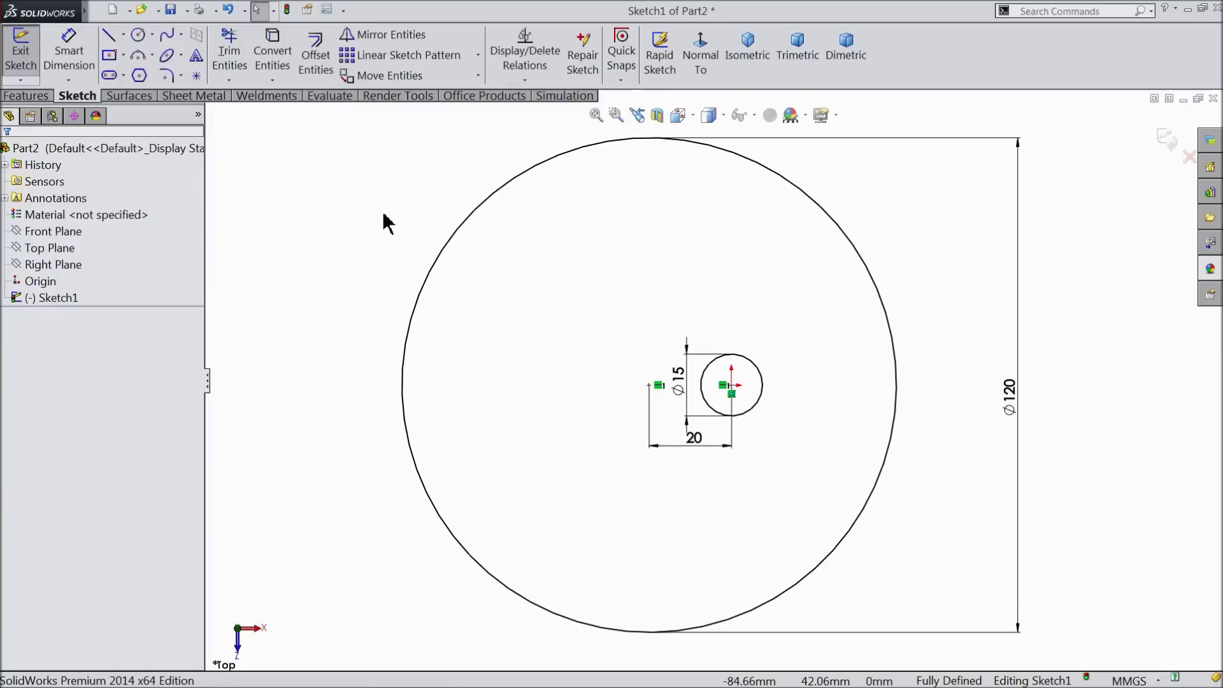
{"action": "left_click", "coordinate": [439, 258]}
Extrude only the large circle's contour 5 mm blind to form a solid disc without the small hole.
{"action": "left_click", "coordinate": [35, 94]}
{"action": "left_click", "coordinate": [33, 77]}
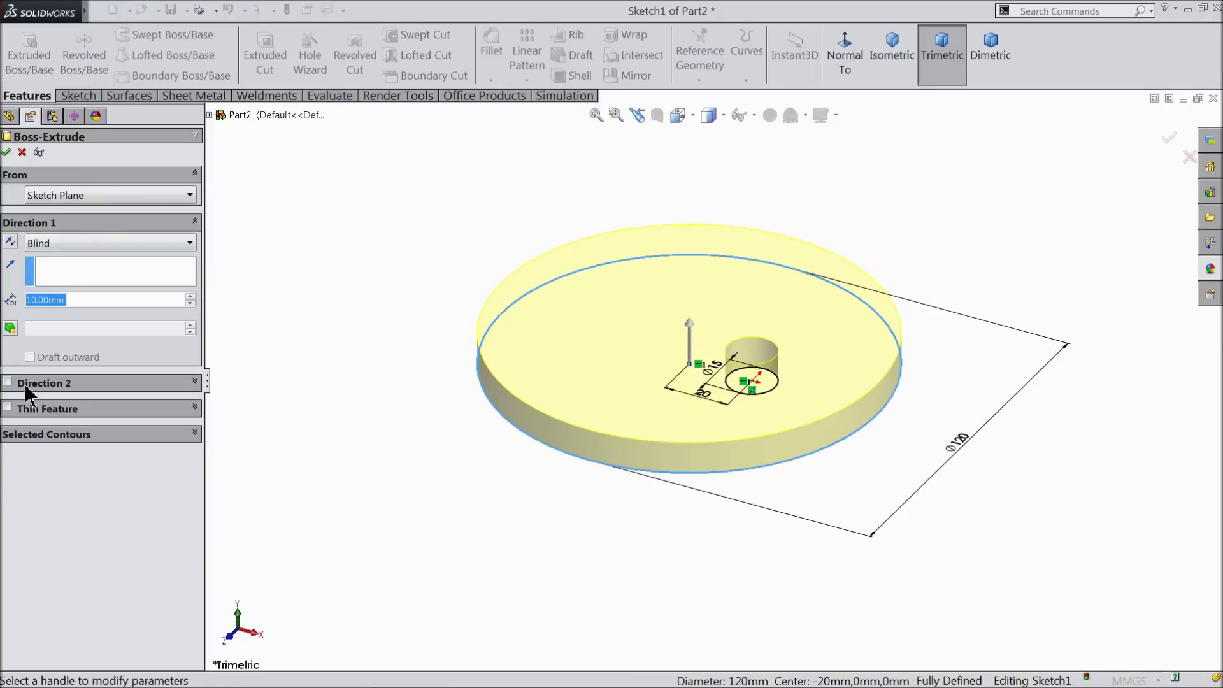
{"action": "left_click", "coordinate": [58, 435]}
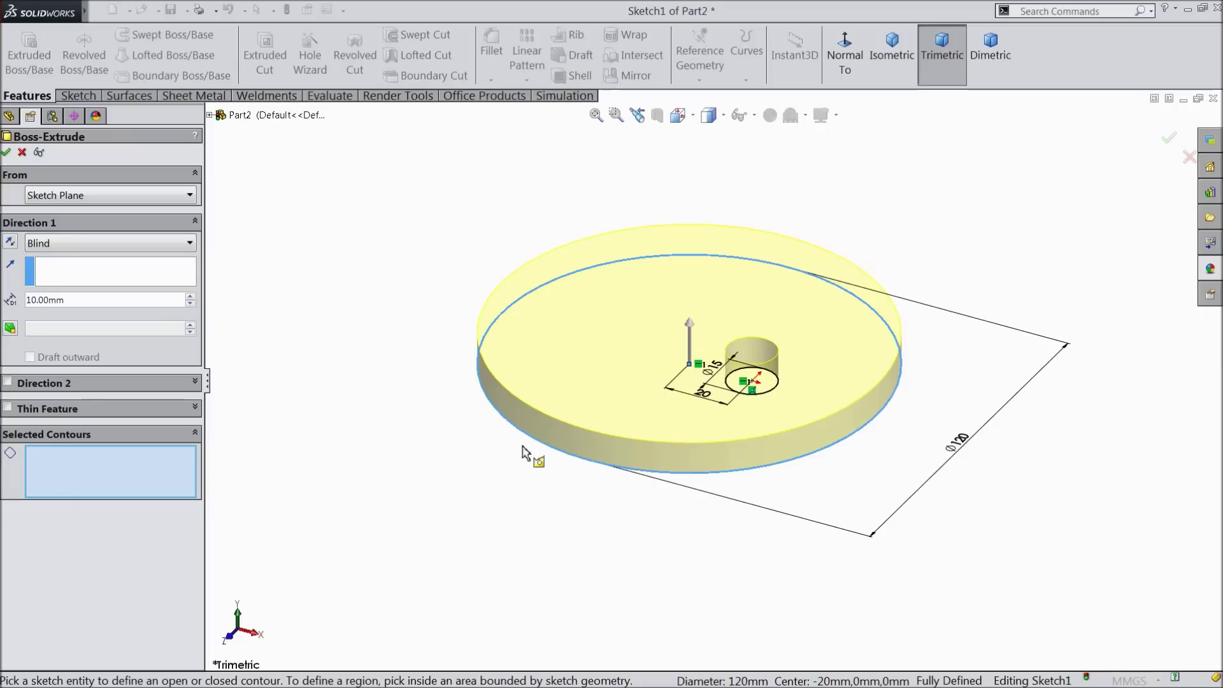
{"action": "left_click", "coordinate": [543, 452]}
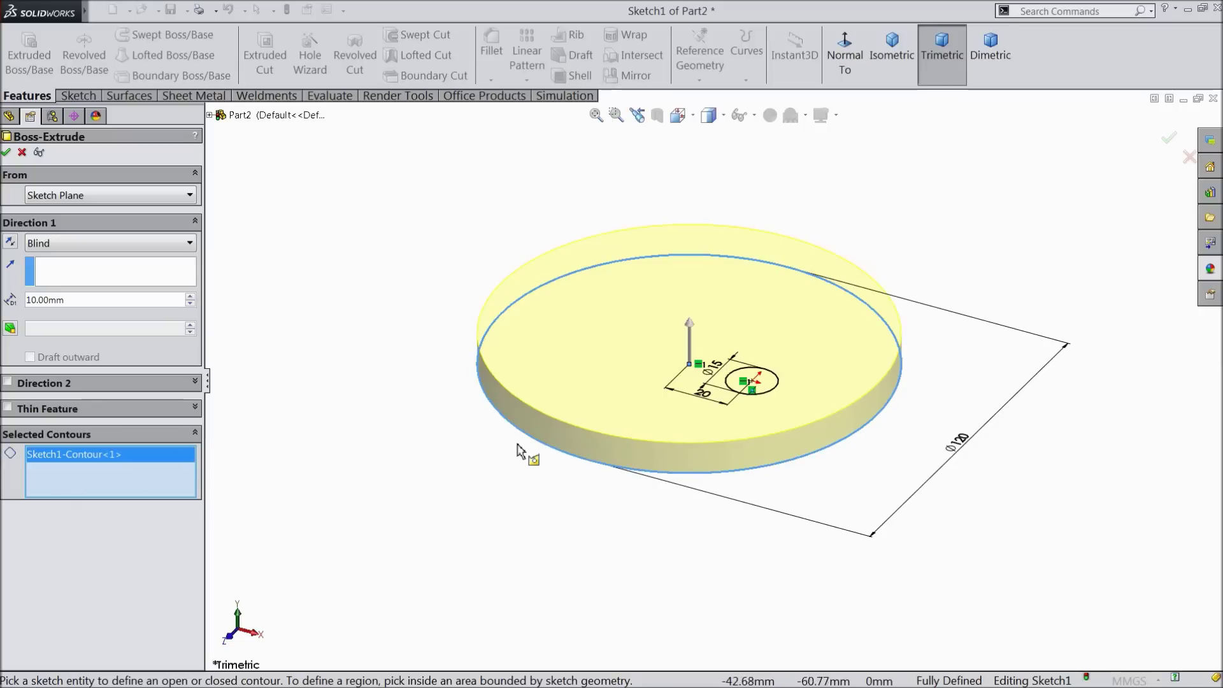
{"action": "scroll", "coordinate": [797, 407], "scroll_direction": "down", "scroll_amount": 2}
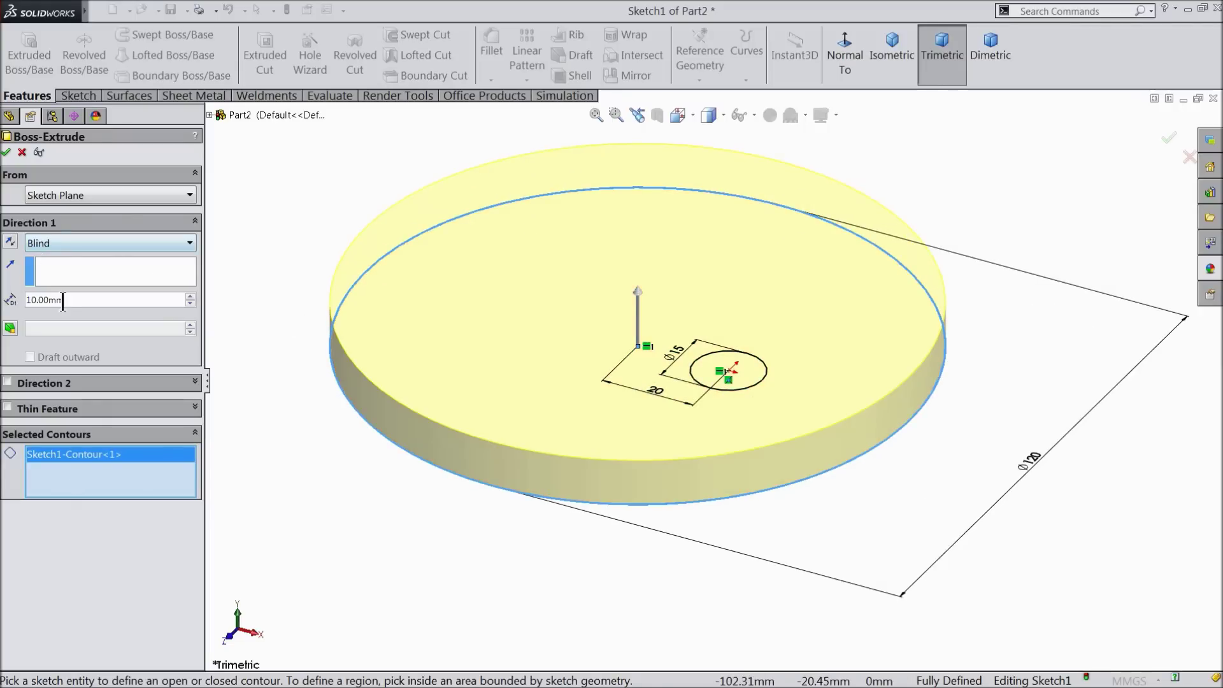
{"action": "left_click_drag", "start_coordinate": [67, 302], "coordinate": [16, 302]}
{"action": "type", "text": "5"}
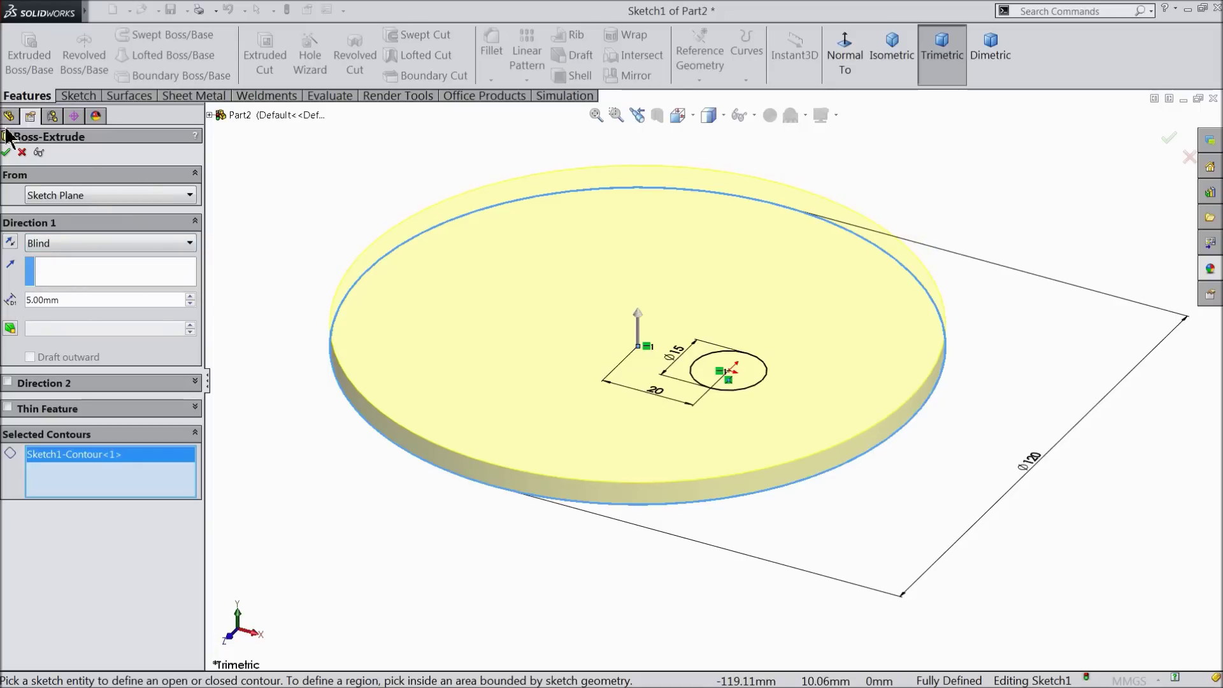
{"action": "left_click", "coordinate": [7, 153]}
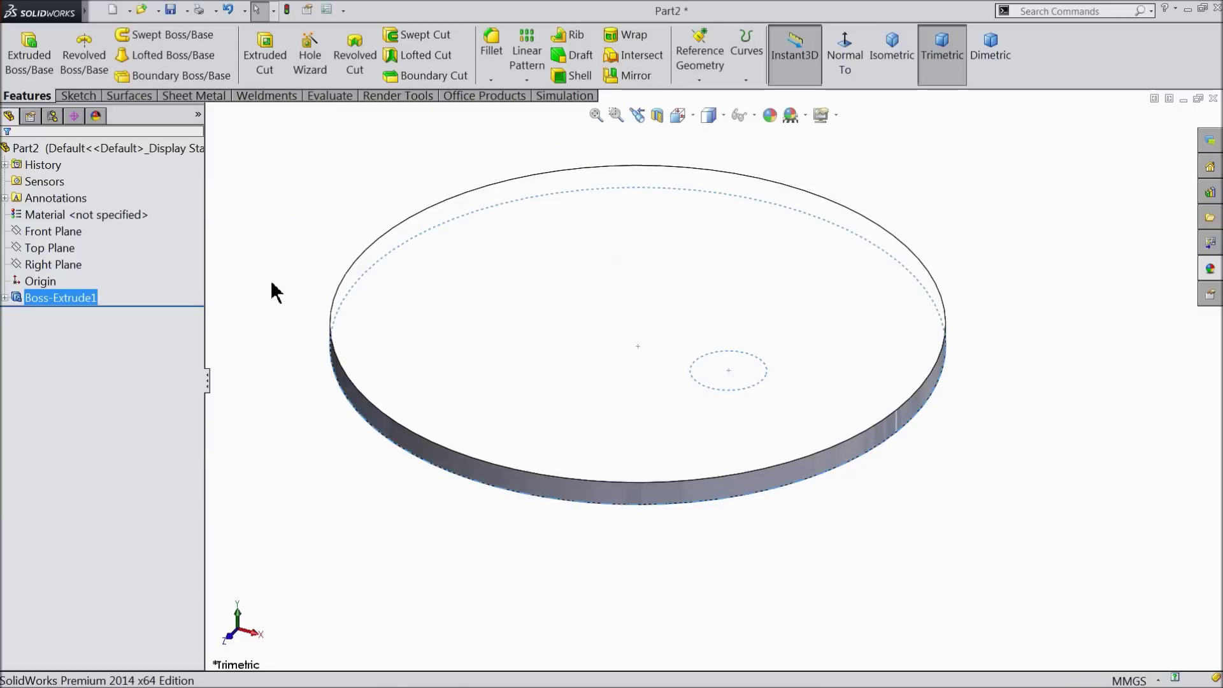
{"action": "left_click", "coordinate": [313, 308]}
Apply a blue colour appearance (RGB 0, 0, 255) to the whole part.
{"action": "mouse_move", "coordinate": [313, 308]}
{"action": "middle_mouse_down"}
{"action": "mouse_move", "coordinate": [328, 159]}
{"action": "mouse_move", "coordinate": [326, 311]}
{"action": "middle_mouse_up"}
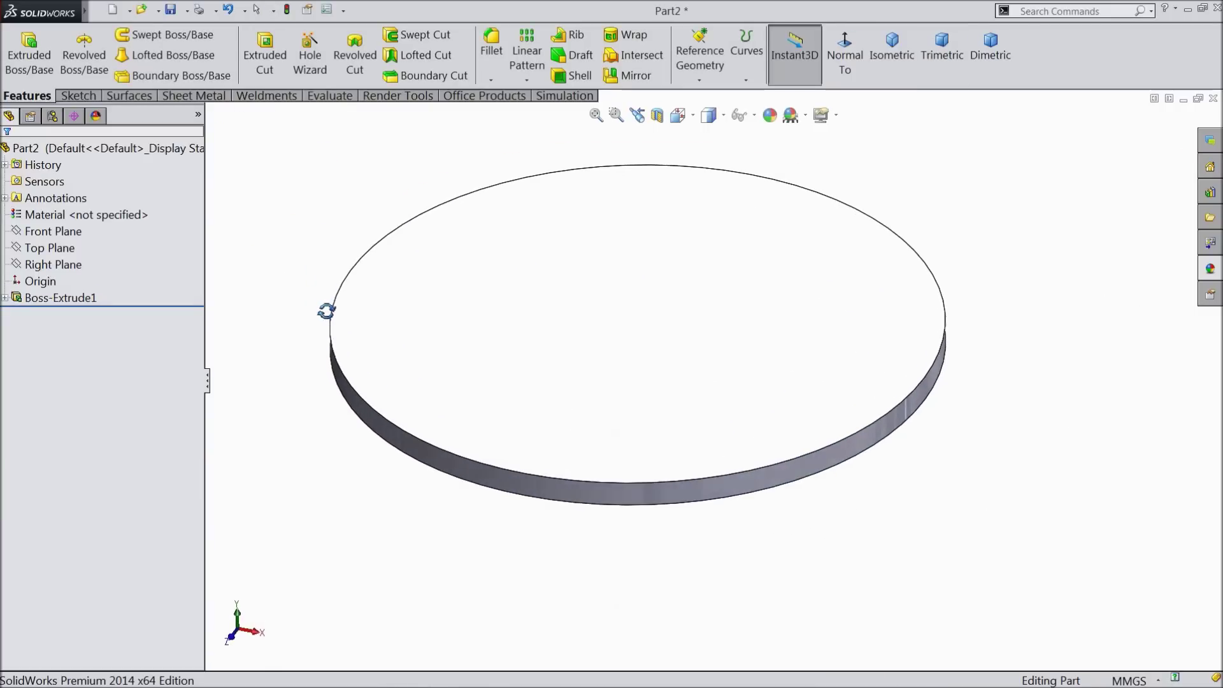
{"action": "left_click", "coordinate": [159, 148]}
{"action": "left_click", "coordinate": [770, 115]}
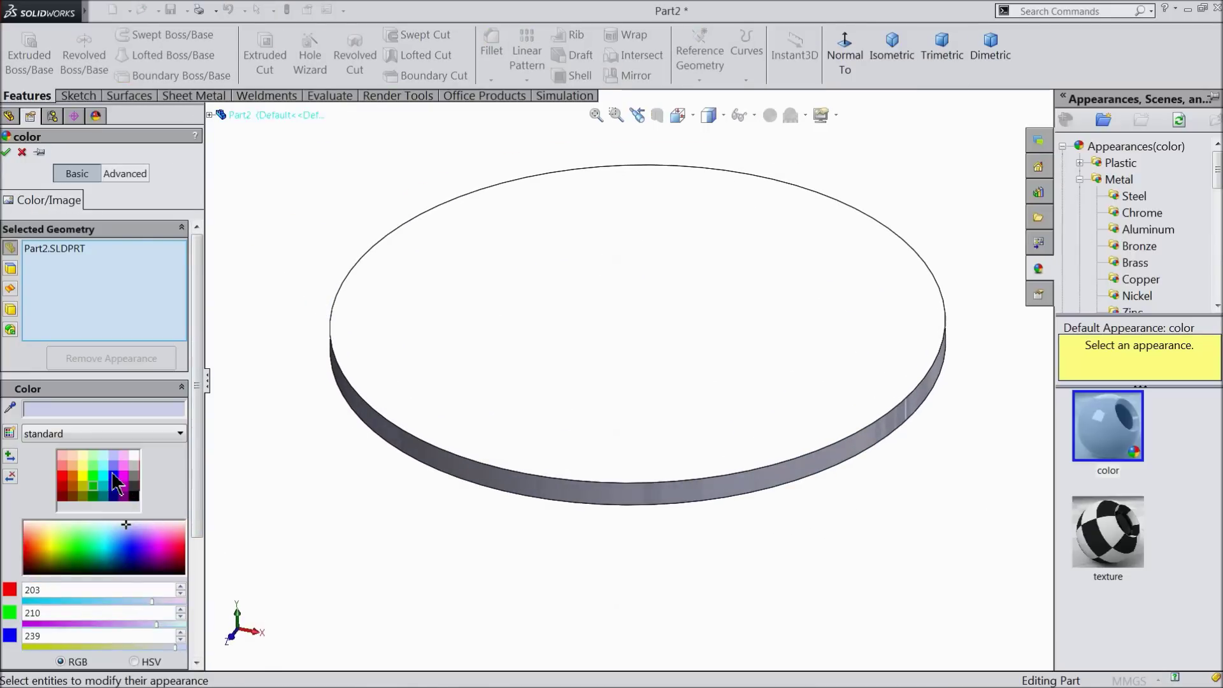
{"action": "left_click", "coordinate": [113, 475]}
{"action": "mouse_move", "coordinate": [323, 456]}
{"action": "middle_mouse_down"}
{"action": "mouse_move", "coordinate": [334, 341]}
{"action": "mouse_move", "coordinate": [333, 452]}
{"action": "middle_mouse_up"}
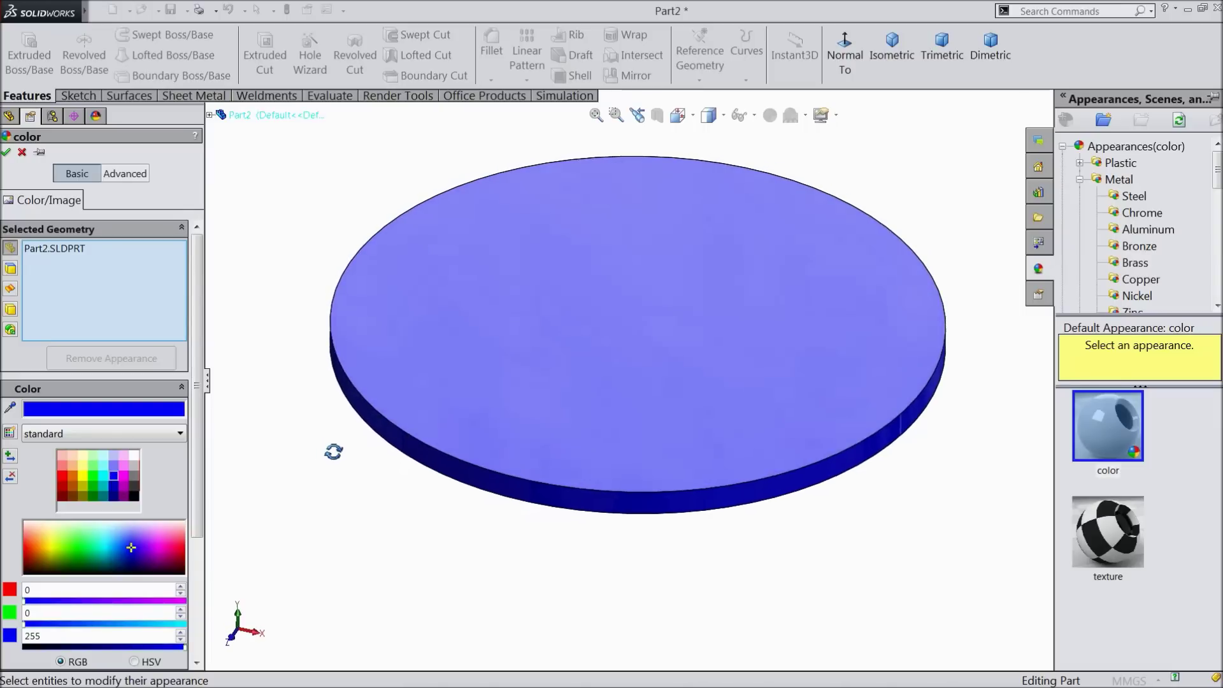
{"action": "left_click", "coordinate": [8, 152]}
Start an Extruded Boss from the disc's existing sketch and choose the small off-center circle as its contour.
{"action": "middle_click_drag", "start_coordinate": [240, 290], "coordinate": [199, 232]}
{"action": "left_click", "coordinate": [14, 300]}
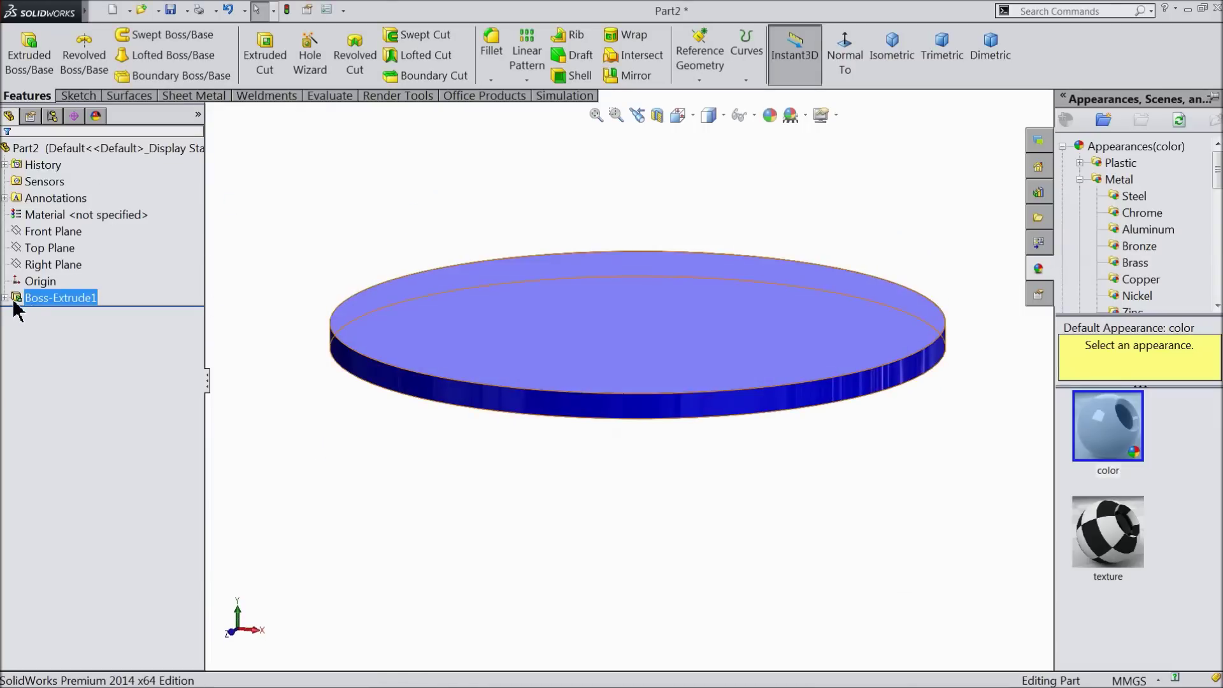
{"action": "left_click", "coordinate": [6, 297]}
{"action": "left_click", "coordinate": [55, 314]}
{"action": "middle_click_drag", "start_coordinate": [232, 363], "coordinate": [248, 228]}
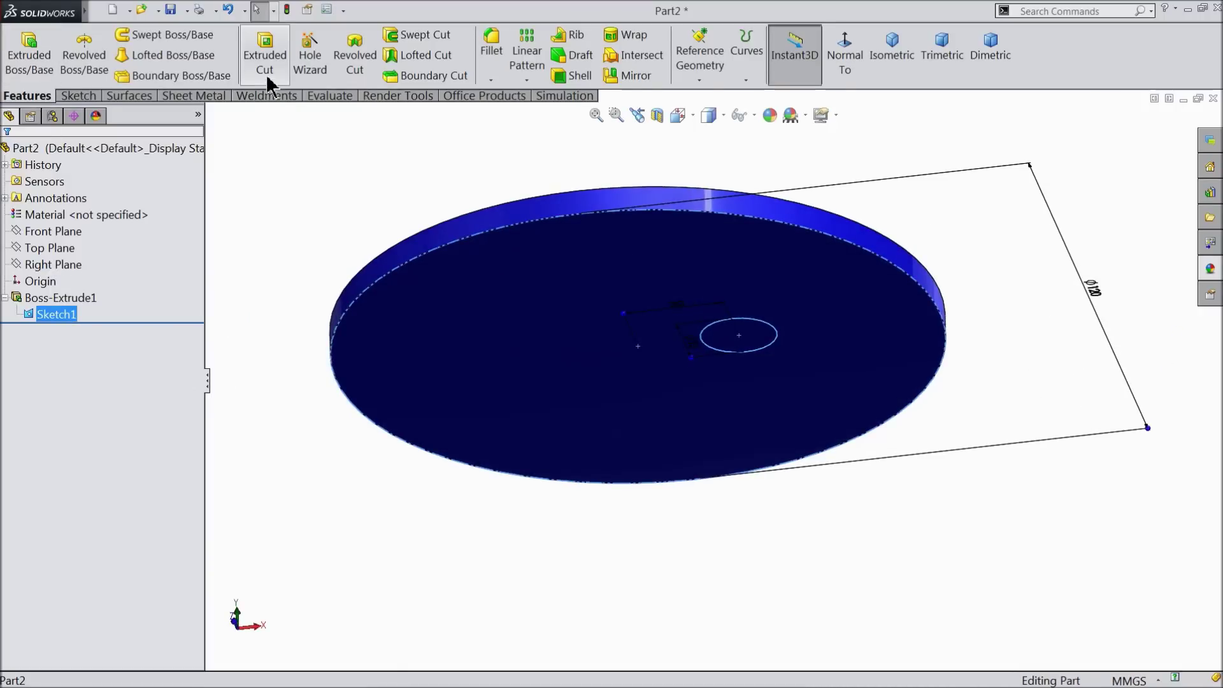
{"action": "left_click", "coordinate": [32, 56]}
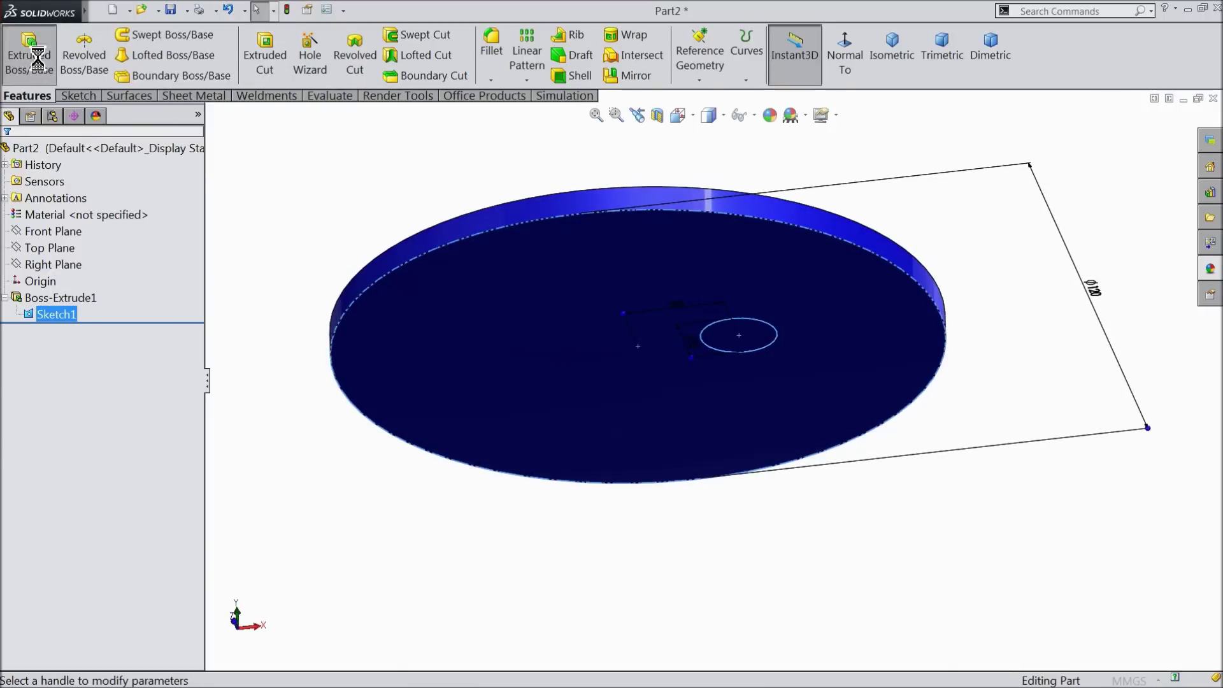
{"action": "left_click", "coordinate": [85, 455]}
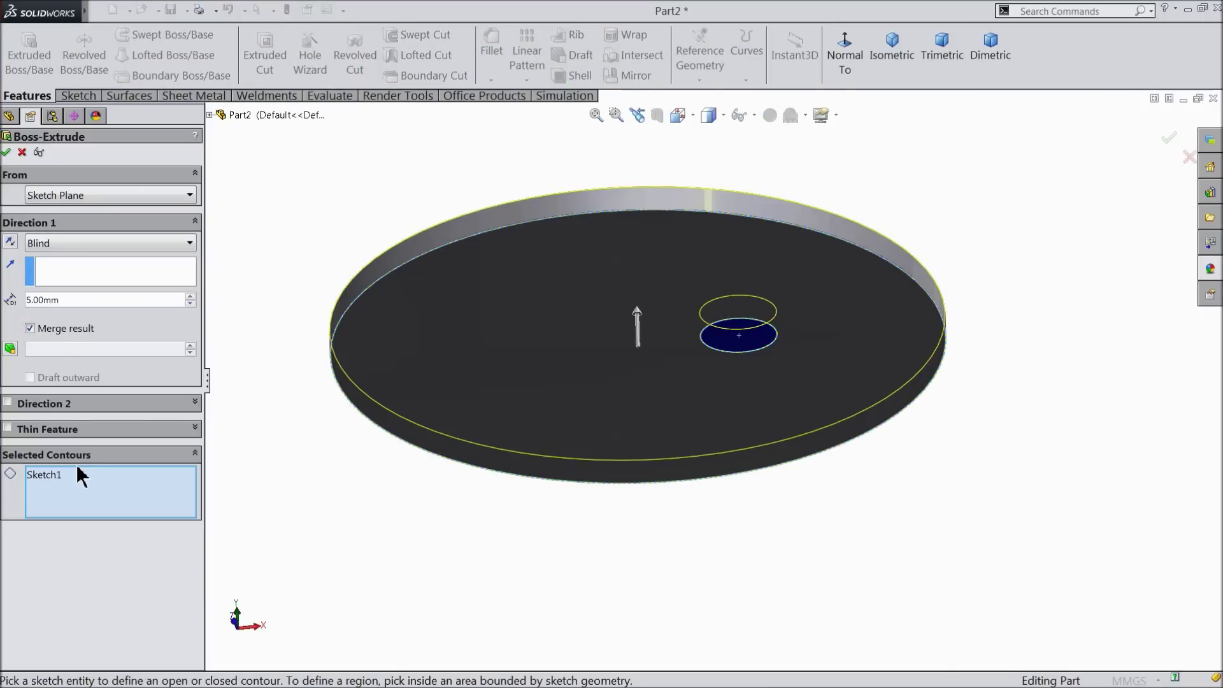
{"action": "right_click", "coordinate": [74, 485]}
{"action": "left_click", "coordinate": [110, 472]}
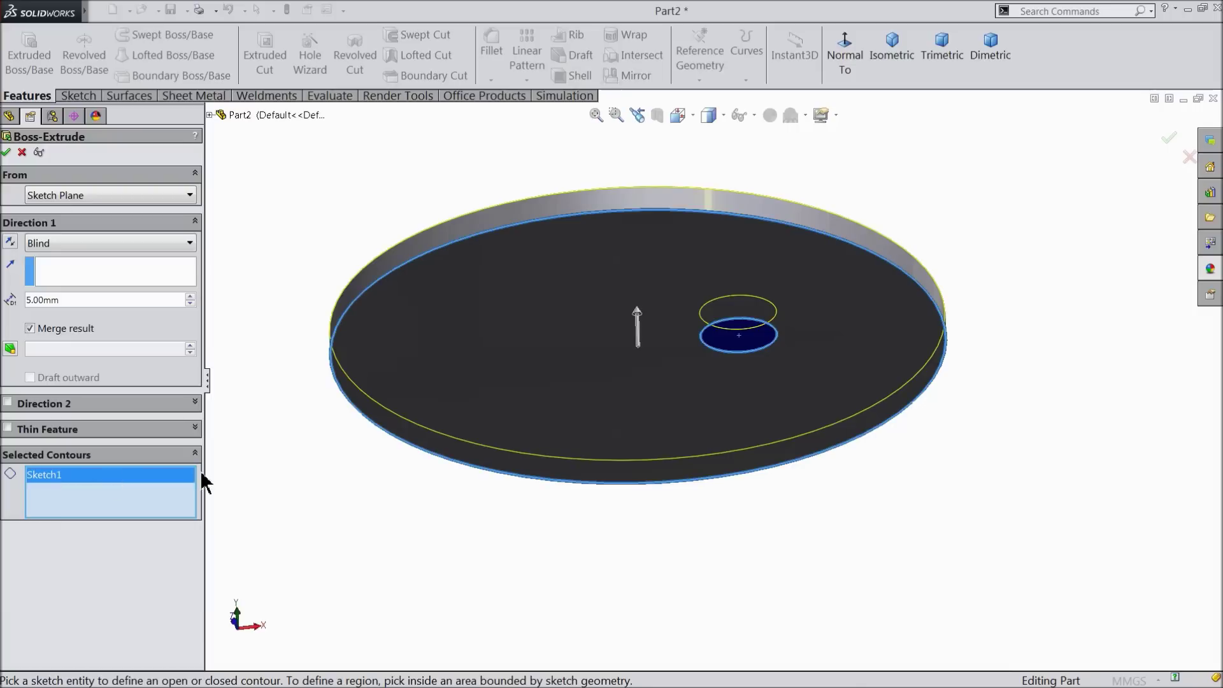
{"action": "left_click", "coordinate": [747, 352]}
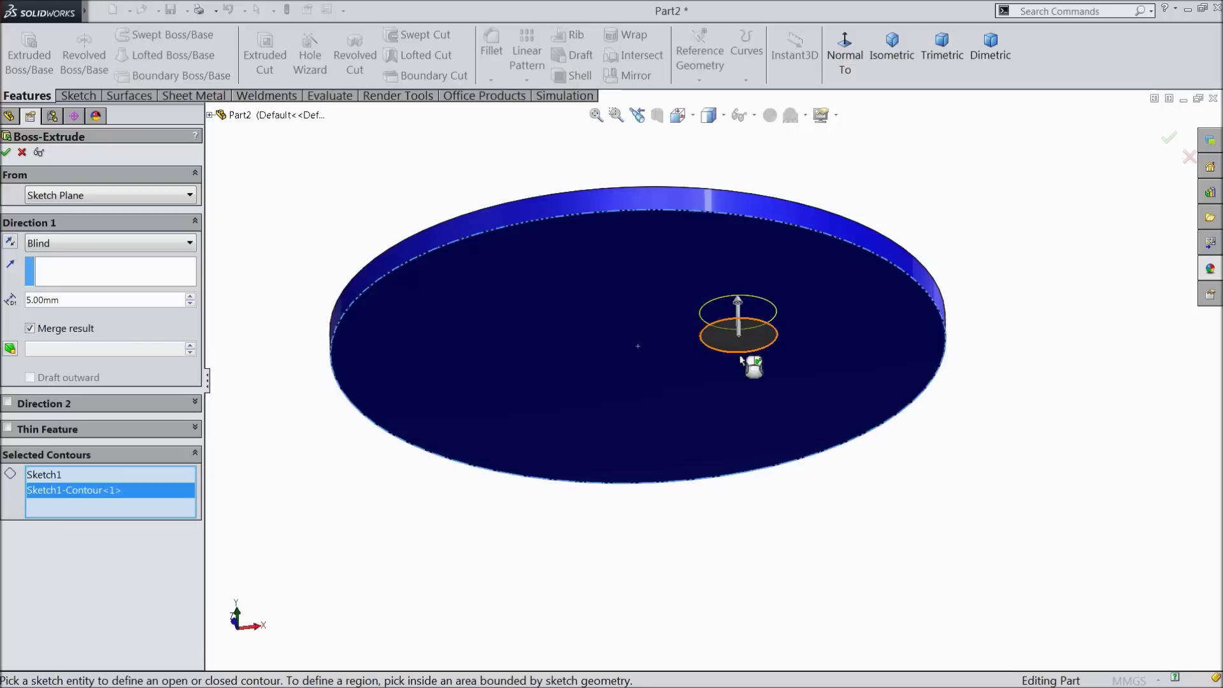
Reverse the small circle's extrusion so it points below the disc, and extrude it 50 mm as a shaft.
{"action": "middle_click_drag", "start_coordinate": [431, 300], "coordinate": [414, 405]}
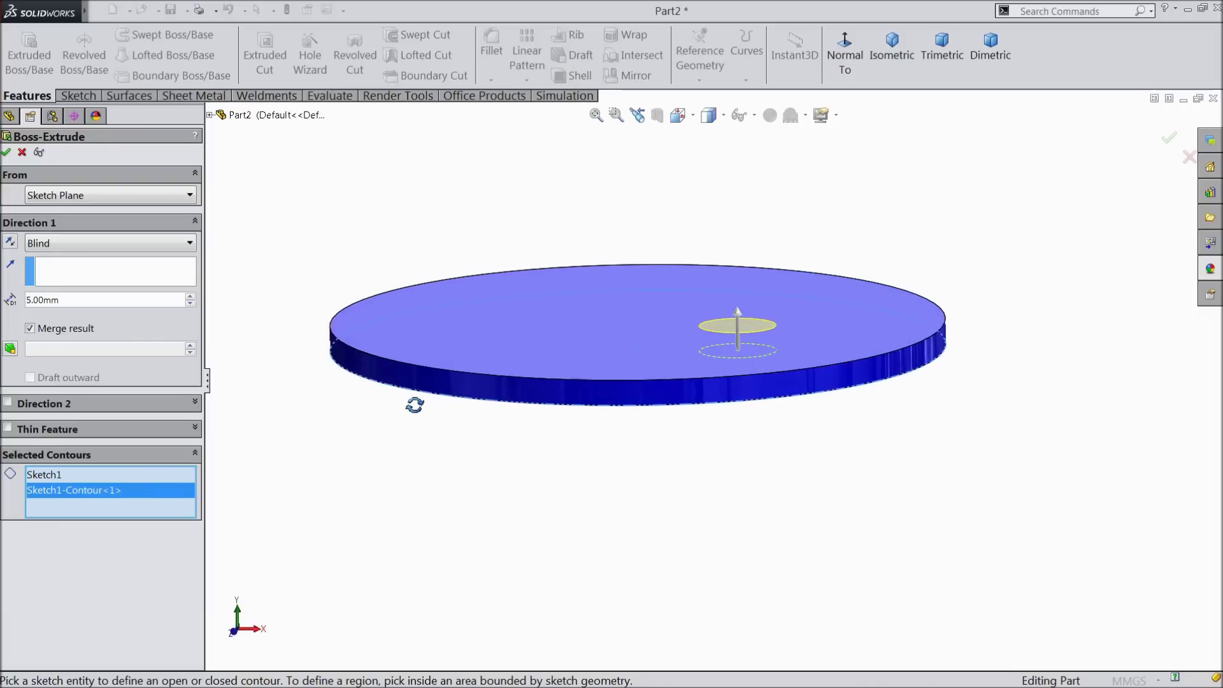
{"action": "left_click", "coordinate": [10, 242]}
{"action": "left_click_drag", "start_coordinate": [82, 299], "coordinate": [9, 297]}
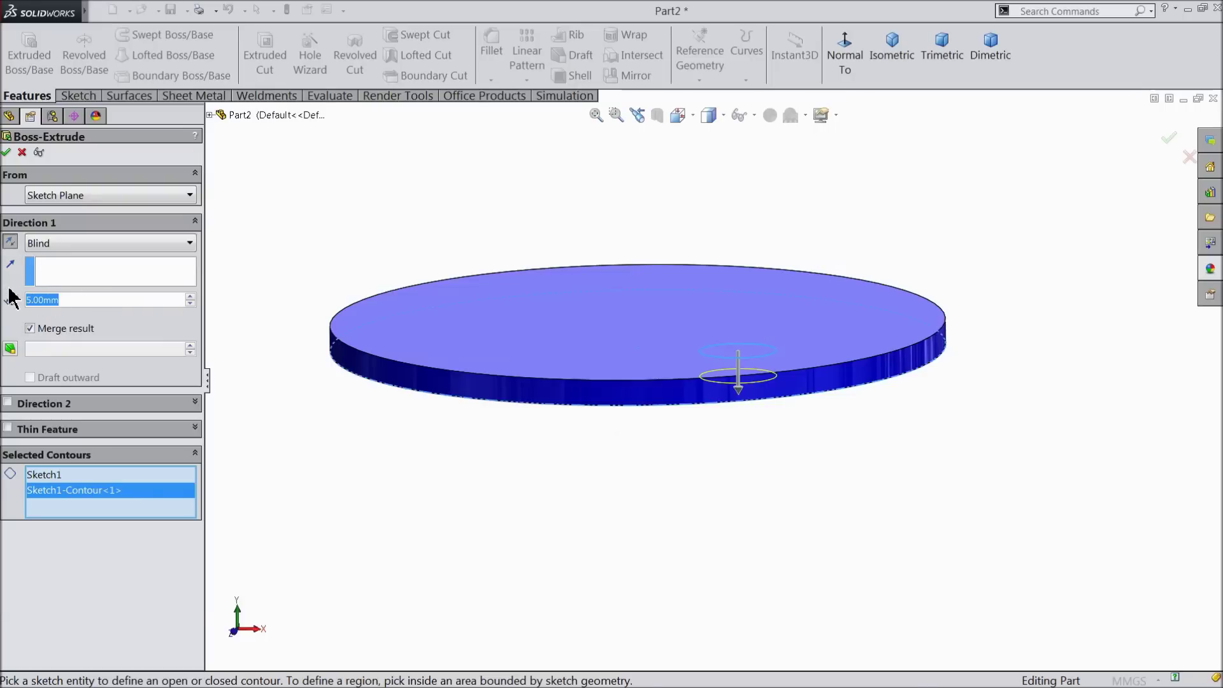
{"action": "type", "text": "50"}
{"action": "key", "text": "Return"}
{"action": "middle_click_drag", "start_coordinate": [345, 286], "coordinate": [324, 357]}
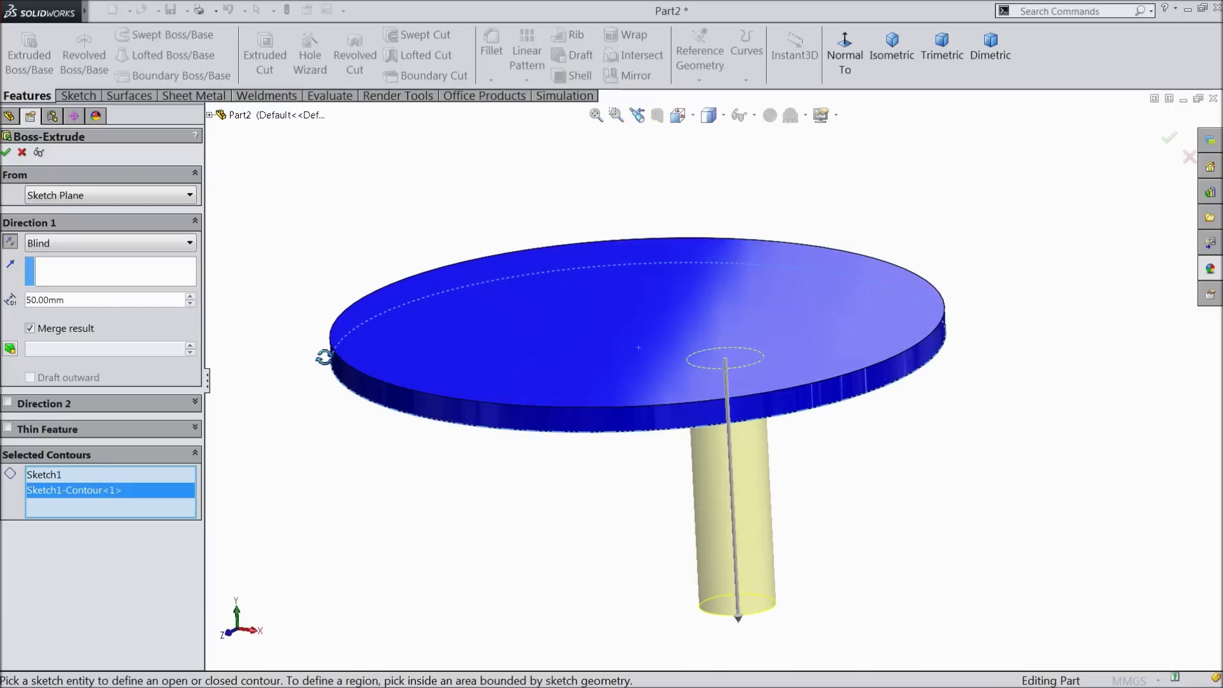
{"action": "left_click", "coordinate": [6, 153]}
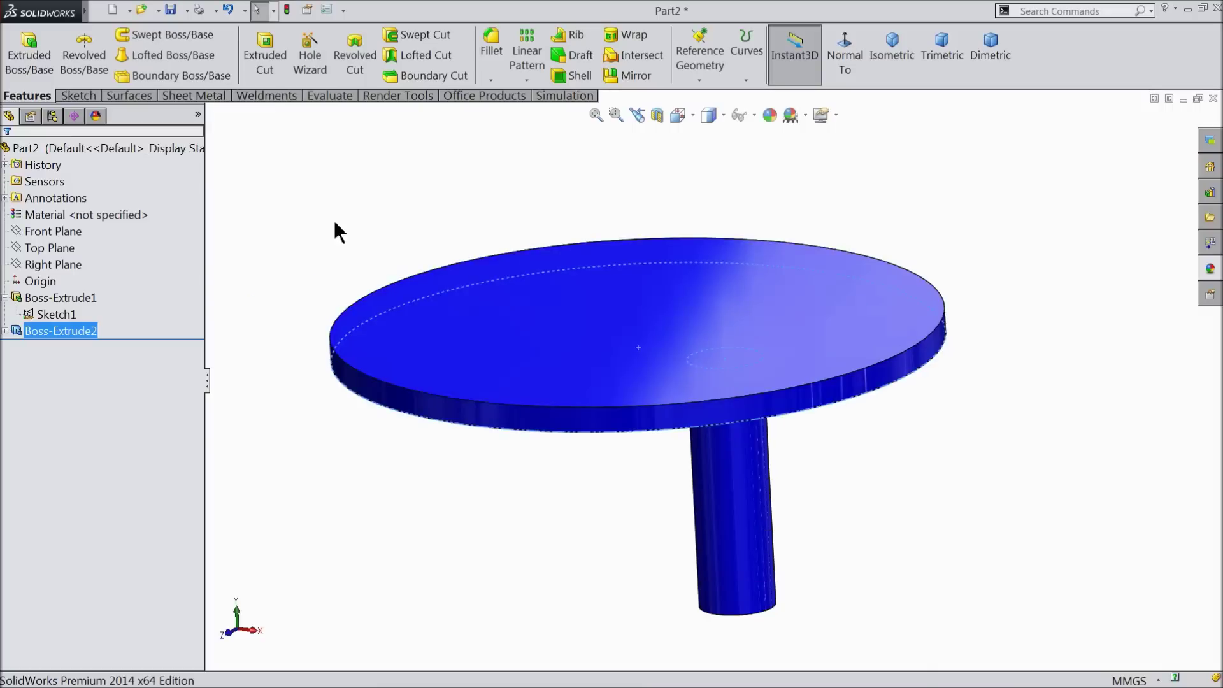
Open a sketch on the disc's upper face and draw a circle of about 45 mm radius, centered about 18 mm left of the origin.
{"action": "middle_click_drag", "start_coordinate": [341, 231], "coordinate": [384, 270]}
{"action": "left_click", "coordinate": [461, 362]}
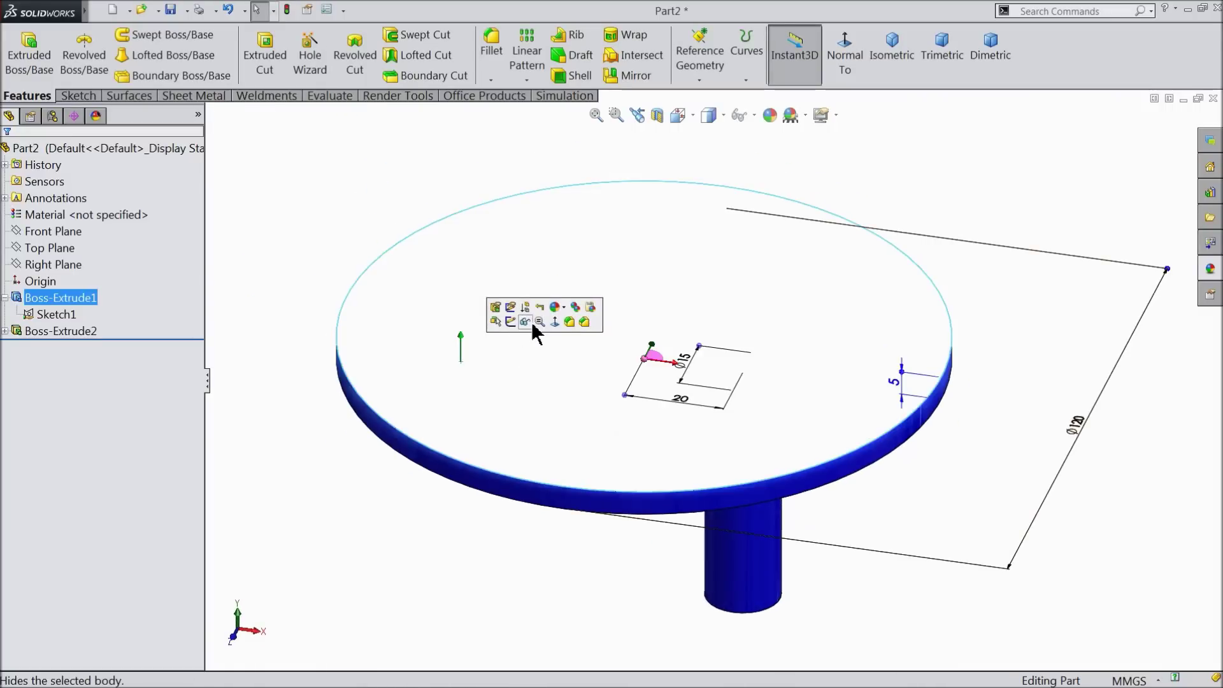
{"action": "left_click", "coordinate": [514, 317]}
{"action": "left_click", "coordinate": [854, 46]}
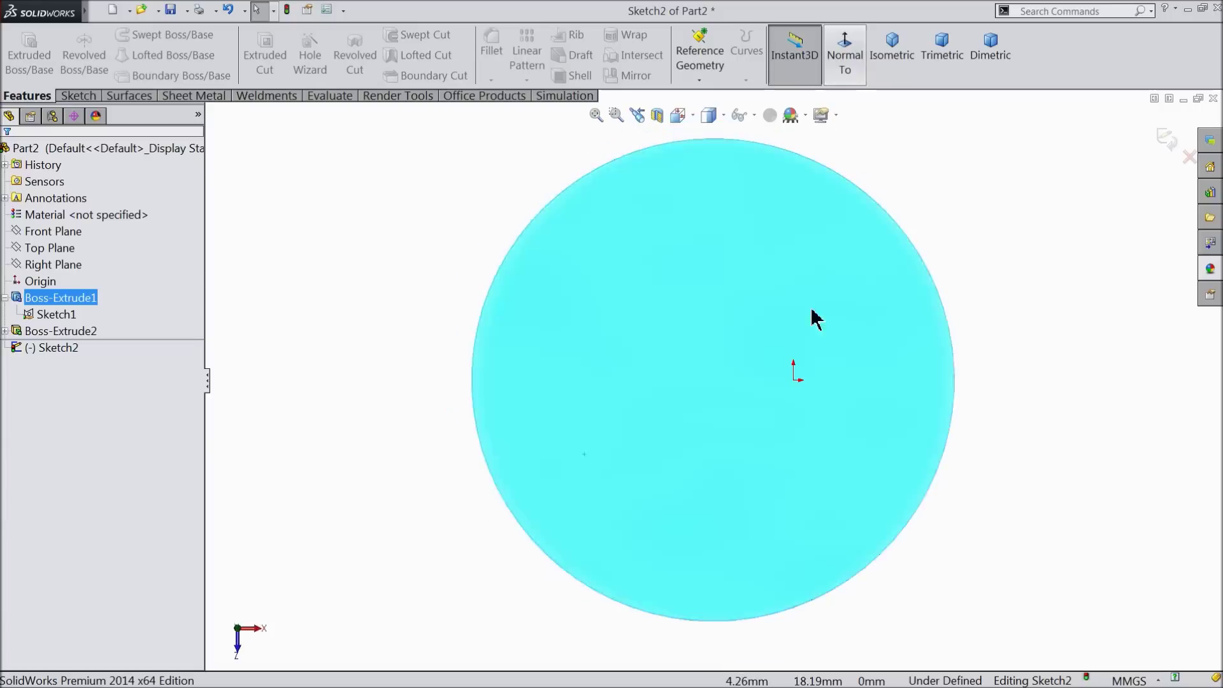
{"action": "left_click", "coordinate": [88, 95]}
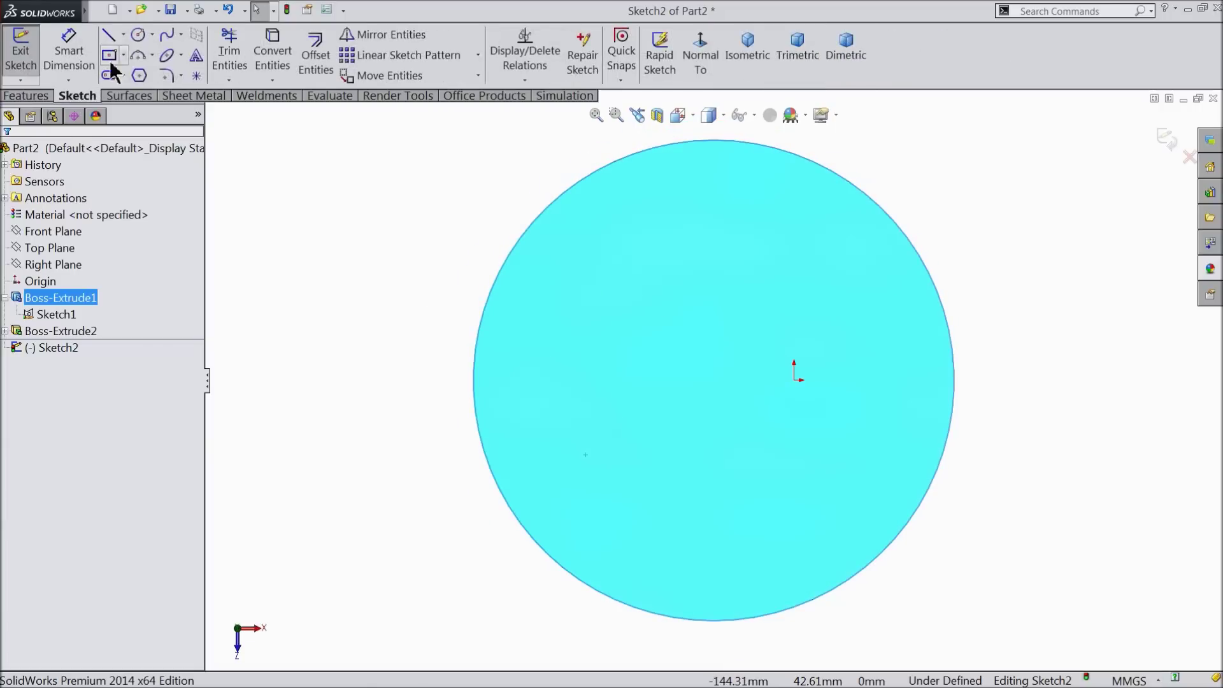
{"action": "left_click", "coordinate": [138, 36]}
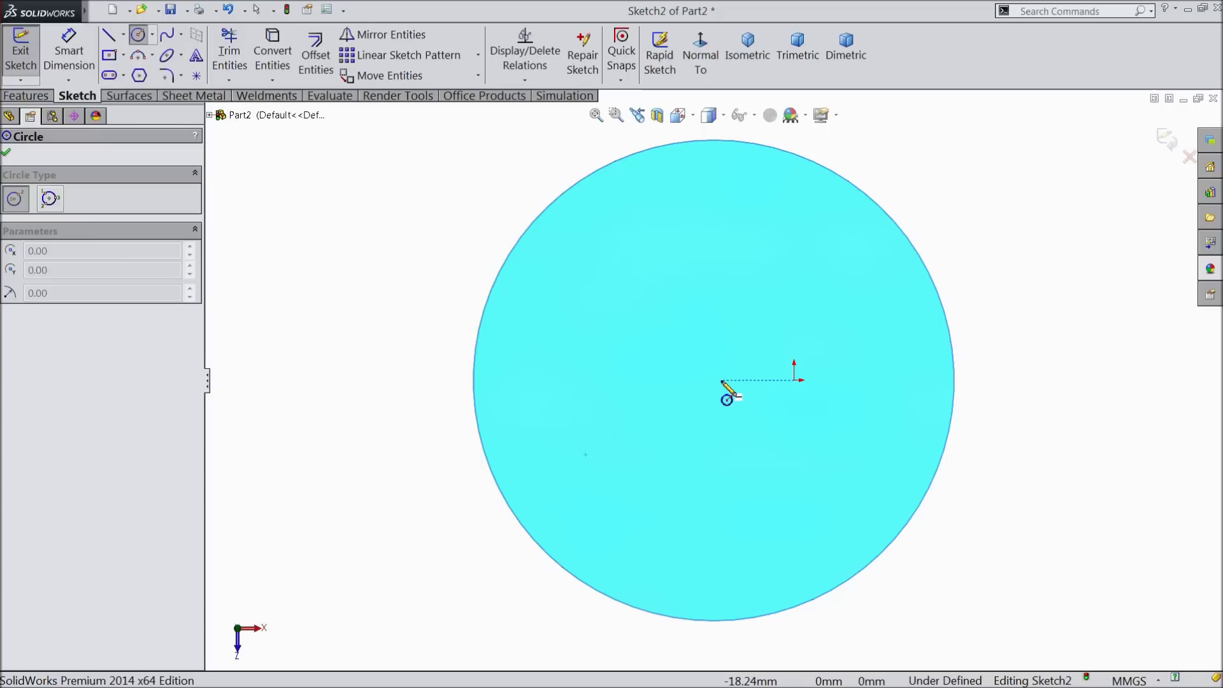
{"action": "left_click", "coordinate": [722, 380]}
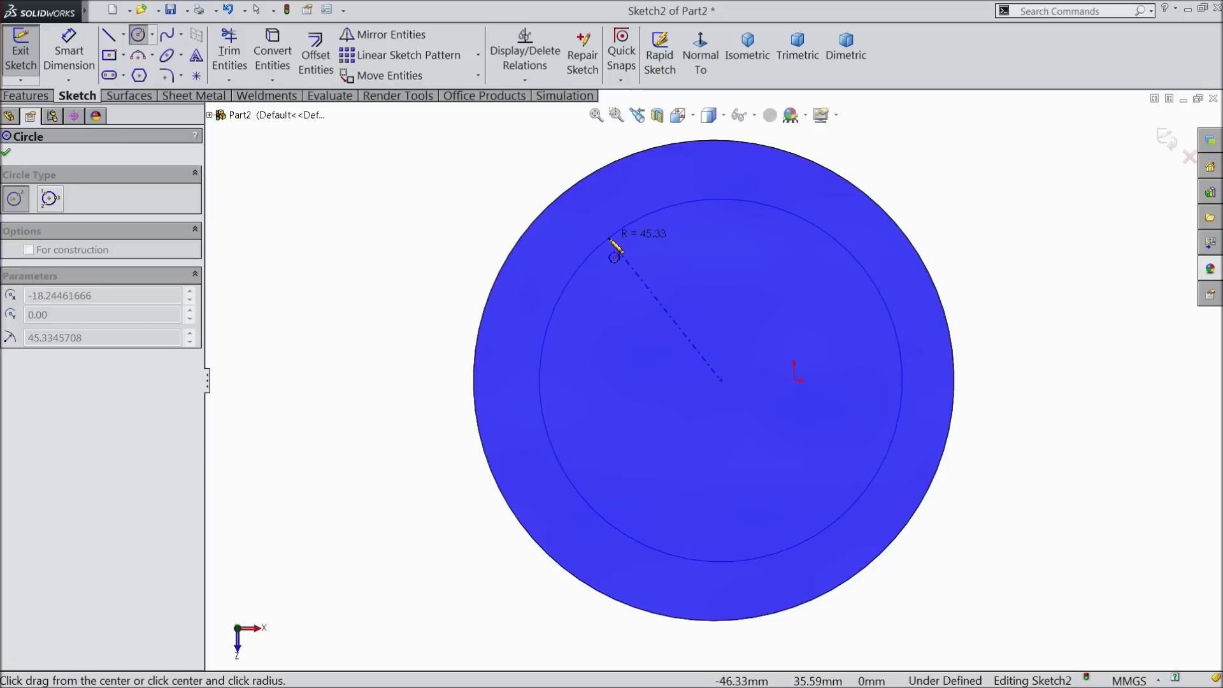
{"action": "left_click", "coordinate": [612, 242]}
Dimension the new circle's diameter and set it to 100 mm.
{"action": "left_click", "coordinate": [69, 51]}
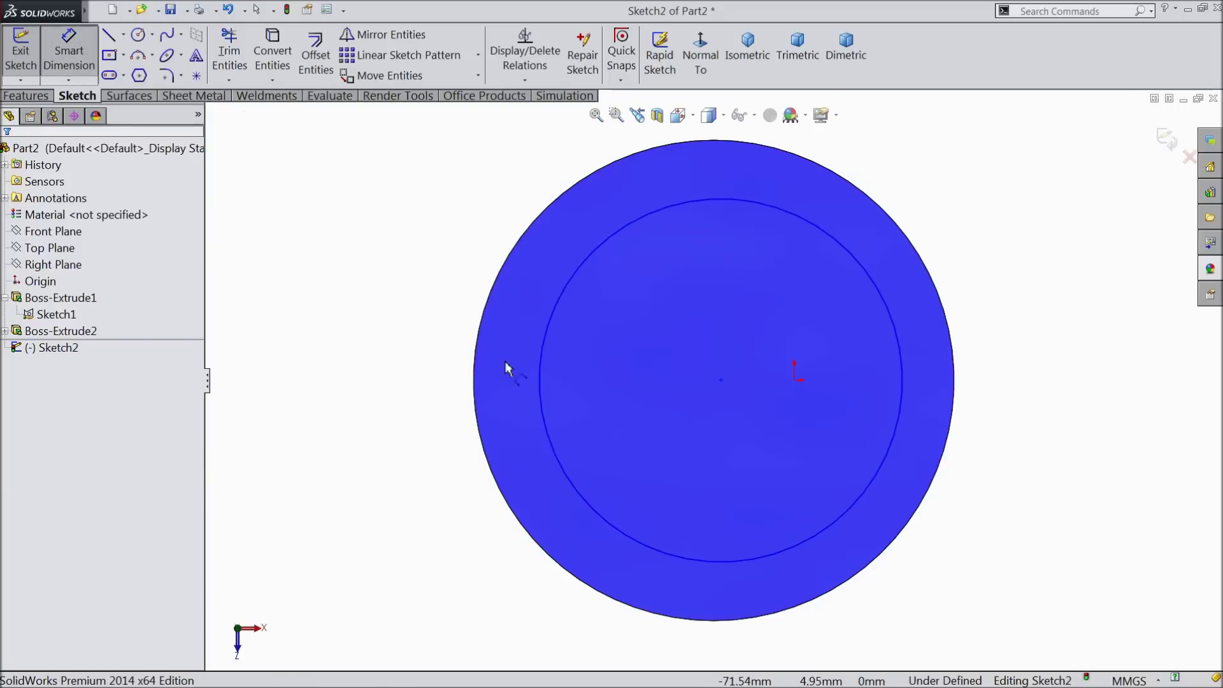
{"action": "left_click", "coordinate": [541, 378]}
{"action": "left_click", "coordinate": [391, 389]}
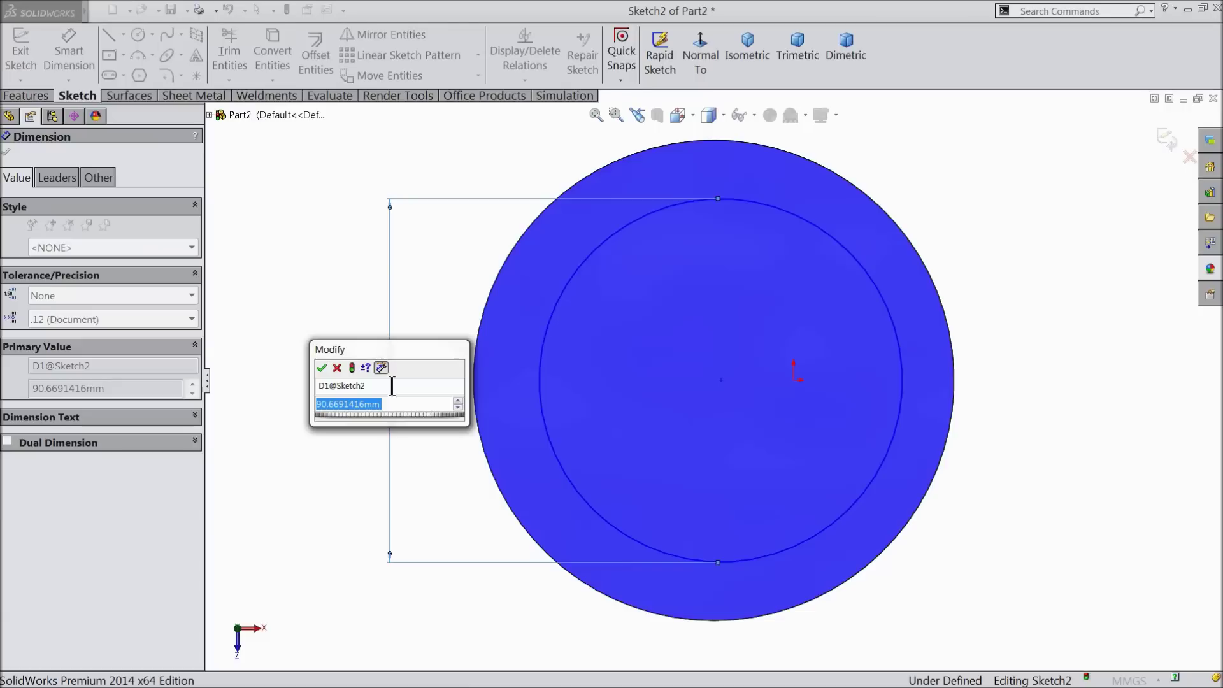
{"action": "type", "text": "100"}
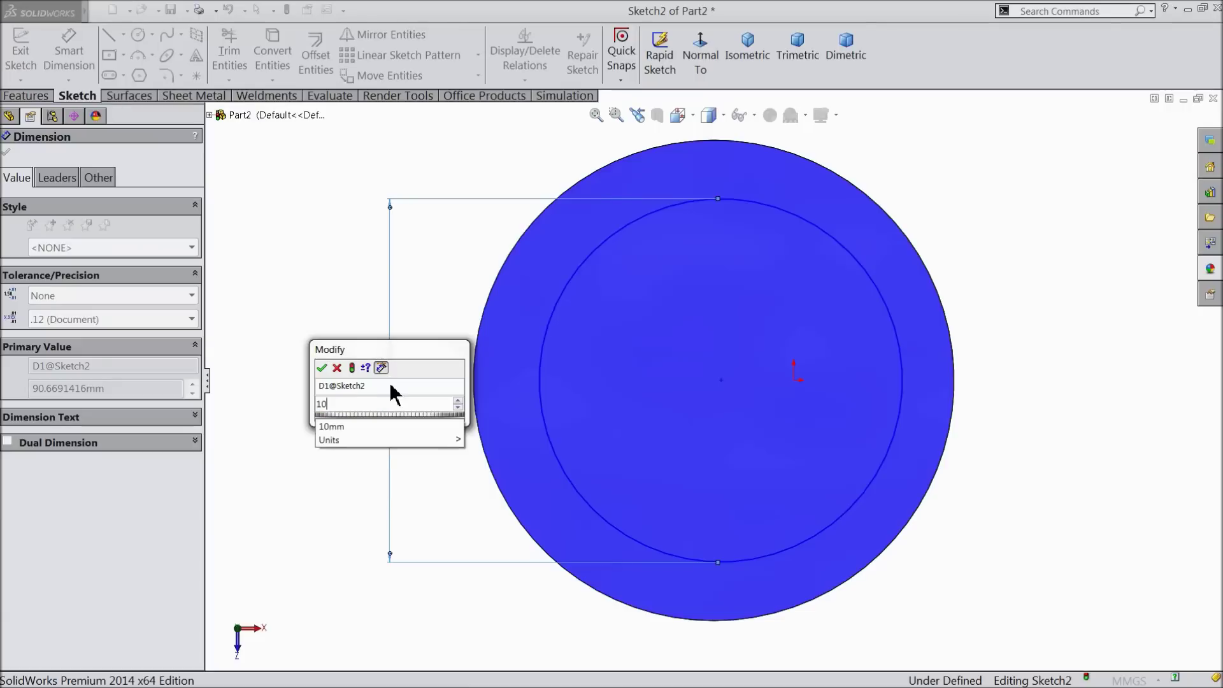
{"action": "left_click", "coordinate": [322, 368]}
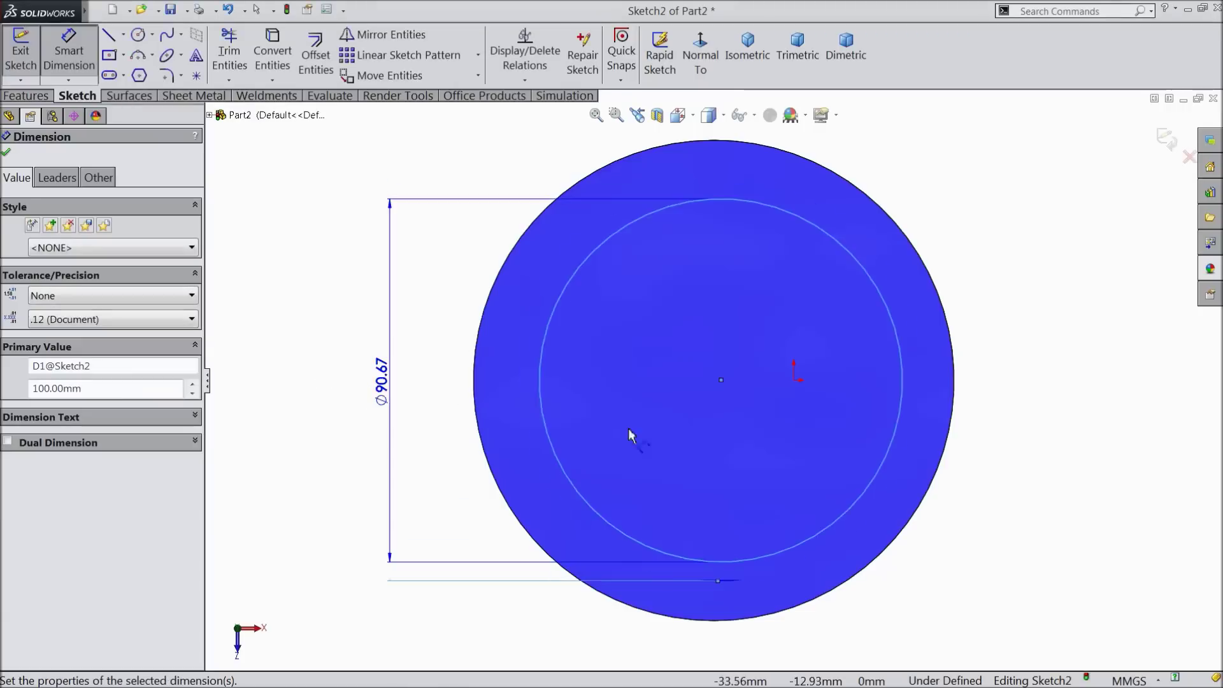
Dimension the horizontal distance between the 100 mm circle's center and the origin and set it to 20 mm.
{"action": "left_click", "coordinate": [722, 381]}
{"action": "left_click", "coordinate": [797, 381]}
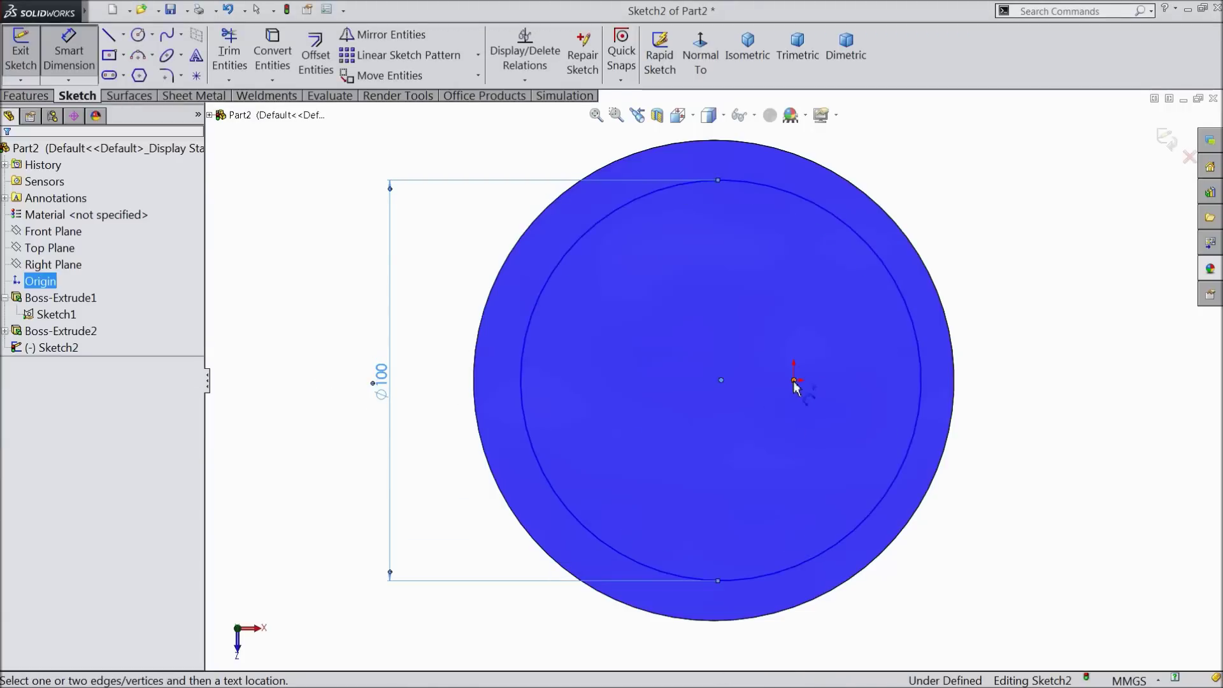
{"action": "left_click", "coordinate": [770, 423]}
{"action": "type", "text": "20"}
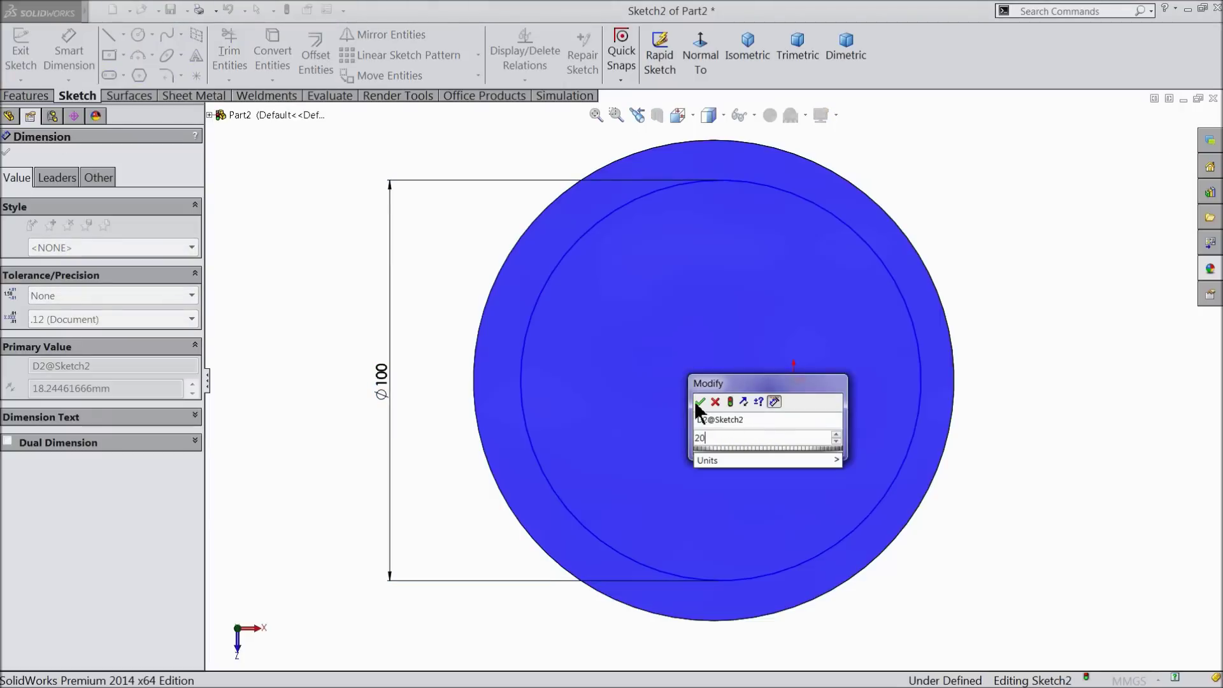
{"action": "left_click", "coordinate": [700, 401]}
{"action": "right_click", "coordinate": [306, 245]}
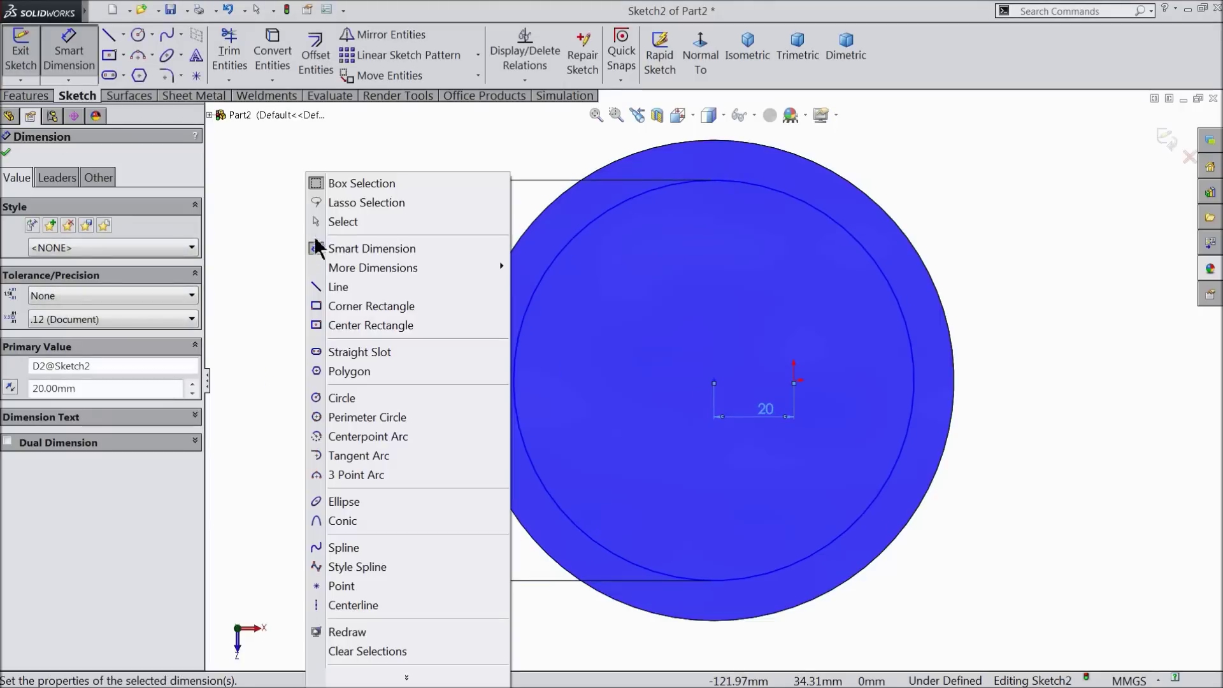
{"action": "left_click", "coordinate": [68, 49]}
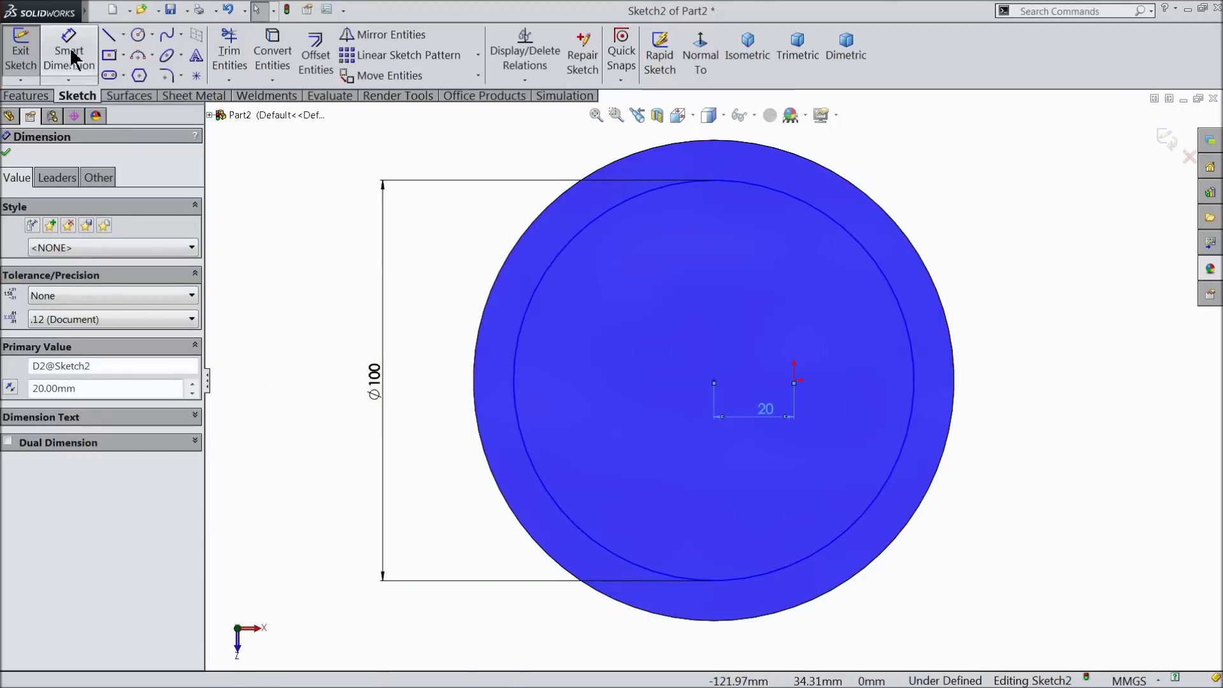
Add a horizontal relation between the 100 mm circle's center and the origin to fully define the sketch.
{"action": "scroll", "coordinate": [751, 375], "scroll_direction": "down", "scroll_amount": 1}
{"action": "left_click", "coordinate": [390, 237]}
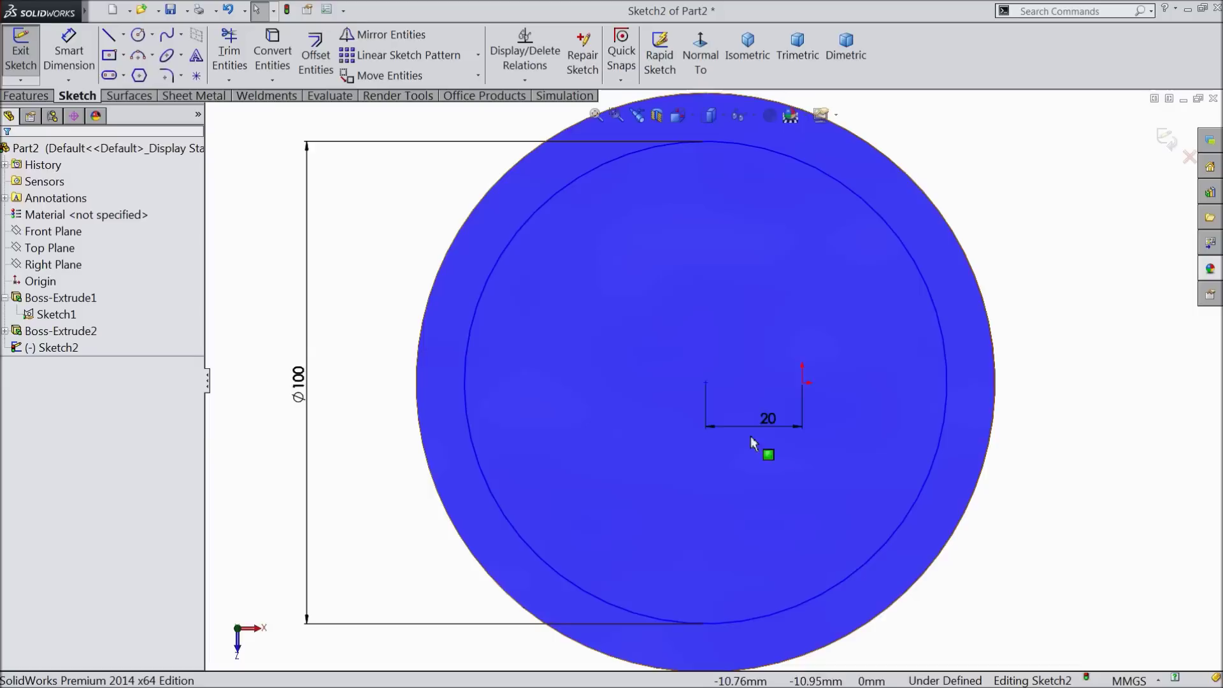
{"action": "left_click", "coordinate": [706, 384]}
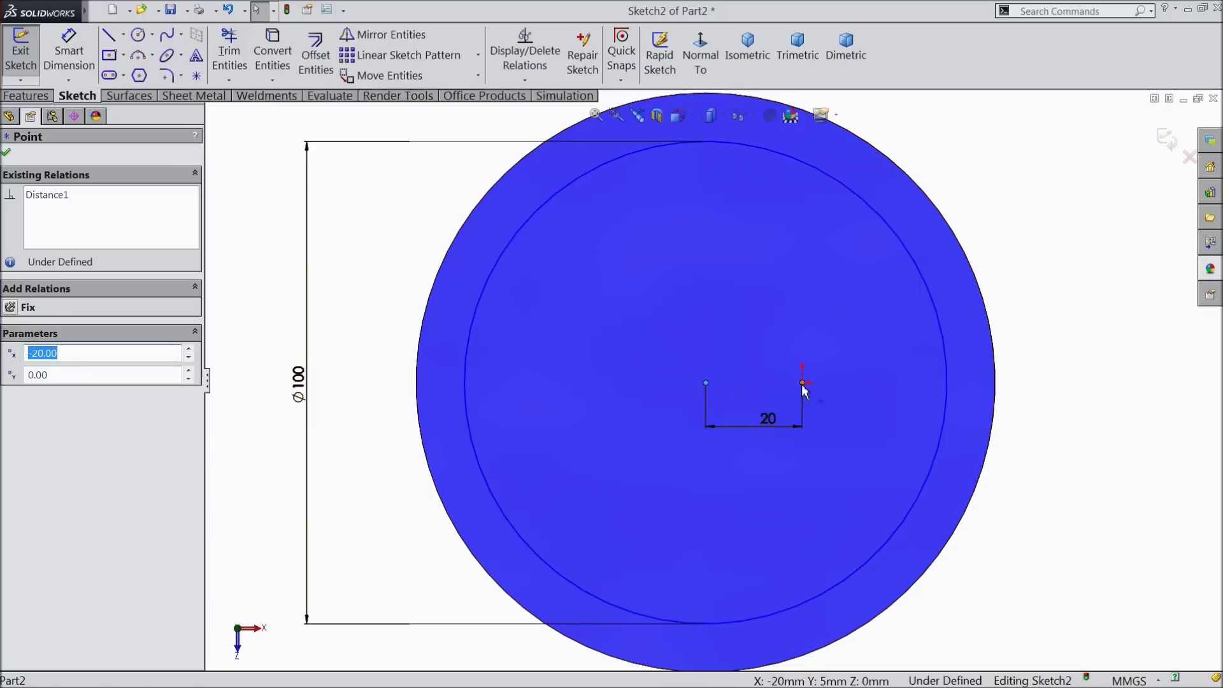
{"action": "left_click", "coordinate": [803, 383], "text": "ctrl"}
{"action": "left_click", "coordinate": [836, 338]}
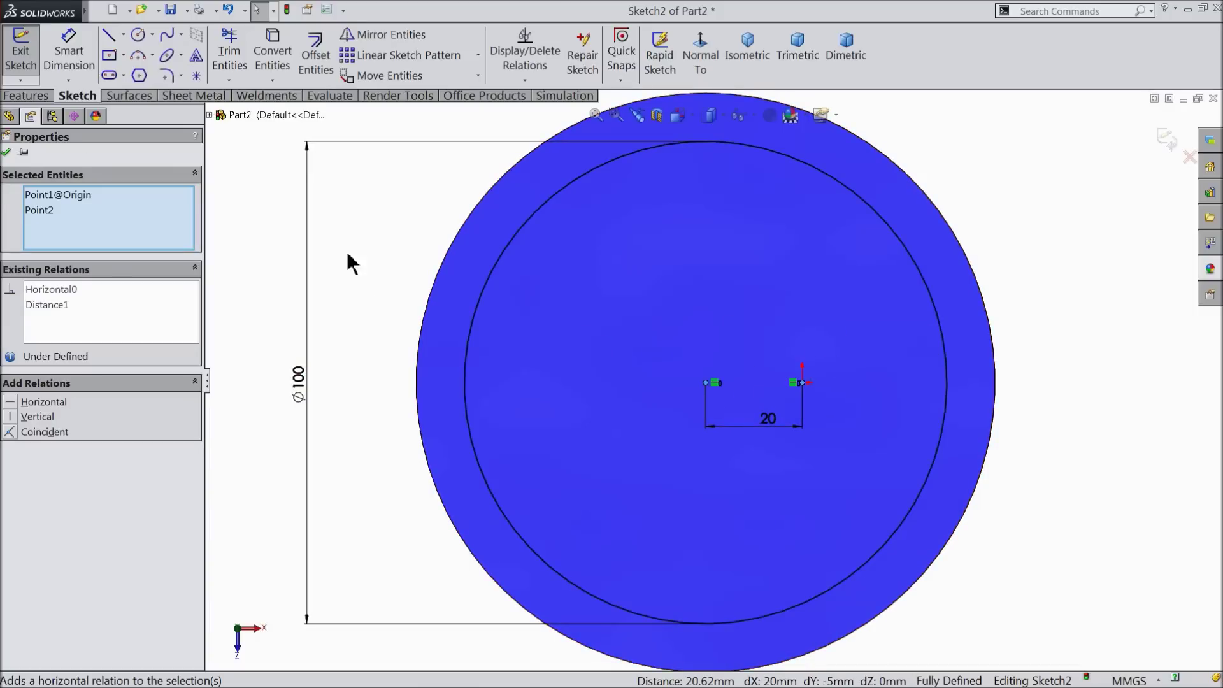
Clear the selection and apply the default color appearance to the disc.
{"action": "left_click", "coordinate": [257, 202]}
{"action": "left_click", "coordinate": [123, 35]}
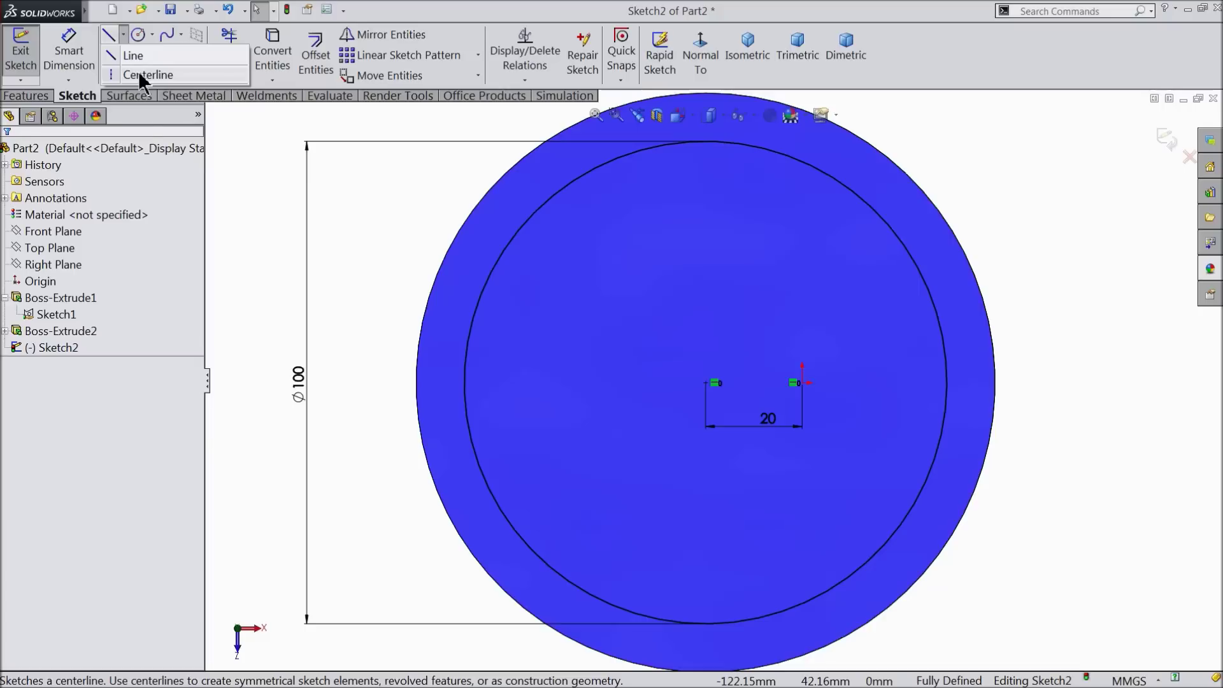
{"action": "left_click", "coordinate": [138, 151]}
{"action": "left_click", "coordinate": [1203, 272]}
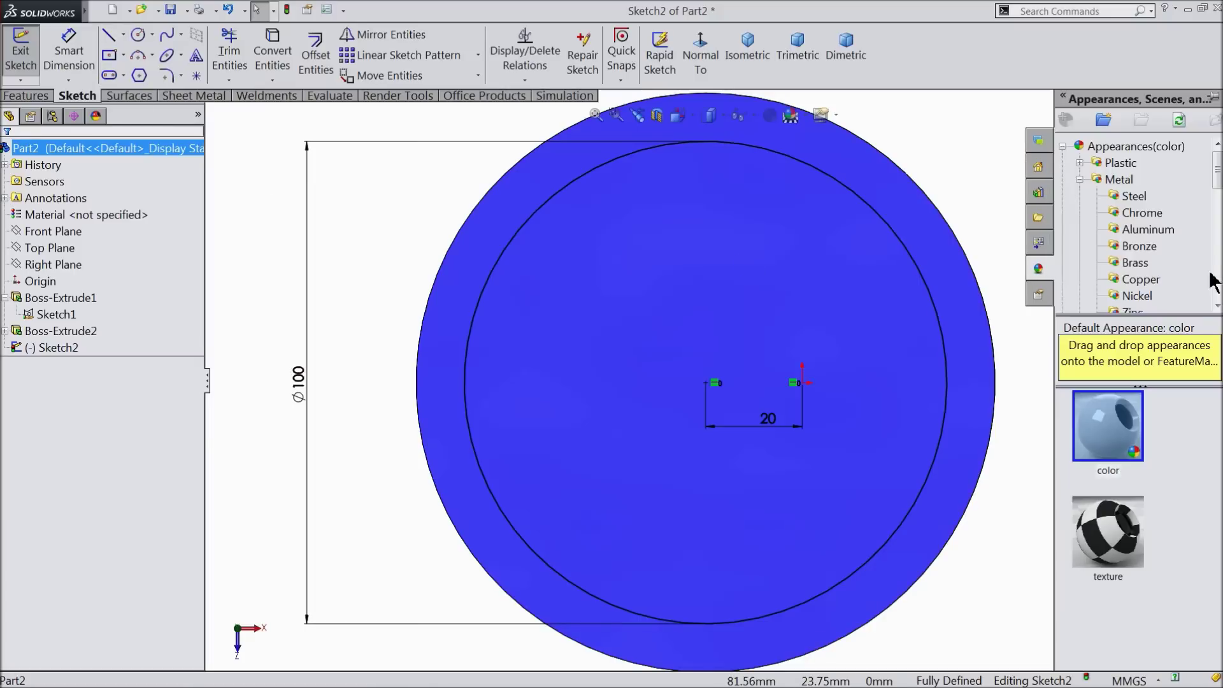
{"action": "left_click_drag", "start_coordinate": [1135, 459], "coordinate": [559, 329]}
{"action": "left_click", "coordinate": [238, 179]}
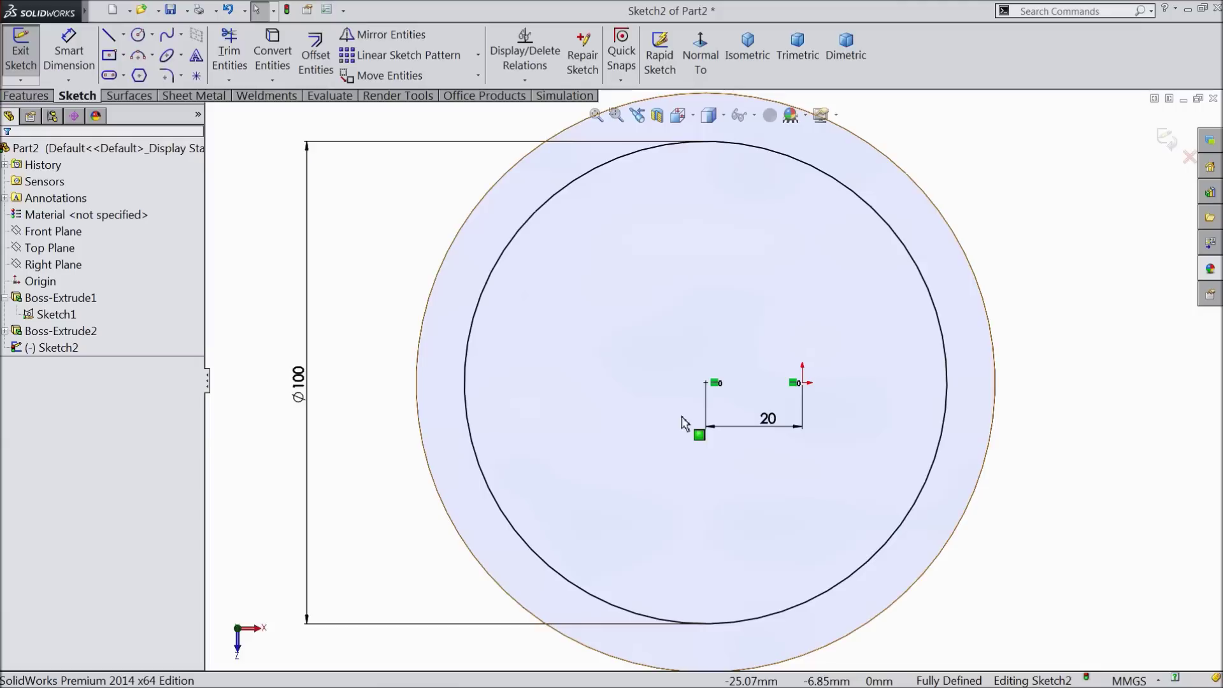
Draw a horizontal centerline from the origin through the 100 mm circle's center to the far-side point on that circle.
{"action": "scroll", "coordinate": [667, 385], "scroll_direction": "up", "scroll_amount": 1}
{"action": "scroll", "coordinate": [724, 476], "scroll_direction": "down", "scroll_amount": 1}
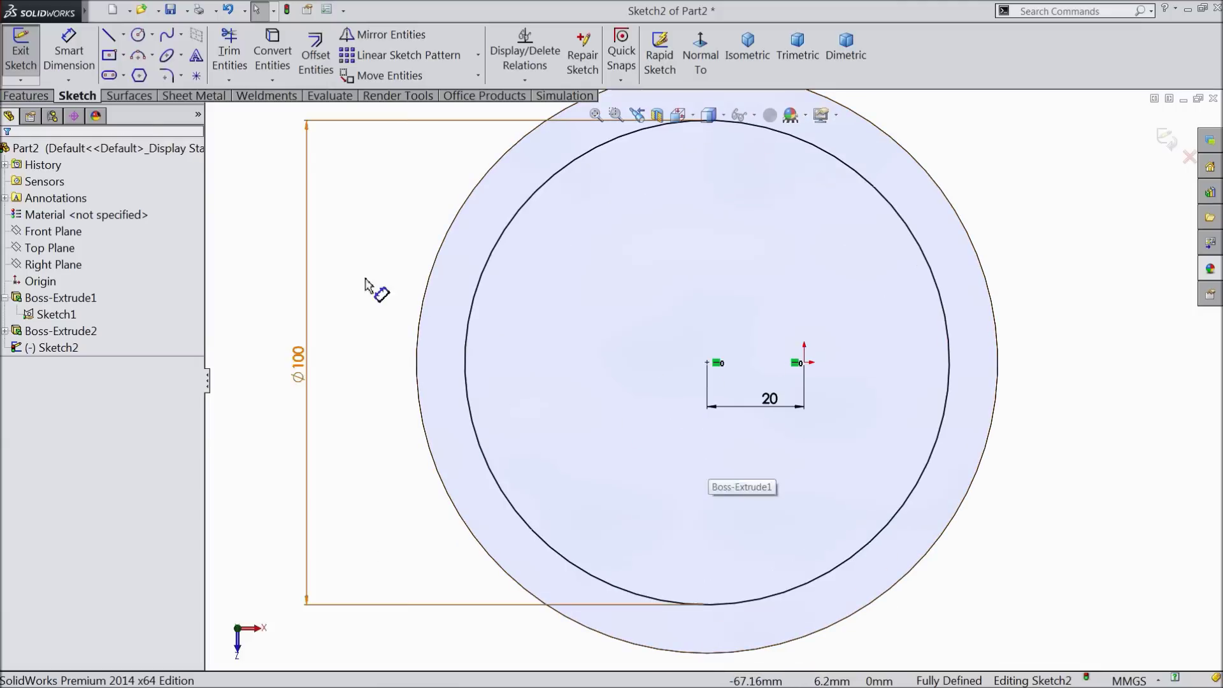
{"action": "left_click", "coordinate": [123, 35]}
{"action": "left_click", "coordinate": [137, 74]}
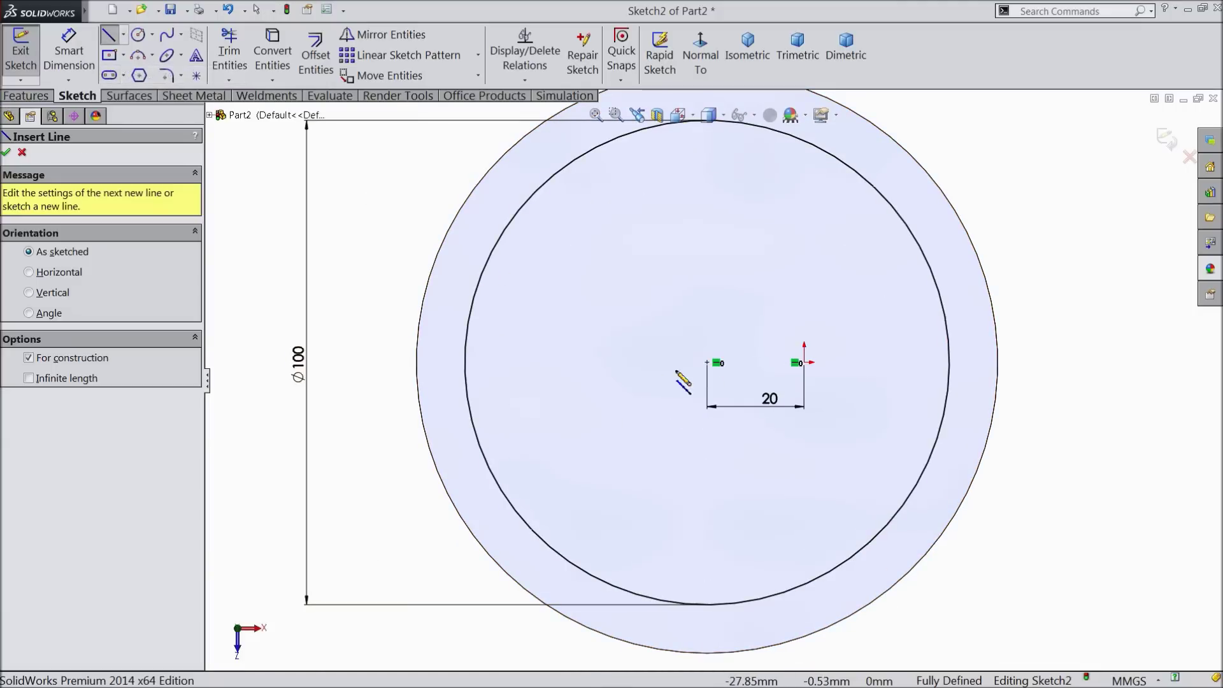
{"action": "left_click", "coordinate": [804, 363]}
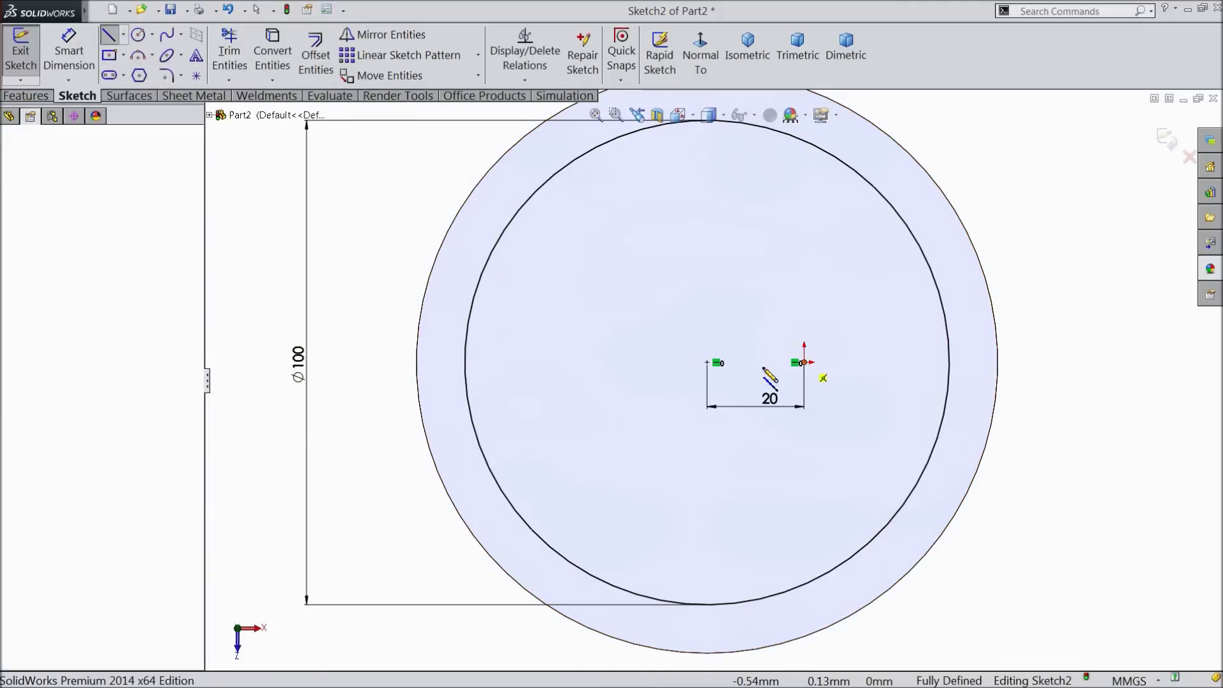
{"action": "left_click", "coordinate": [464, 363]}
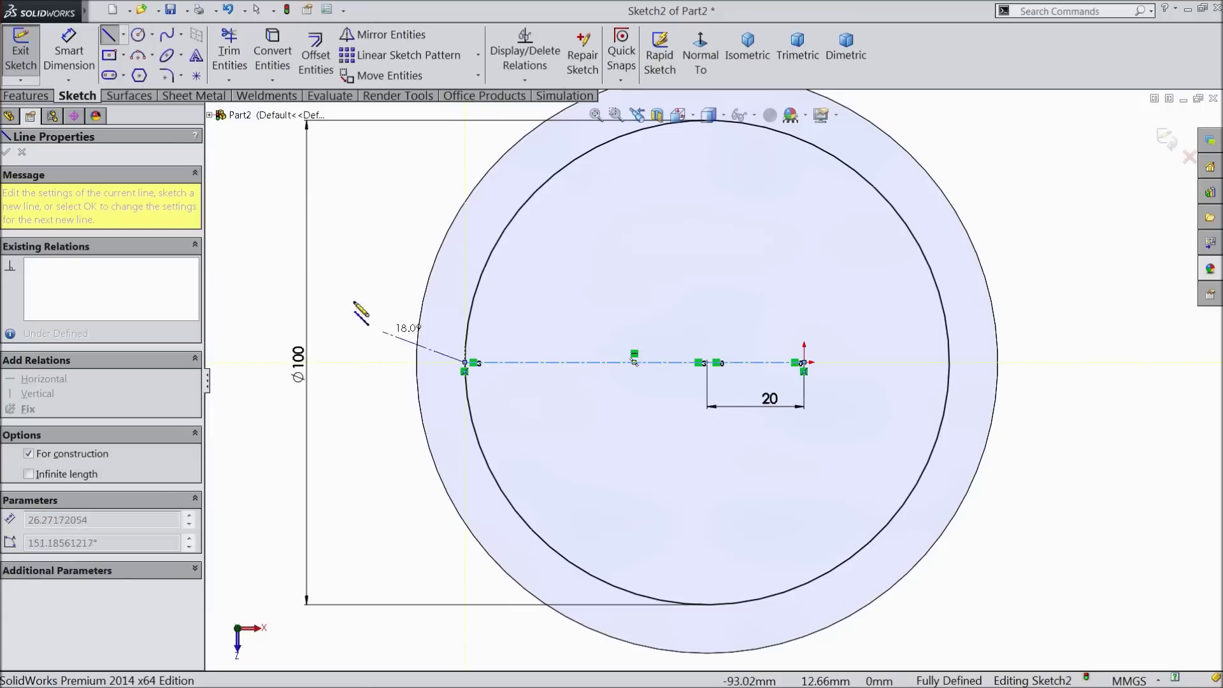
{"action": "right_click", "coordinate": [332, 114]}
{"action": "left_click", "coordinate": [368, 126]}
Draw a vertical centerline from the origin up to the 100 mm circle.
{"action": "left_click", "coordinate": [123, 35]}
{"action": "left_click", "coordinate": [137, 75]}
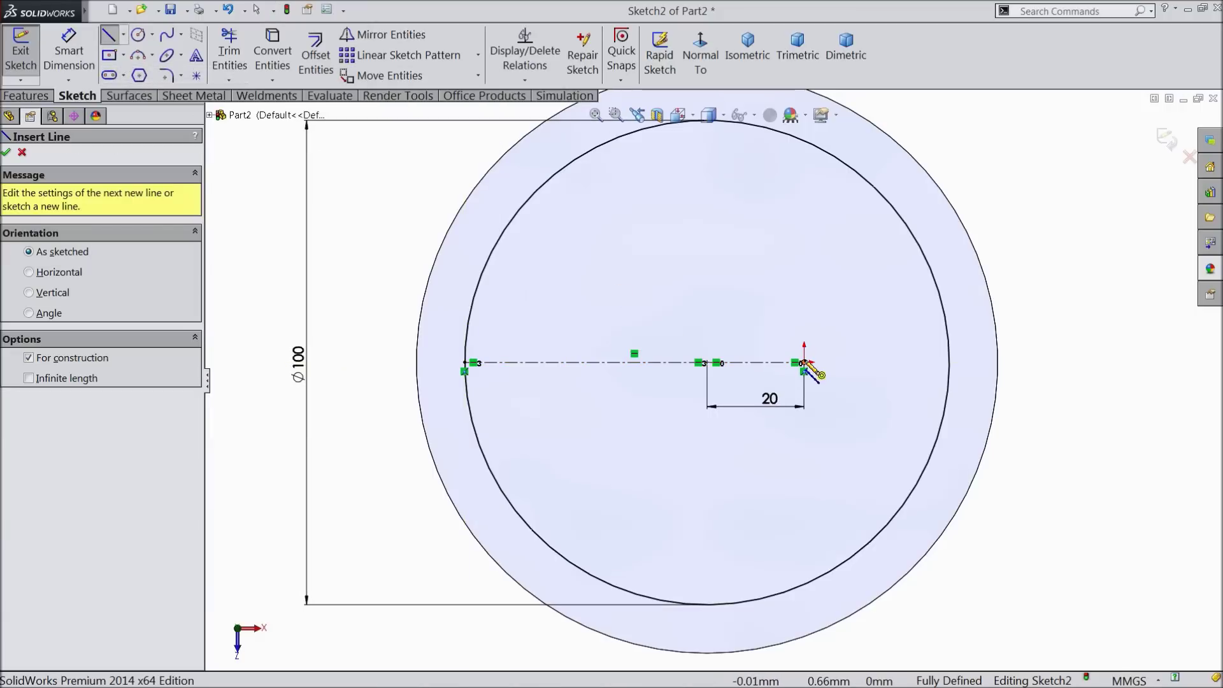
{"action": "left_click", "coordinate": [804, 362]}
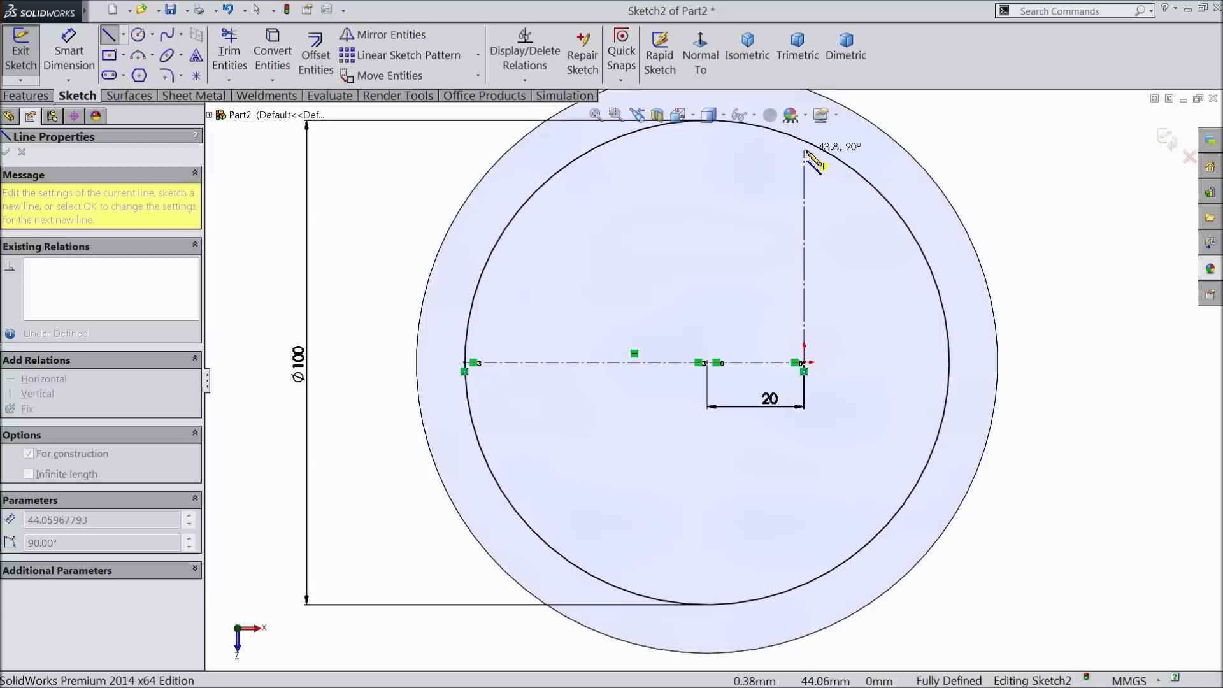
{"action": "left_click", "coordinate": [805, 141]}
{"action": "right_click", "coordinate": [841, 128]}
{"action": "left_click", "coordinate": [876, 132]}
Draw a horizontal centerline from the origin to the nearer side of the 100 mm circle, away from its center.
{"action": "scroll", "coordinate": [846, 382], "scroll_direction": "up", "scroll_amount": 2}
{"action": "scroll", "coordinate": [841, 469], "scroll_direction": "down", "scroll_amount": 3}
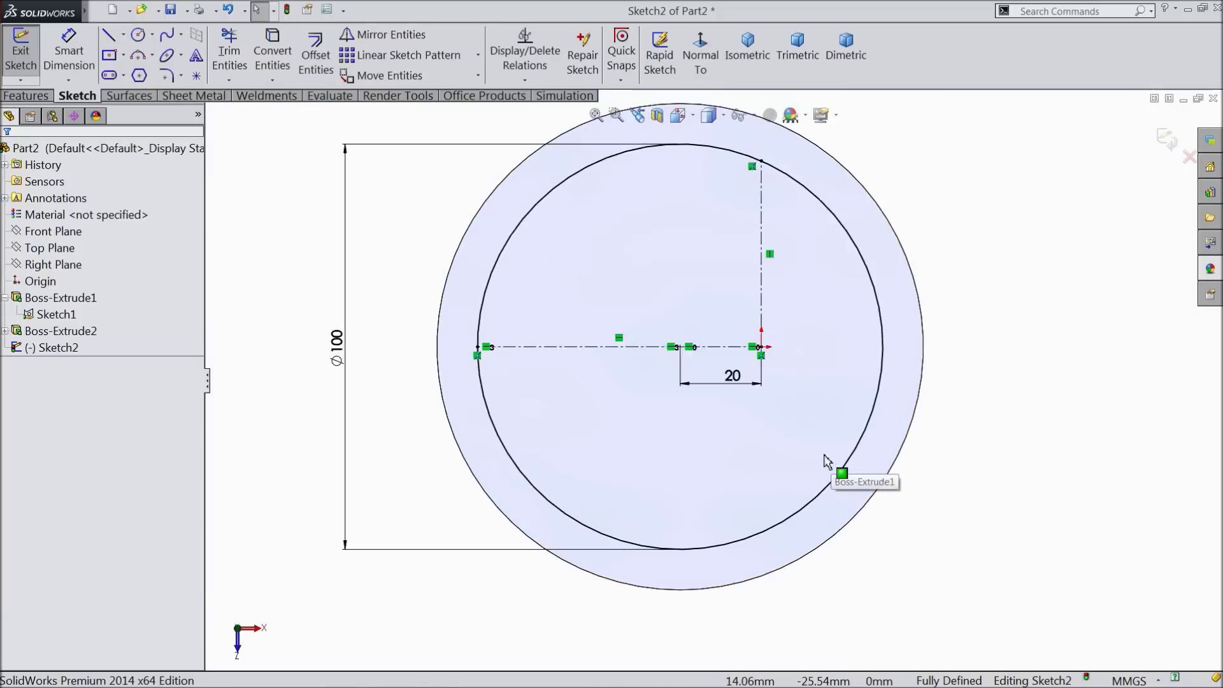
{"action": "left_click", "coordinate": [123, 35]}
{"action": "left_click", "coordinate": [131, 74]}
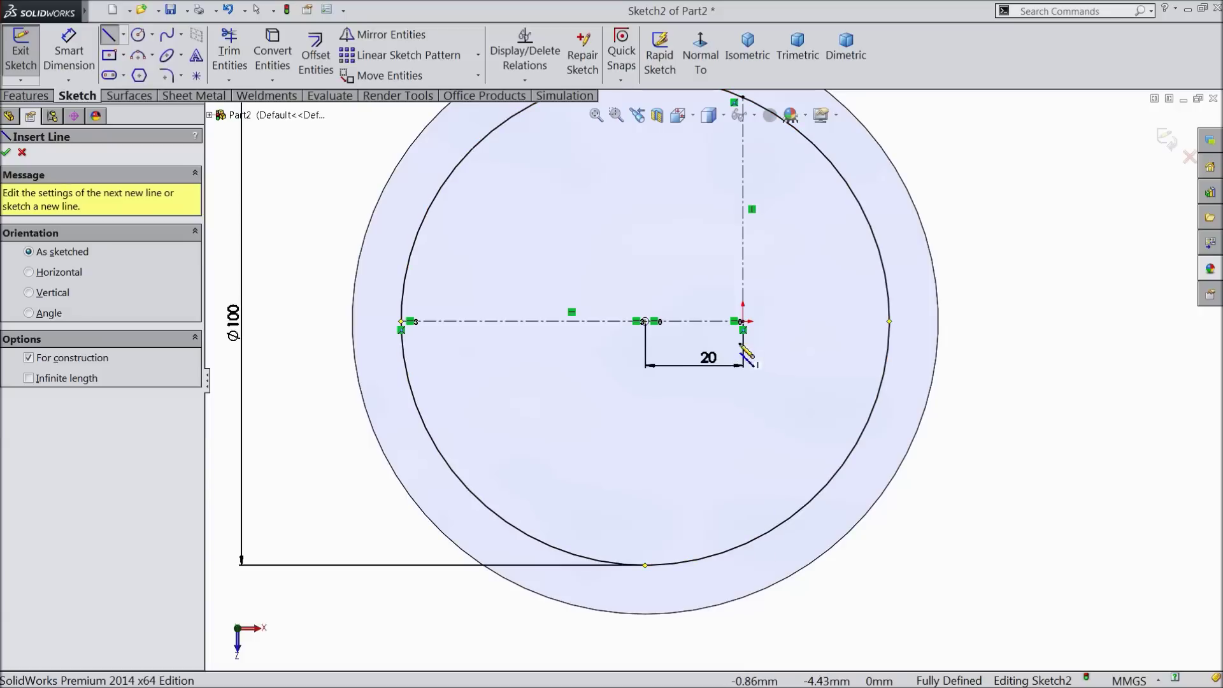
{"action": "left_click", "coordinate": [743, 322]}
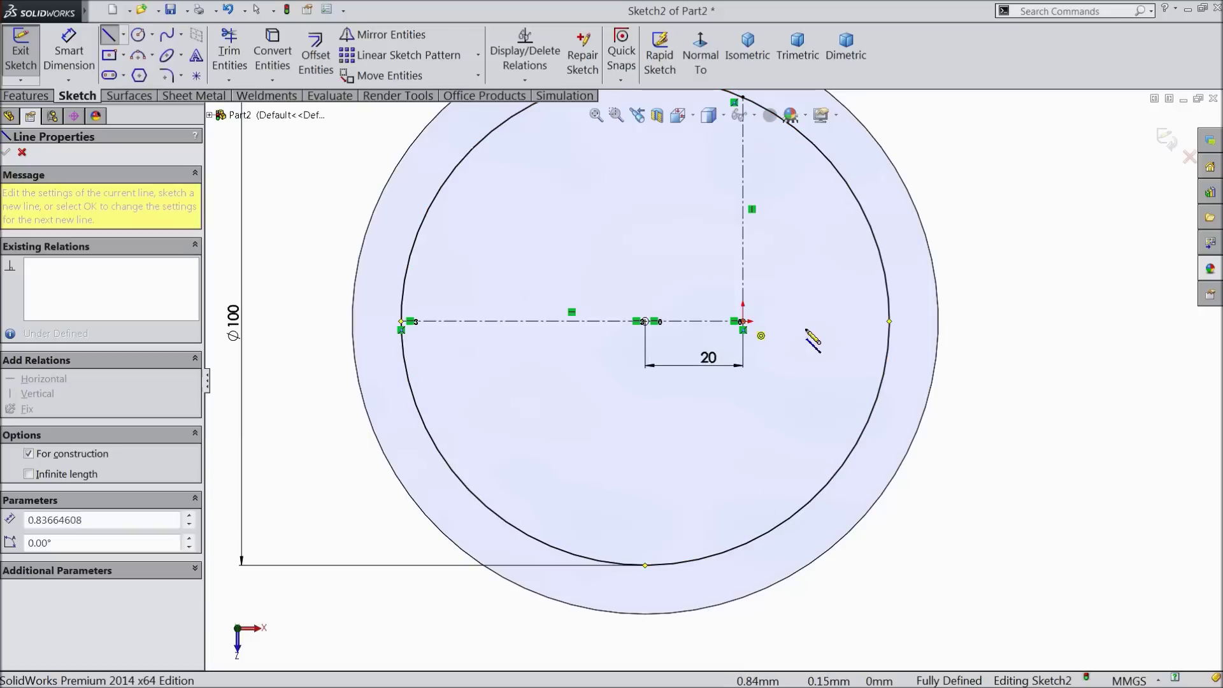
{"action": "left_click", "coordinate": [891, 322]}
{"action": "key", "text": "Escape"}
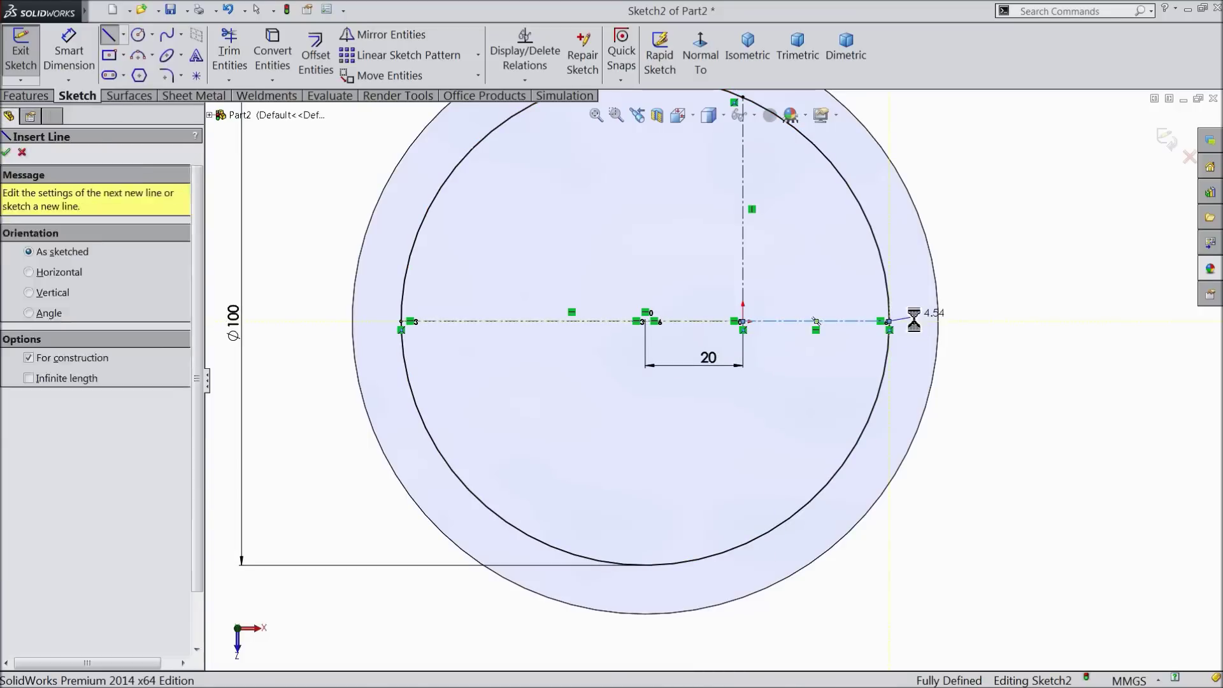
{"action": "key", "text": "Escape"}
Draw a vertical centerline from the origin down to the 100 mm circle.
{"action": "left_click", "coordinate": [124, 34]}
{"action": "left_click", "coordinate": [135, 75]}
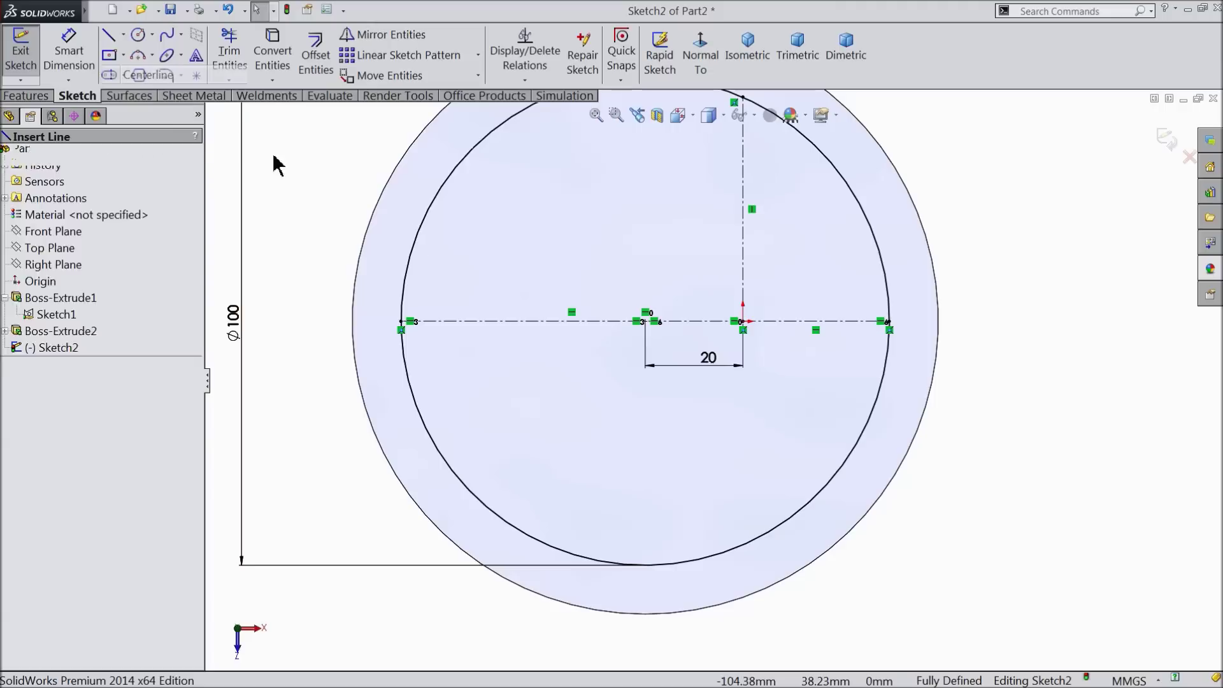
{"action": "left_click", "coordinate": [743, 323]}
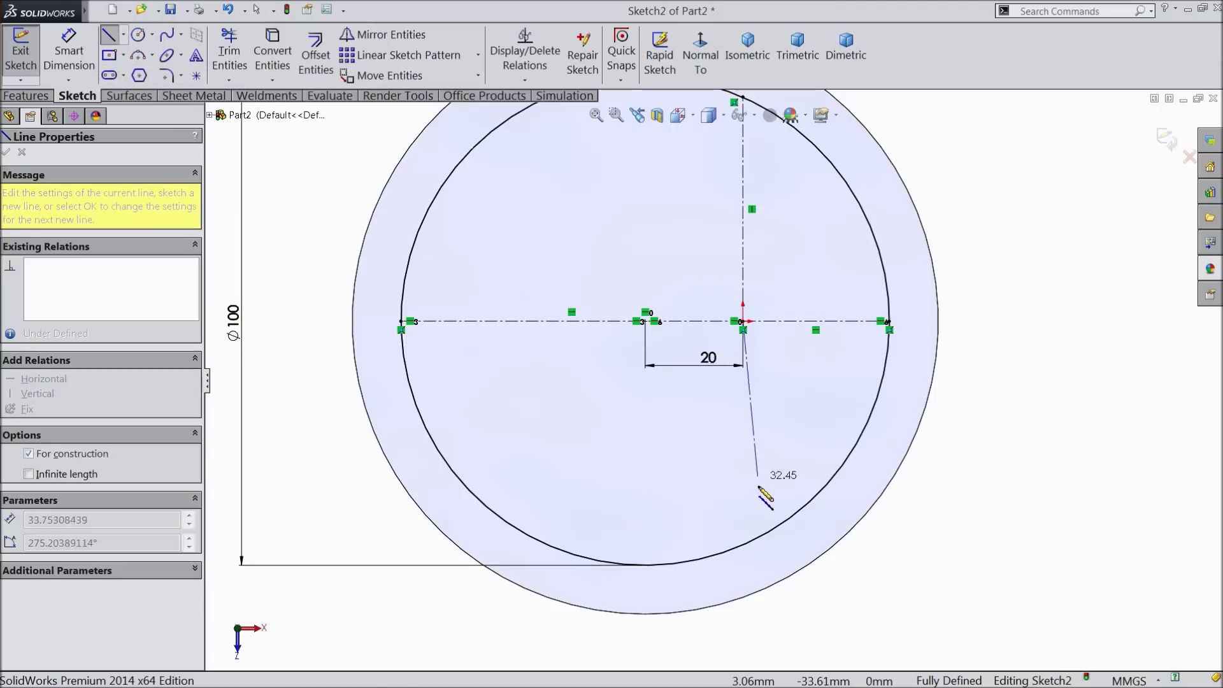
{"action": "left_click", "coordinate": [743, 547]}
{"action": "right_click", "coordinate": [761, 488]}
{"action": "left_click", "coordinate": [800, 123]}
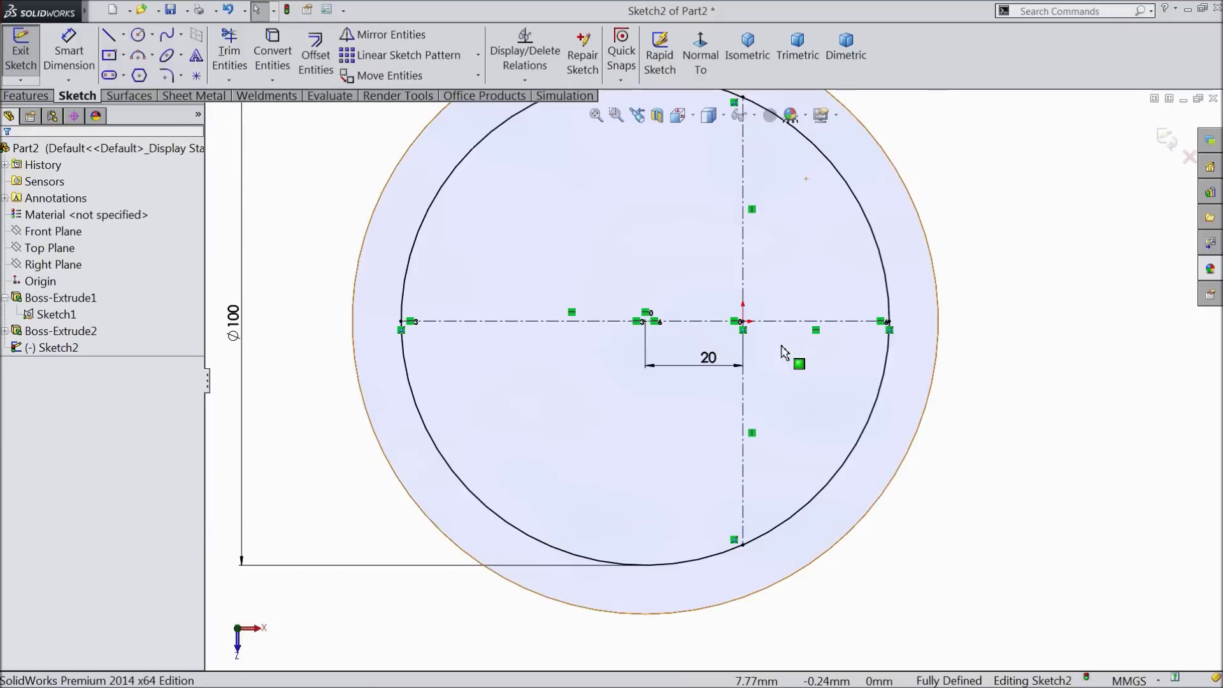
Sketch an L-shaped corner in the circle's upper-right quadrant: a vertical line from the circle, then a horizontal line about 24 mm long back to it.
{"action": "scroll", "coordinate": [756, 324], "scroll_direction": "up", "scroll_amount": 1}
{"action": "scroll", "coordinate": [770, 298], "scroll_direction": "down", "scroll_amount": 1}
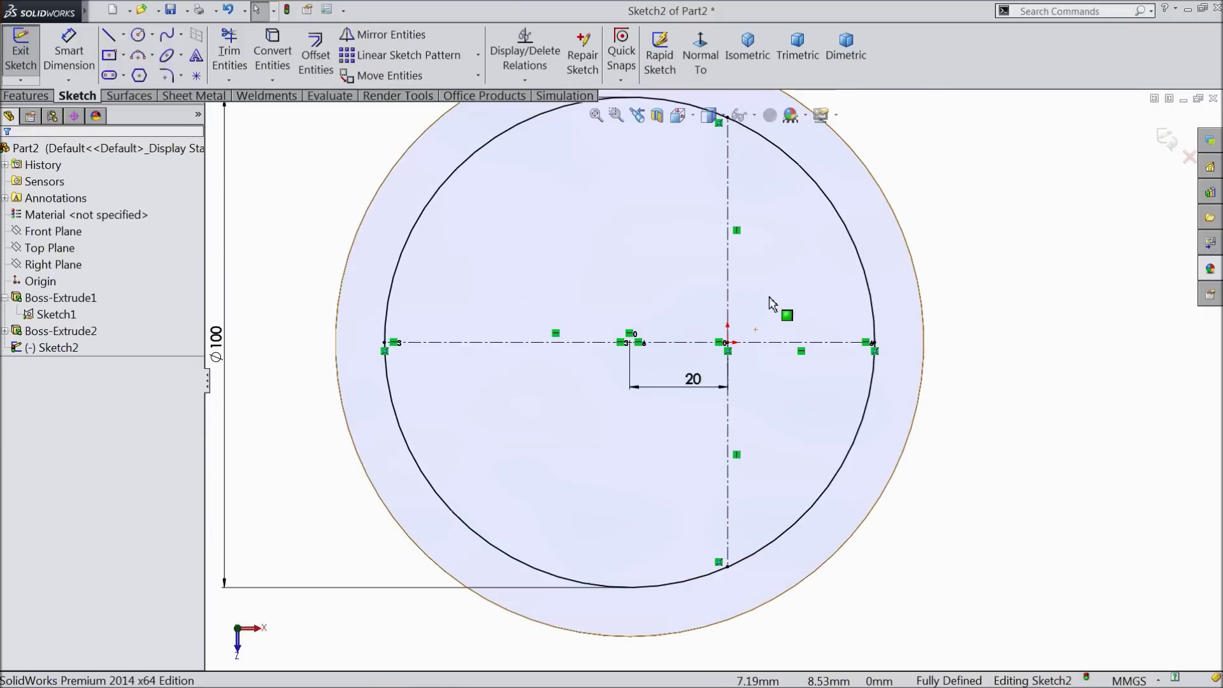
{"action": "left_click", "coordinate": [110, 41]}
{"action": "scroll", "coordinate": [765, 260], "scroll_direction": "down", "scroll_amount": 1}
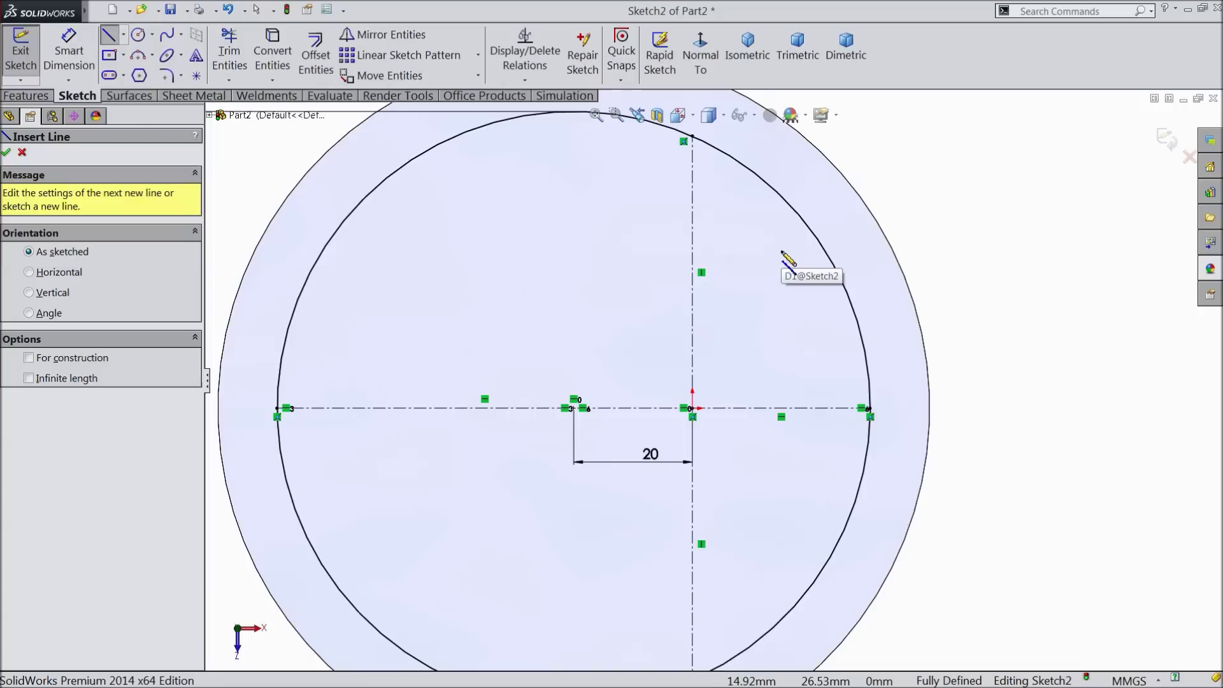
{"action": "left_click", "coordinate": [723, 153]}
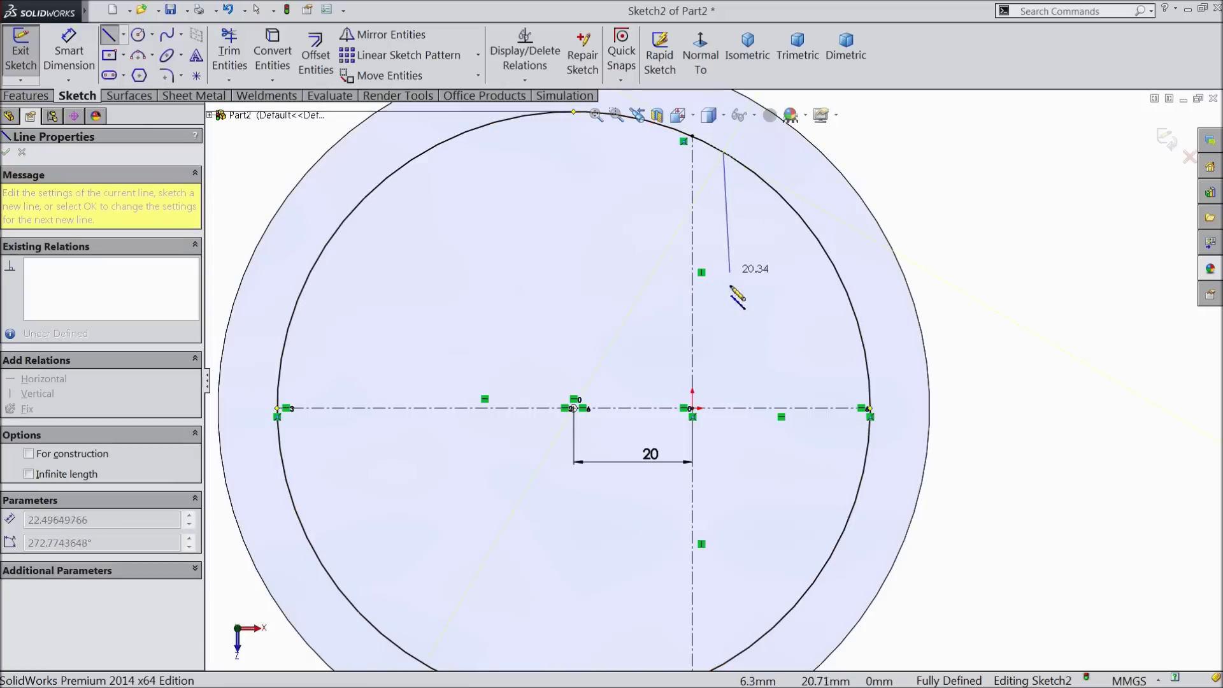
{"action": "left_click", "coordinate": [723, 368]}
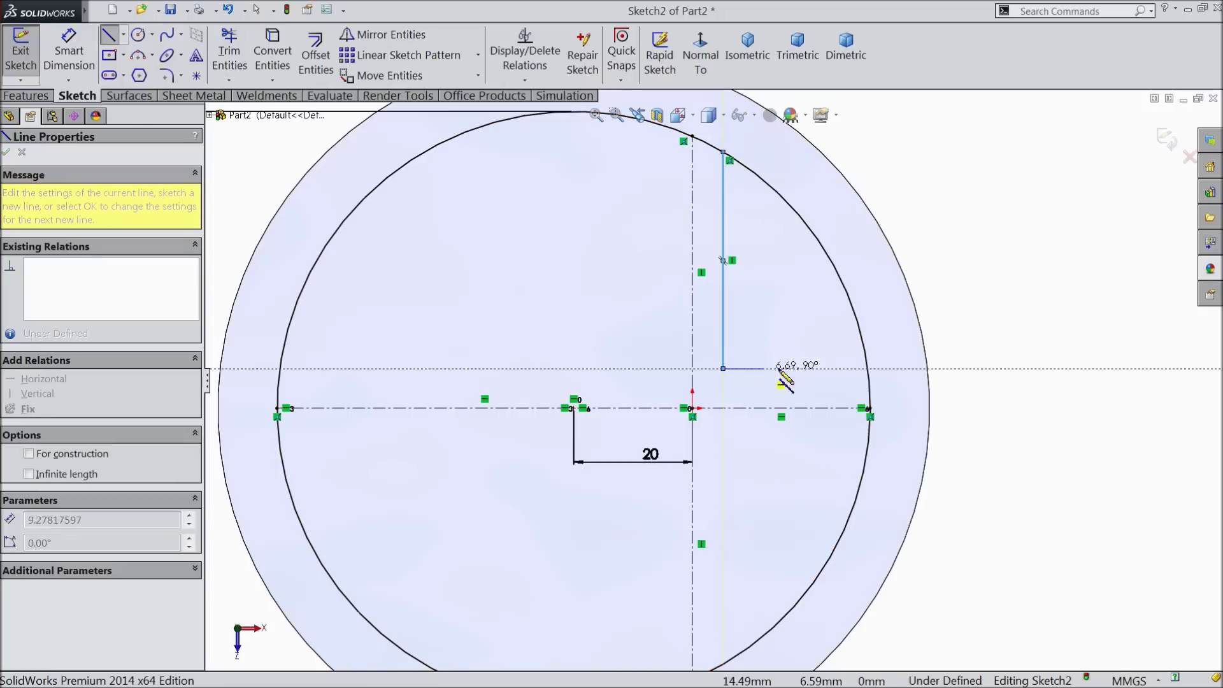
{"action": "left_click", "coordinate": [869, 369]}
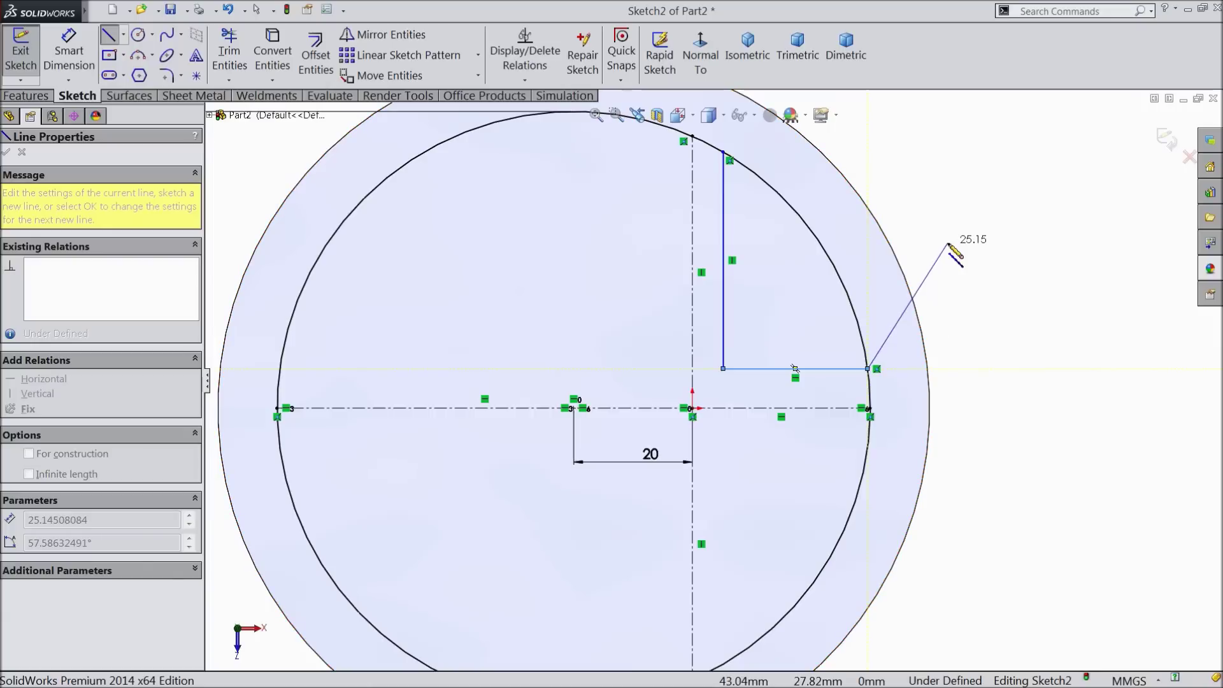
{"action": "right_click", "coordinate": [947, 242]}
{"action": "left_click", "coordinate": [986, 117]}
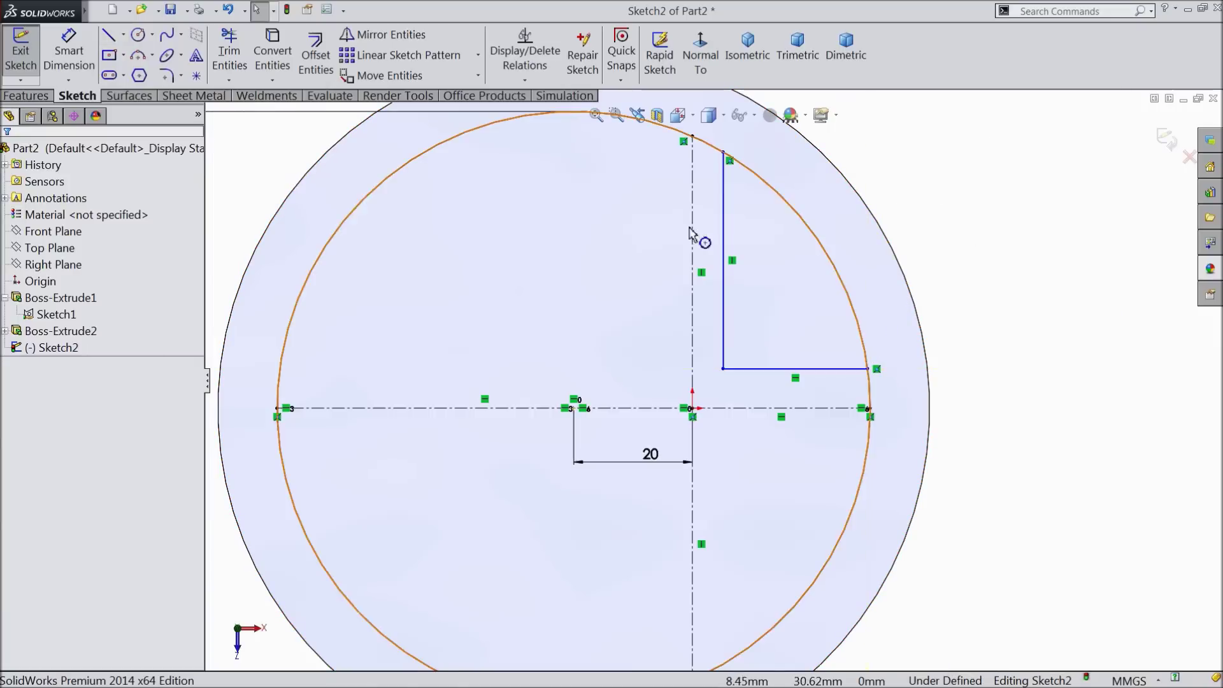
Dimension the distance between the corner's horizontal line and the horizontal centerline and set it to 7.5 mm.
{"action": "left_click", "coordinate": [69, 51]}
{"action": "scroll", "coordinate": [787, 376], "scroll_direction": "down", "scroll_amount": 3}
{"action": "left_click", "coordinate": [790, 374]}
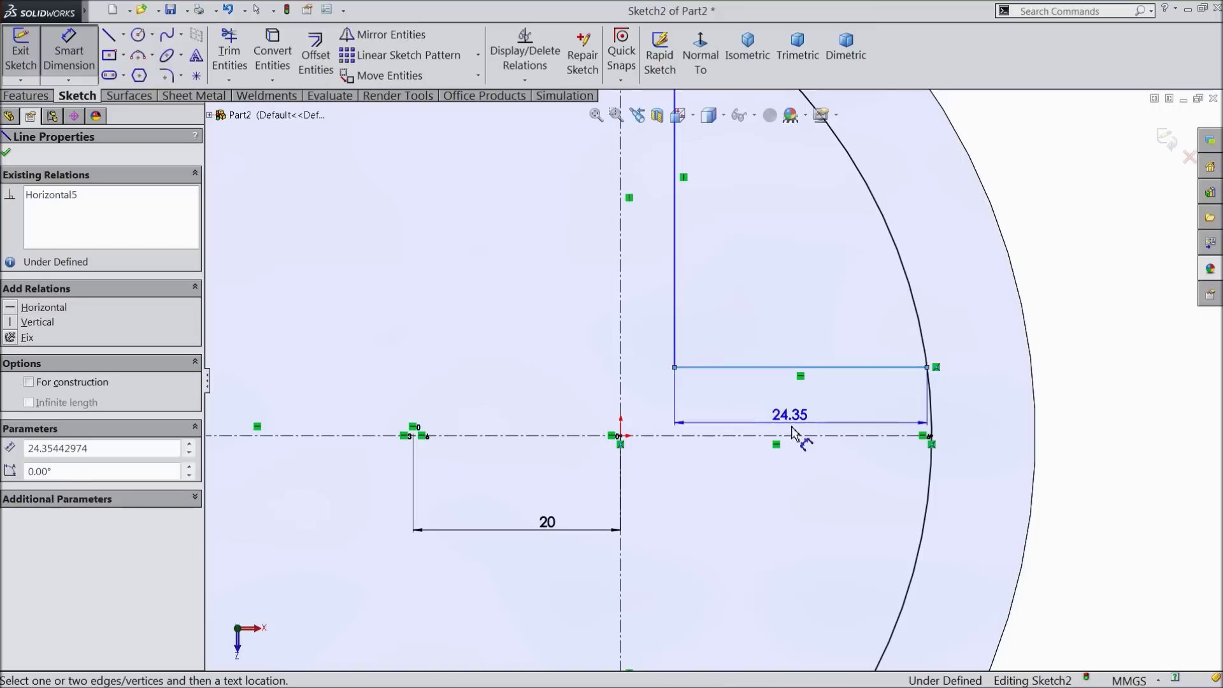
{"action": "left_click", "coordinate": [797, 438]}
{"action": "left_click", "coordinate": [1076, 405]}
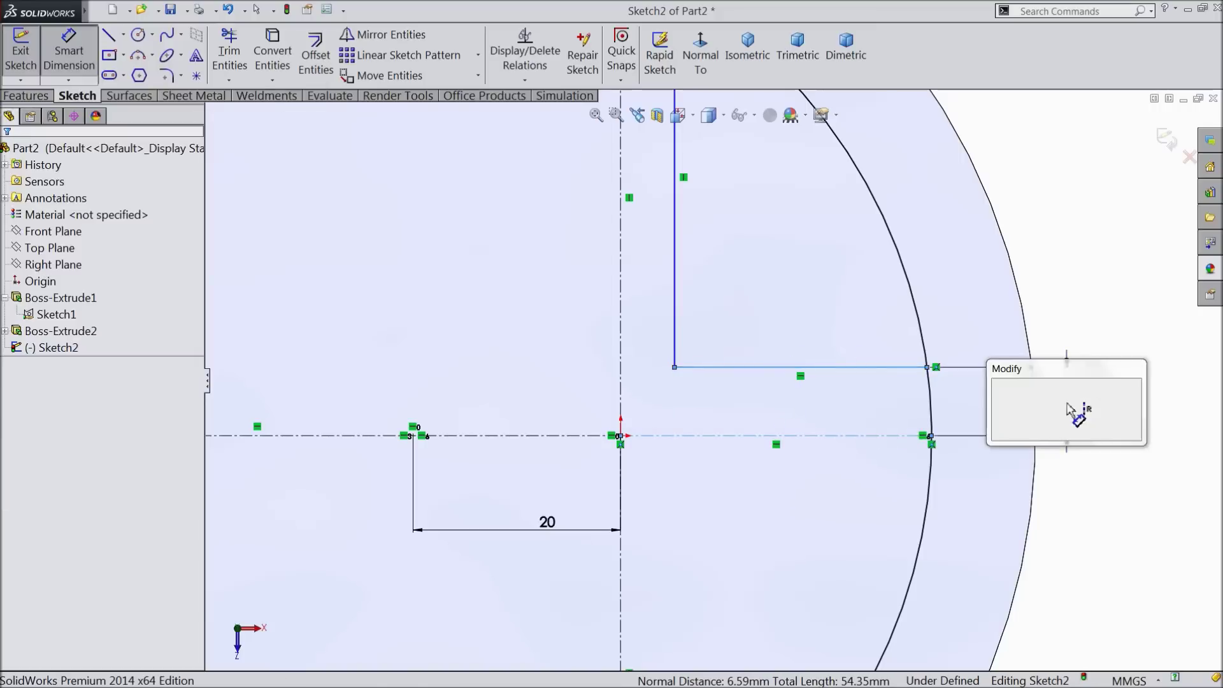
{"action": "type", "text": "7.5"}
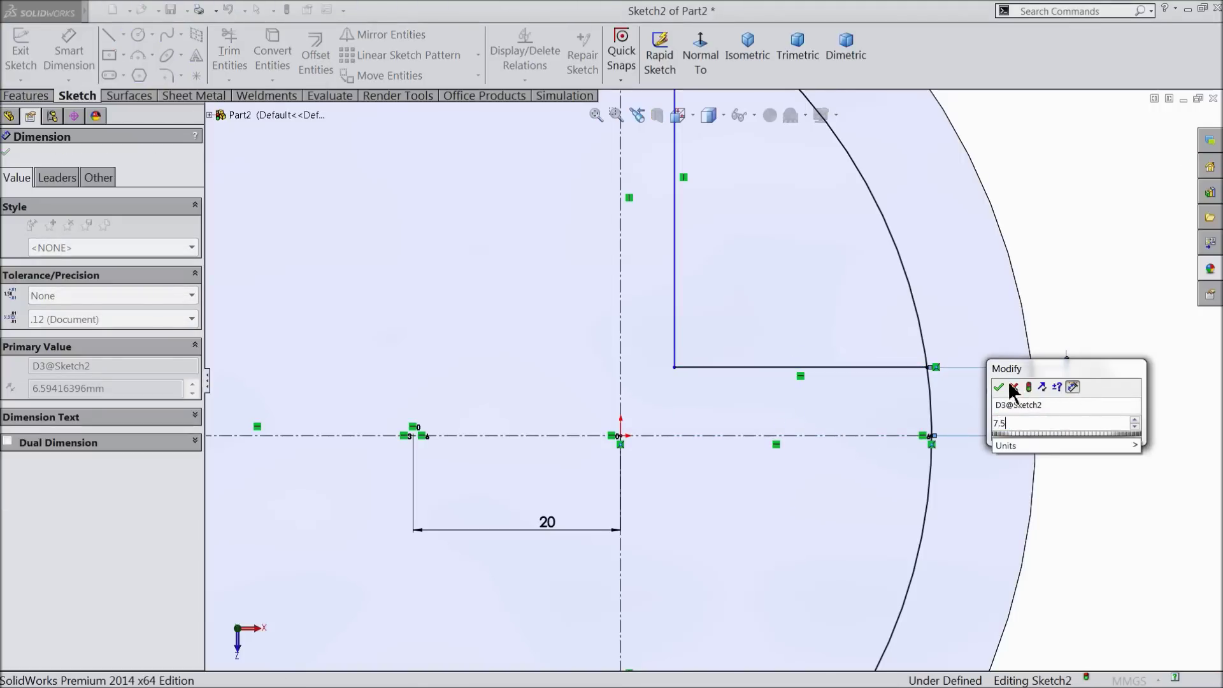
{"action": "left_click", "coordinate": [998, 387]}
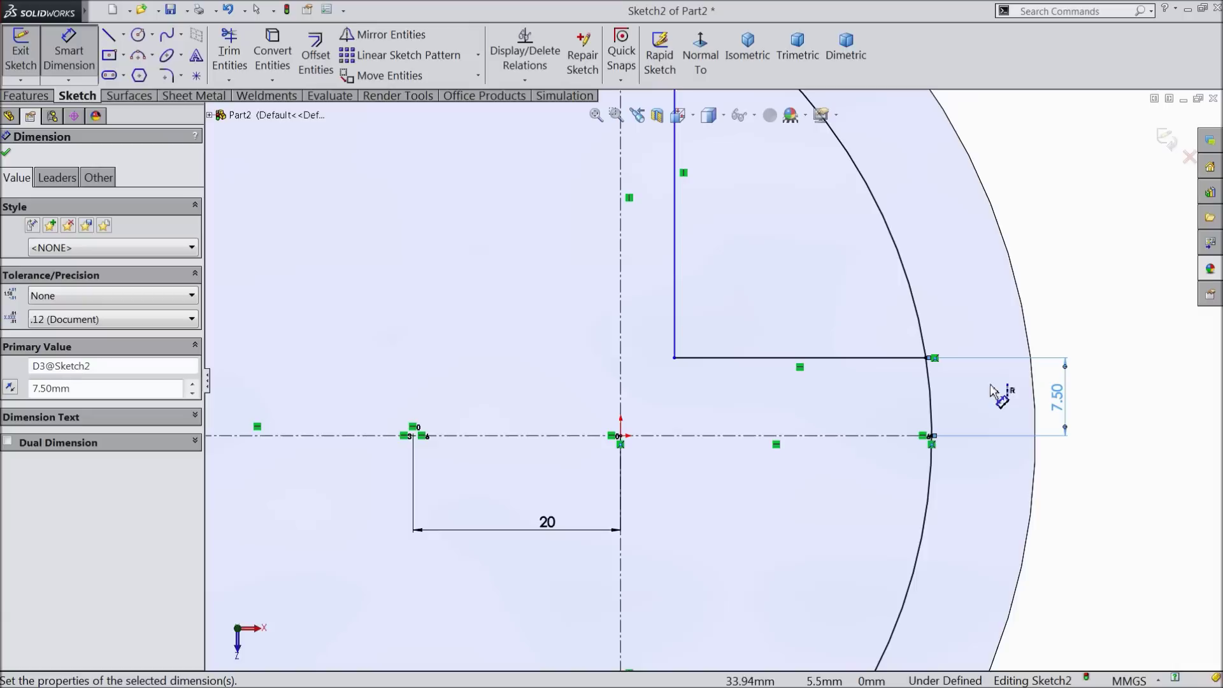
Dimension the distance between the corner's vertical line and the vertical centerline and set it to 5 mm.
{"action": "left_click", "coordinate": [675, 262]}
{"action": "left_click", "coordinate": [622, 258]}
{"action": "left_click", "coordinate": [643, 261]}
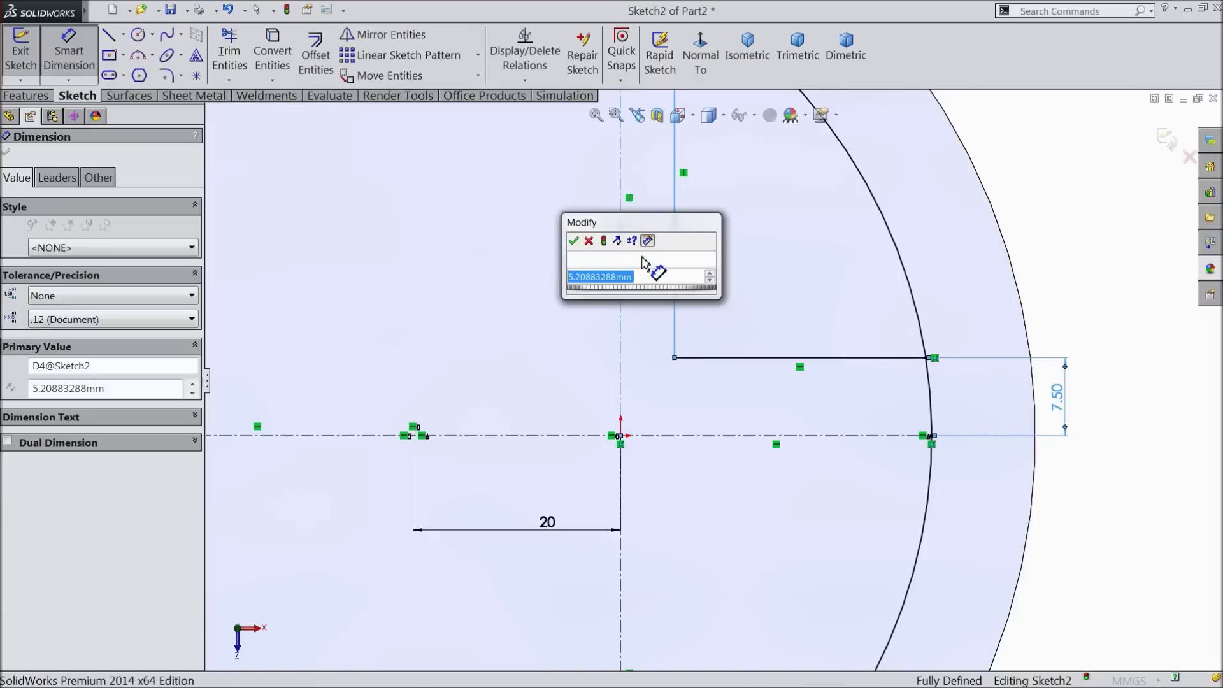
{"action": "type", "text": "5"}
{"action": "left_click", "coordinate": [574, 242]}
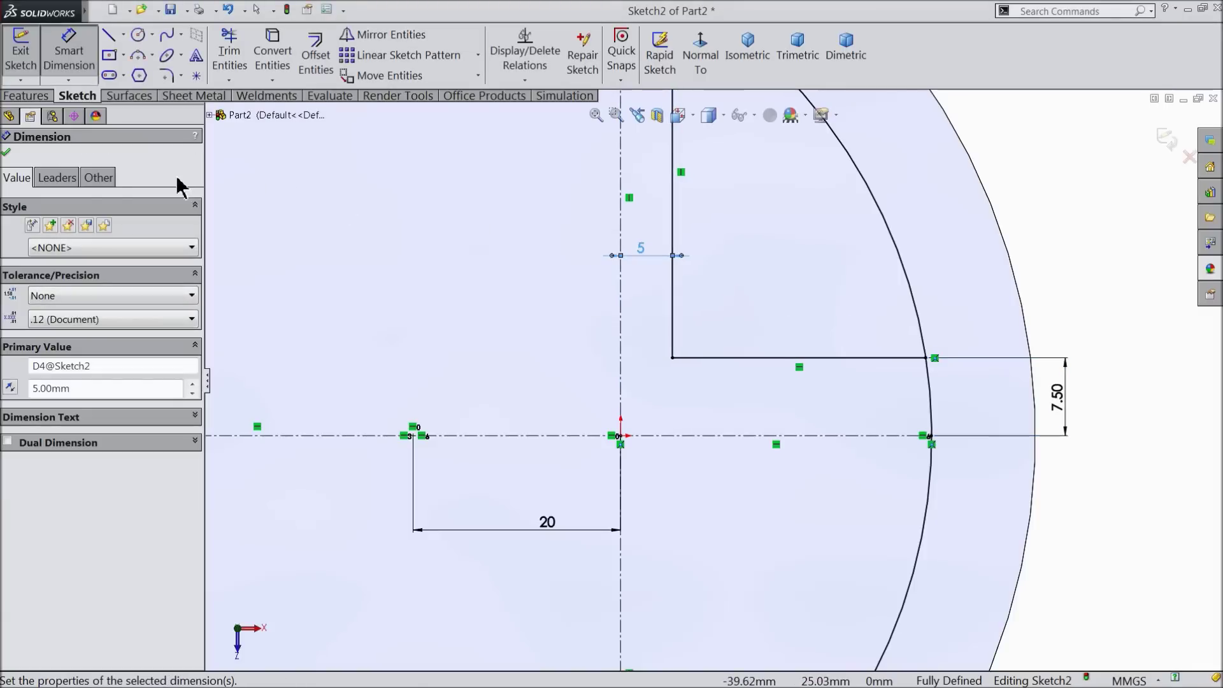
{"action": "left_click", "coordinate": [6, 152]}
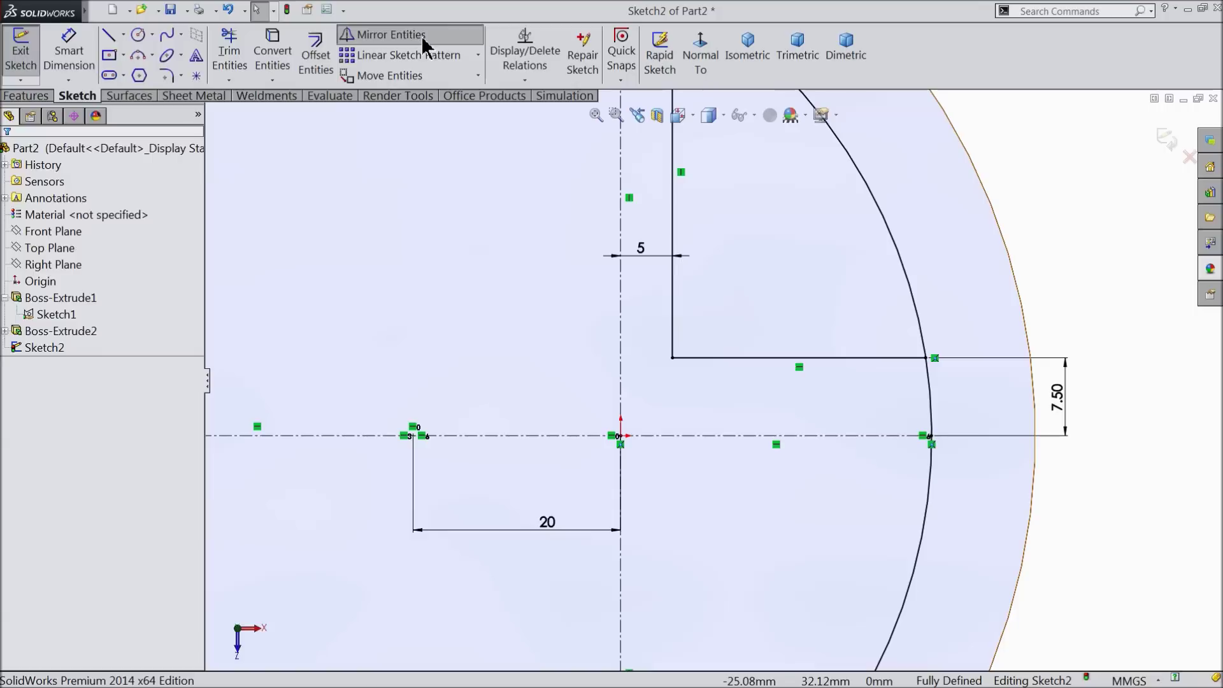
Mirror the corner's vertical and horizontal lines about the horizontal centerline, keeping the originals.
{"action": "left_click", "coordinate": [386, 34]}
{"action": "left_click", "coordinate": [673, 224]}
{"action": "left_click", "coordinate": [768, 358]}
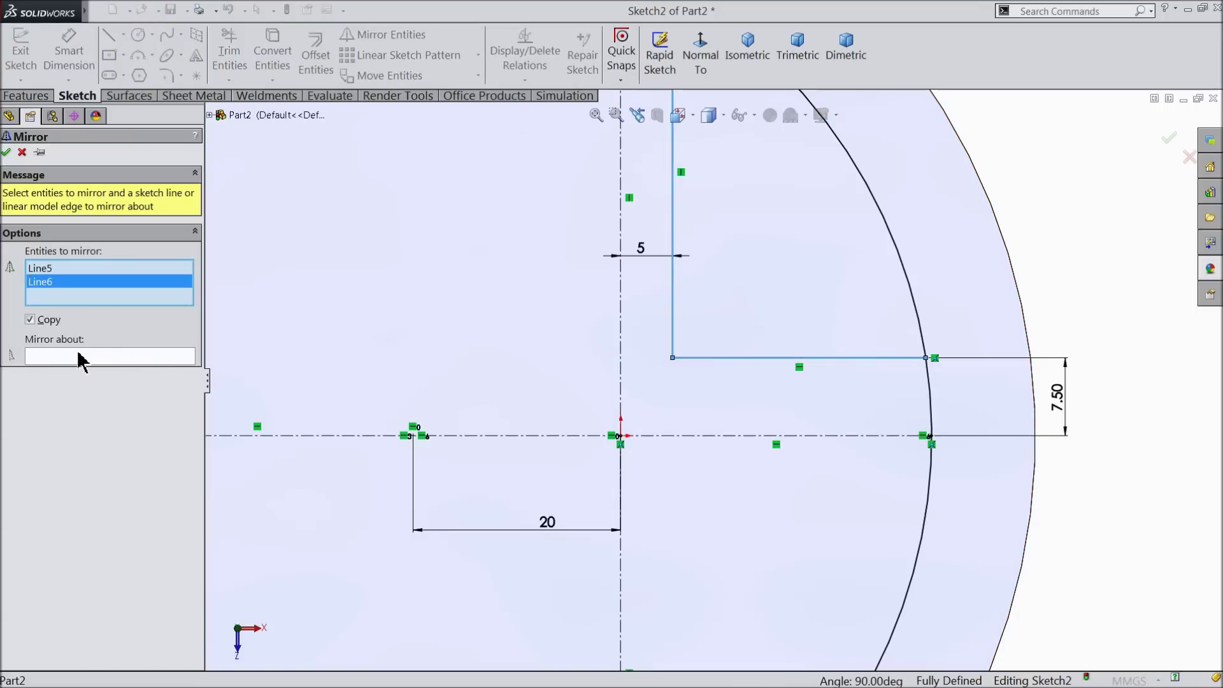
{"action": "left_click", "coordinate": [79, 358]}
{"action": "left_click", "coordinate": [693, 437]}
{"action": "scroll", "coordinate": [697, 446], "scroll_direction": "up", "scroll_amount": 6}
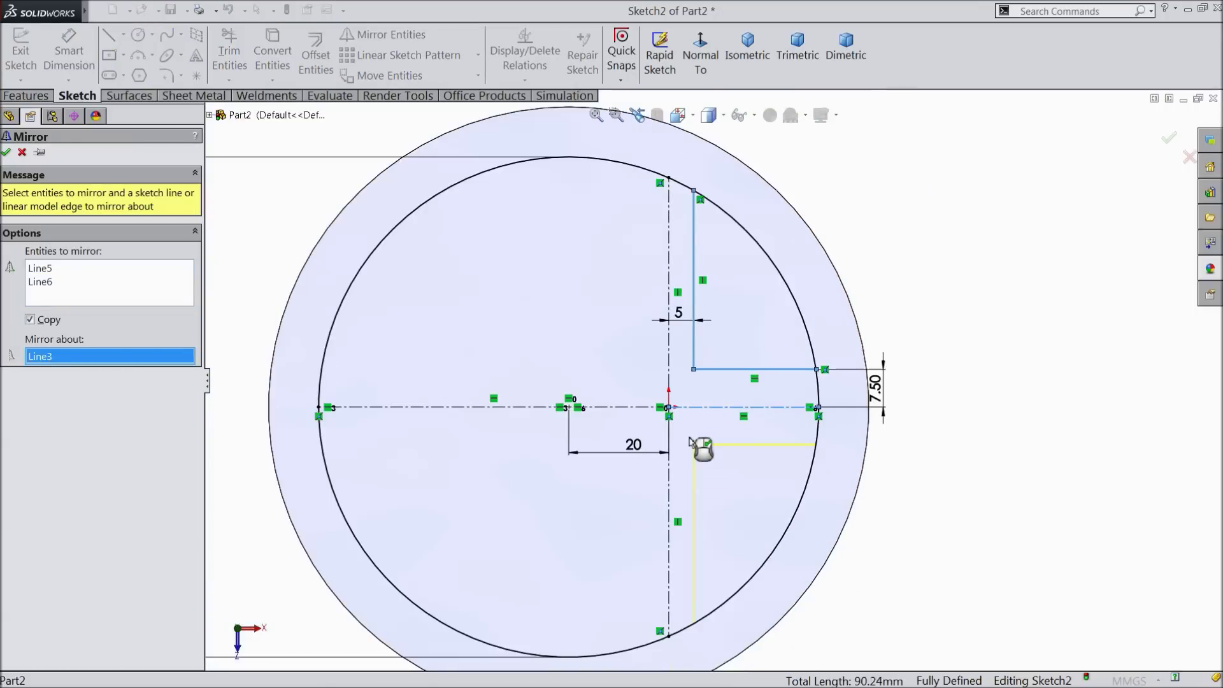
{"action": "scroll", "coordinate": [712, 464], "scroll_direction": "down", "scroll_amount": 3}
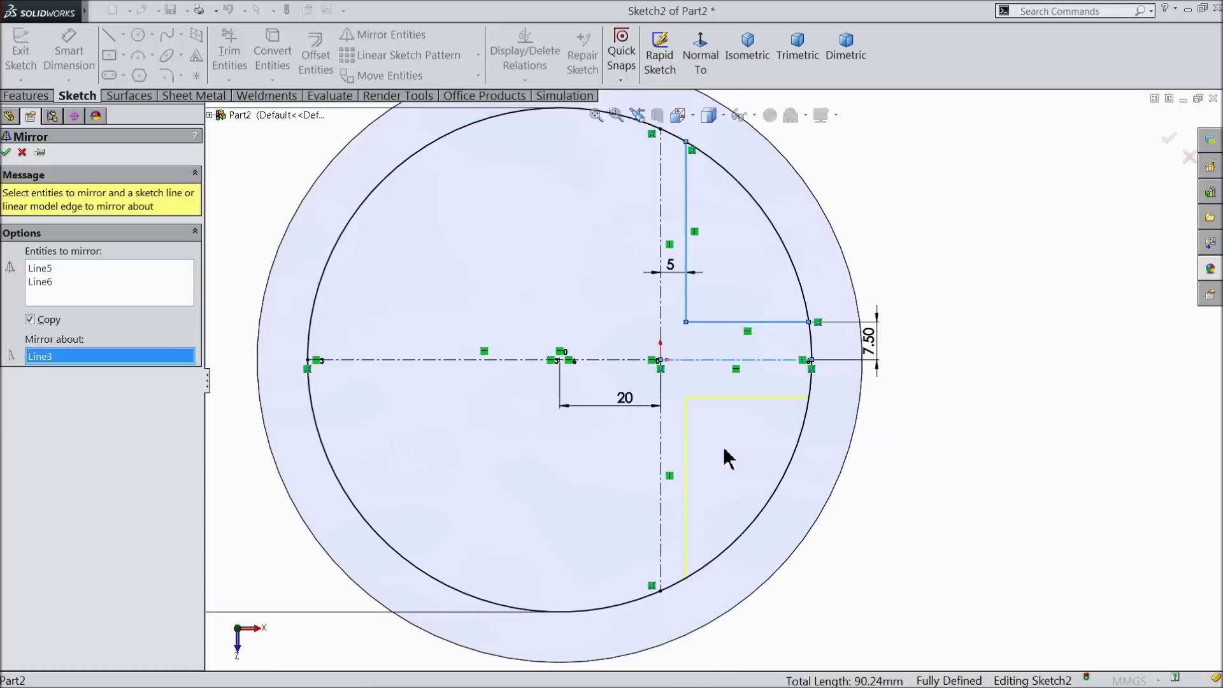
{"action": "left_click", "coordinate": [6, 153]}
Sketch an L-shaped corner in the circle's upper-left area: a vertical line down from the circle, then a horizontal line back to it.
{"action": "left_click", "coordinate": [108, 35]}
{"action": "scroll", "coordinate": [599, 446], "scroll_direction": "up", "scroll_amount": 2}
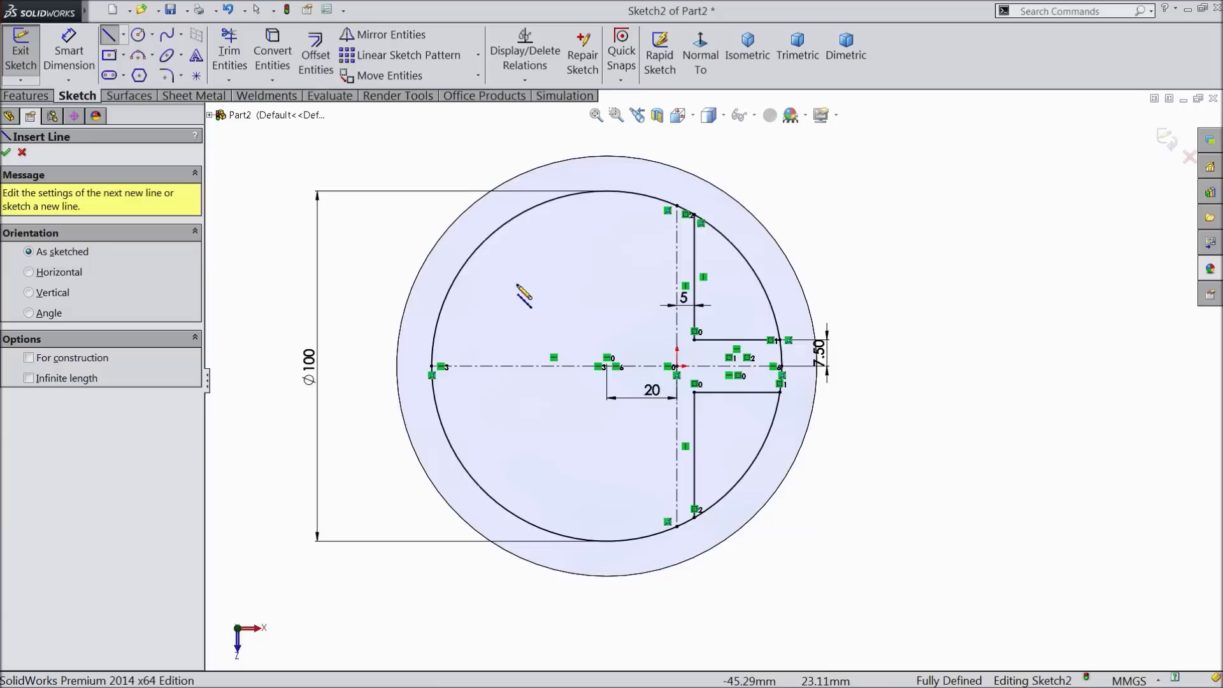
{"action": "scroll", "coordinate": [446, 287], "scroll_direction": "down", "scroll_amount": 2}
{"action": "left_click", "coordinate": [714, 175]}
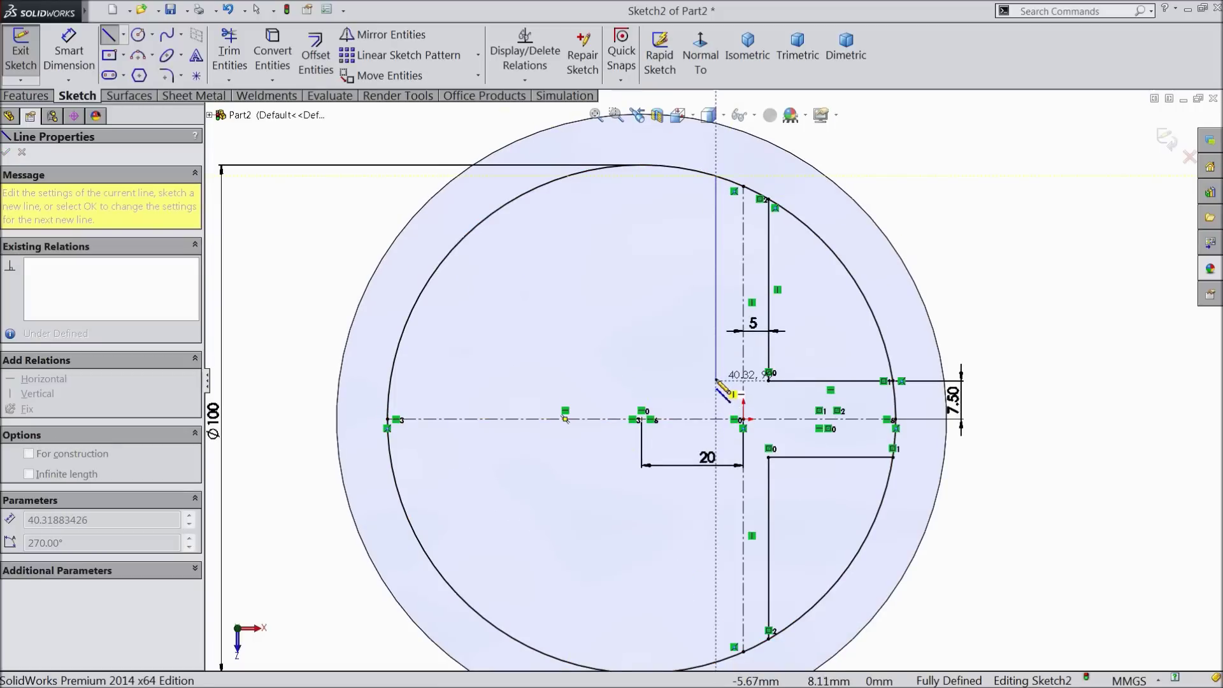
{"action": "left_click", "coordinate": [716, 368]}
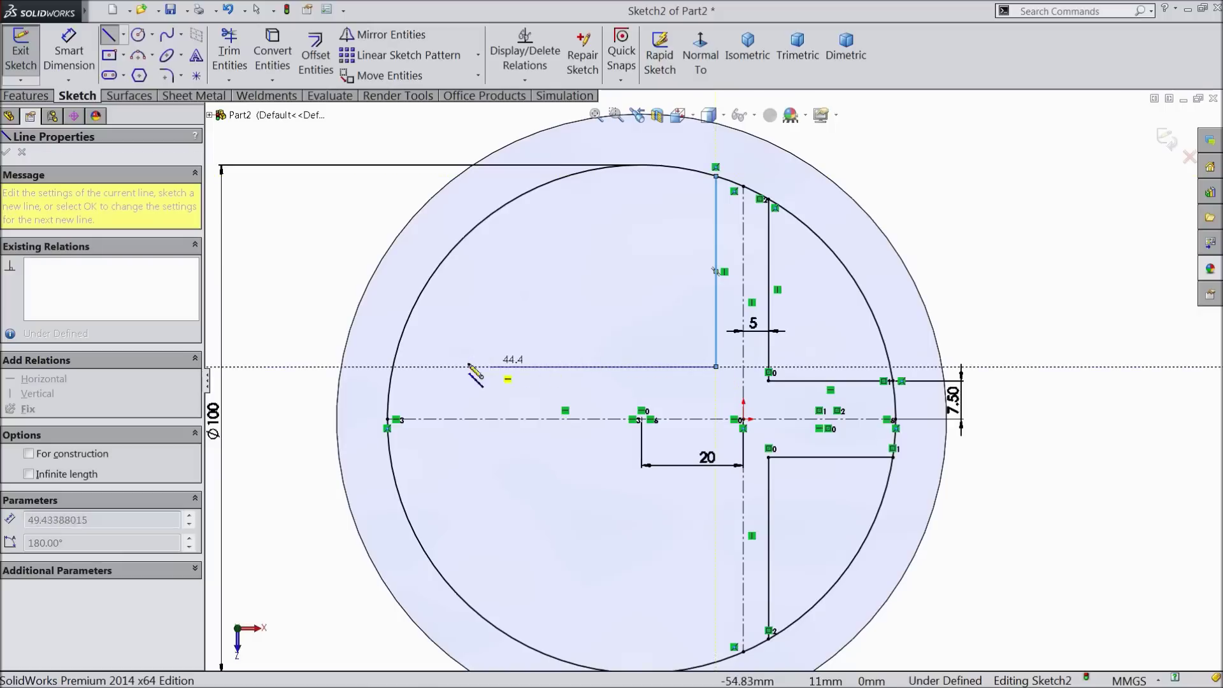
{"action": "left_click", "coordinate": [392, 368]}
{"action": "right_click", "coordinate": [246, 107]}
{"action": "left_click", "coordinate": [249, 113]}
Dimension the distance between the upper-left corner's vertical line and the vertical centerline and set it to 12 mm.
{"action": "left_click", "coordinate": [64, 51]}
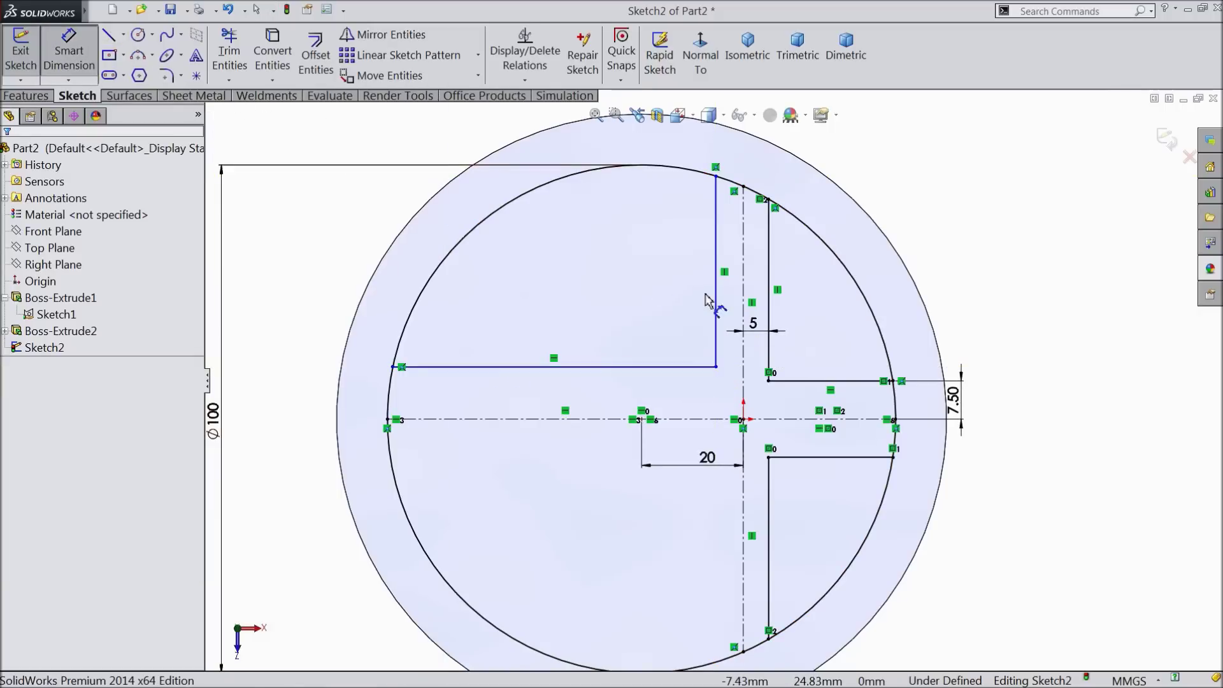
{"action": "scroll", "coordinate": [701, 287], "scroll_direction": "down", "scroll_amount": 3}
{"action": "left_click", "coordinate": [774, 324]}
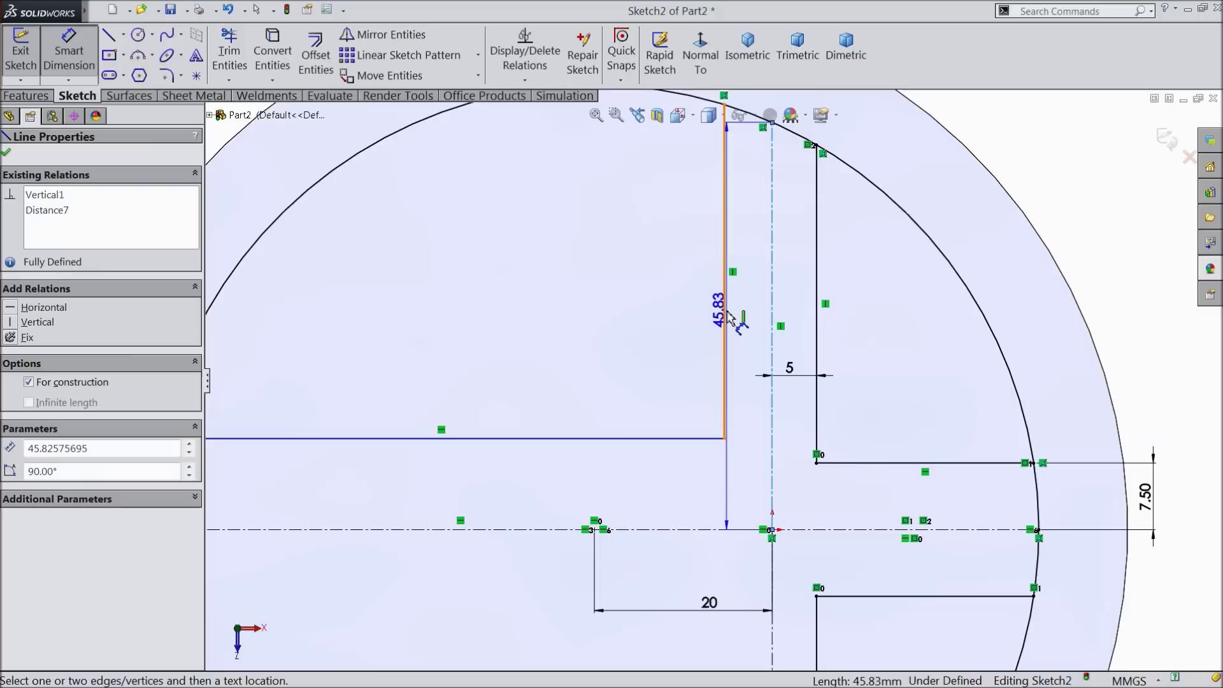
{"action": "left_click", "coordinate": [724, 280]}
{"action": "left_click", "coordinate": [742, 295]}
{"action": "type", "text": "1"}
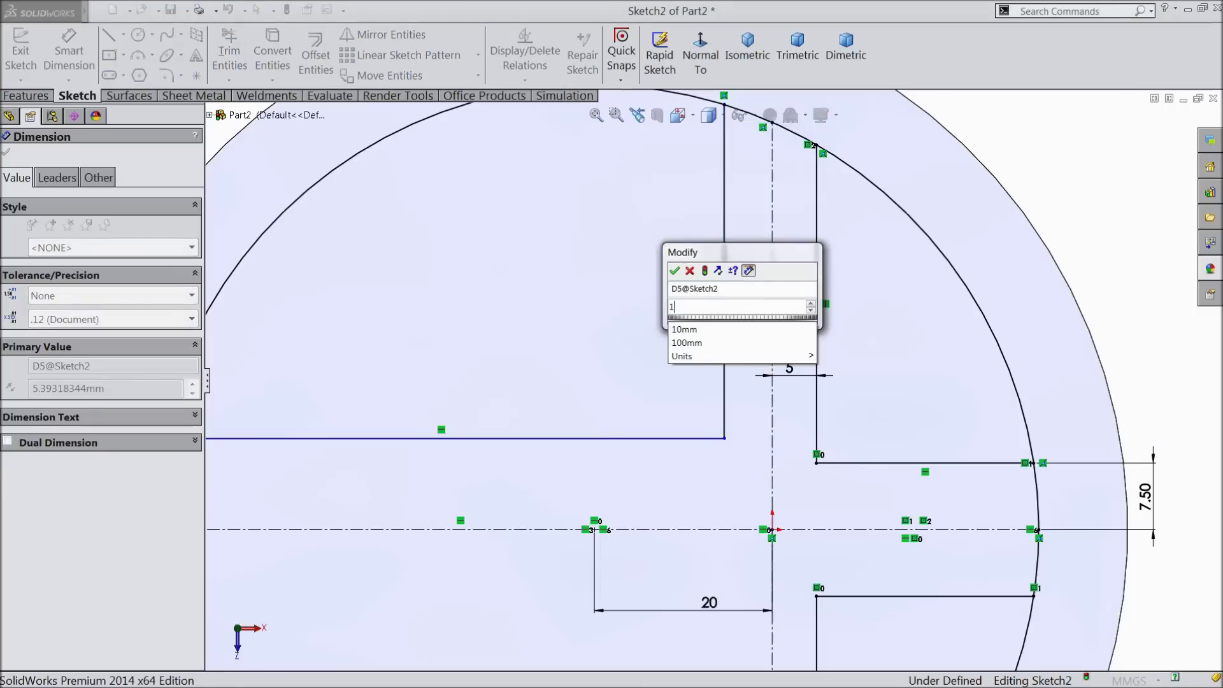
{"action": "type", "text": "2"}
{"action": "left_click", "coordinate": [675, 271]}
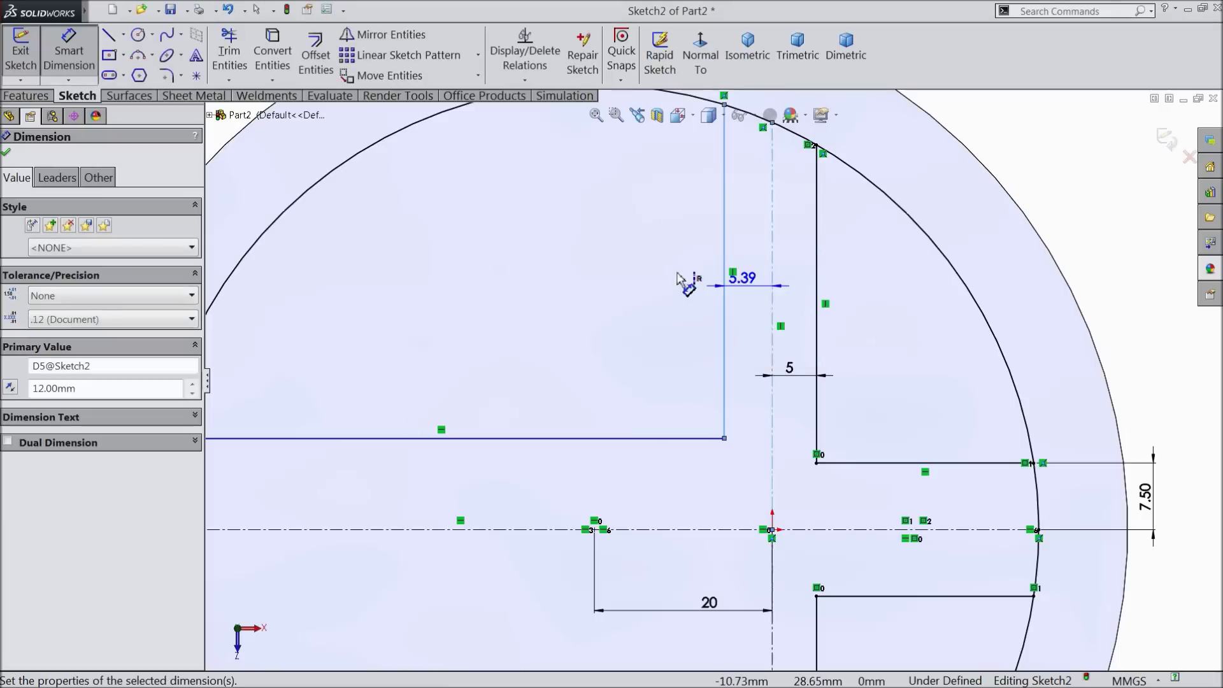
Change the distance between the vertical centerline and the upper-right corner's vertical line to 3 mm.
{"action": "left_click", "coordinate": [792, 371]}
{"action": "type", "text": "3"}
{"action": "left_click", "coordinate": [724, 354]}
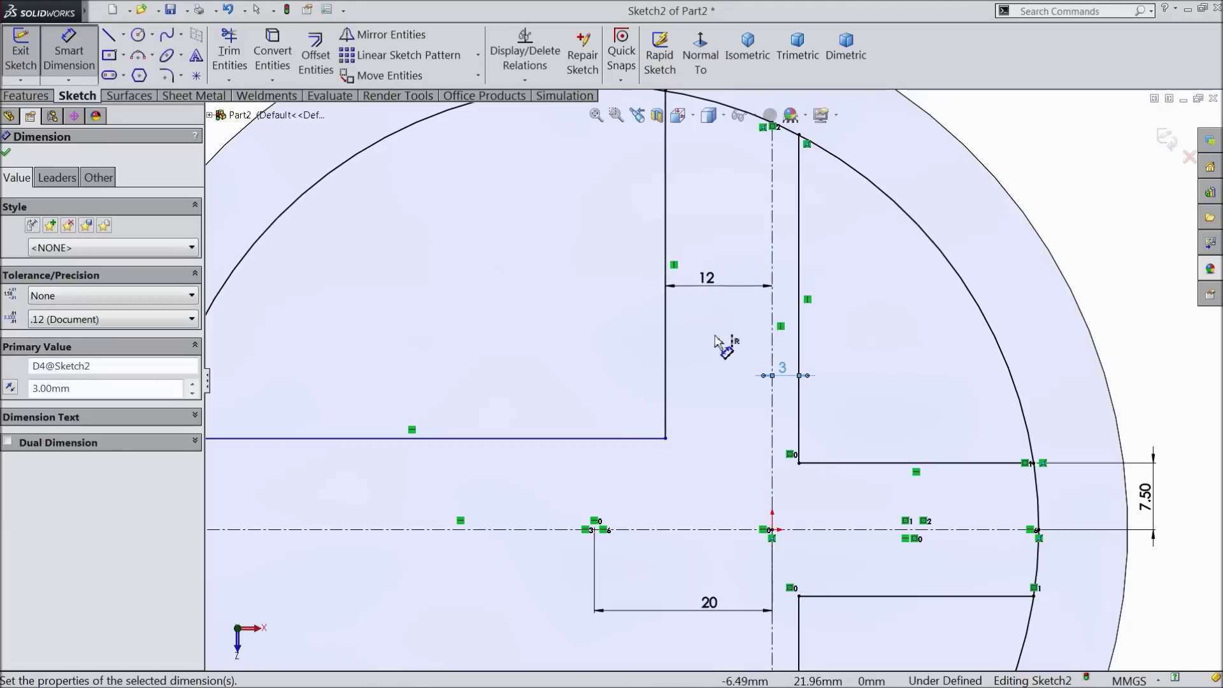
Dimension the distance between the upper-left corner's horizontal line and the horizontal centerline and set it to 5 mm.
{"action": "scroll", "coordinate": [726, 347], "scroll_direction": "up", "scroll_amount": 5}
{"action": "scroll", "coordinate": [664, 459], "scroll_direction": "down", "scroll_amount": 4}
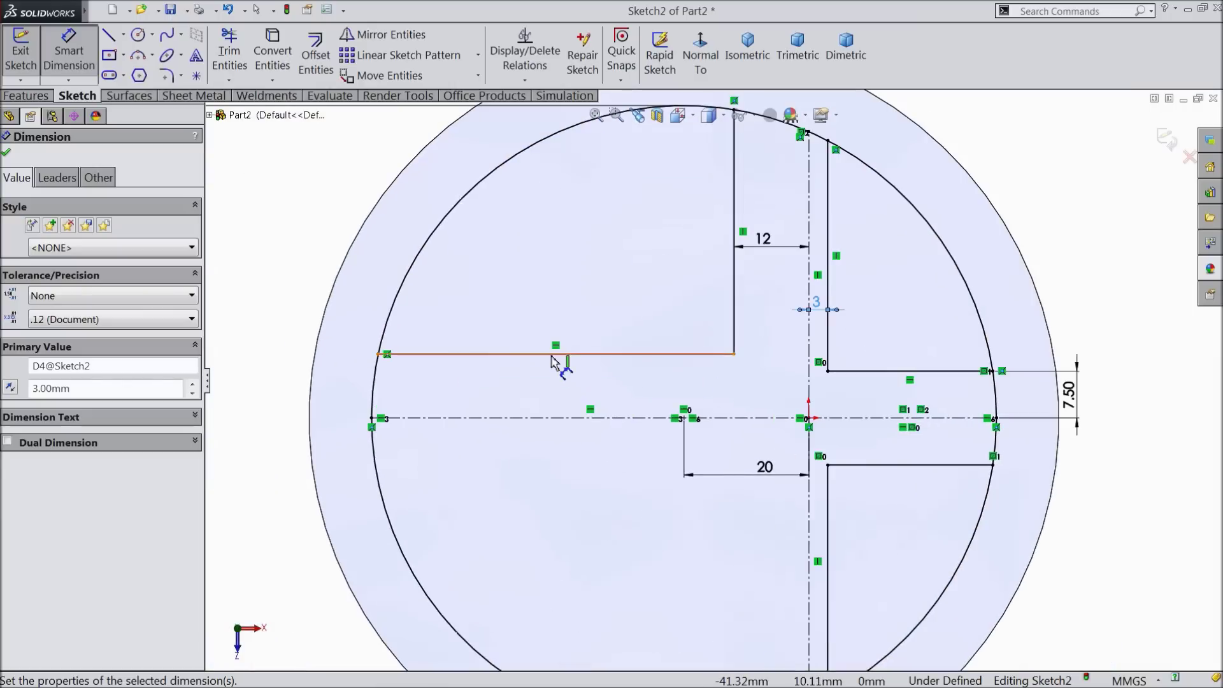
{"action": "left_click", "coordinate": [560, 355]}
{"action": "left_click", "coordinate": [534, 418]}
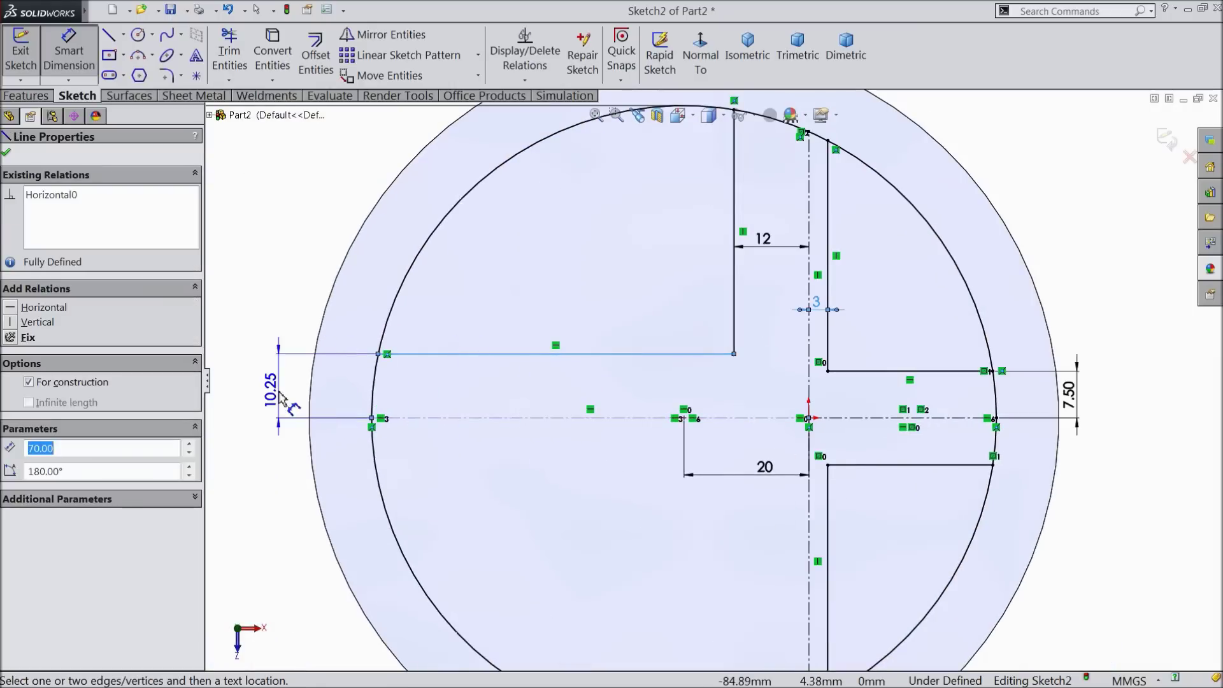
{"action": "left_click", "coordinate": [280, 393]}
{"action": "type", "text": "5"}
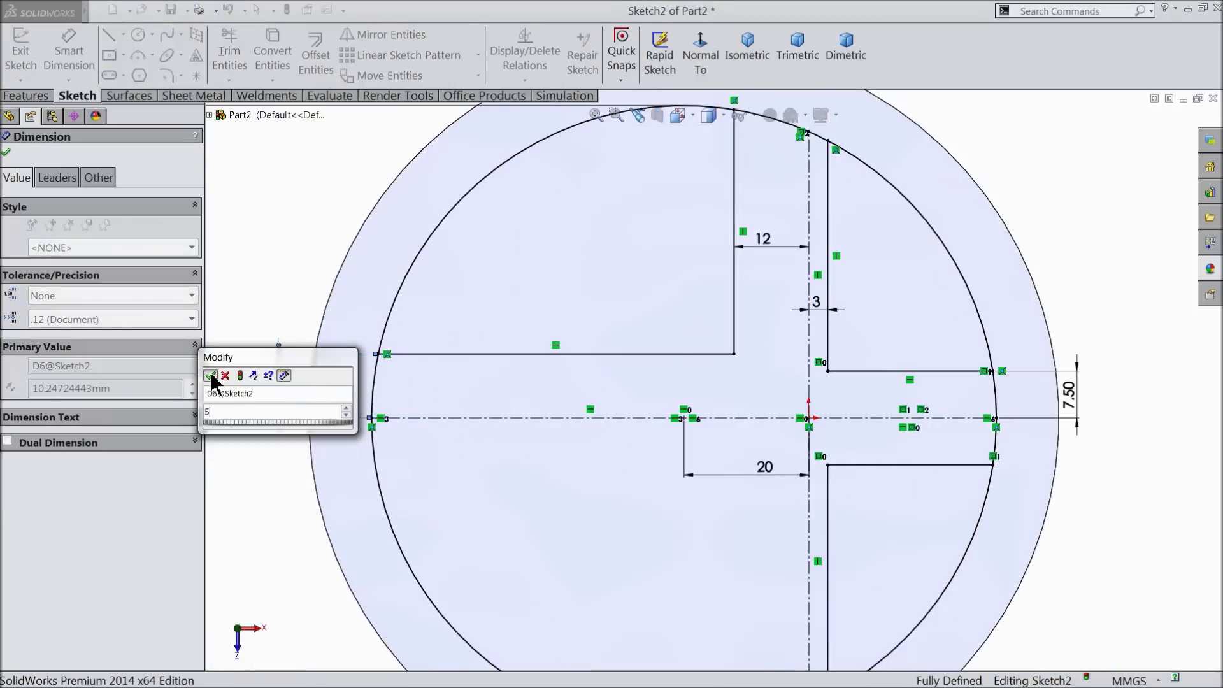
{"action": "left_click", "coordinate": [211, 375]}
{"action": "left_click", "coordinate": [5, 153]}
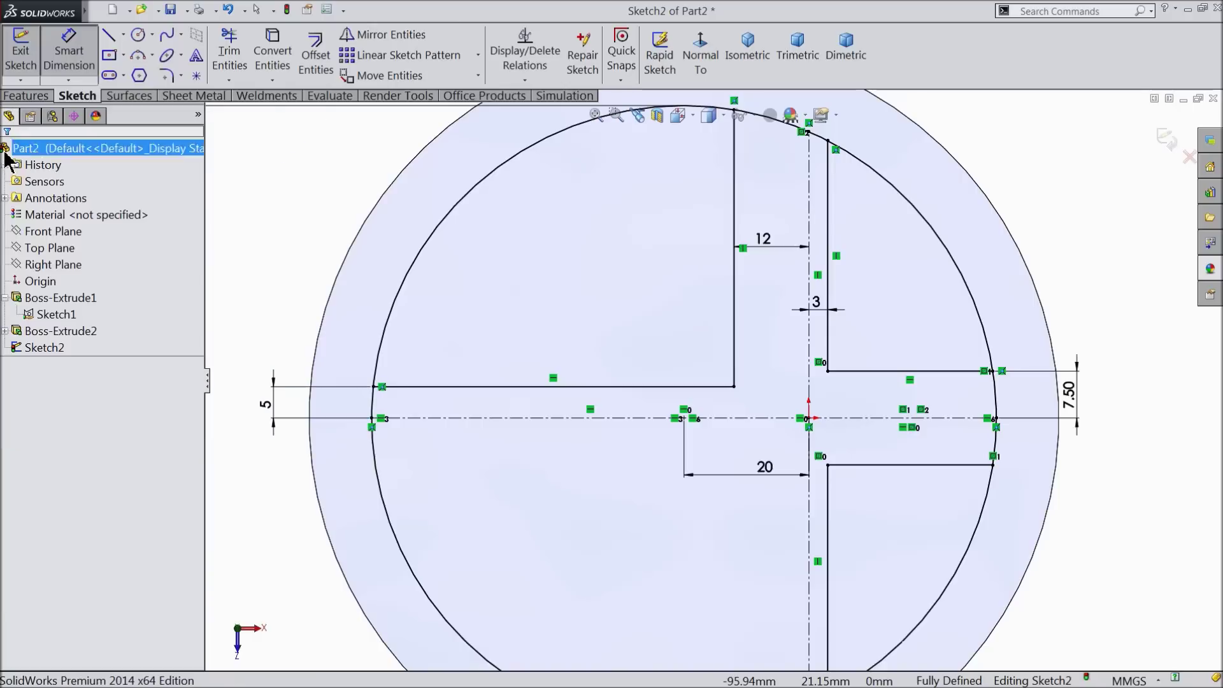
Mirror the upper-left corner's vertical and horizontal lines about the horizontal centerline, keeping the originals.
{"action": "left_click", "coordinate": [381, 35]}
{"action": "left_click", "coordinate": [737, 319]}
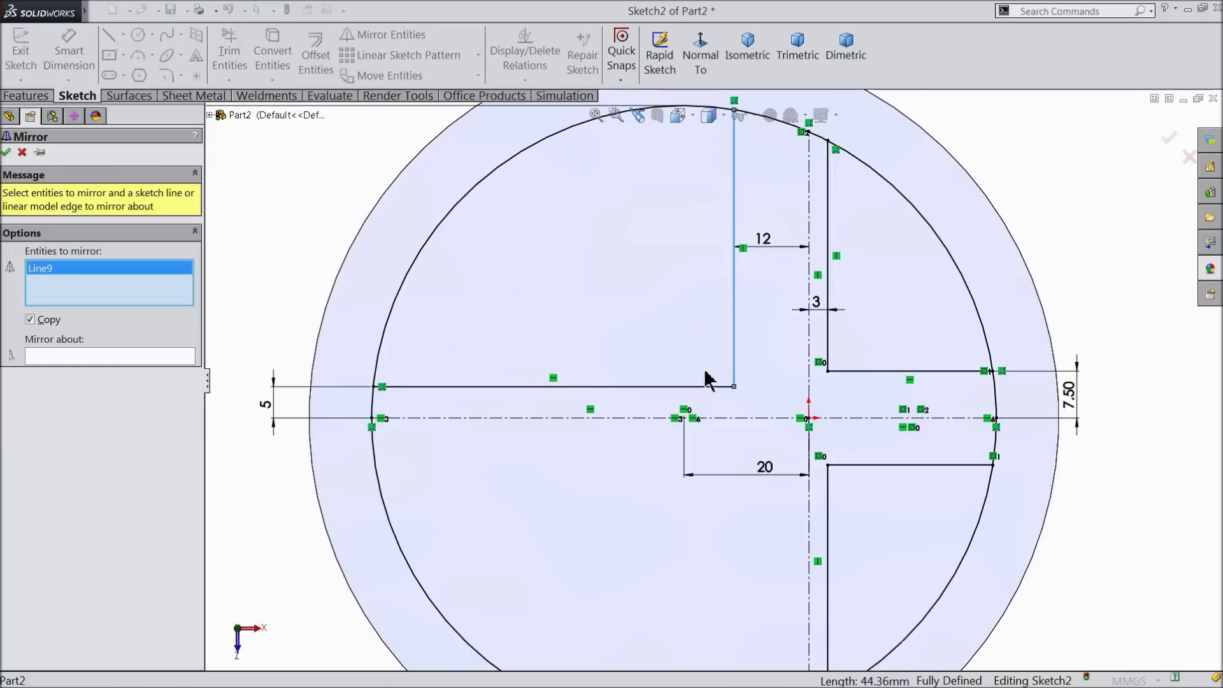
{"action": "left_click", "coordinate": [688, 388]}
{"action": "left_click", "coordinate": [82, 356]}
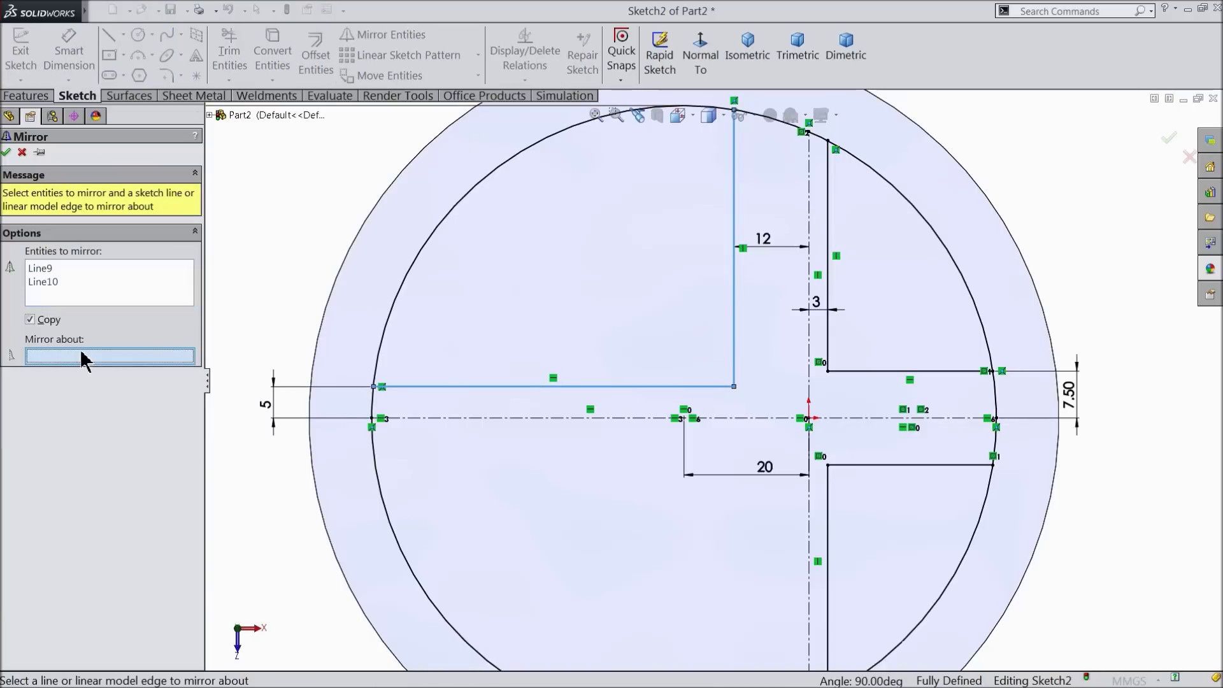
{"action": "left_click", "coordinate": [465, 419]}
{"action": "left_click", "coordinate": [7, 152]}
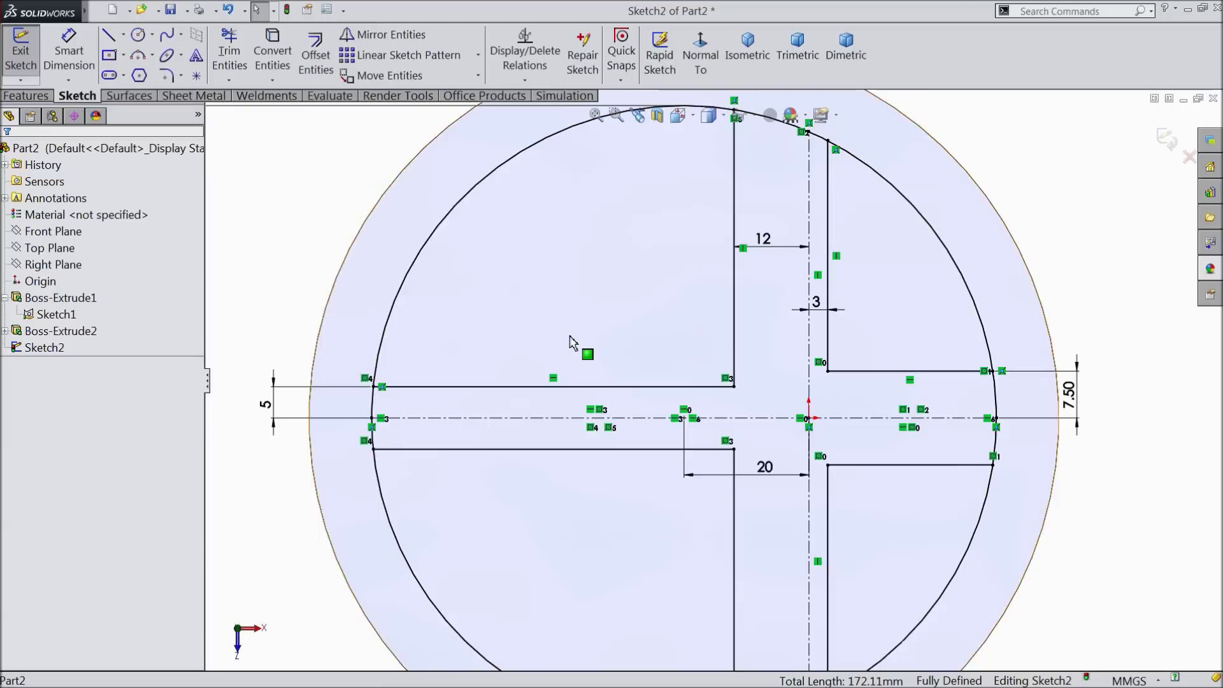
Trim to closest the circle's arc segments between the spoke lines at the left end and at the bottom.
{"action": "key", "text": "f"}
{"action": "scroll", "coordinate": [713, 452], "scroll_direction": "down", "scroll_amount": 3}
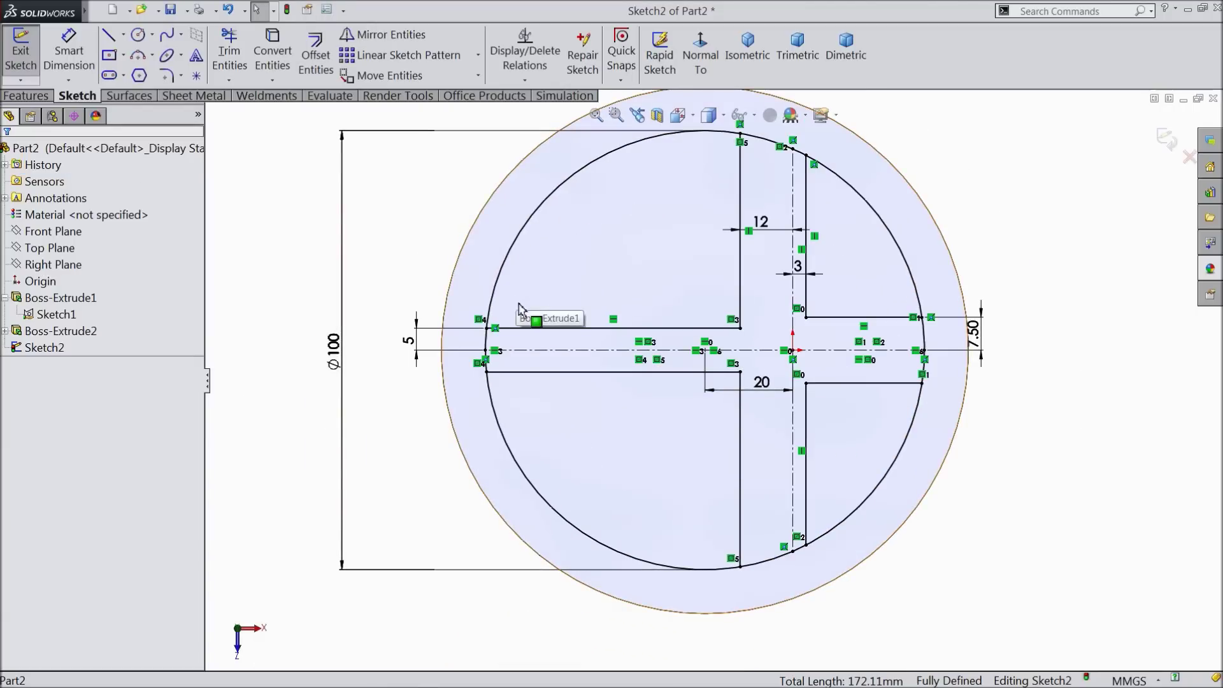
{"action": "key", "text": "Return"}
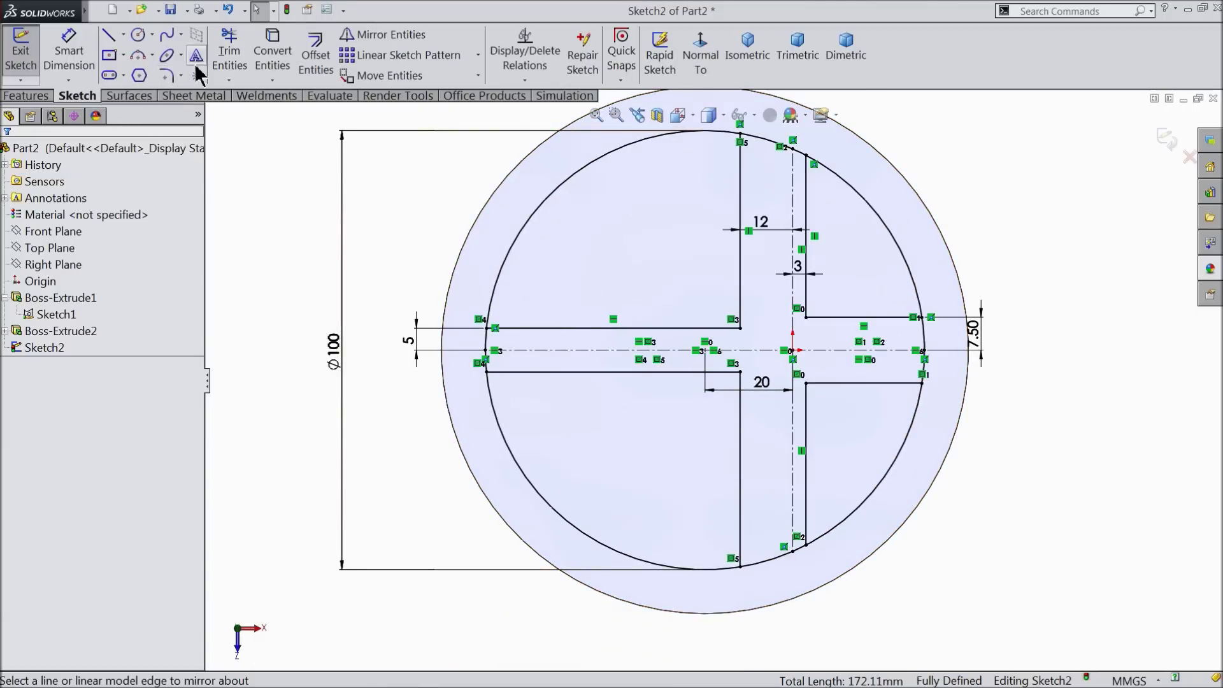
{"action": "left_click", "coordinate": [229, 54]}
{"action": "scroll", "coordinate": [468, 358], "scroll_direction": "down", "scroll_amount": 3}
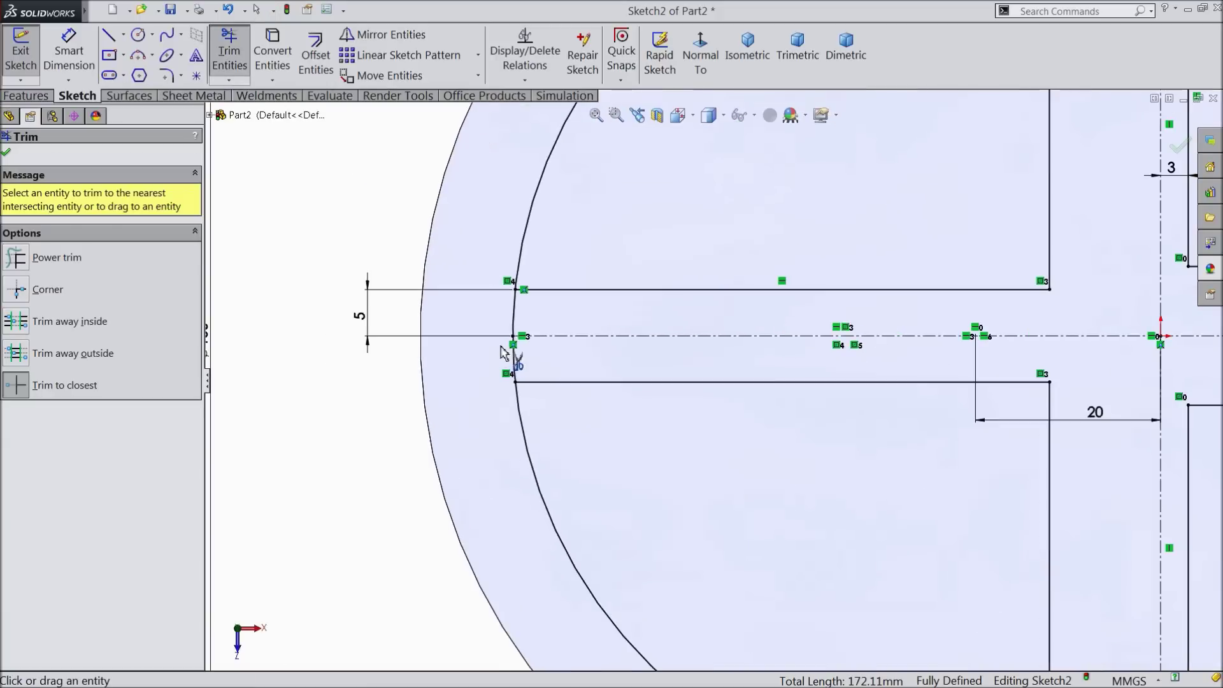
{"action": "left_click", "coordinate": [516, 317]}
{"action": "left_click", "coordinate": [516, 360]}
{"action": "scroll", "coordinate": [800, 390], "scroll_direction": "up", "scroll_amount": 4}
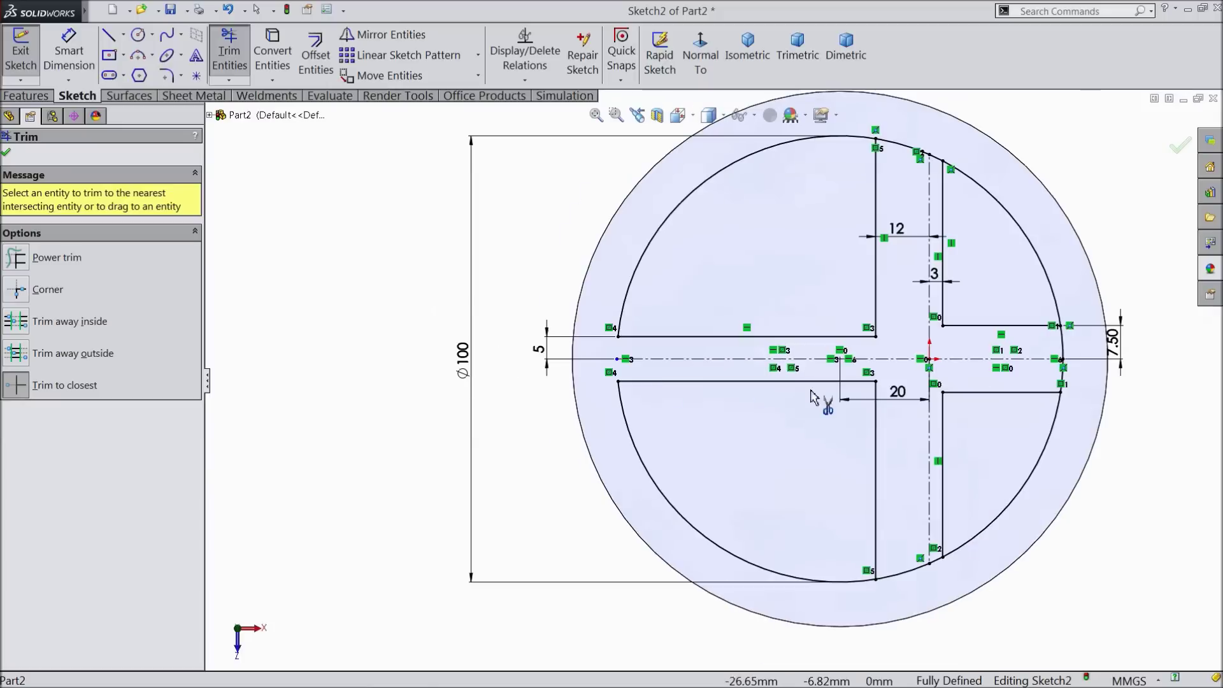
{"action": "scroll", "coordinate": [892, 561], "scroll_direction": "down", "scroll_amount": 3}
{"action": "left_click", "coordinate": [899, 552]}
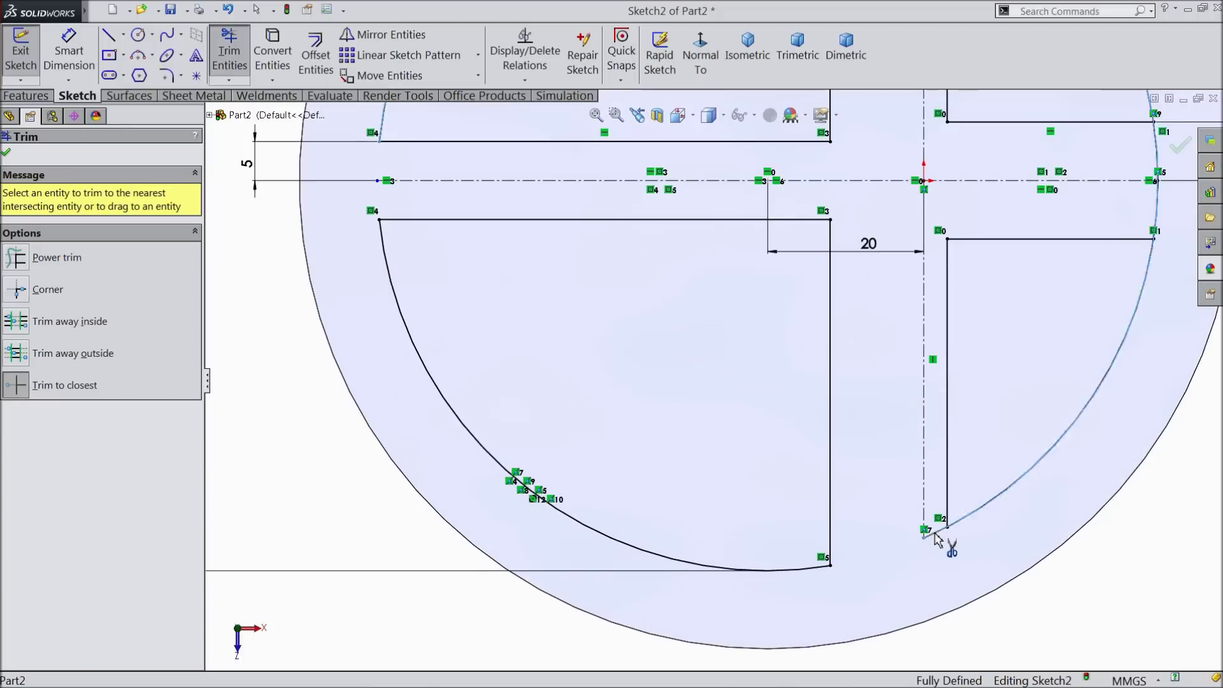
Trim the circle's remaining arc segments between the spoke lines at the right end and at the top.
{"action": "scroll", "coordinate": [942, 424], "scroll_direction": "up", "scroll_amount": 4}
{"action": "scroll", "coordinate": [1008, 254], "scroll_direction": "down", "scroll_amount": 4}
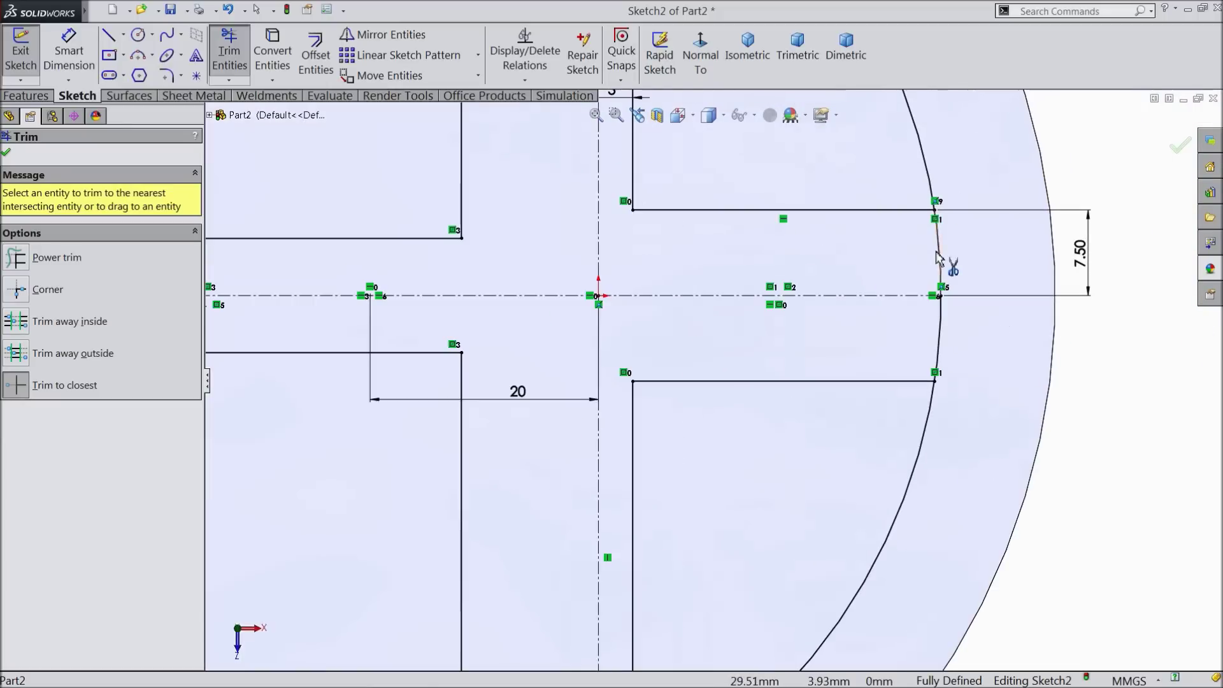
{"action": "left_click", "coordinate": [946, 332]}
{"action": "scroll", "coordinate": [868, 320], "scroll_direction": "up", "scroll_amount": 4}
{"action": "scroll", "coordinate": [649, 153], "scroll_direction": "up", "scroll_amount": 1}
{"action": "scroll", "coordinate": [648, 163], "scroll_direction": "down", "scroll_amount": 4}
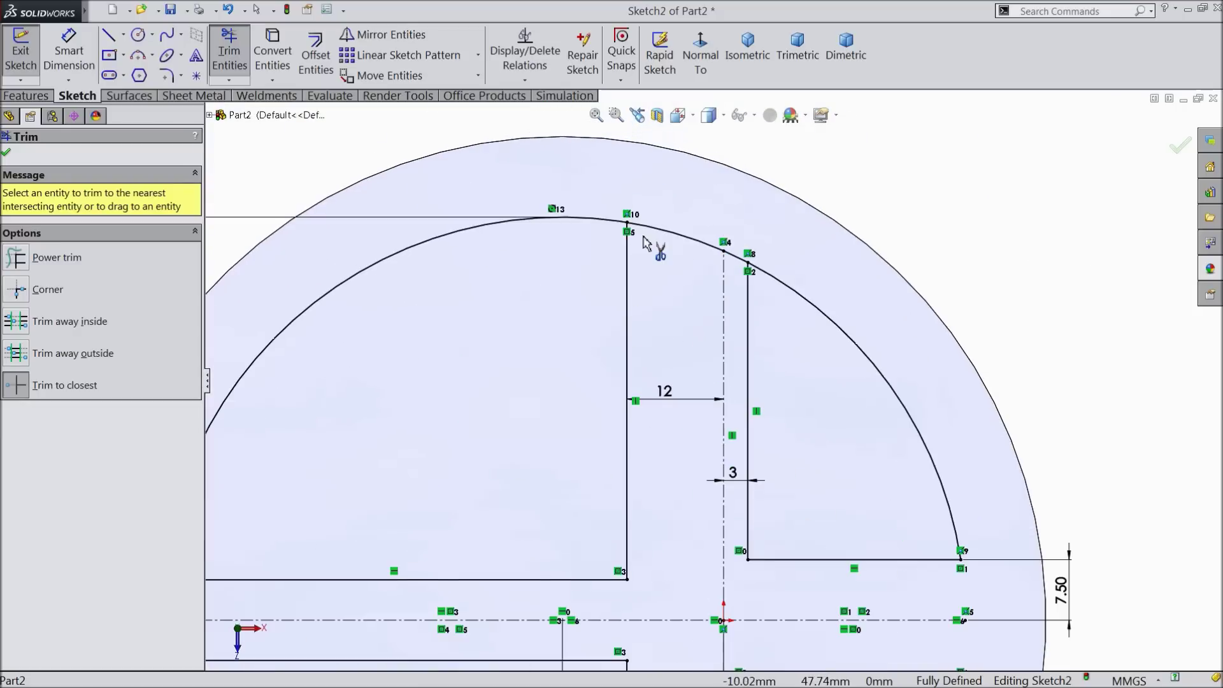
{"action": "left_click", "coordinate": [660, 229]}
{"action": "left_click", "coordinate": [736, 258]}
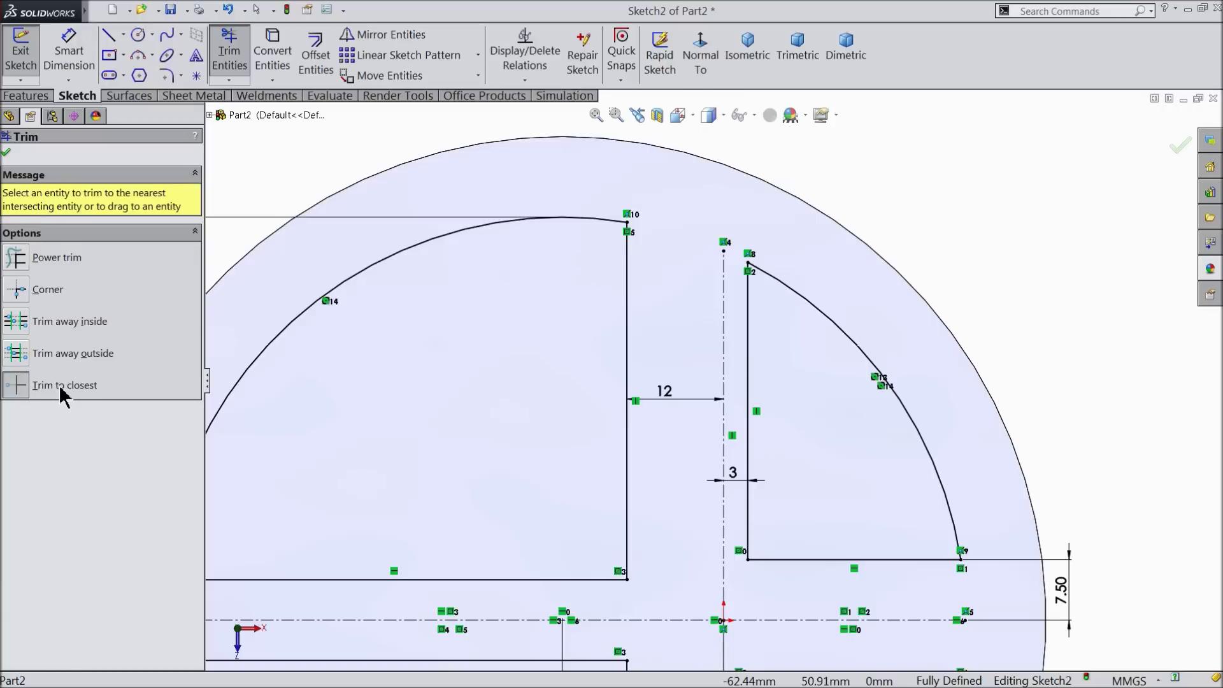
{"action": "left_click", "coordinate": [7, 153]}
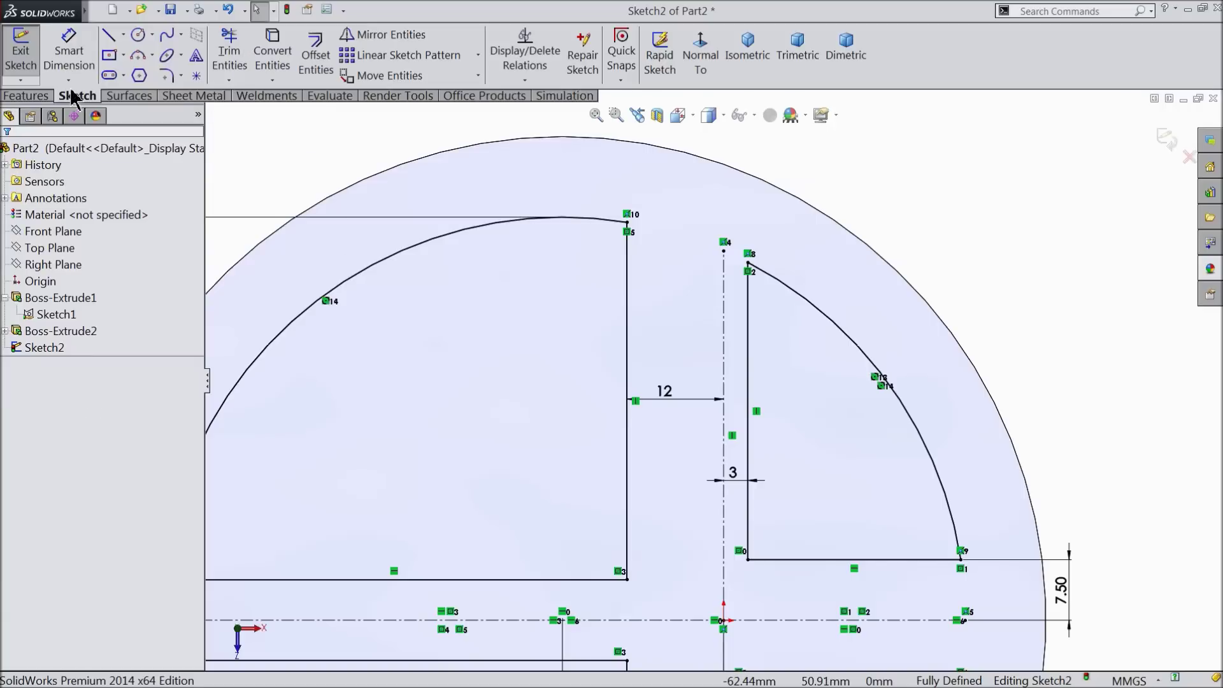
Round all corners of the four cutout profiles with 5 mm sketch fillets, keeping constrained corners.
{"action": "left_click", "coordinate": [167, 76]}
{"action": "type", "text": "5"}
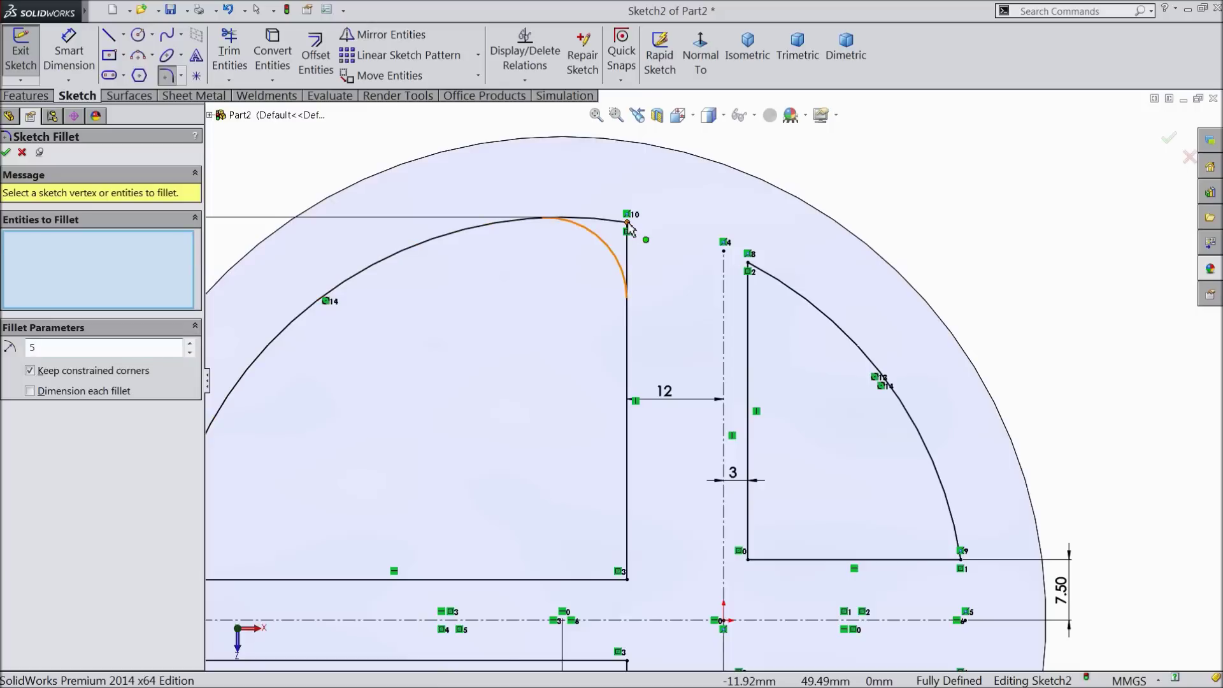
{"action": "left_click", "coordinate": [628, 223]}
{"action": "scroll", "coordinate": [664, 265], "scroll_direction": "up", "scroll_amount": 5}
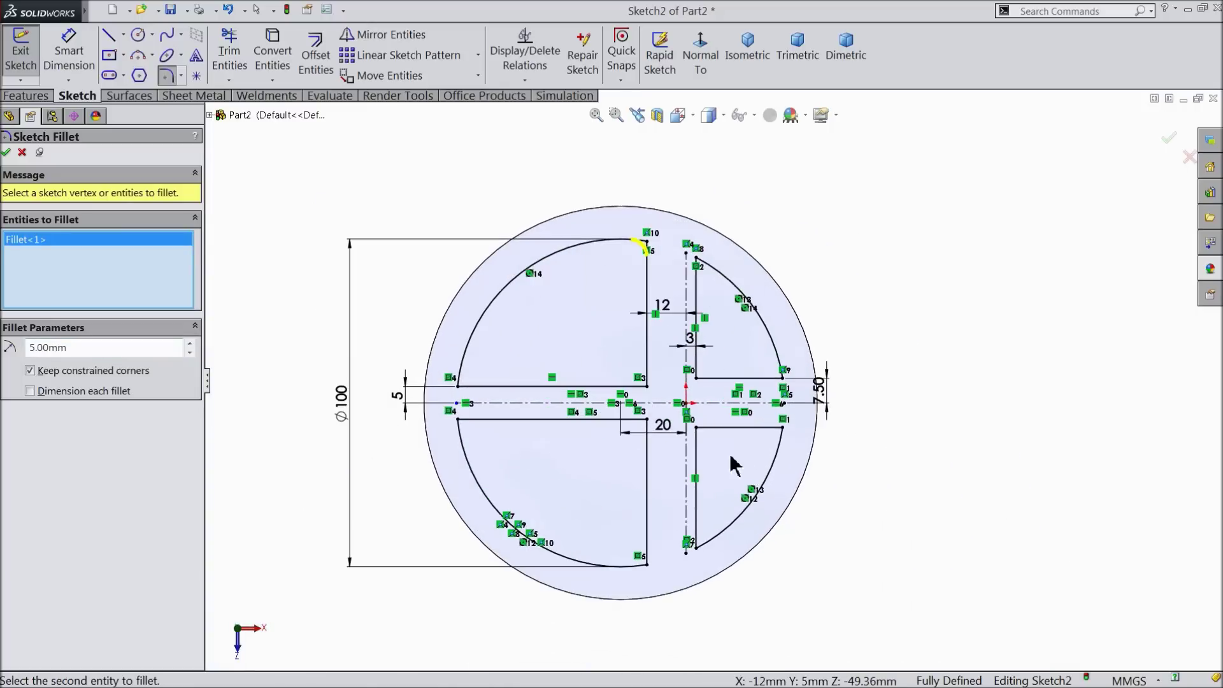
{"action": "mouse_move", "coordinate": [368, 313]}
{"action": "left_mouse_down"}
{"action": "mouse_move", "coordinate": [772, 606]}
{"action": "mouse_move", "coordinate": [838, 602]}
{"action": "left_mouse_up"}
{"action": "scroll", "coordinate": [636, 558], "scroll_direction": "down", "scroll_amount": 2}
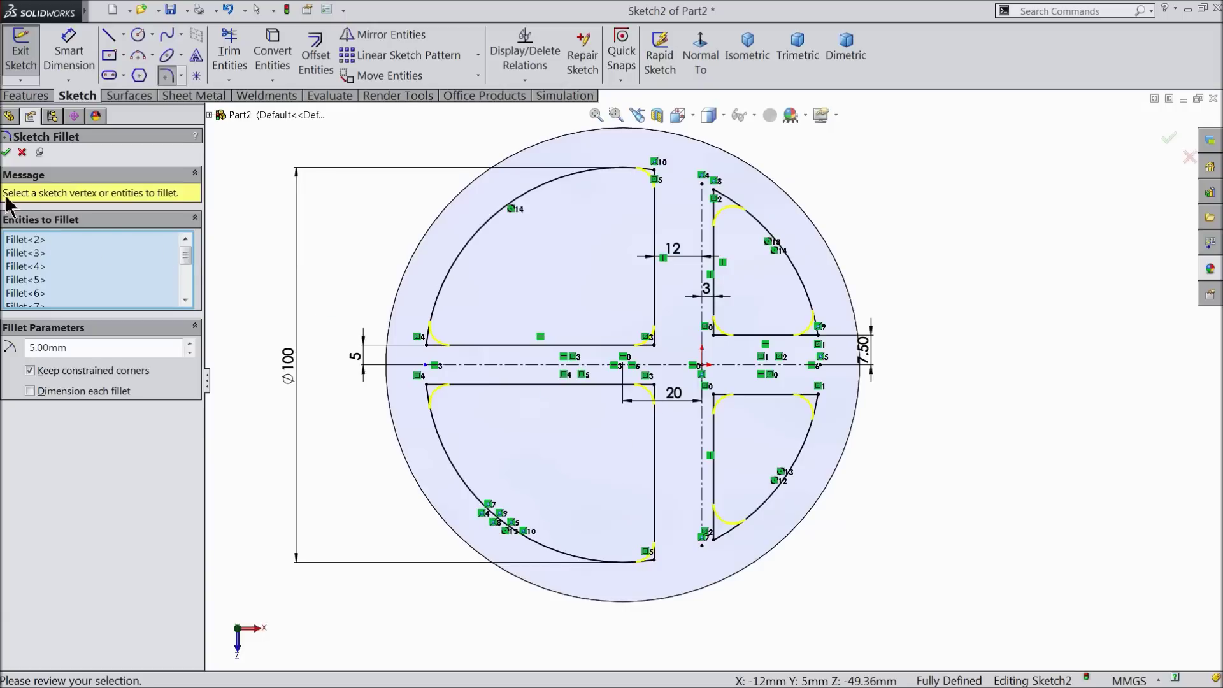
{"action": "left_click", "coordinate": [8, 153]}
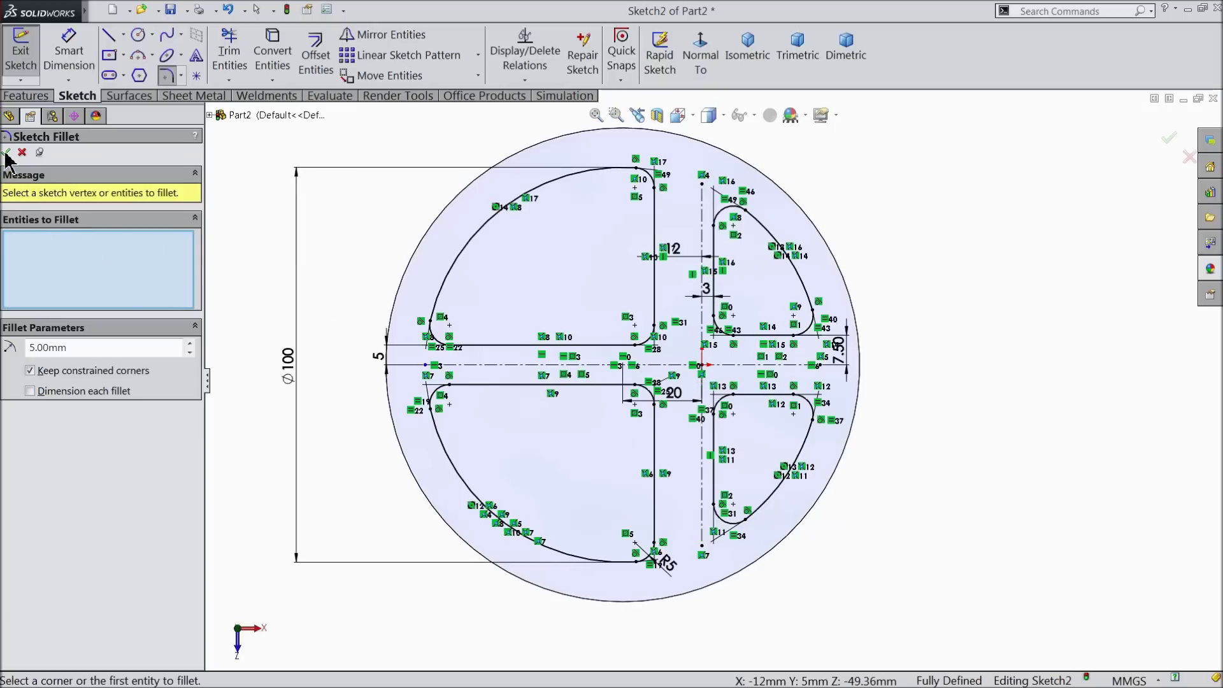
{"action": "left_click", "coordinate": [8, 153]}
Extrude-cut the four cutout profiles through the disc, using Up To Surface with the disc's shaft-side face as the limit.
{"action": "left_click", "coordinate": [26, 99]}
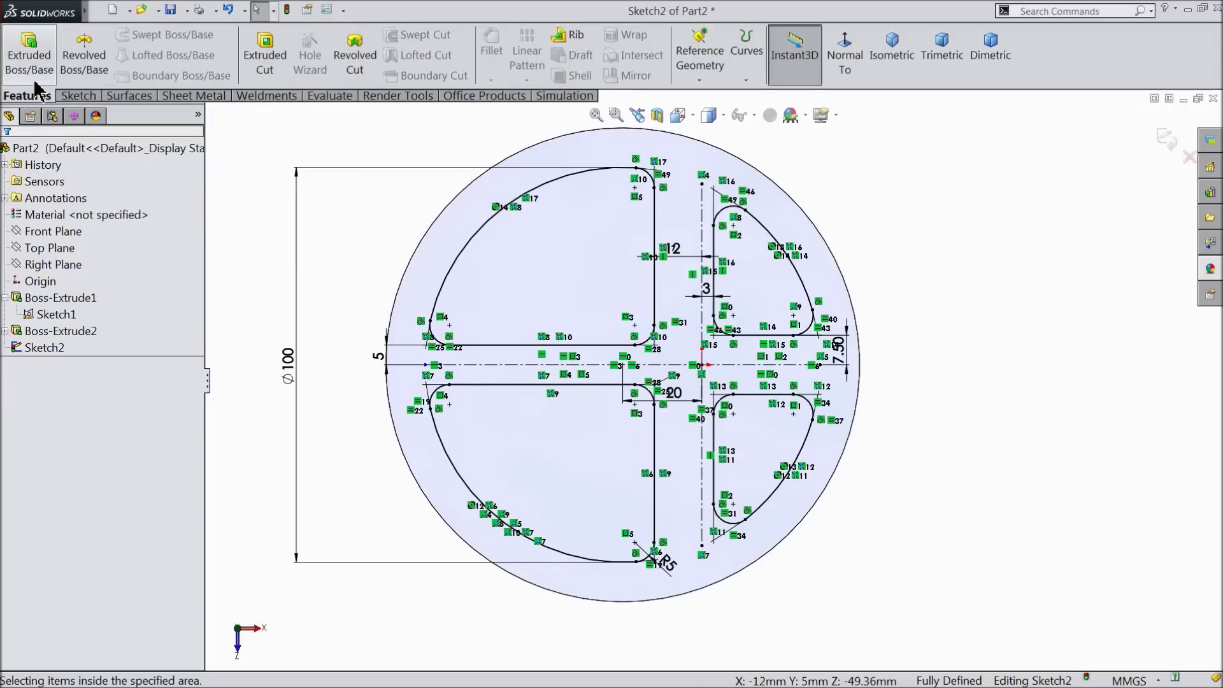
{"action": "left_click", "coordinate": [265, 61]}
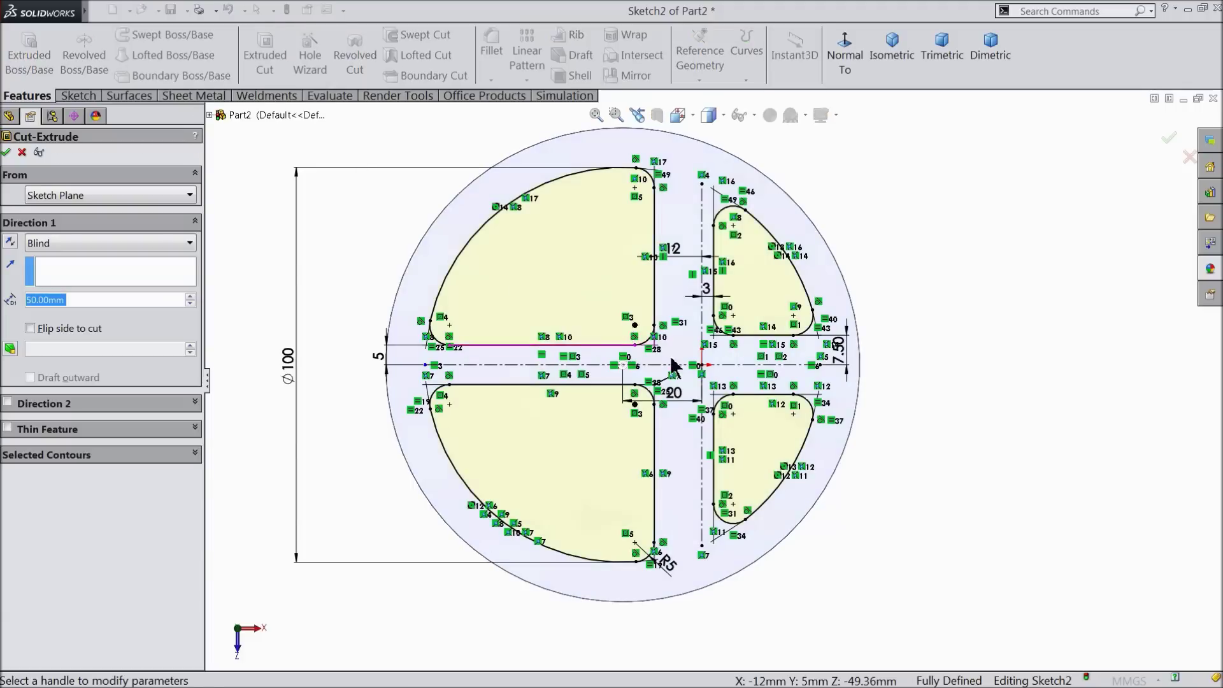
{"action": "left_click", "coordinate": [76, 243]}
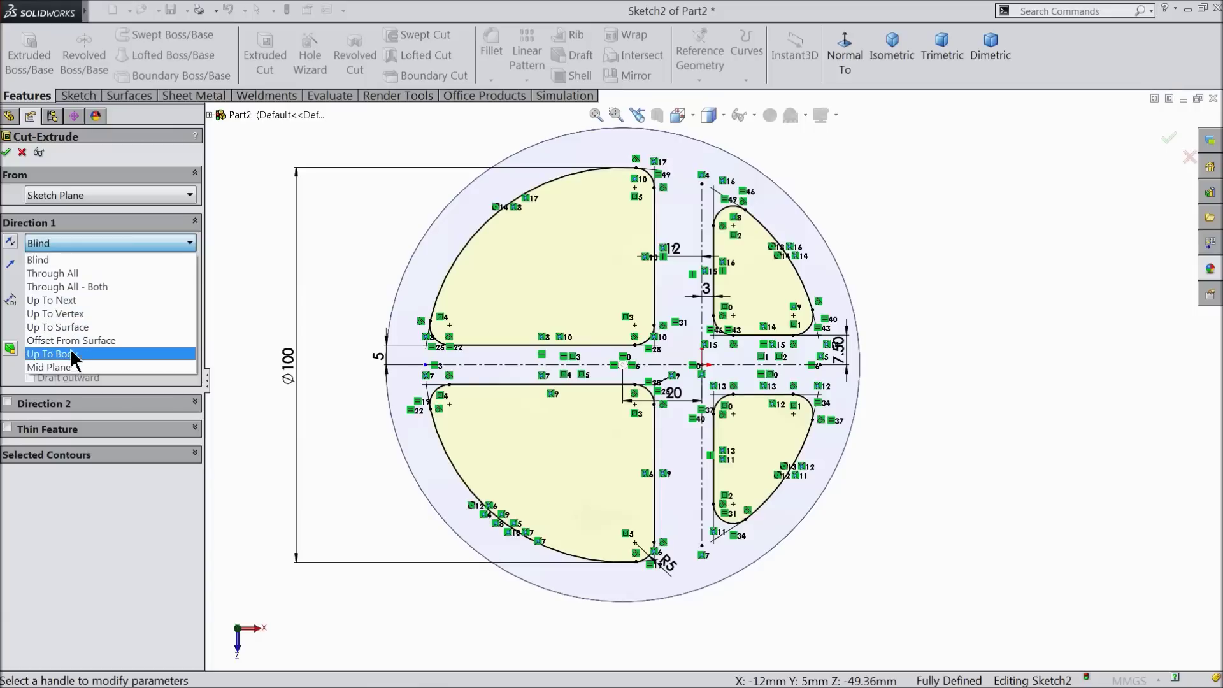
{"action": "left_click", "coordinate": [81, 327]}
{"action": "middle_click_drag", "start_coordinate": [428, 582], "coordinate": [464, 261]}
{"action": "left_click", "coordinate": [422, 316]}
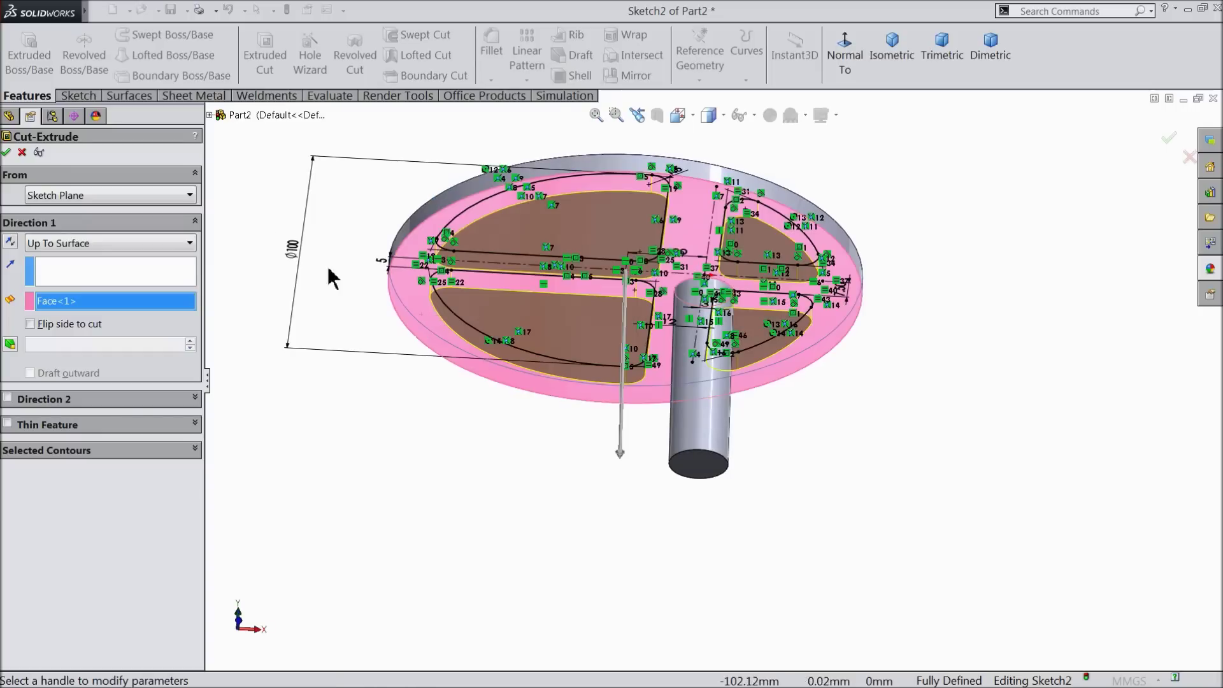
{"action": "scroll", "coordinate": [473, 265], "scroll_direction": "down", "scroll_amount": 3}
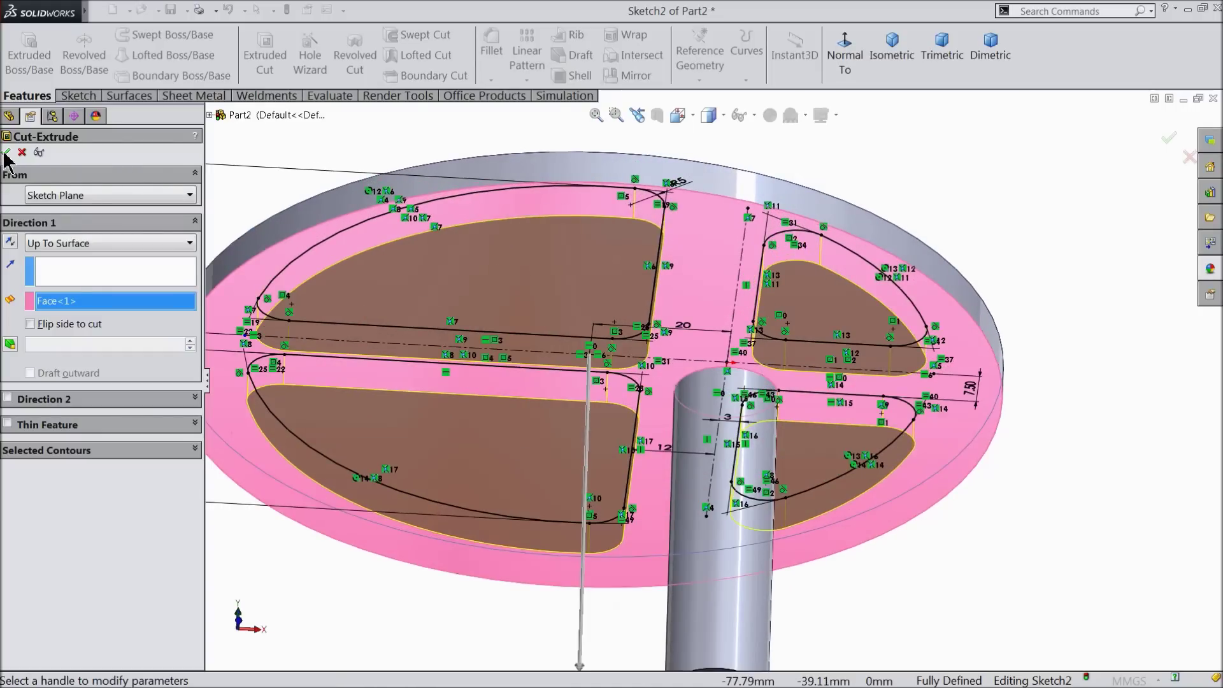
{"action": "left_click", "coordinate": [5, 153]}
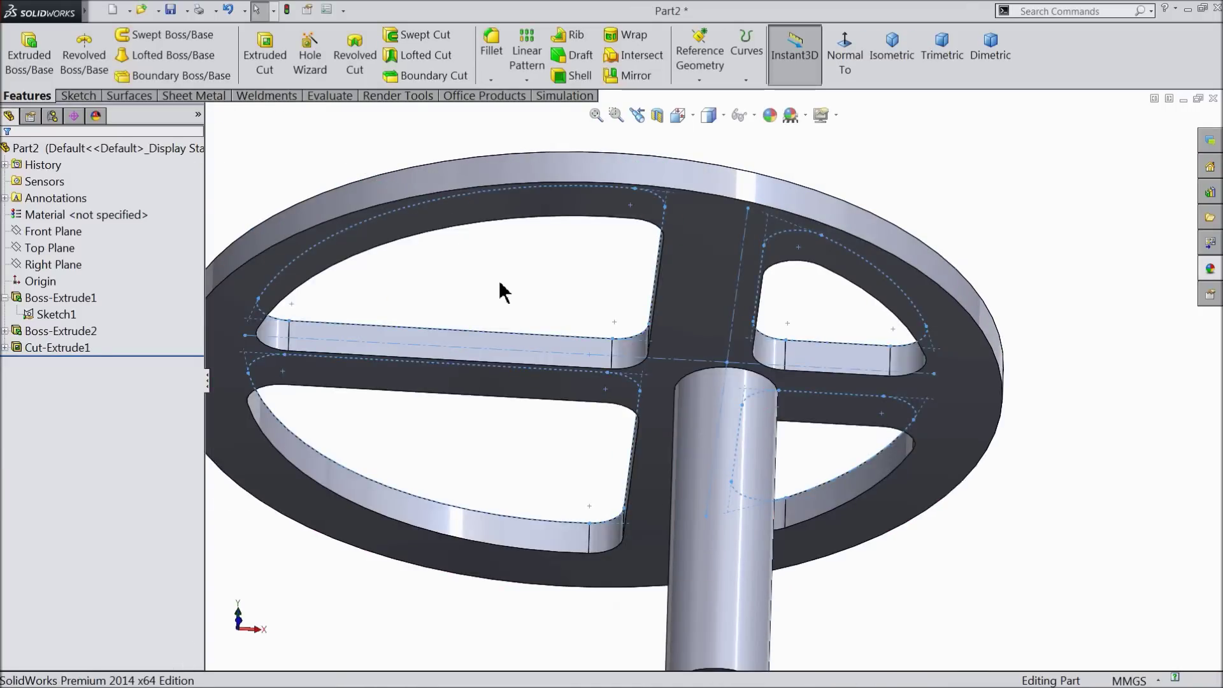
Start a new sketch on the disc's flat face opposite the shaft and view it face-on.
{"action": "mouse_move", "coordinate": [501, 285]}
{"action": "middle_mouse_down"}
{"action": "mouse_move", "coordinate": [510, 178]}
{"action": "mouse_move", "coordinate": [527, 369]}
{"action": "mouse_move", "coordinate": [569, 434]}
{"action": "mouse_move", "coordinate": [561, 419]}
{"action": "middle_mouse_up"}
{"action": "left_click", "coordinate": [628, 322]}
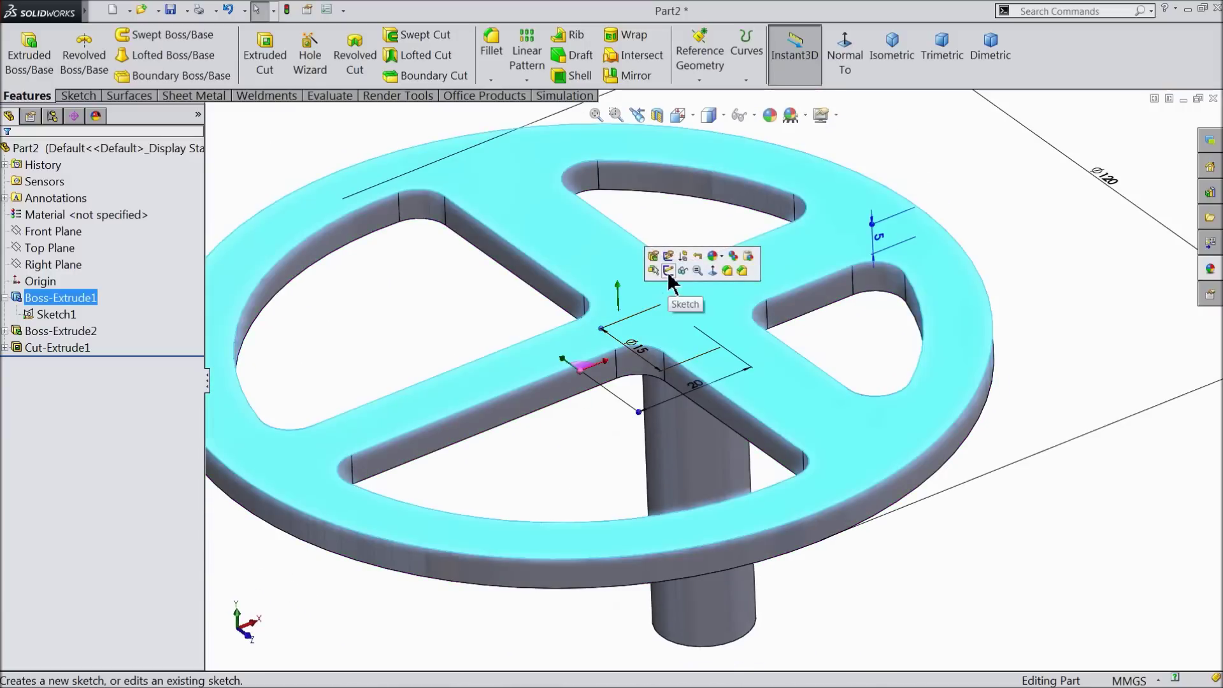
{"action": "left_click", "coordinate": [669, 271]}
{"action": "left_click", "coordinate": [845, 57]}
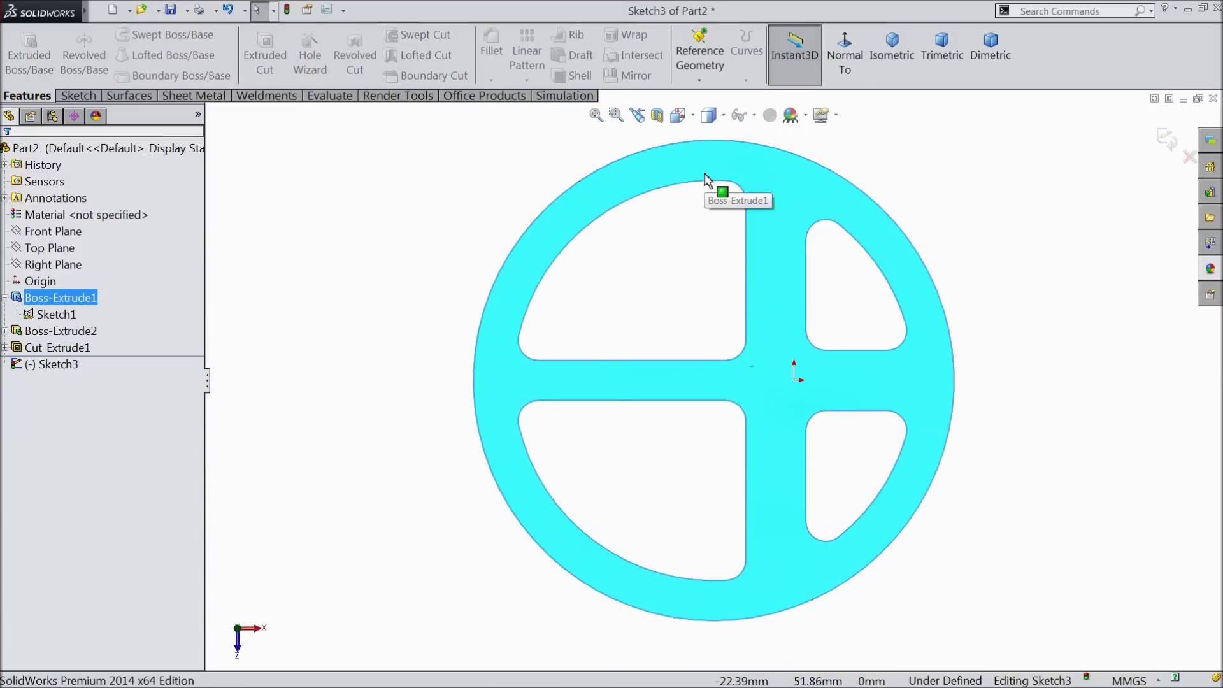
{"action": "scroll", "coordinate": [704, 179], "scroll_direction": "down", "scroll_amount": 2}
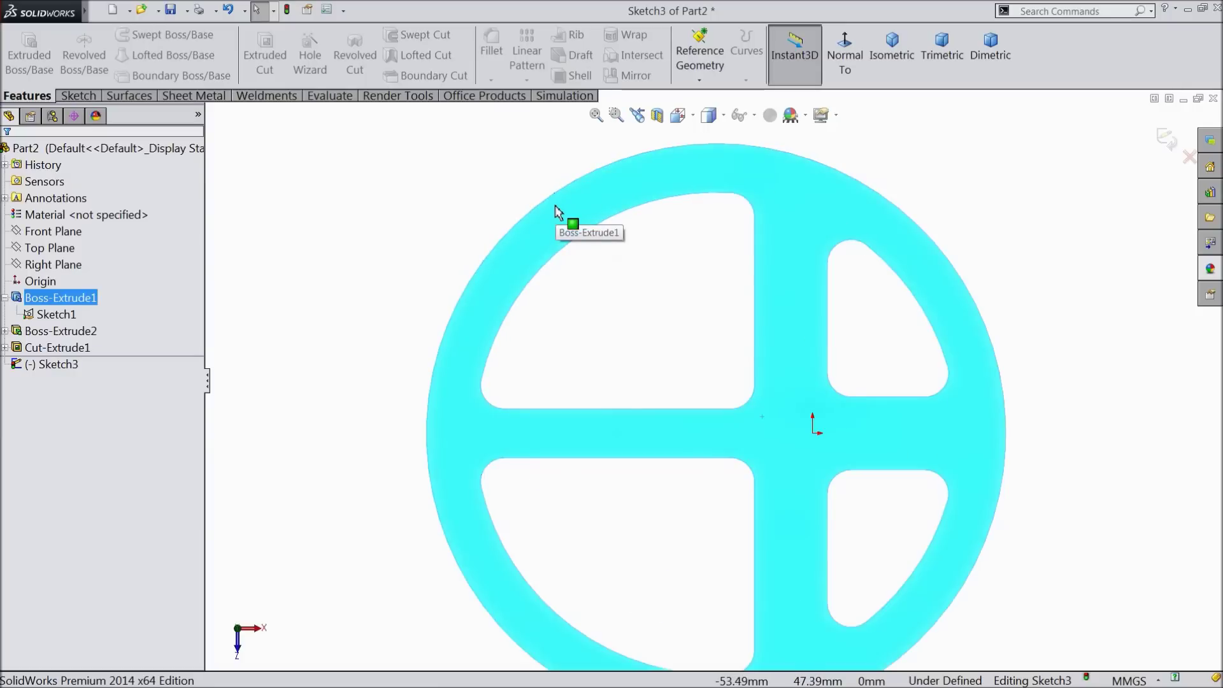
Draw a vertical construction centerline from the disc's center up to its outer edge.
{"action": "left_click", "coordinate": [79, 97]}
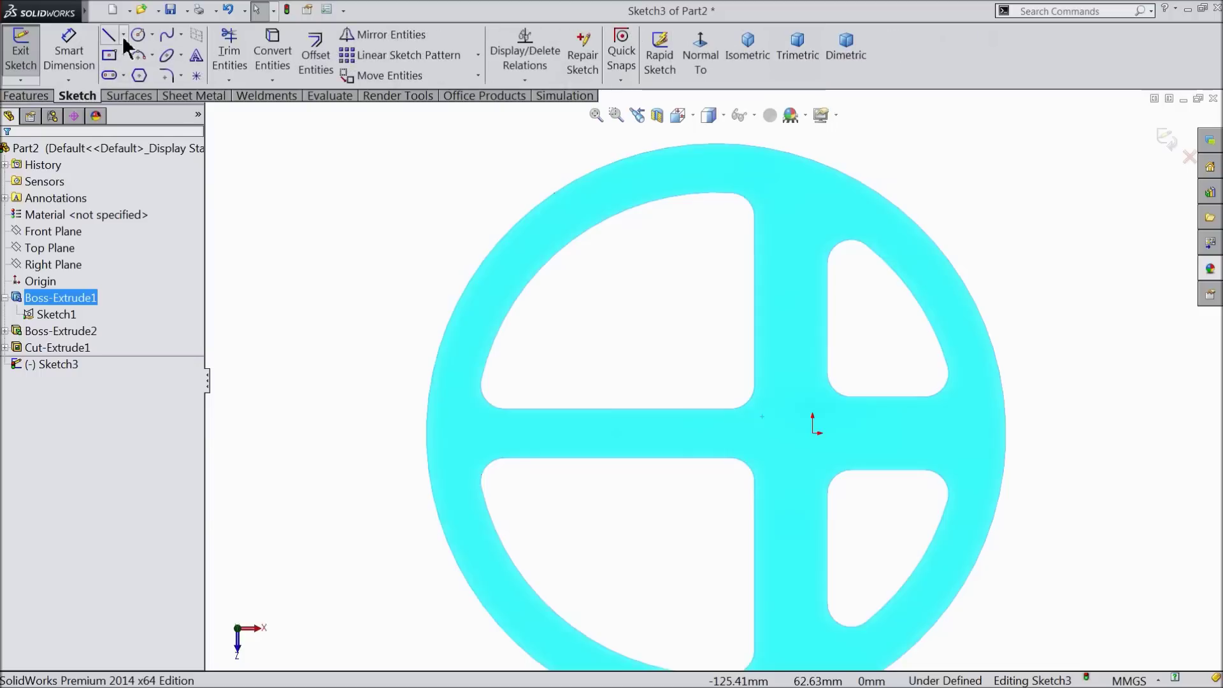
{"action": "left_click", "coordinate": [123, 35]}
{"action": "left_click", "coordinate": [127, 74]}
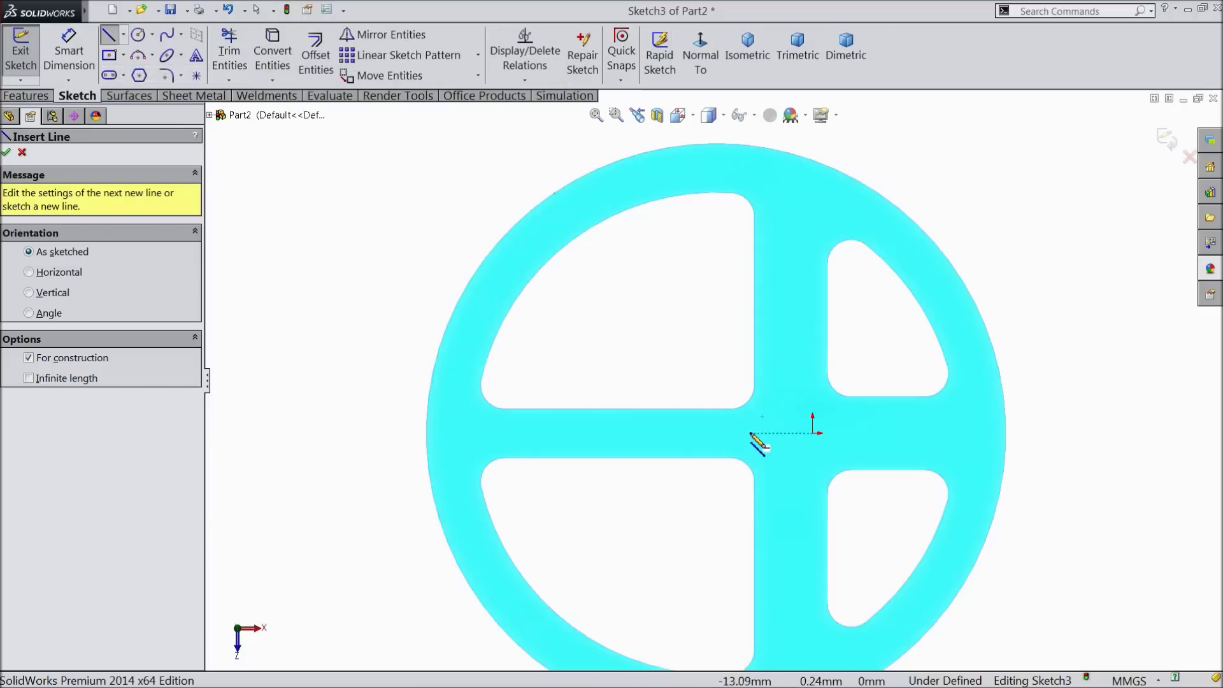
{"action": "left_click", "coordinate": [717, 433]}
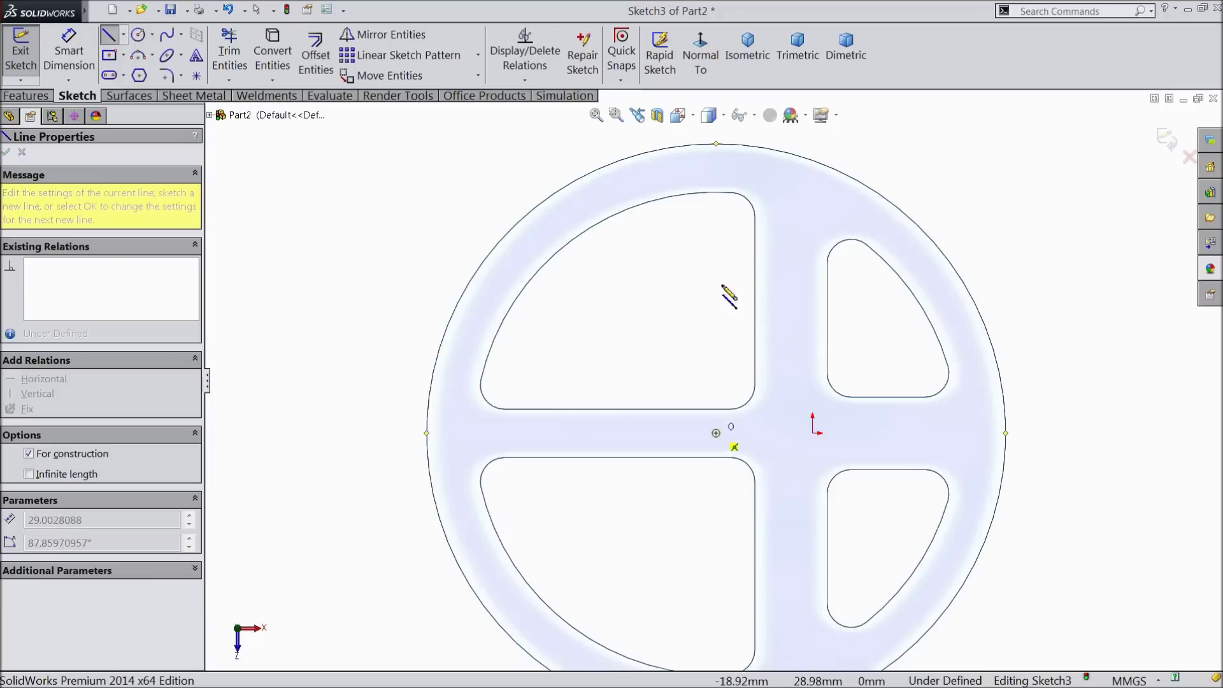
{"action": "left_click", "coordinate": [716, 145]}
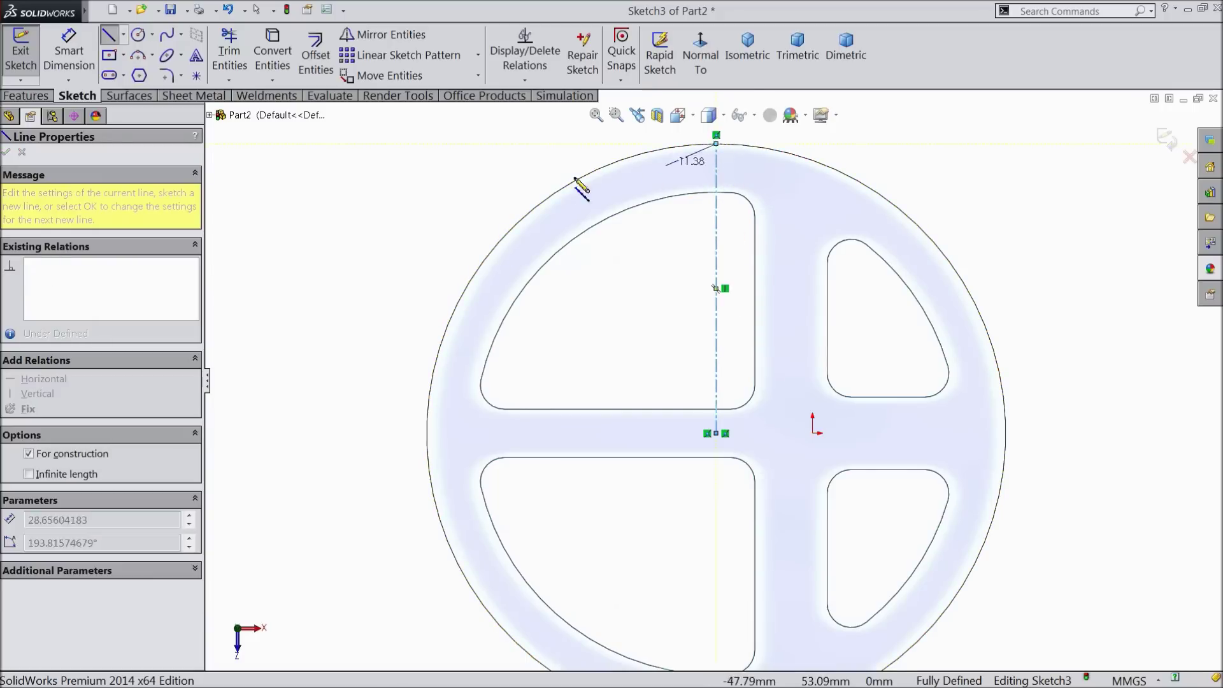
{"action": "right_click", "coordinate": [464, 169]}
{"action": "left_click", "coordinate": [491, 137]}
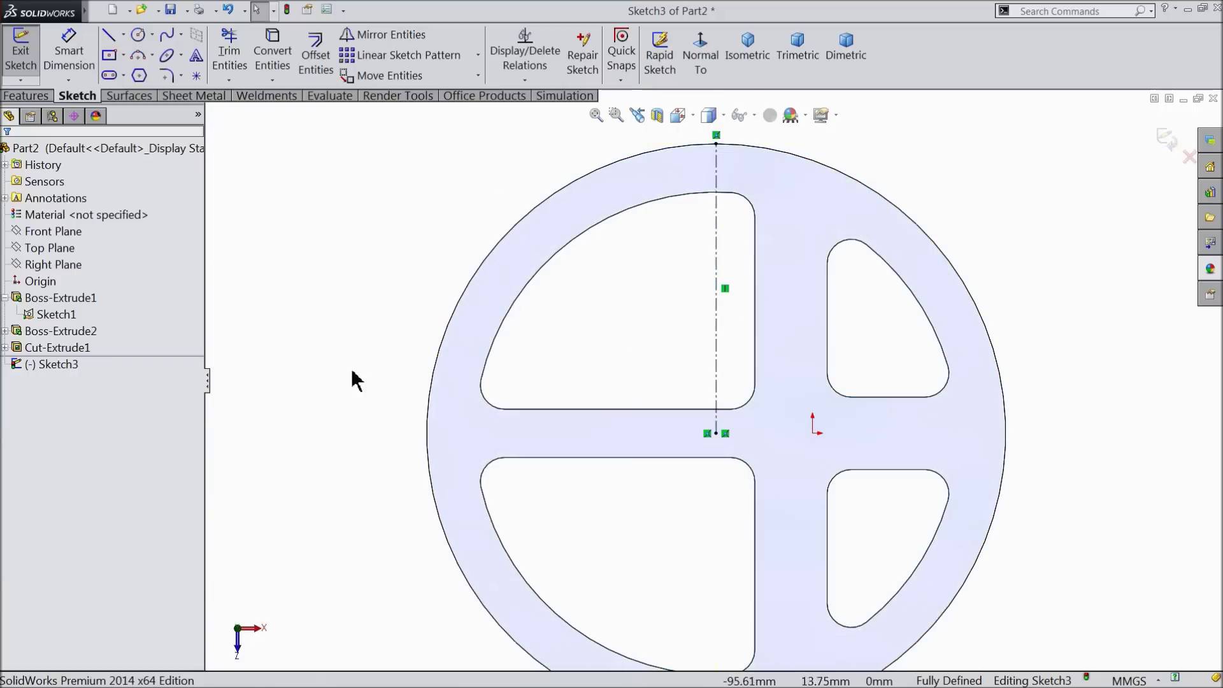
Convert the disc's outer circular edge into a sketch entity.
{"action": "scroll", "coordinate": [744, 171], "scroll_direction": "down", "scroll_amount": 2}
{"action": "scroll", "coordinate": [744, 171], "scroll_direction": "down", "scroll_amount": 3}
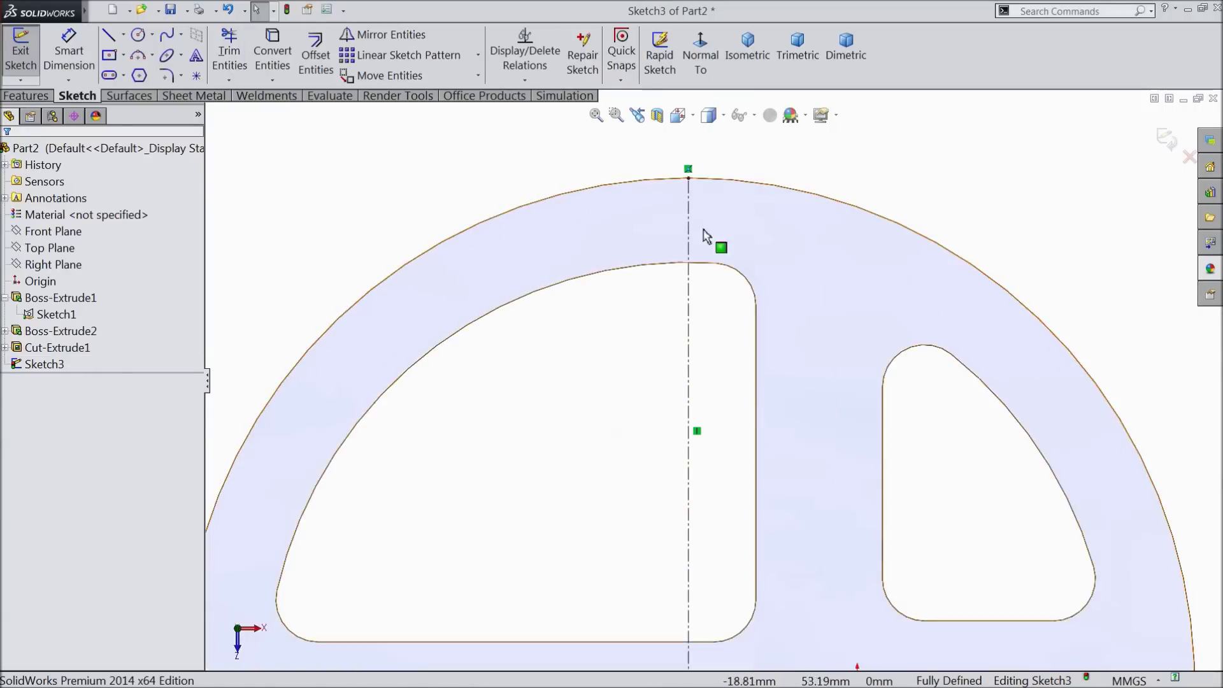
{"action": "left_click", "coordinate": [603, 181]}
{"action": "left_click", "coordinate": [273, 51]}
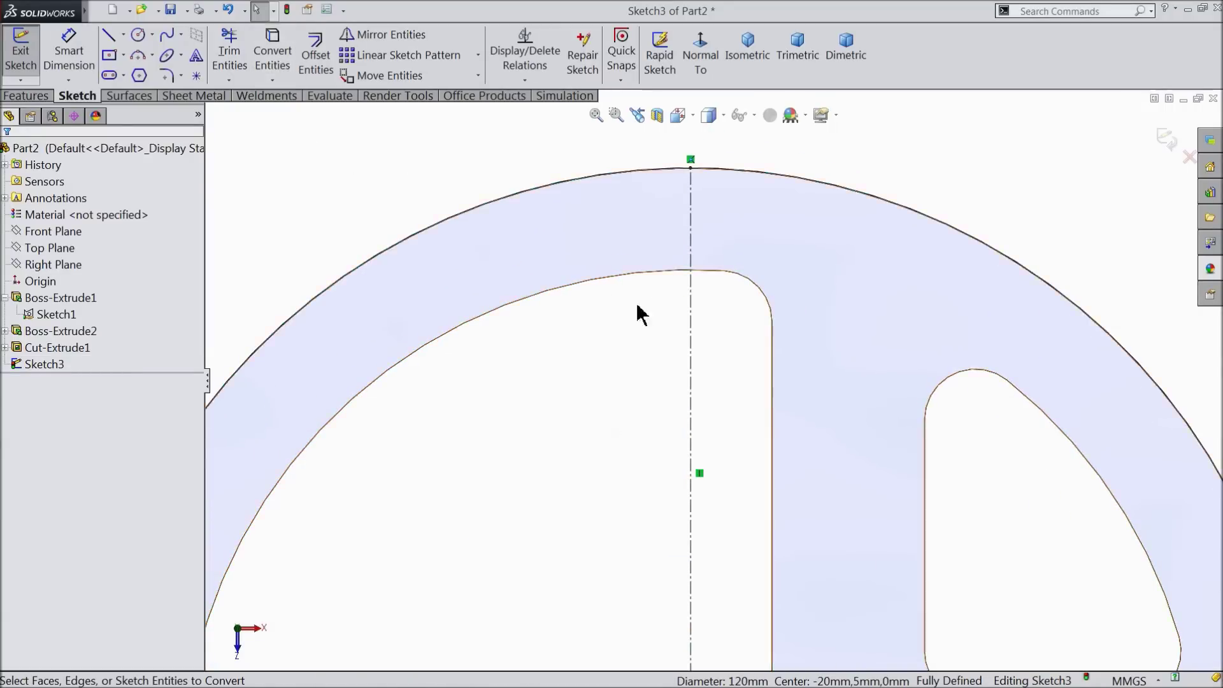
{"action": "scroll", "coordinate": [659, 333], "scroll_direction": "up", "scroll_amount": 5}
{"action": "scroll", "coordinate": [746, 466], "scroll_direction": "down", "scroll_amount": 3}
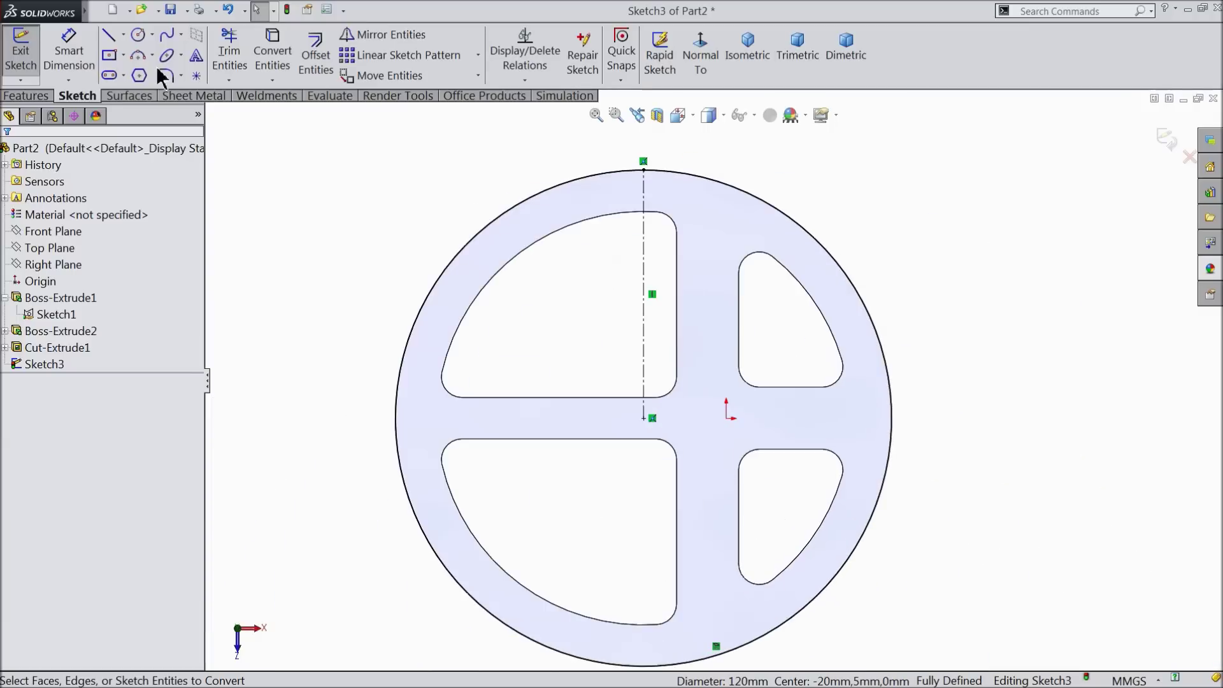
Sketch a circle of 50 mm radius at the disc's center, coinciding with the cutouts' outer arcs.
{"action": "left_click", "coordinate": [139, 33]}
{"action": "scroll", "coordinate": [675, 344], "scroll_direction": "down", "scroll_amount": 2}
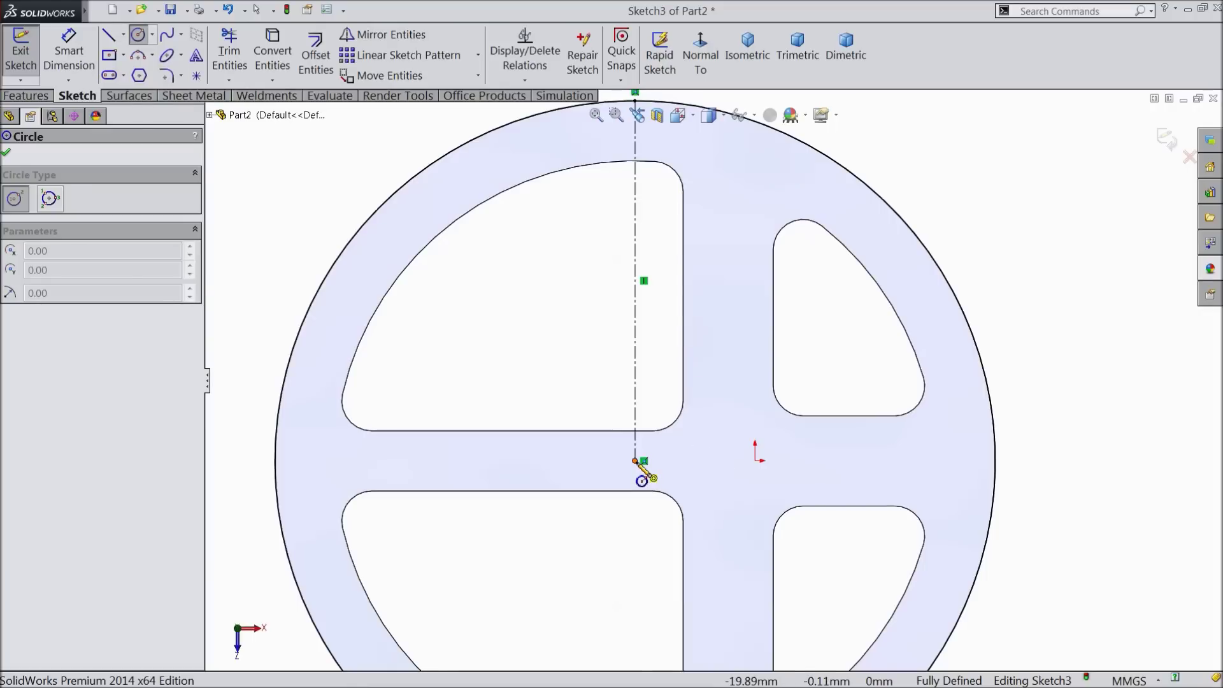
{"action": "left_click", "coordinate": [635, 461]}
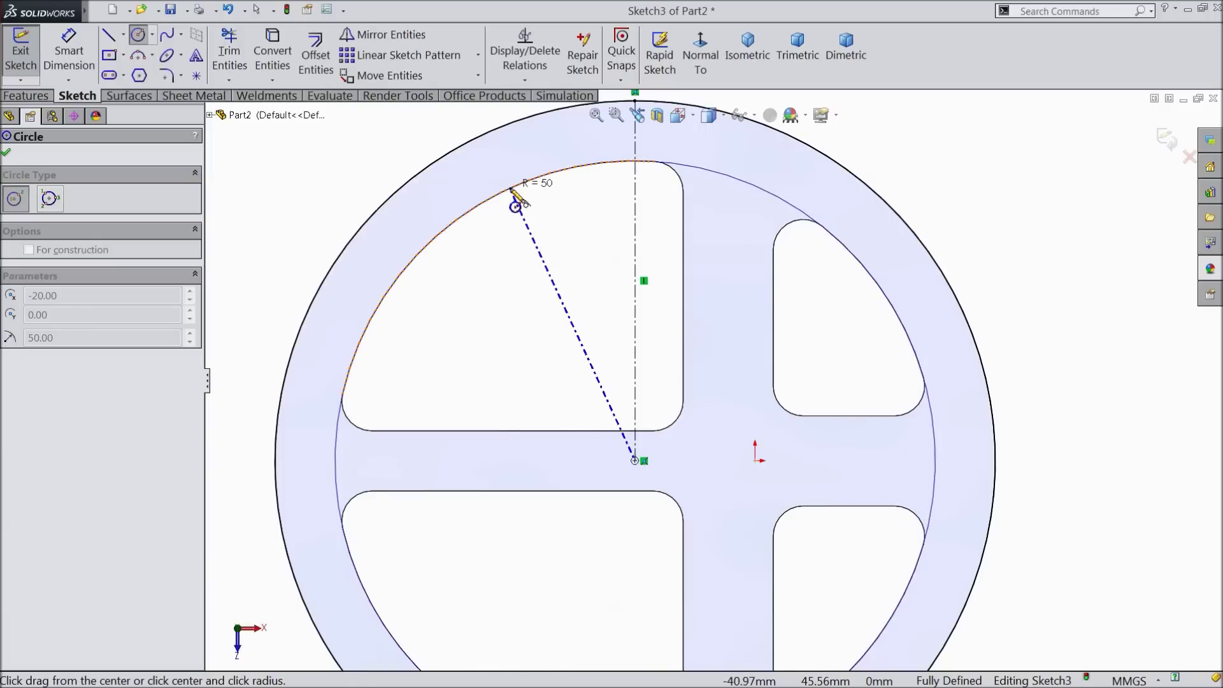
{"action": "left_click", "coordinate": [515, 207]}
{"action": "right_click", "coordinate": [468, 255]}
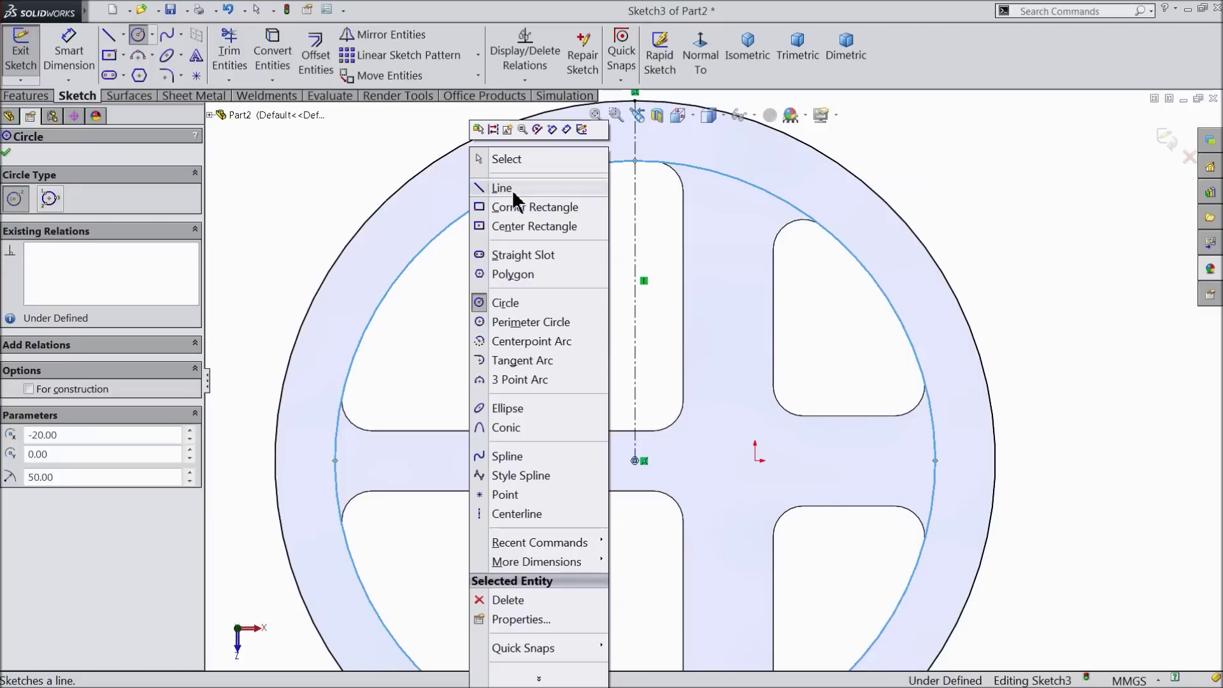
{"action": "left_click", "coordinate": [508, 159]}
{"action": "scroll", "coordinate": [537, 319], "scroll_direction": "up", "scroll_amount": 3}
{"action": "mouse_move", "coordinate": [546, 342]}
{"action": "middle_mouse_down"}
{"action": "mouse_move", "coordinate": [519, 355]}
{"action": "mouse_move", "coordinate": [569, 380]}
{"action": "middle_mouse_up"}
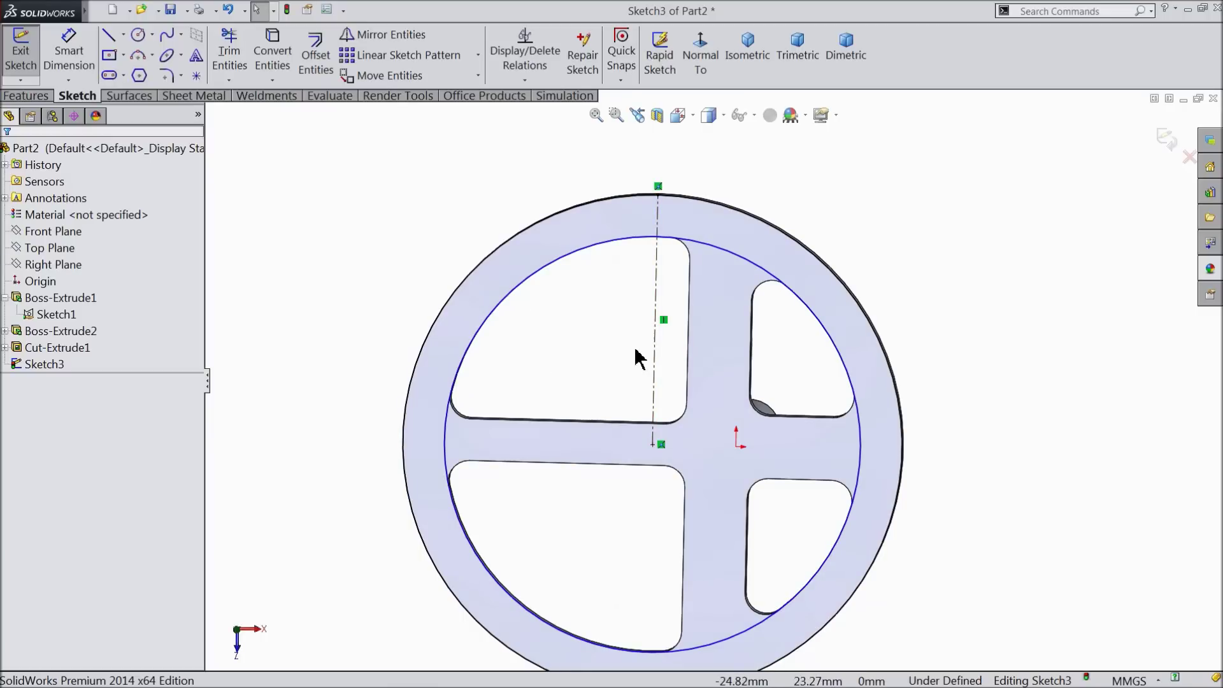
Extrude the ring between the two circles as a 5 mm blind boss merged with the disc.
{"action": "left_click", "coordinate": [19, 96]}
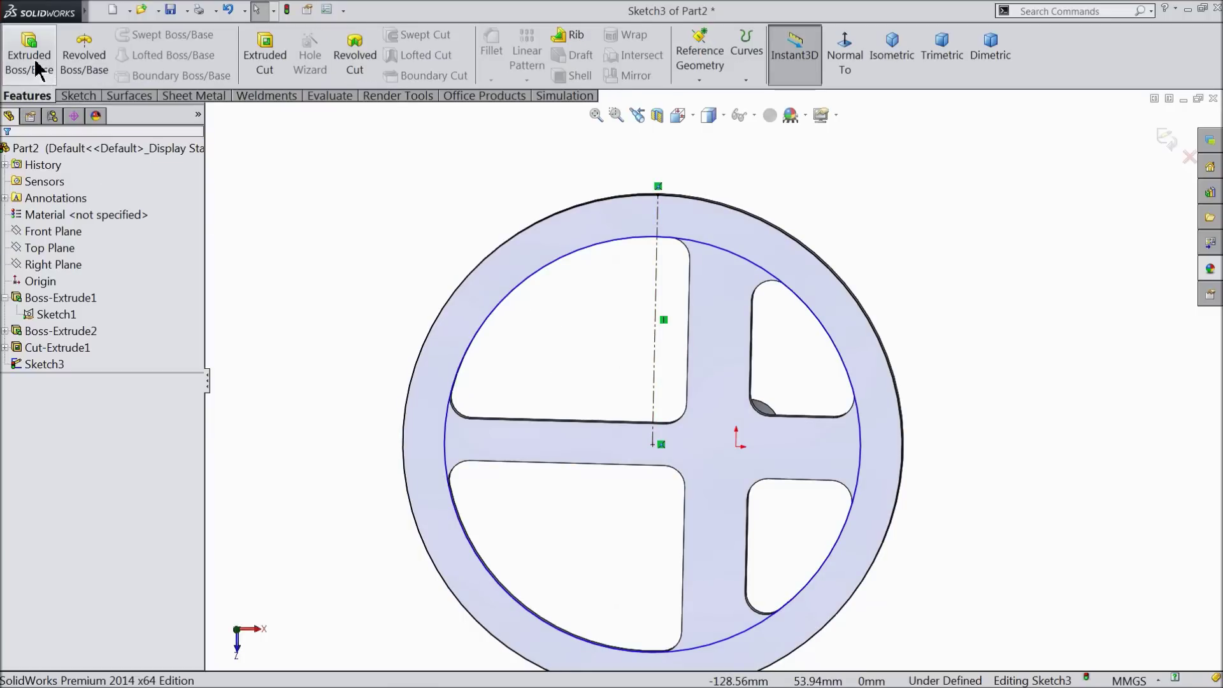
{"action": "left_click", "coordinate": [35, 67]}
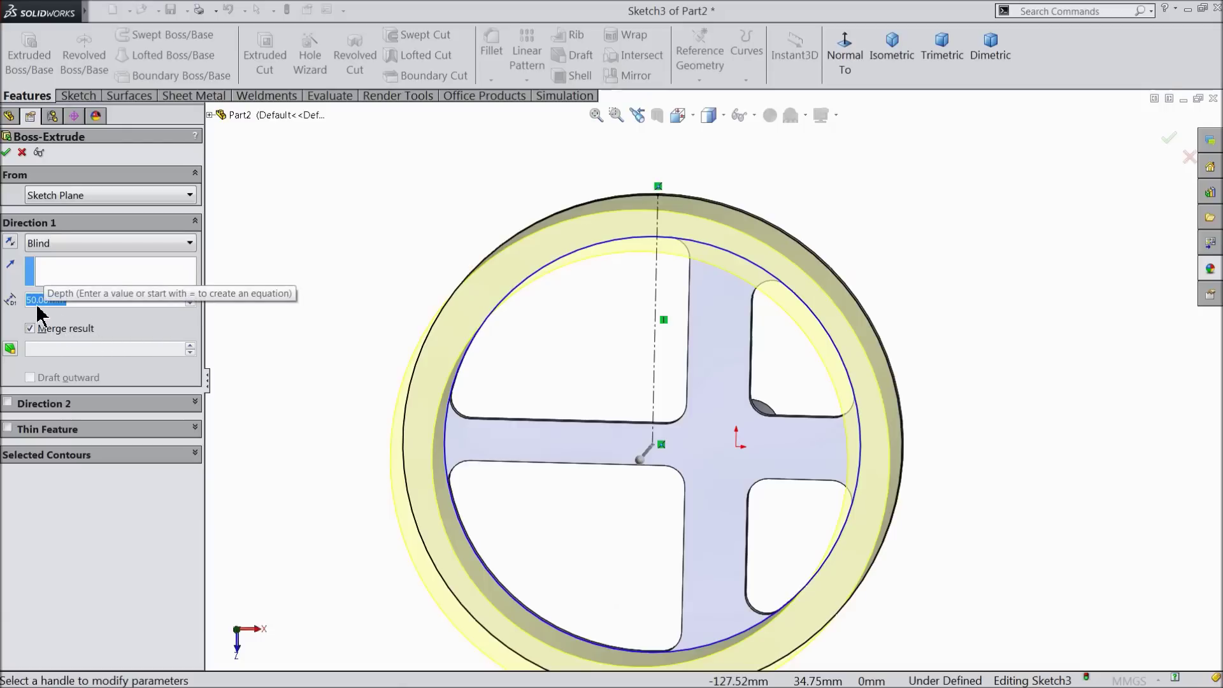
{"action": "type", "text": "5"}
{"action": "key", "text": "Return"}
{"action": "mouse_move", "coordinate": [322, 282]}
{"action": "middle_mouse_down"}
{"action": "mouse_move", "coordinate": [299, 302]}
{"action": "mouse_move", "coordinate": [313, 300]}
{"action": "middle_mouse_up"}
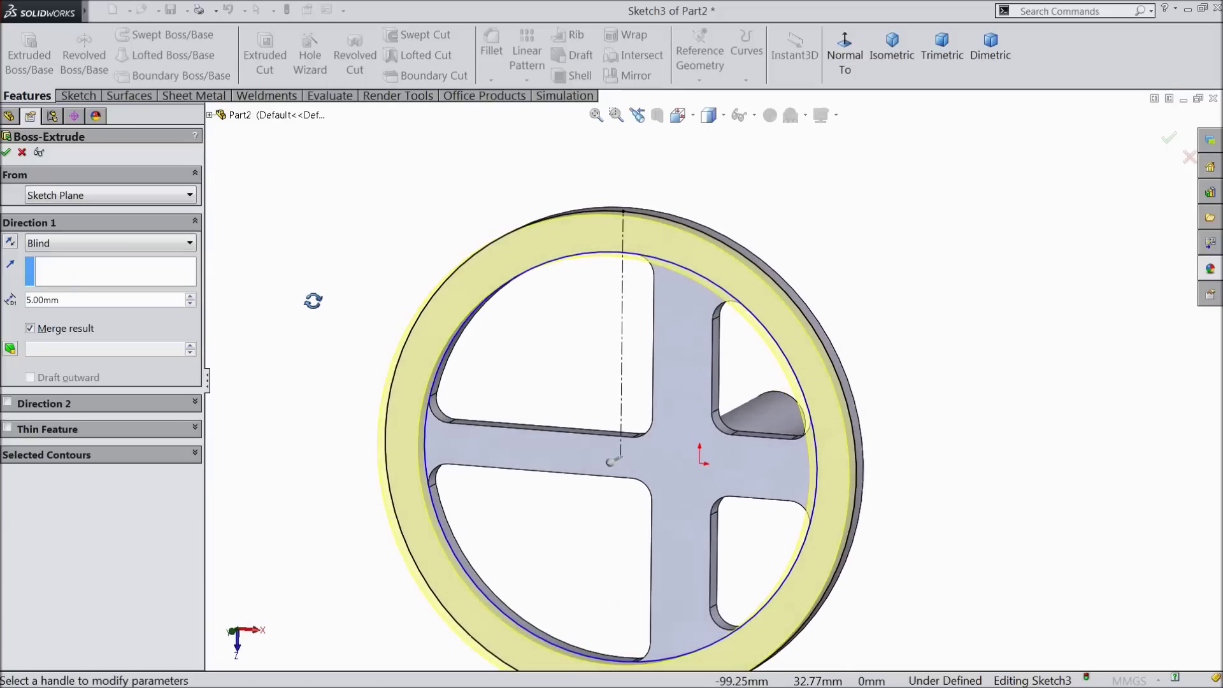
{"action": "left_click", "coordinate": [5, 153]}
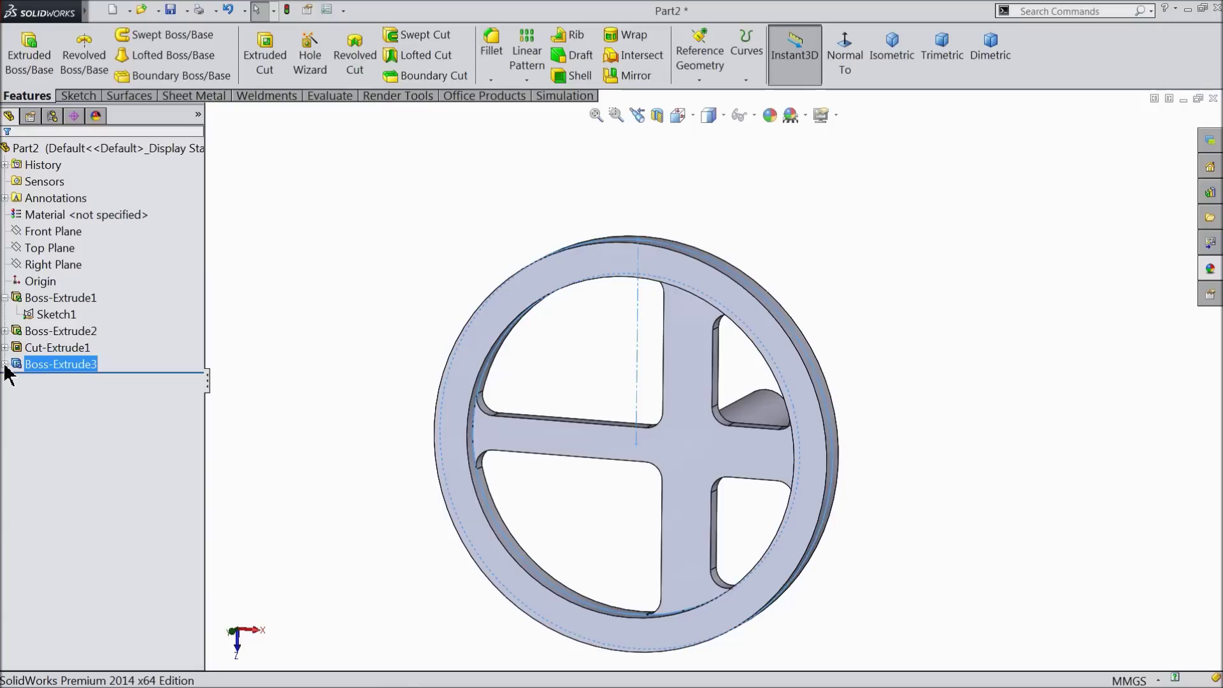
Start a new sketch on the raised ring's flat face and view it face-on.
{"action": "left_click", "coordinate": [361, 266]}
{"action": "middle_click_drag", "start_coordinate": [362, 266], "coordinate": [393, 189]}
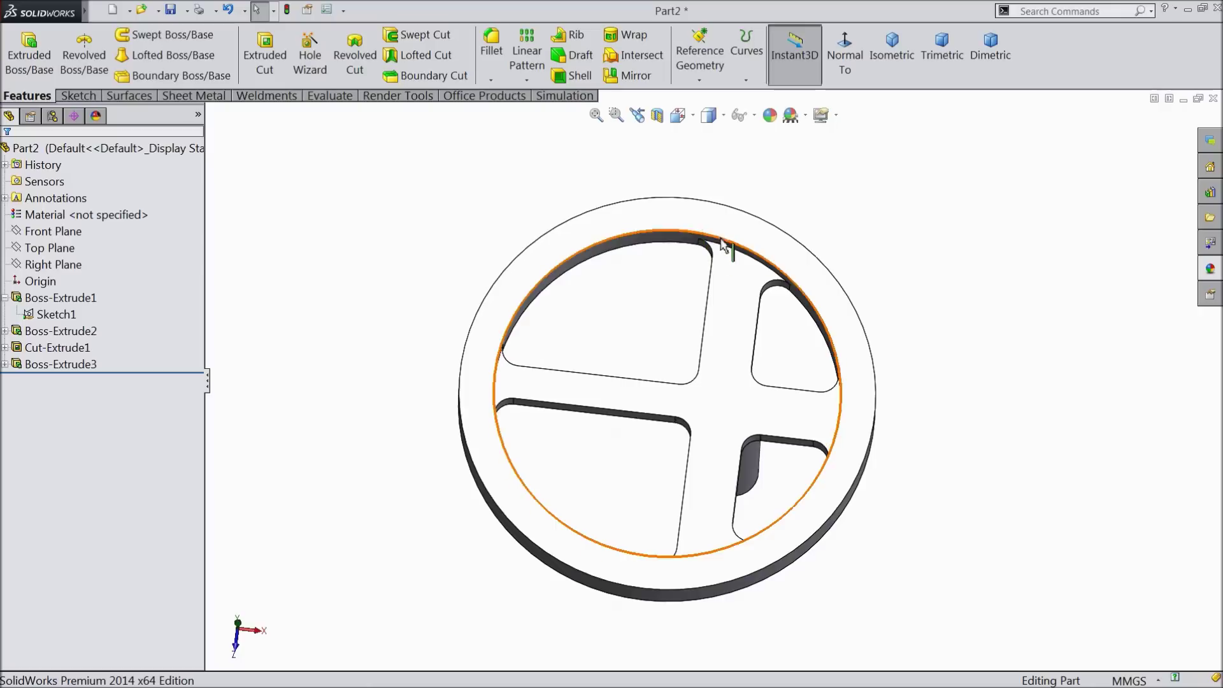
{"action": "left_click", "coordinate": [674, 213]}
{"action": "left_click", "coordinate": [714, 177]}
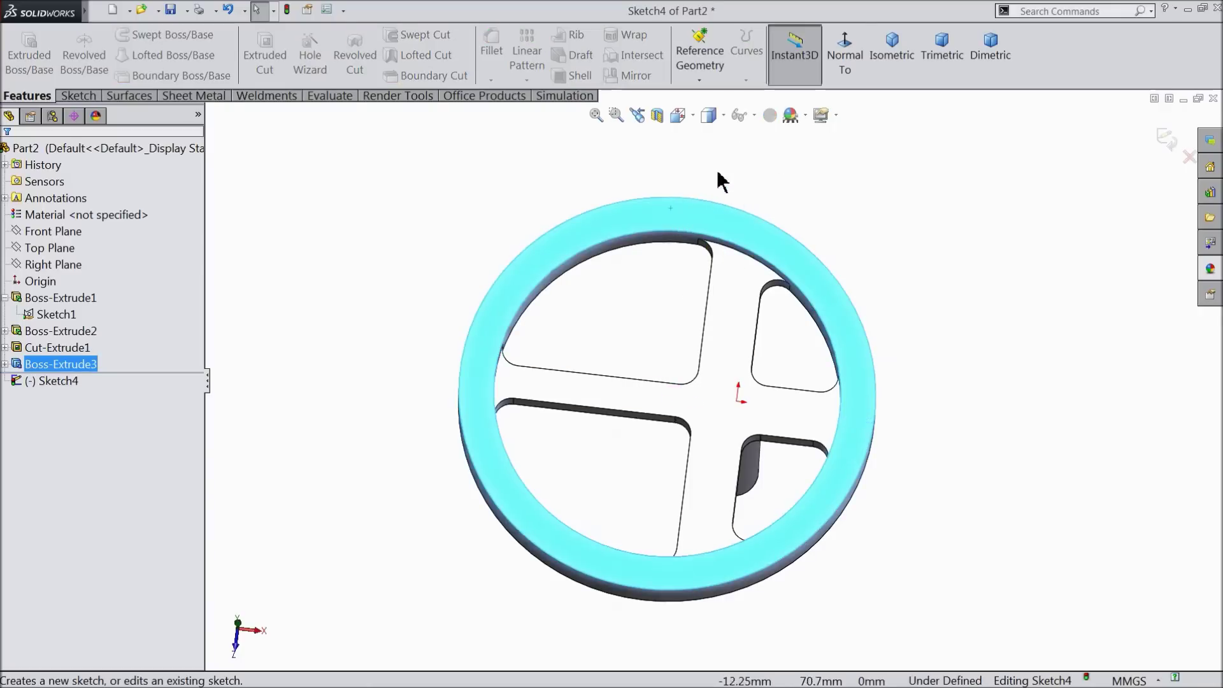
{"action": "left_click", "coordinate": [844, 58]}
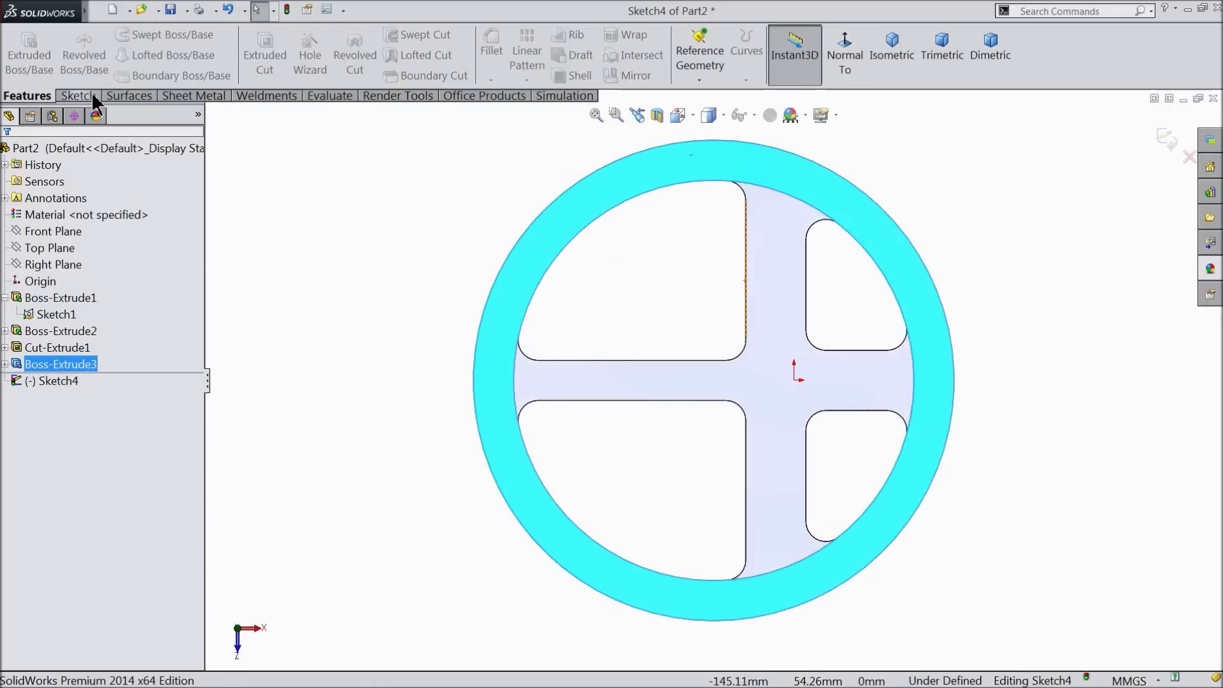
Draw a vertical construction centerline from the ring's center up to the ring's outer edge.
{"action": "left_click", "coordinate": [78, 95]}
{"action": "left_click", "coordinate": [123, 35]}
{"action": "left_click", "coordinate": [141, 74]}
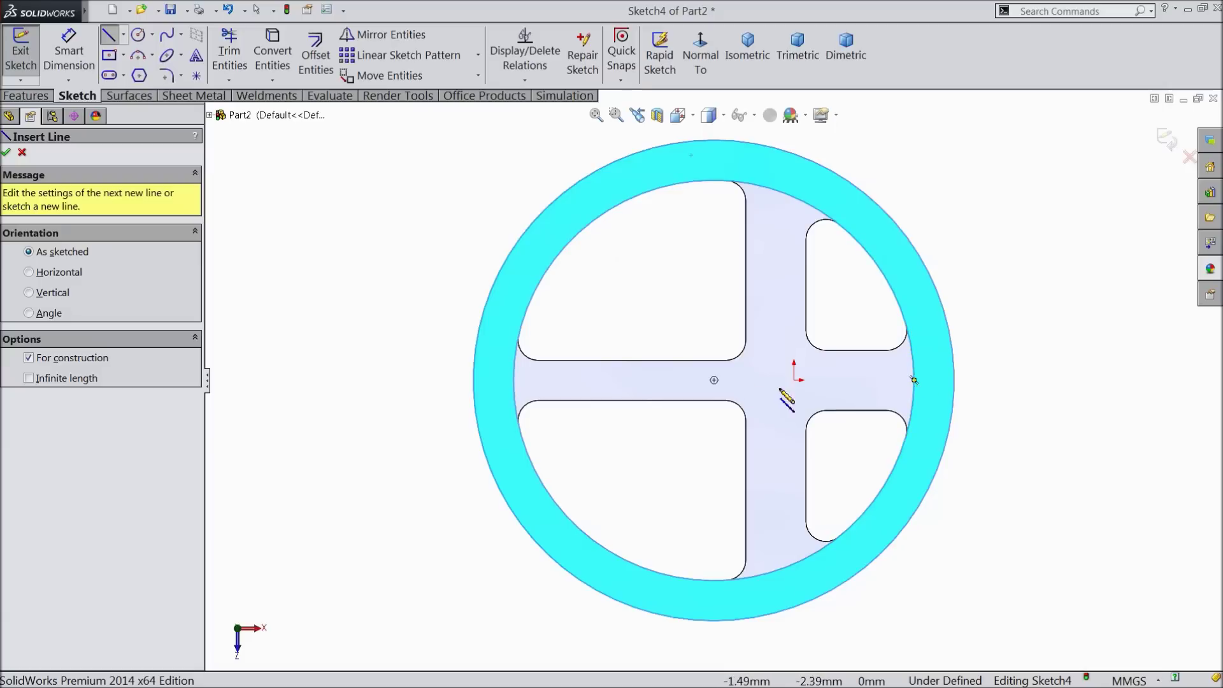
{"action": "left_click", "coordinate": [714, 380]}
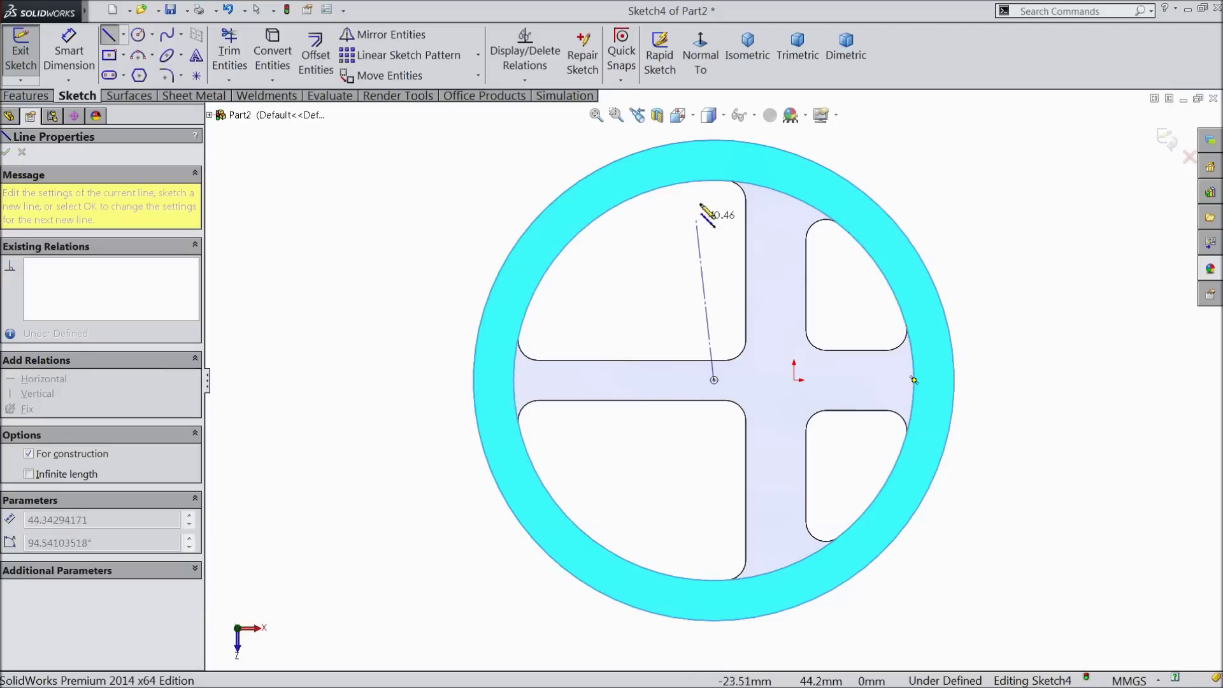
{"action": "left_click", "coordinate": [714, 141]}
{"action": "right_click", "coordinate": [560, 164]}
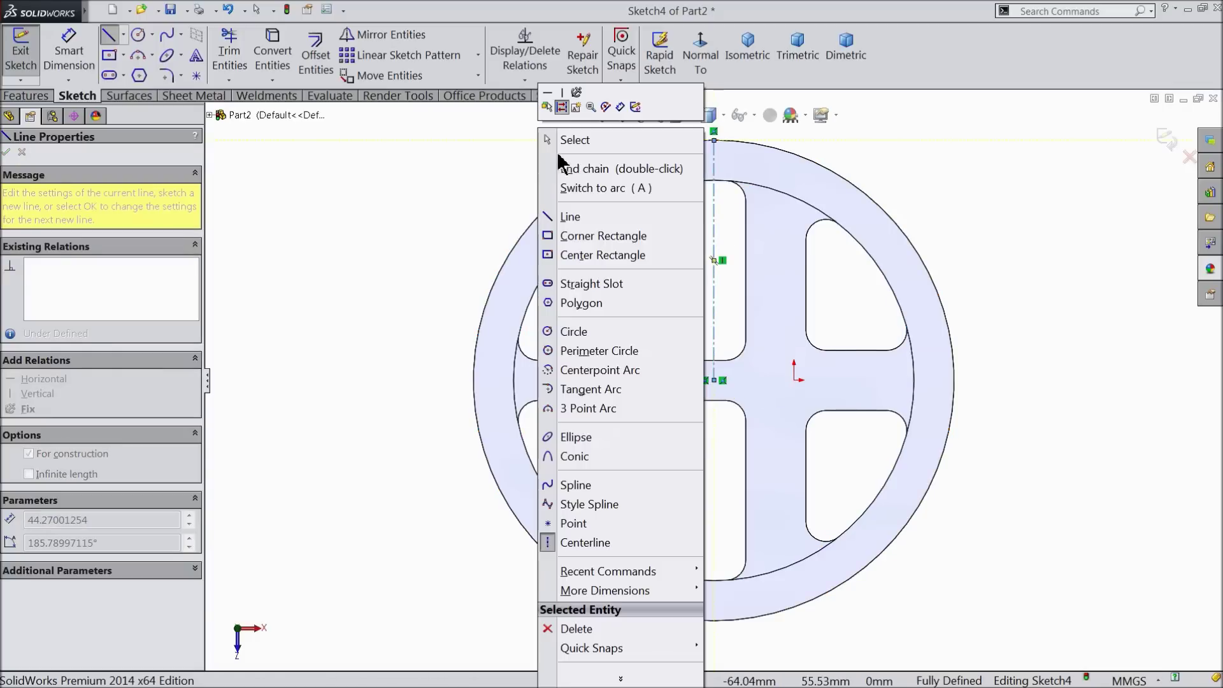
{"action": "left_click", "coordinate": [565, 138]}
Convert the edges of the raised ring's face into sketch entities.
{"action": "scroll", "coordinate": [674, 174], "scroll_direction": "down", "scroll_amount": 2}
{"action": "scroll", "coordinate": [674, 174], "scroll_direction": "down", "scroll_amount": 2}
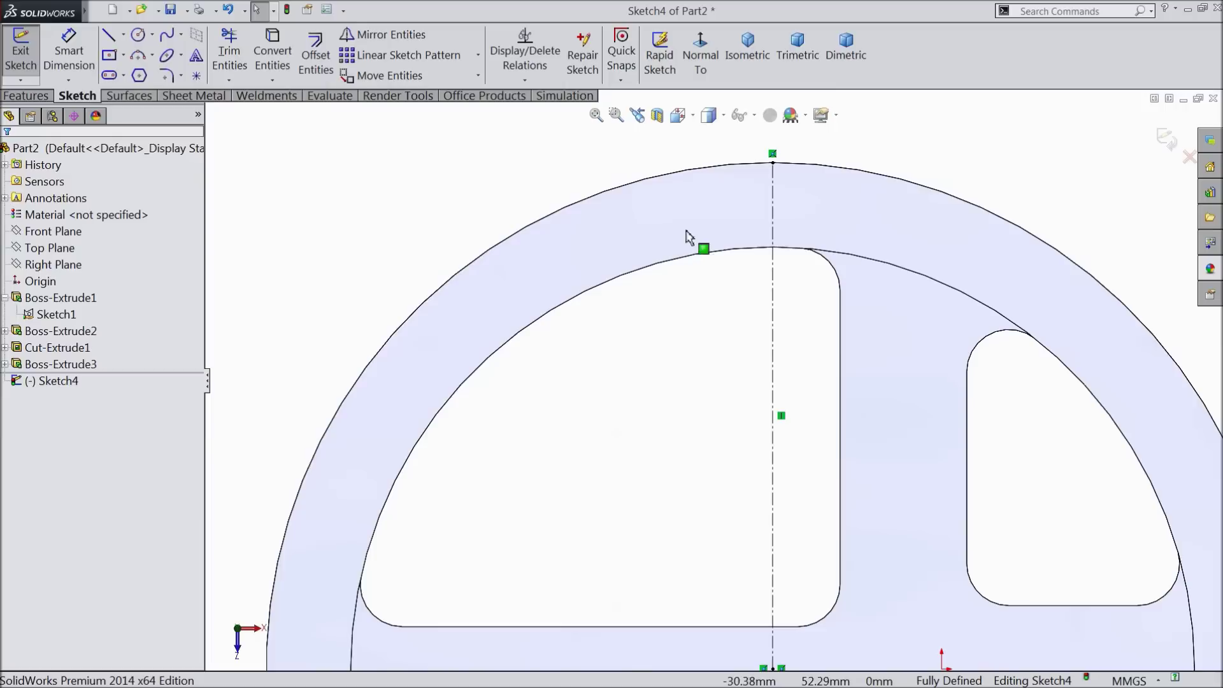
{"action": "left_click", "coordinate": [684, 231]}
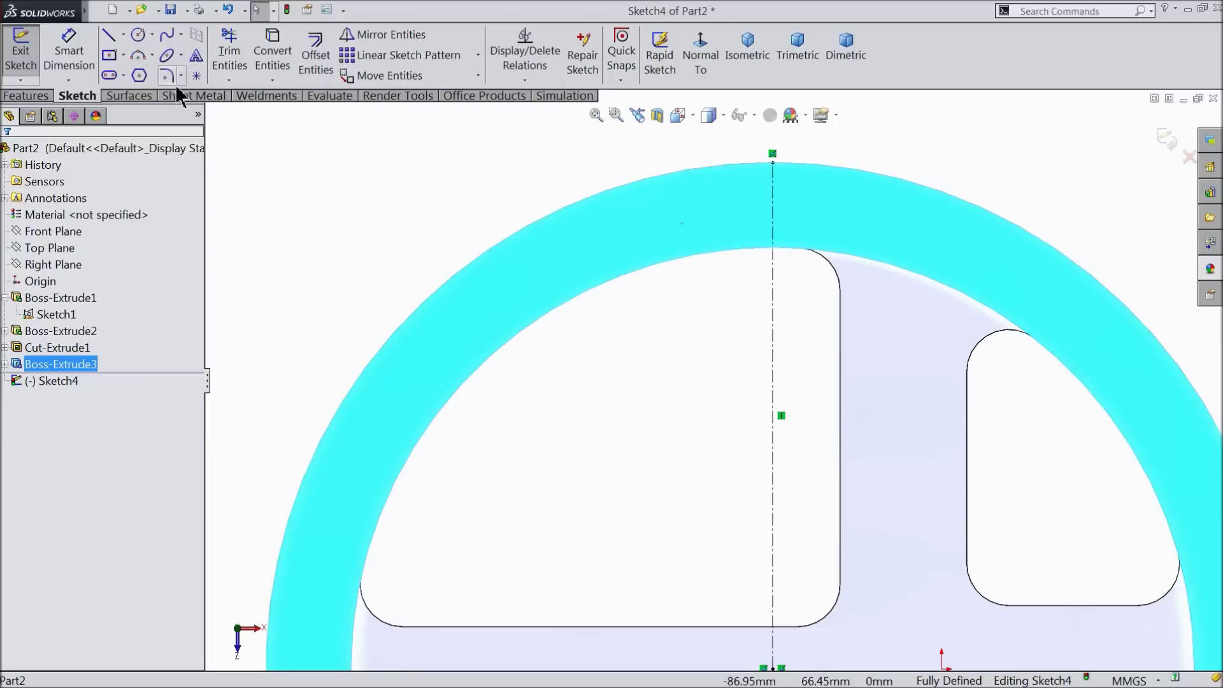
{"action": "left_click", "coordinate": [272, 56]}
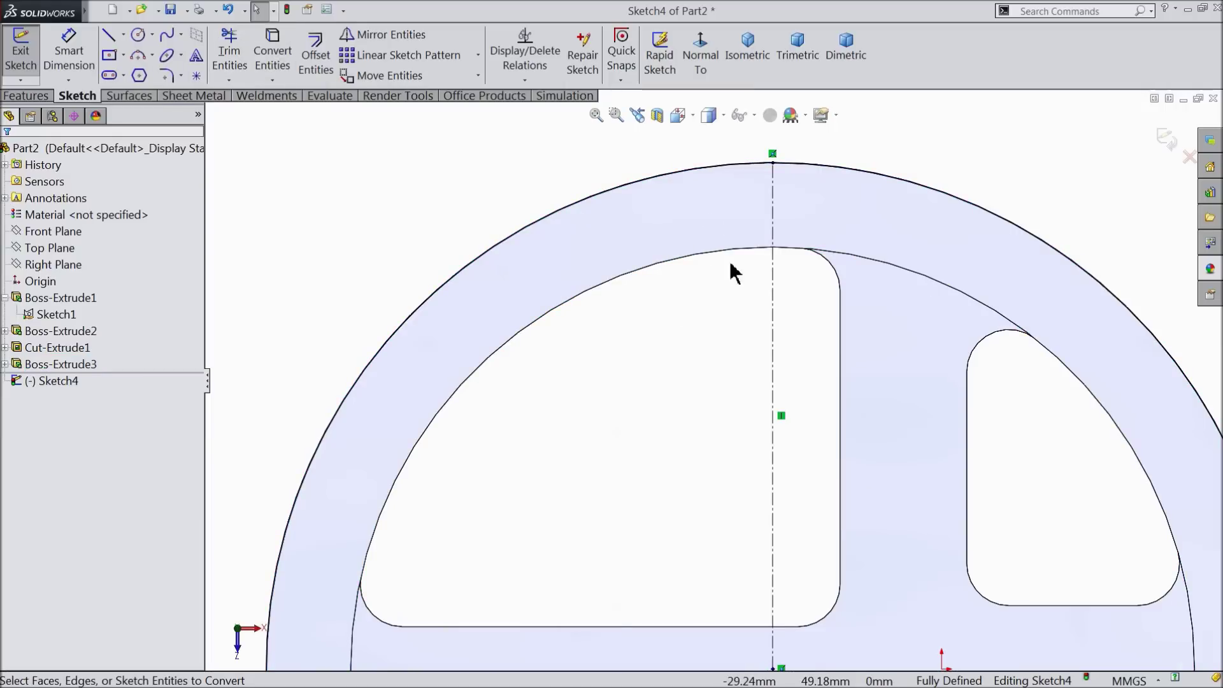
Draw a slanted line about 10 mm long from the ring's outer edge to its inner edge, beside the centerline.
{"action": "left_click", "coordinate": [108, 34]}
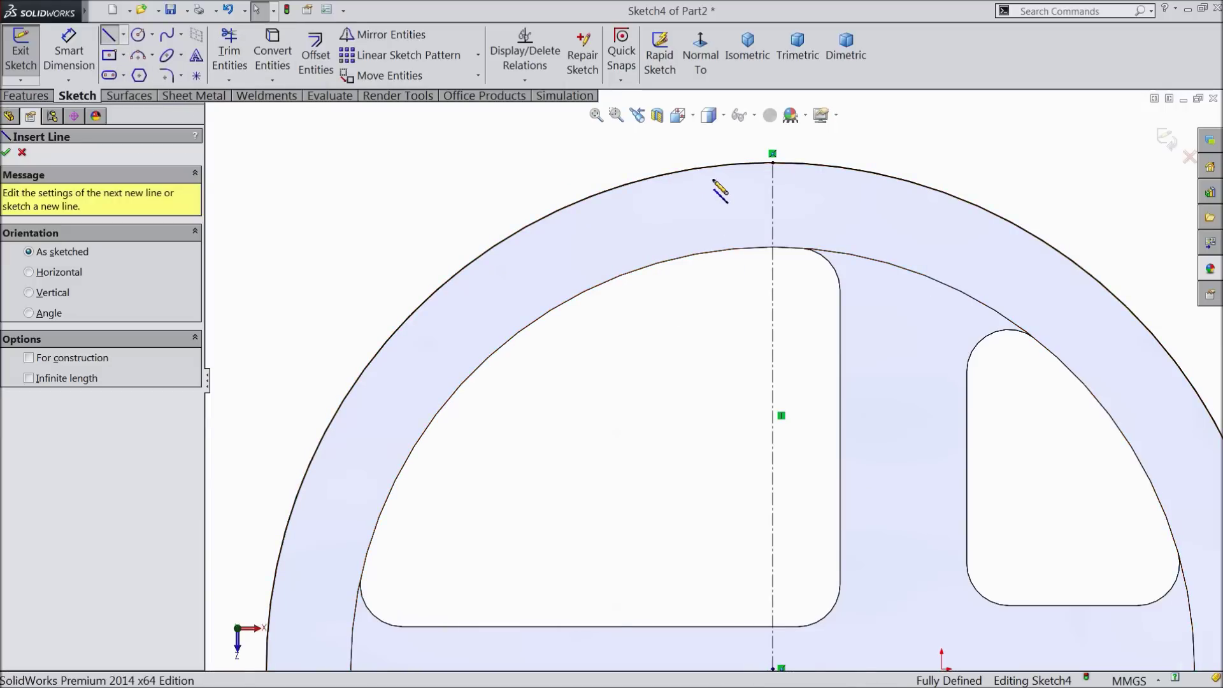
{"action": "scroll", "coordinate": [725, 191], "scroll_direction": "down", "scroll_amount": 2}
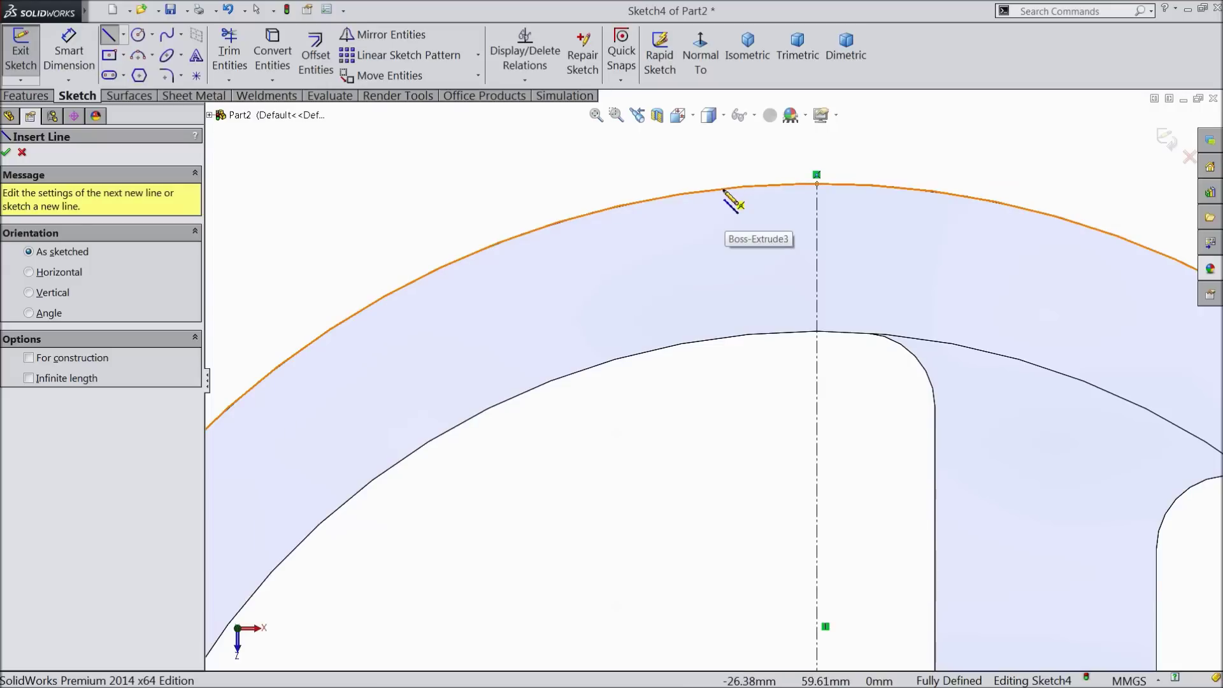
{"action": "left_click", "coordinate": [724, 190]}
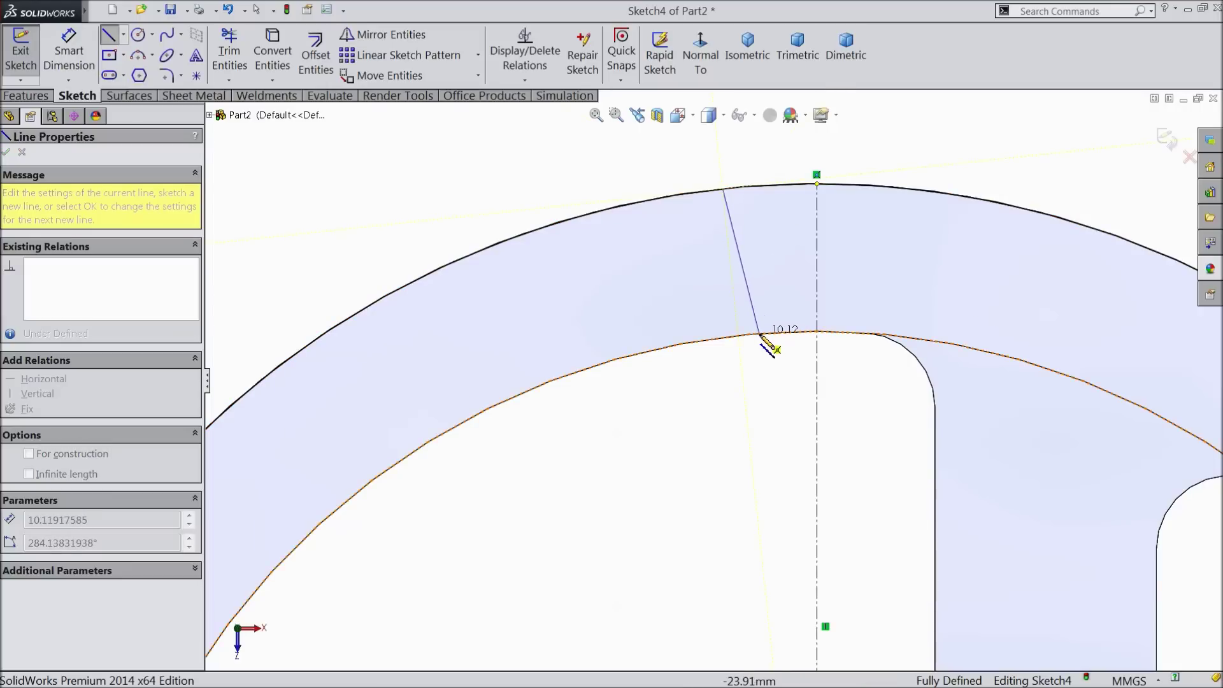
{"action": "left_click", "coordinate": [762, 334]}
{"action": "right_click", "coordinate": [772, 375]}
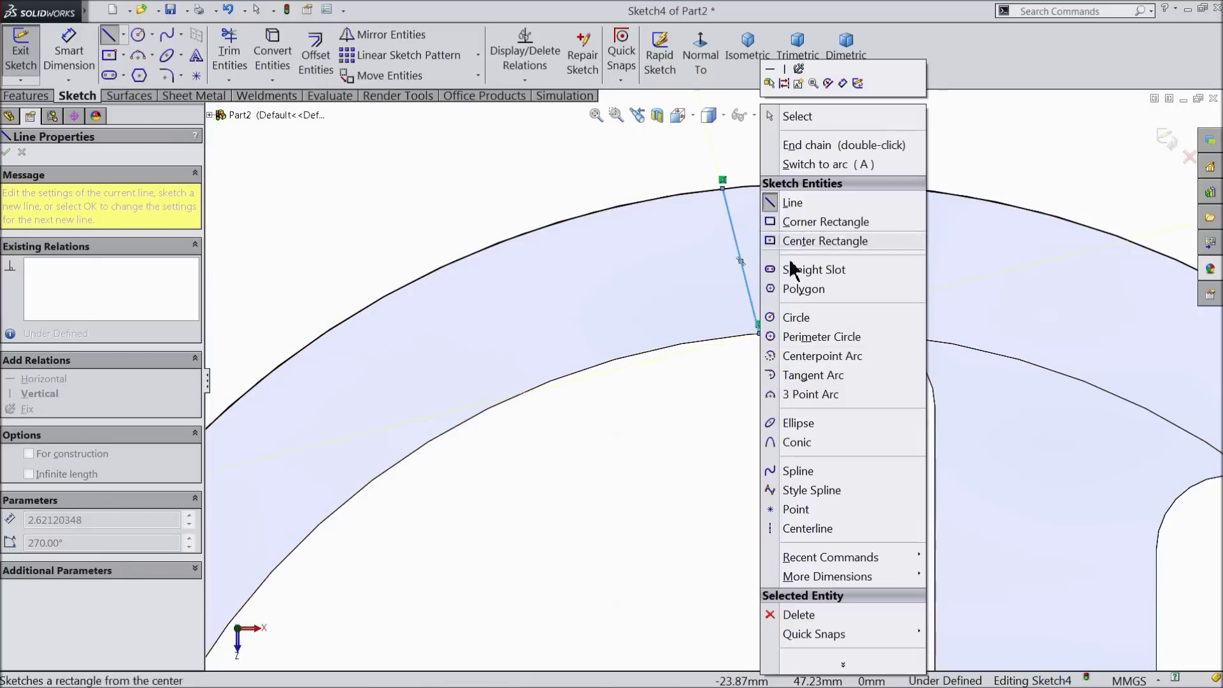
{"action": "left_click", "coordinate": [790, 116]}
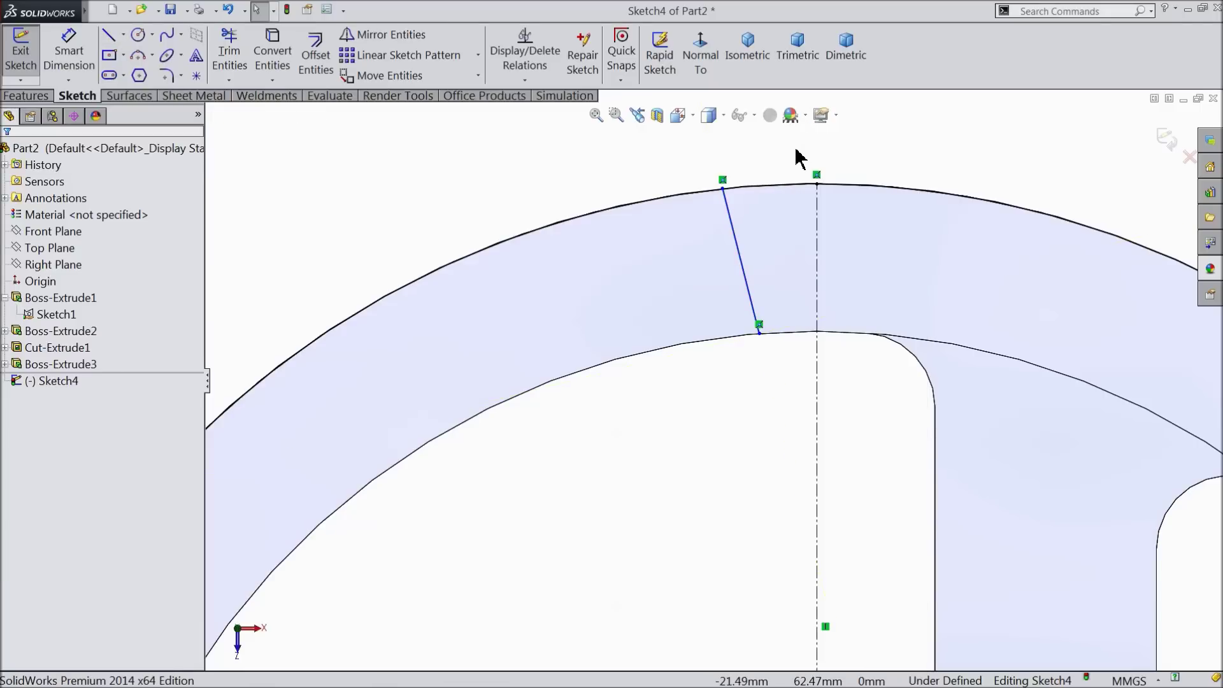
Dimension the angle between the slanted line and the vertical centerline as 10 degrees.
{"action": "left_click", "coordinate": [69, 57]}
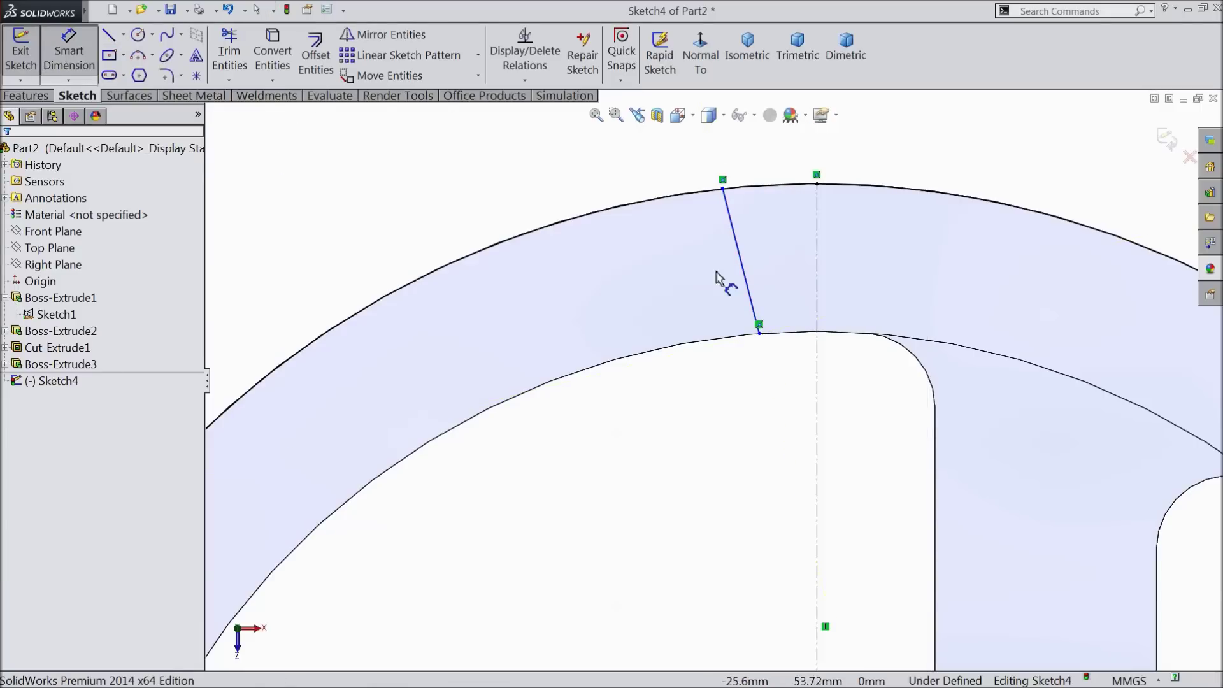
{"action": "scroll", "coordinate": [779, 300], "scroll_direction": "down", "scroll_amount": 2}
{"action": "left_click", "coordinate": [750, 287]}
{"action": "left_click", "coordinate": [784, 268]}
{"action": "left_click", "coordinate": [717, 265]}
{"action": "type", "text": "10"}
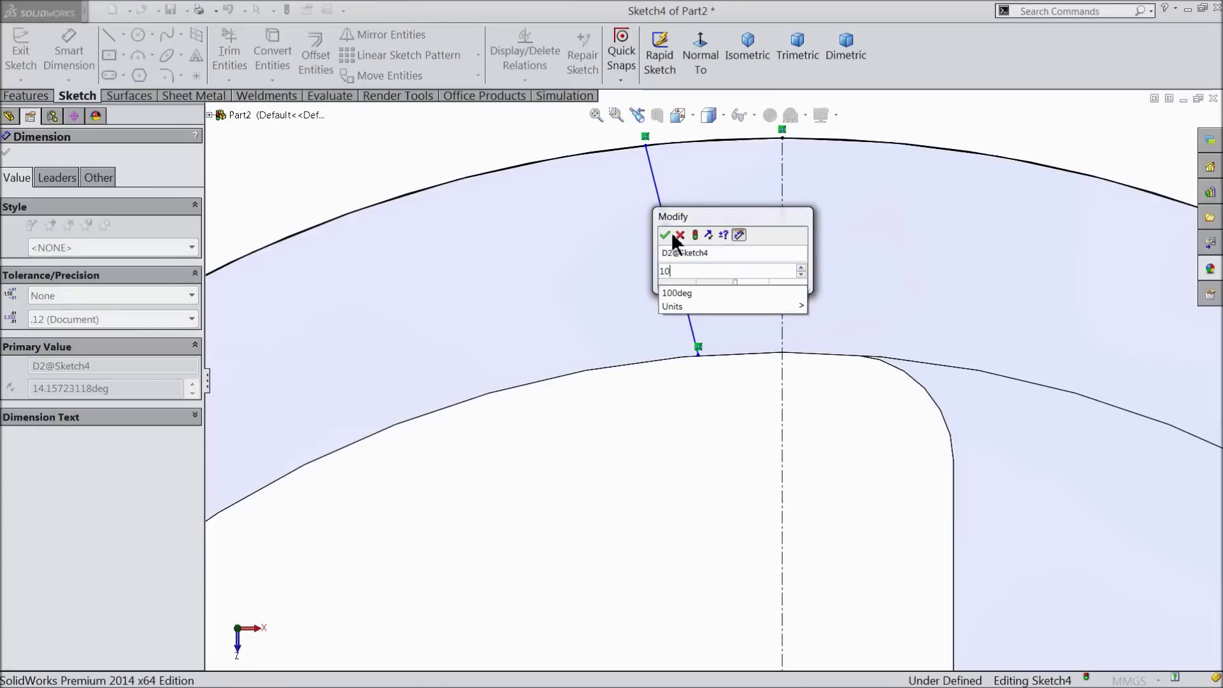
{"action": "left_click", "coordinate": [665, 235]}
Set the distance from the slanted line's inner endpoint to the centerline to 4 mm.
{"action": "scroll", "coordinate": [784, 376], "scroll_direction": "down", "scroll_amount": 2}
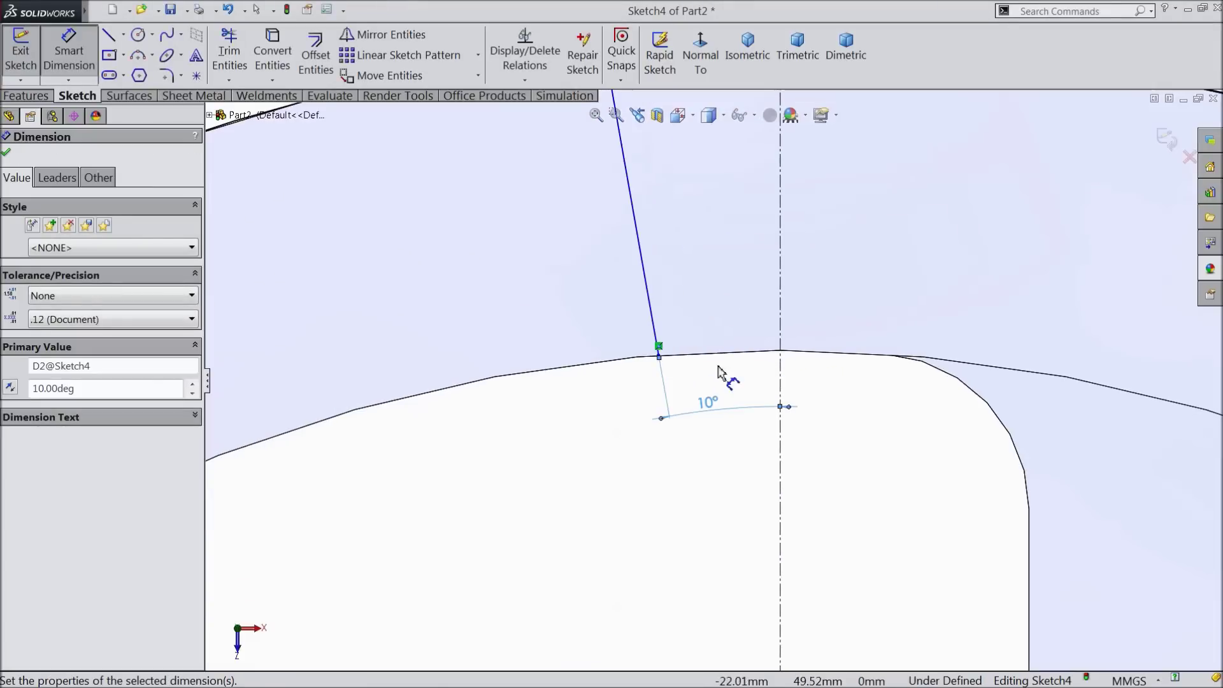
{"action": "left_click", "coordinate": [659, 355]}
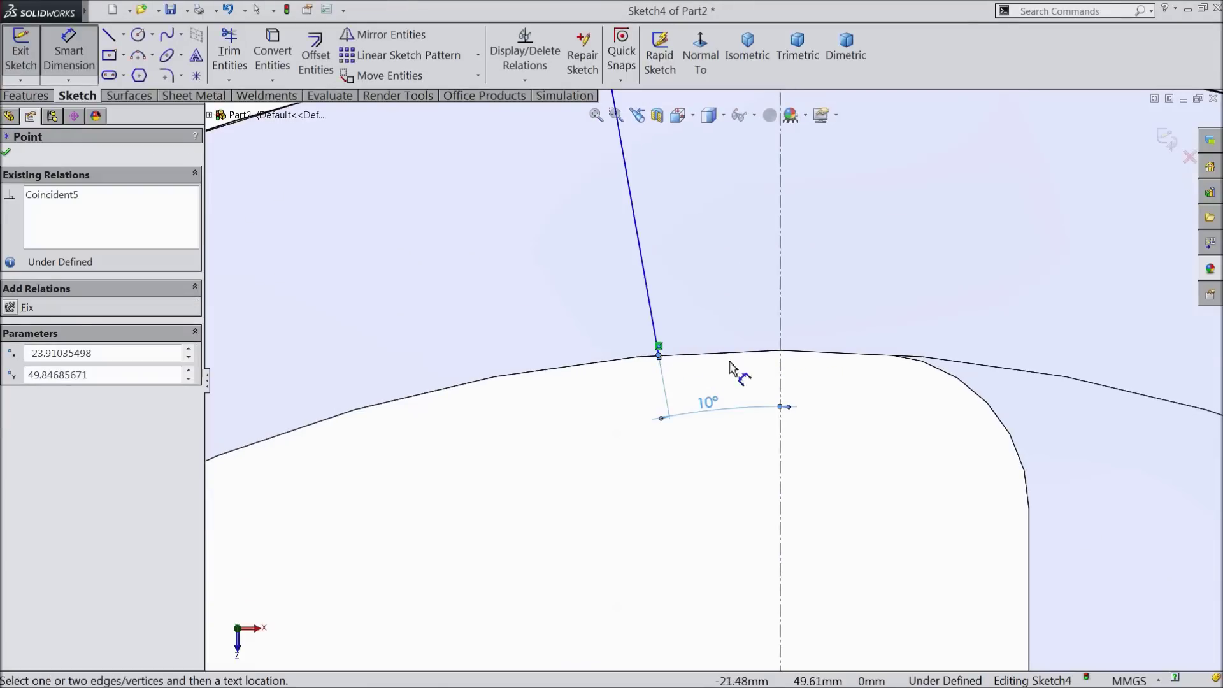
{"action": "left_click", "coordinate": [781, 375]}
{"action": "left_click", "coordinate": [792, 384]}
{"action": "type", "text": "4"}
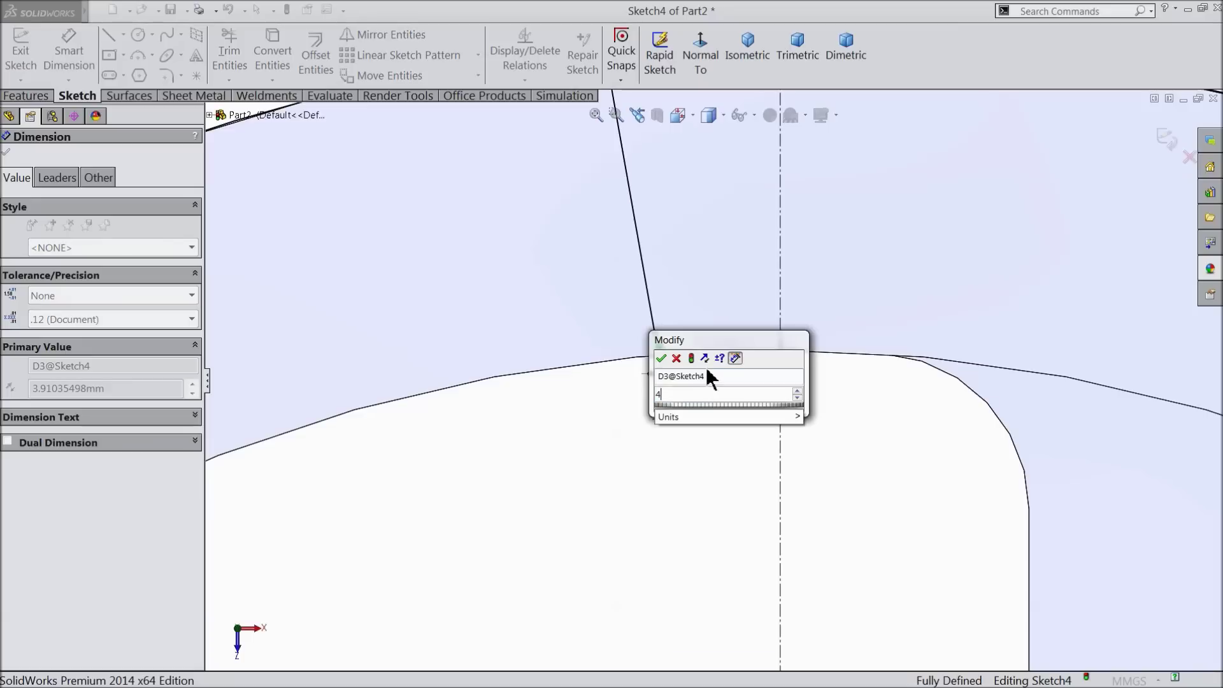
{"action": "left_click", "coordinate": [661, 360]}
Mirror the slanted line about the vertical centerline to complete the tooth profile's sides.
{"action": "scroll", "coordinate": [663, 354], "scroll_direction": "up", "scroll_amount": 2}
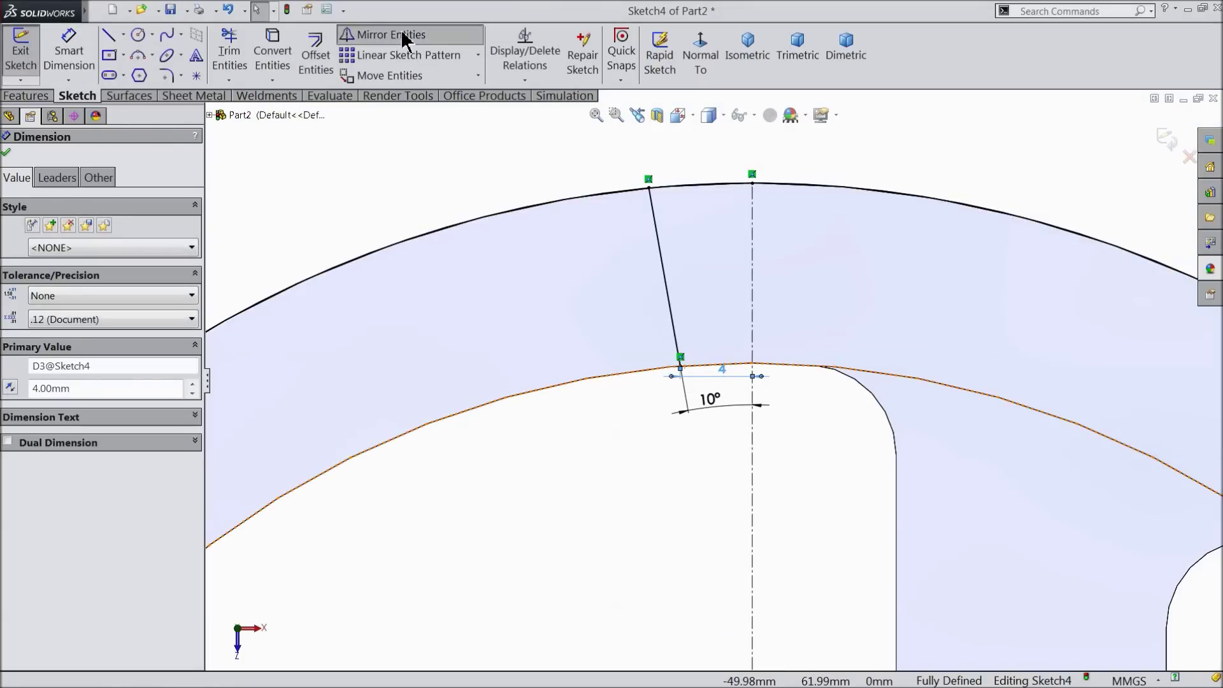
{"action": "left_click", "coordinate": [401, 35]}
{"action": "left_click", "coordinate": [663, 278]}
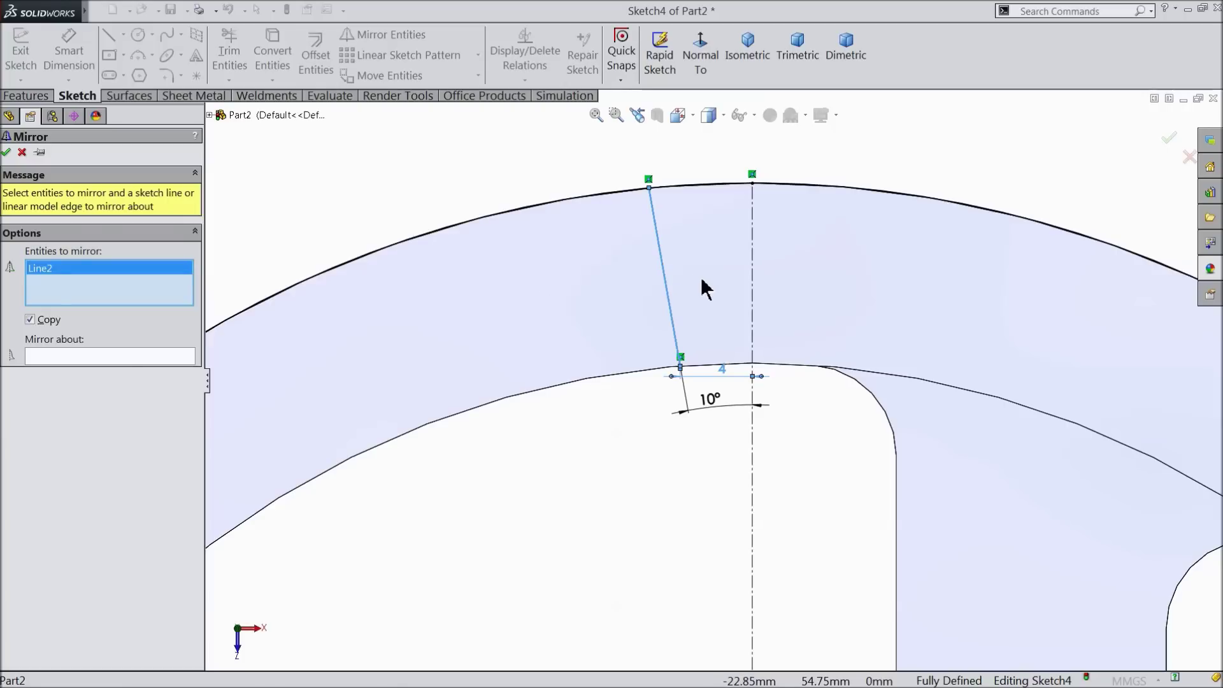
{"action": "left_click", "coordinate": [110, 355]}
{"action": "left_click", "coordinate": [753, 264]}
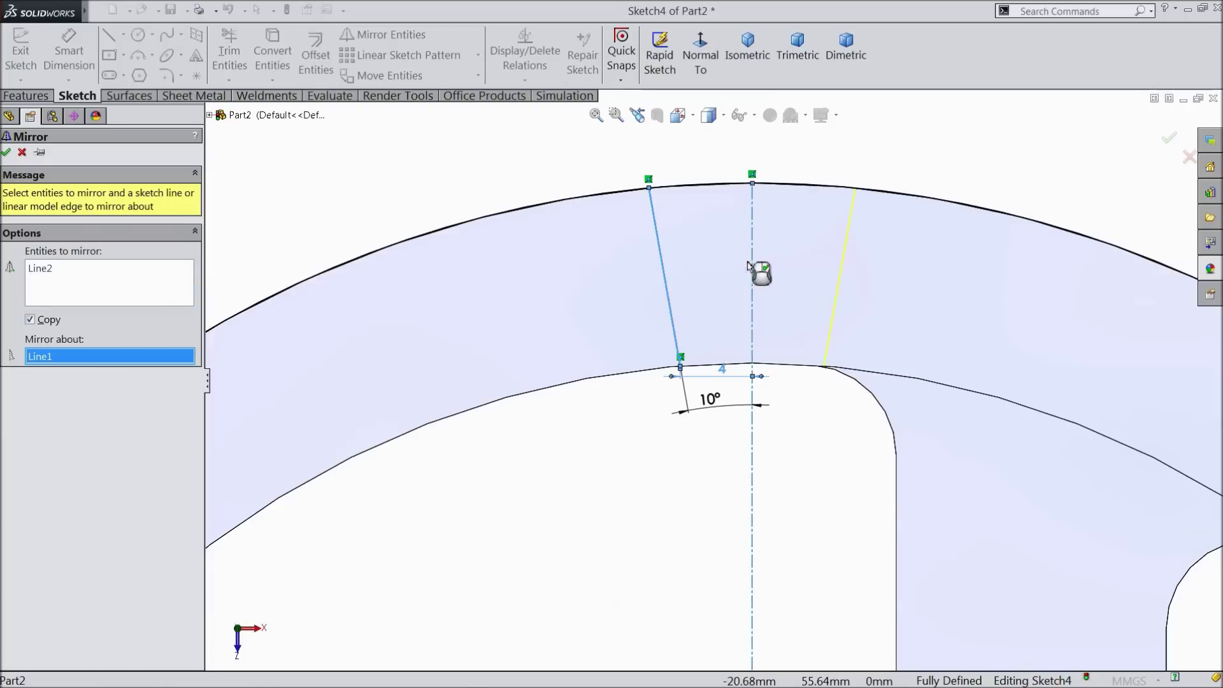
{"action": "left_click", "coordinate": [7, 153]}
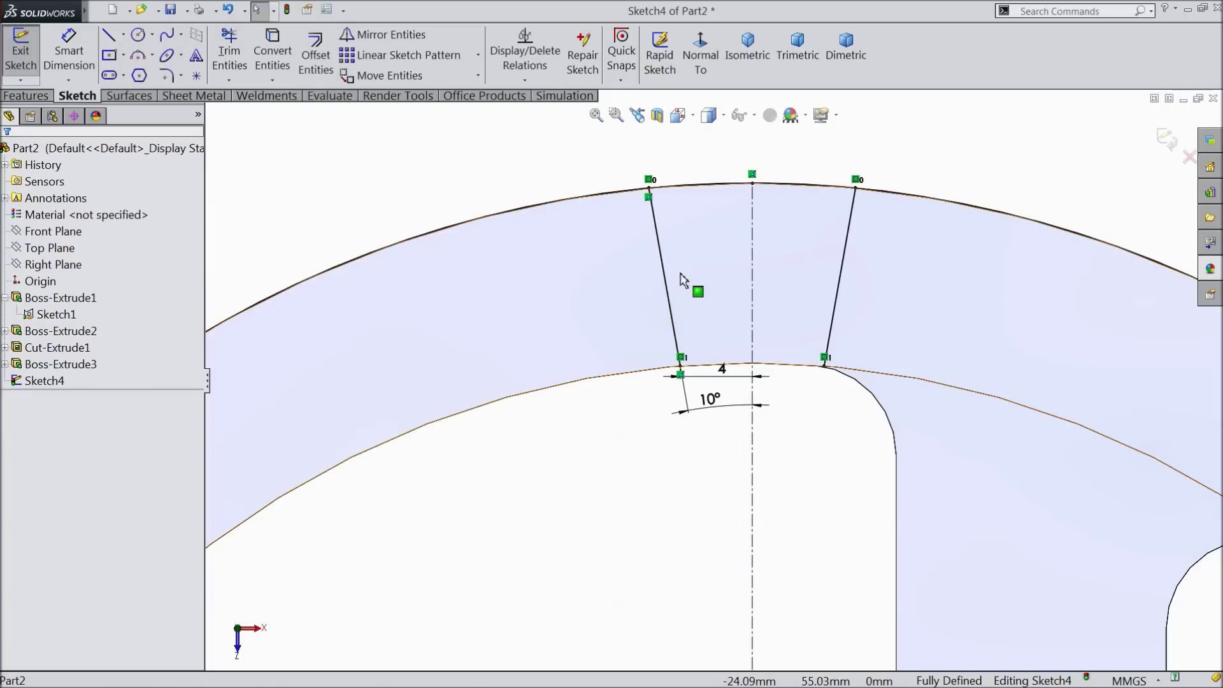
Start an extruded boss from the sketch, using the two tooth regions on either side of the centerline as contours.
{"action": "scroll", "coordinate": [541, 255], "scroll_direction": "up", "scroll_amount": 10}
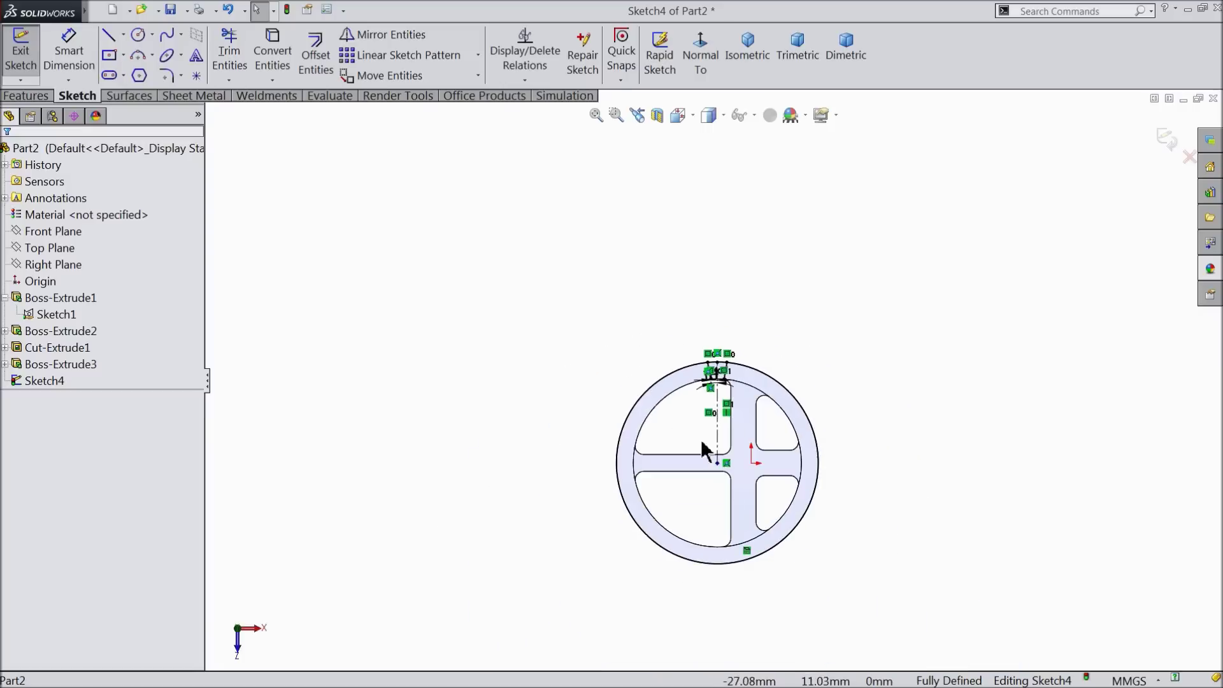
{"action": "scroll", "coordinate": [701, 441], "scroll_direction": "down", "scroll_amount": 6}
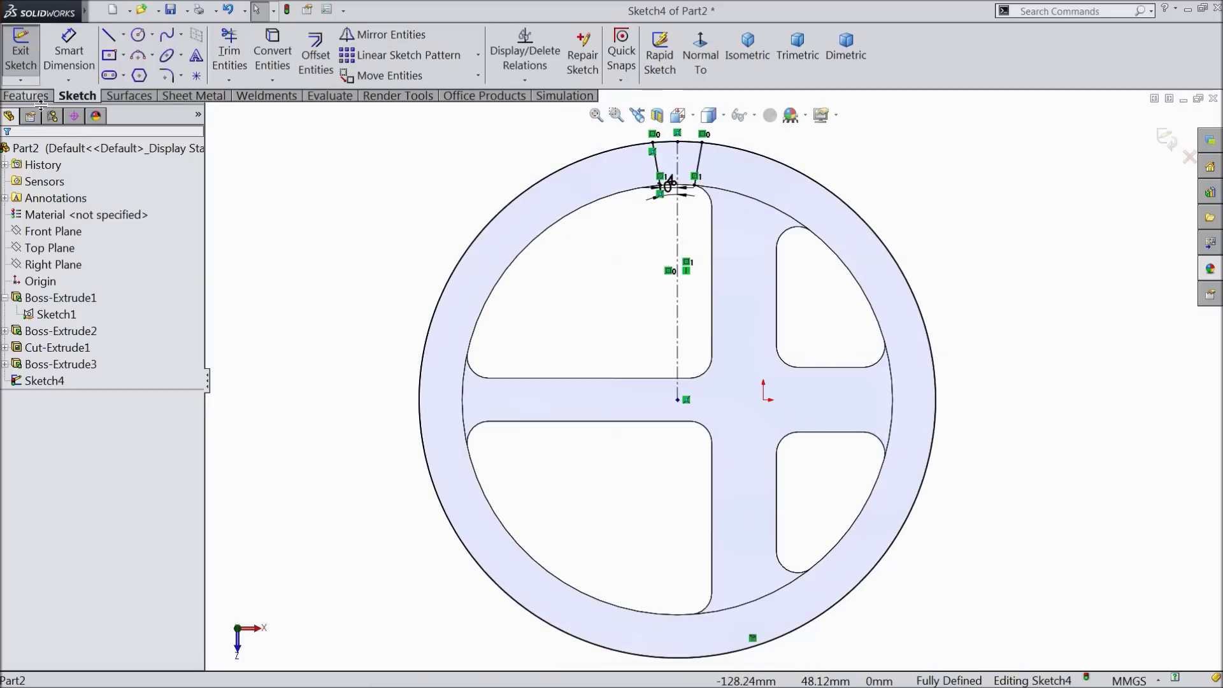
{"action": "scroll", "coordinate": [669, 181], "scroll_direction": "down", "scroll_amount": 4}
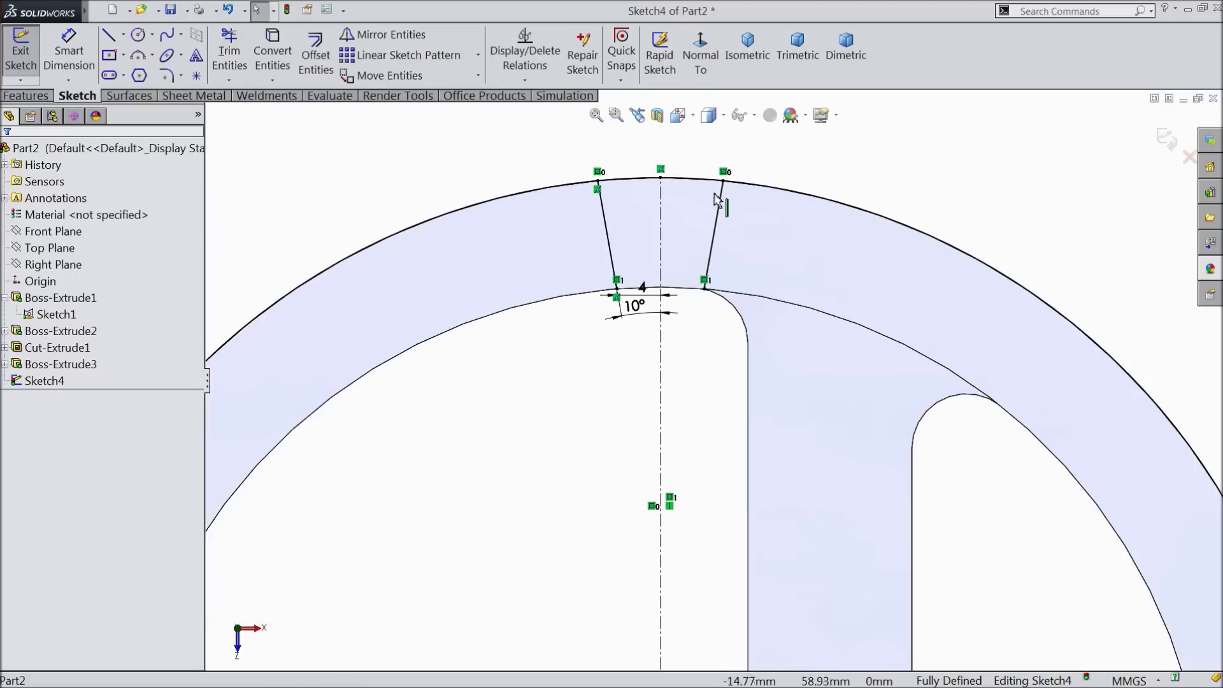
{"action": "left_click", "coordinate": [650, 283]}
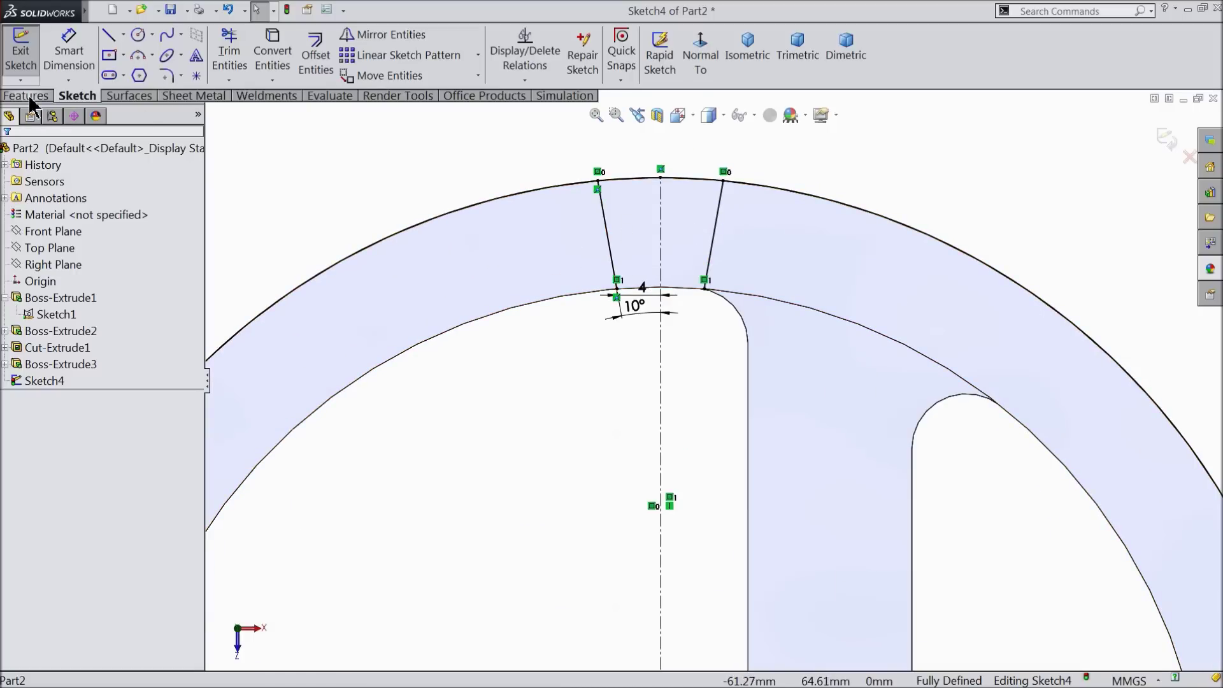
{"action": "left_click", "coordinate": [25, 95]}
{"action": "left_click", "coordinate": [29, 52]}
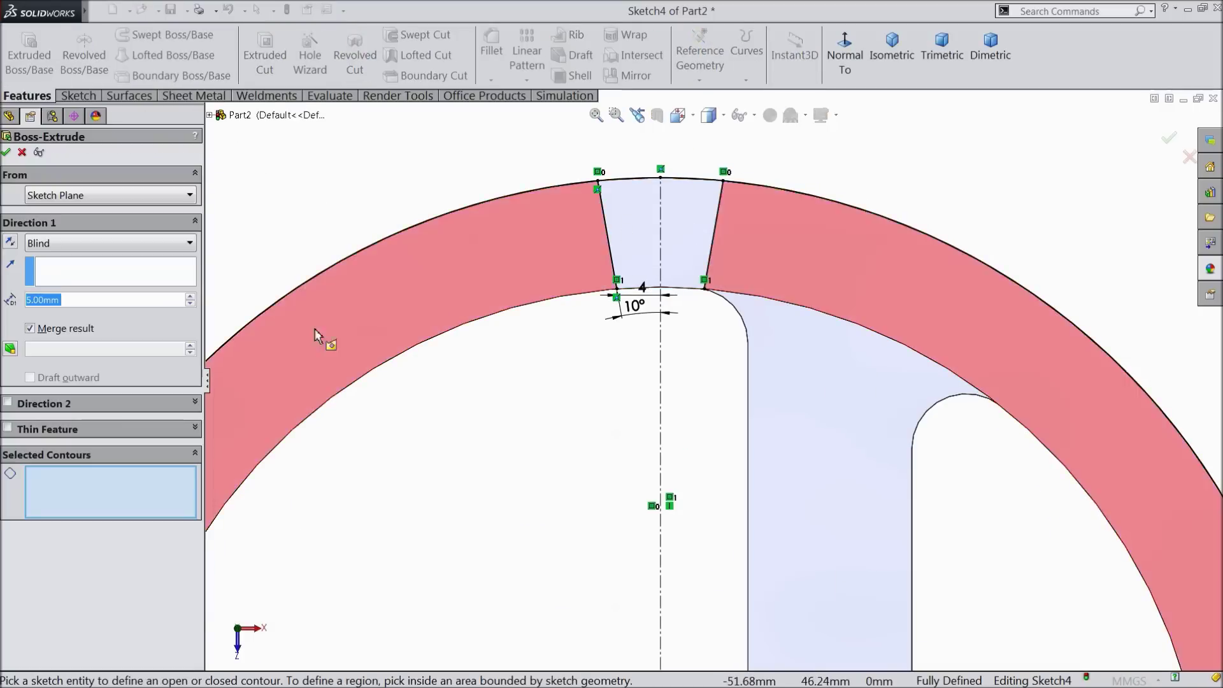
{"action": "left_click", "coordinate": [630, 234]}
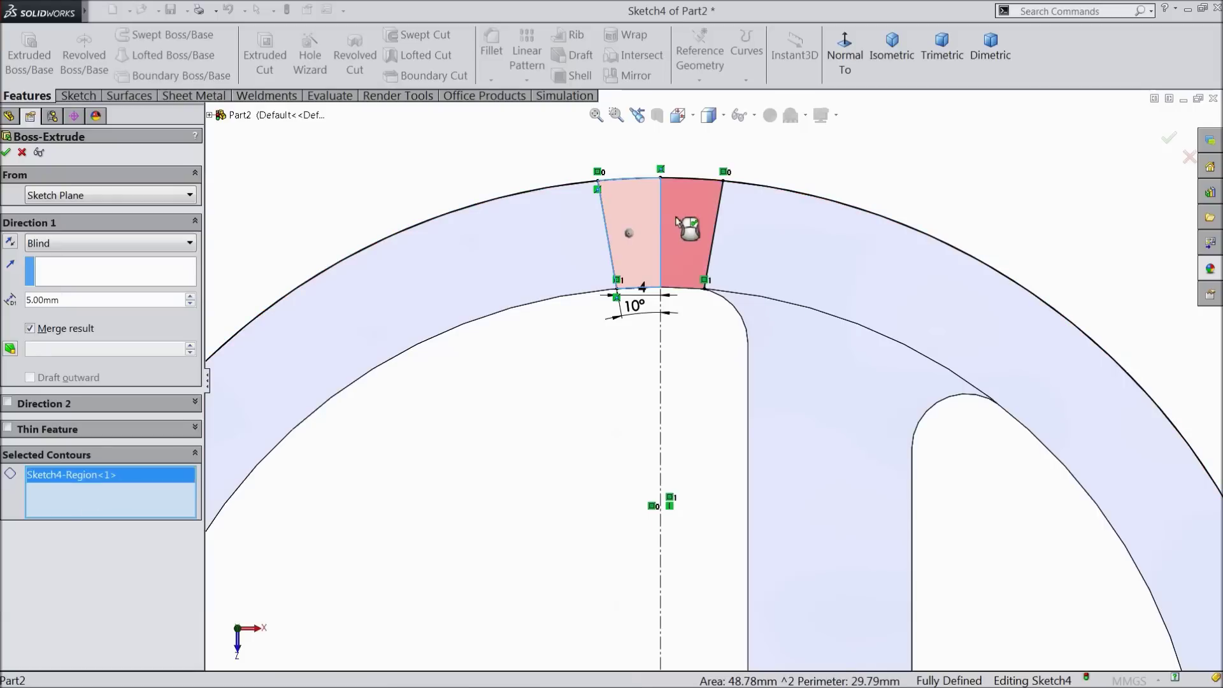
{"action": "left_click", "coordinate": [687, 229]}
Extrude the selected tooth regions 10 mm away from the ring face with a 5-degree inward draft.
{"action": "mouse_move", "coordinate": [657, 280]}
{"action": "middle_mouse_down"}
{"action": "mouse_move", "coordinate": [644, 246]}
{"action": "mouse_move", "coordinate": [650, 265]}
{"action": "mouse_move", "coordinate": [719, 306]}
{"action": "mouse_move", "coordinate": [695, 312]}
{"action": "middle_mouse_up"}
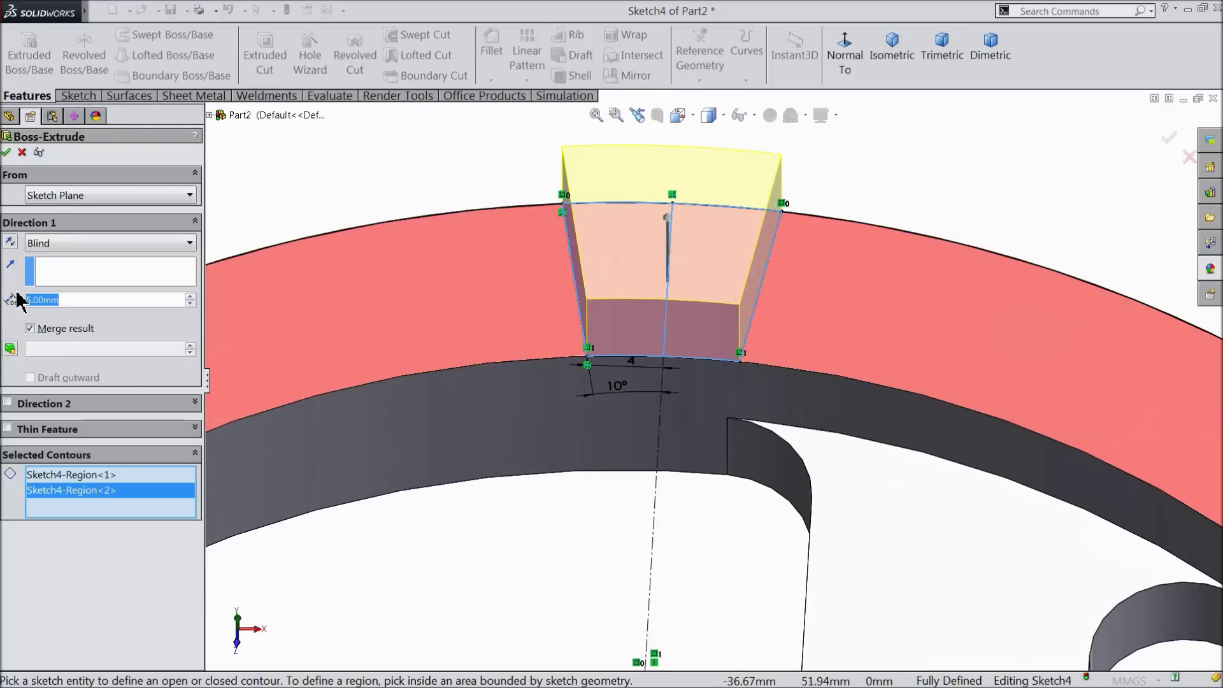
{"action": "type", "text": "10"}
{"action": "key", "text": "Return"}
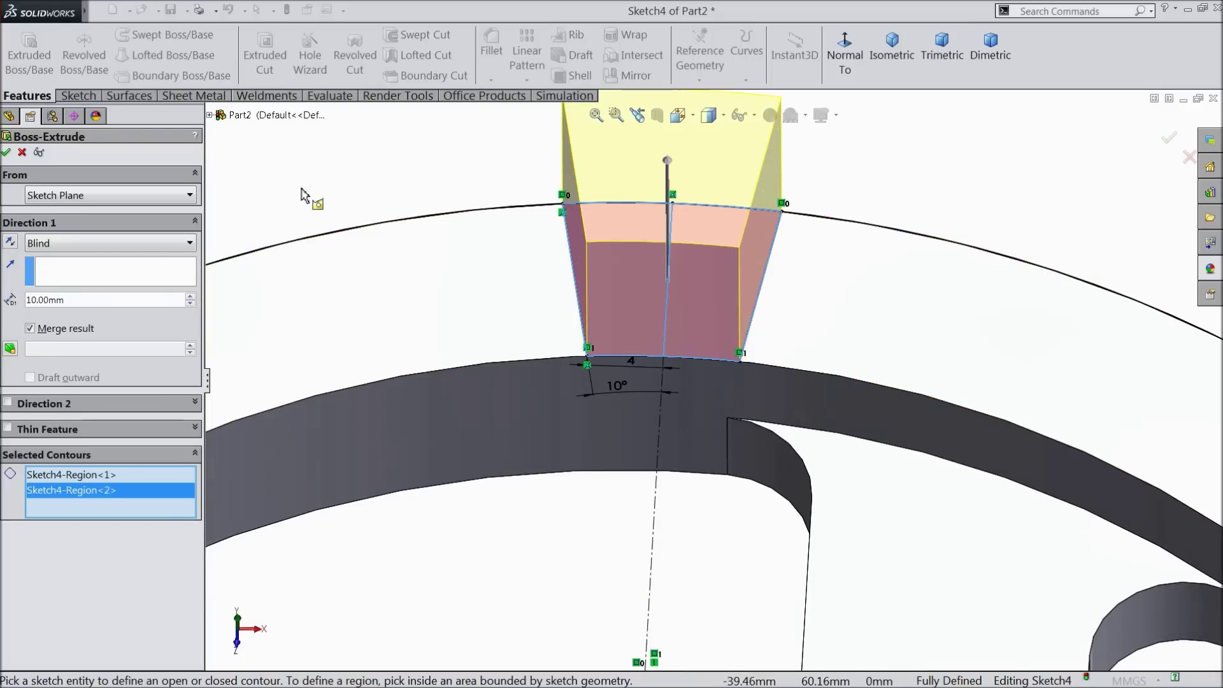
{"action": "left_click", "coordinate": [10, 349]}
{"action": "type", "text": "5"}
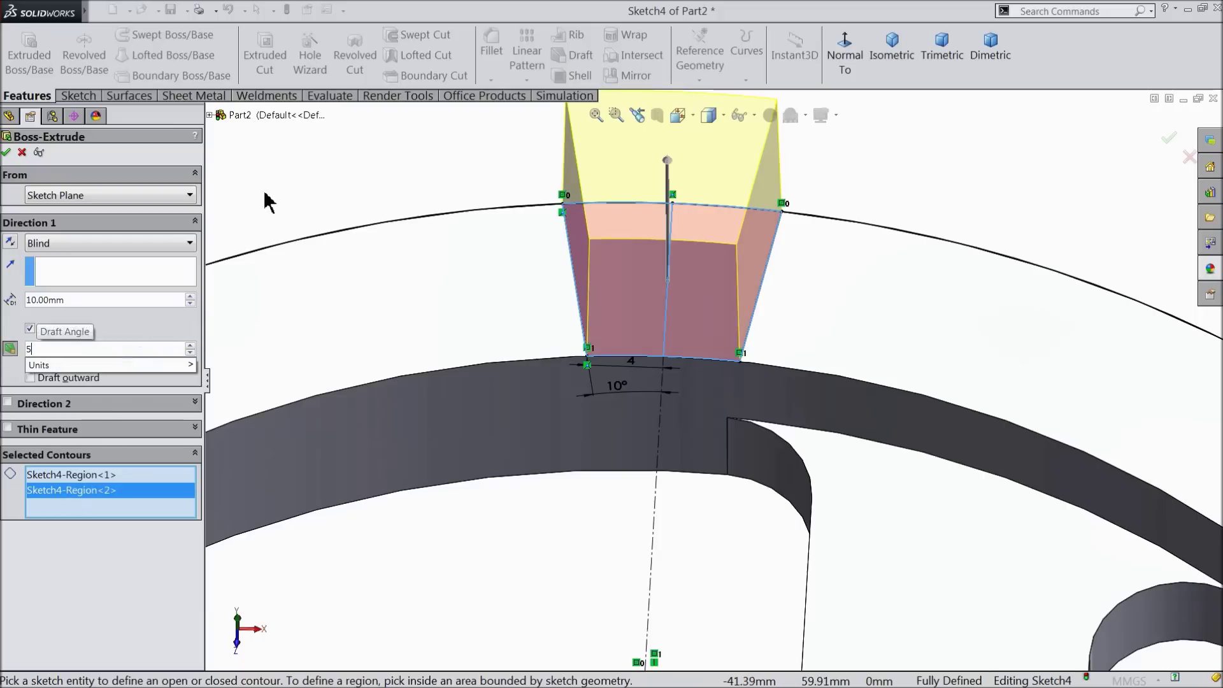
{"action": "key", "text": "Return"}
{"action": "mouse_move", "coordinate": [430, 185]}
{"action": "middle_mouse_down"}
{"action": "mouse_move", "coordinate": [429, 244]}
{"action": "mouse_move", "coordinate": [421, 194]}
{"action": "middle_mouse_up"}
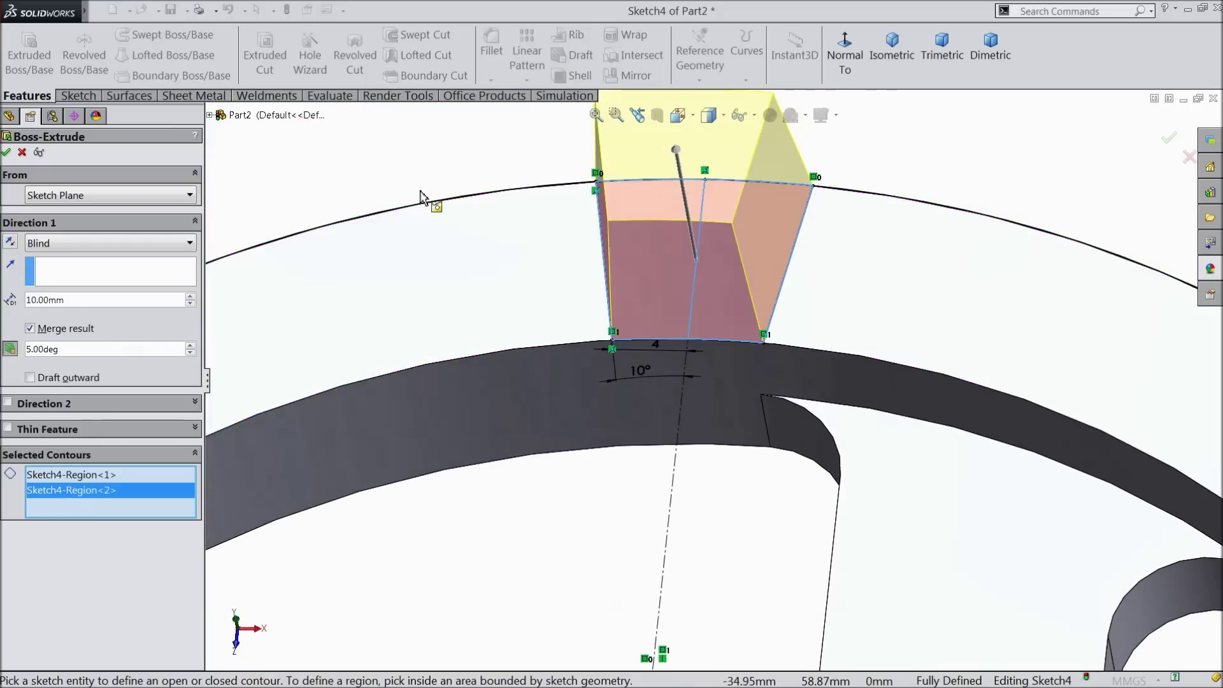
{"action": "scroll", "coordinate": [439, 199], "scroll_direction": "up", "scroll_amount": 3}
{"action": "scroll", "coordinate": [710, 221], "scroll_direction": "down", "scroll_amount": 2}
{"action": "scroll", "coordinate": [705, 262], "scroll_direction": "down", "scroll_amount": 1}
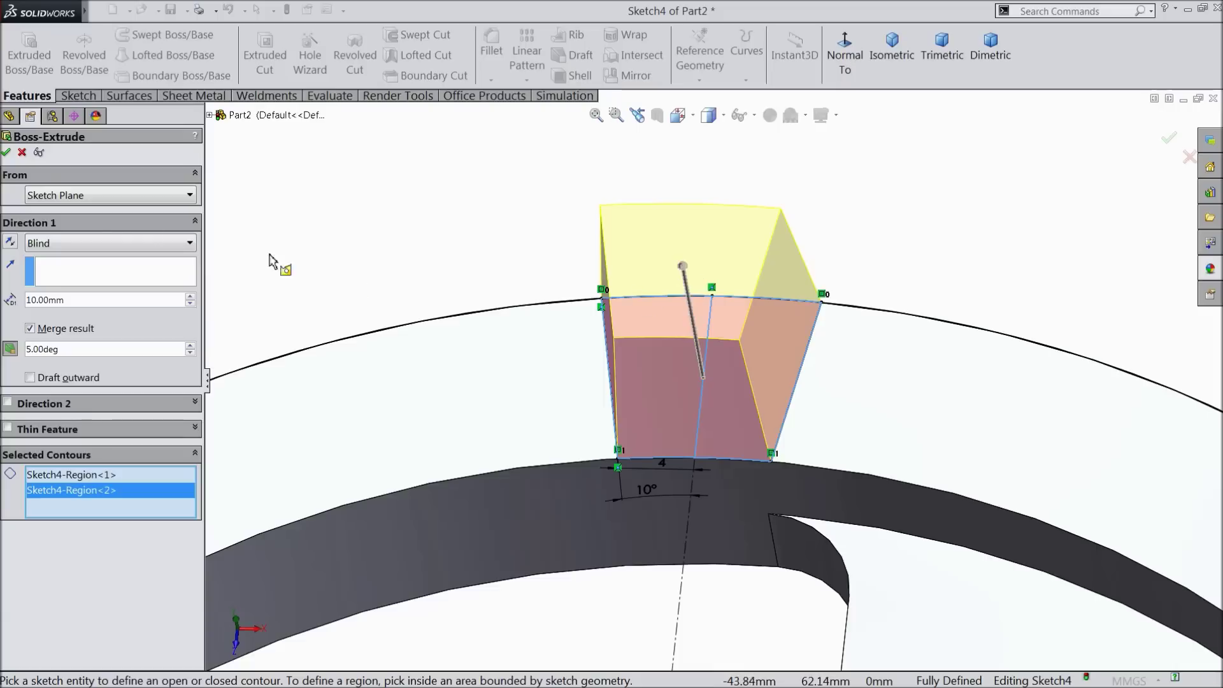
{"action": "left_click", "coordinate": [6, 152]}
Circular-pattern the tooth about the ring's outer cylindrical face with 18 equally spaced instances over 360 degrees.
{"action": "middle_click_drag", "start_coordinate": [414, 226], "coordinate": [446, 277]}
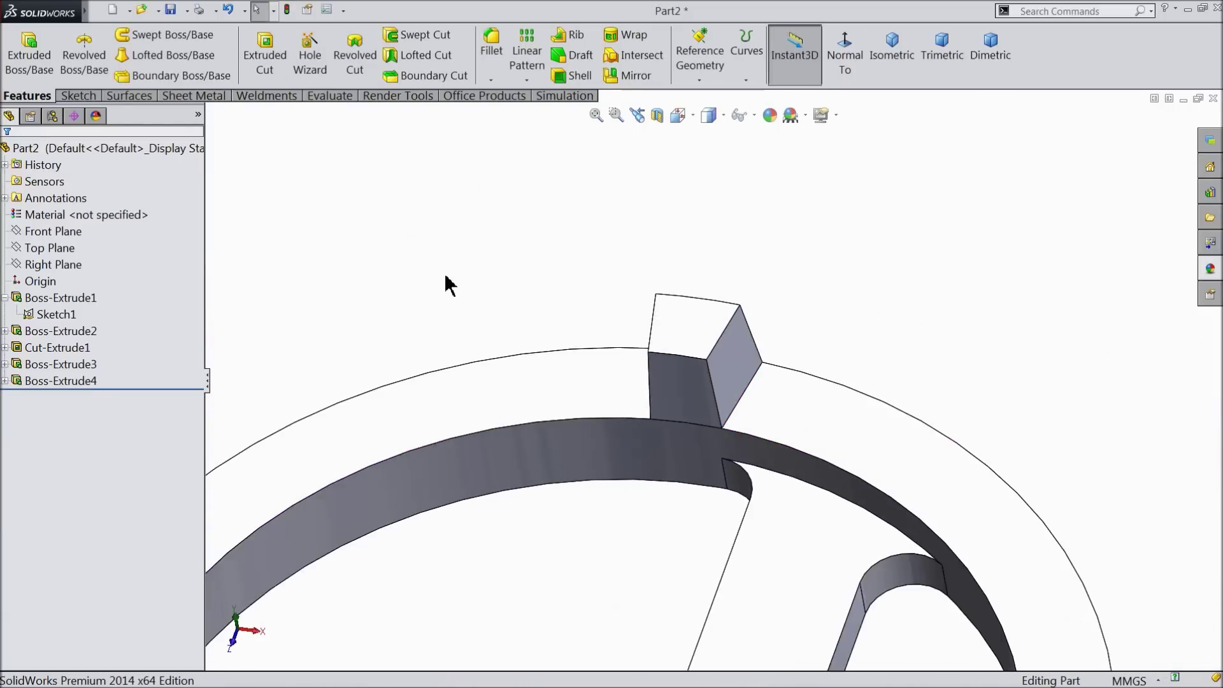
{"action": "scroll", "coordinate": [446, 277], "scroll_direction": "up", "scroll_amount": 9}
{"action": "scroll", "coordinate": [682, 469], "scroll_direction": "down", "scroll_amount": 7}
{"action": "middle_click_drag", "start_coordinate": [686, 443], "coordinate": [719, 399]}
{"action": "scroll", "coordinate": [726, 393], "scroll_direction": "up", "scroll_amount": 2}
{"action": "scroll", "coordinate": [779, 354], "scroll_direction": "down", "scroll_amount": 2}
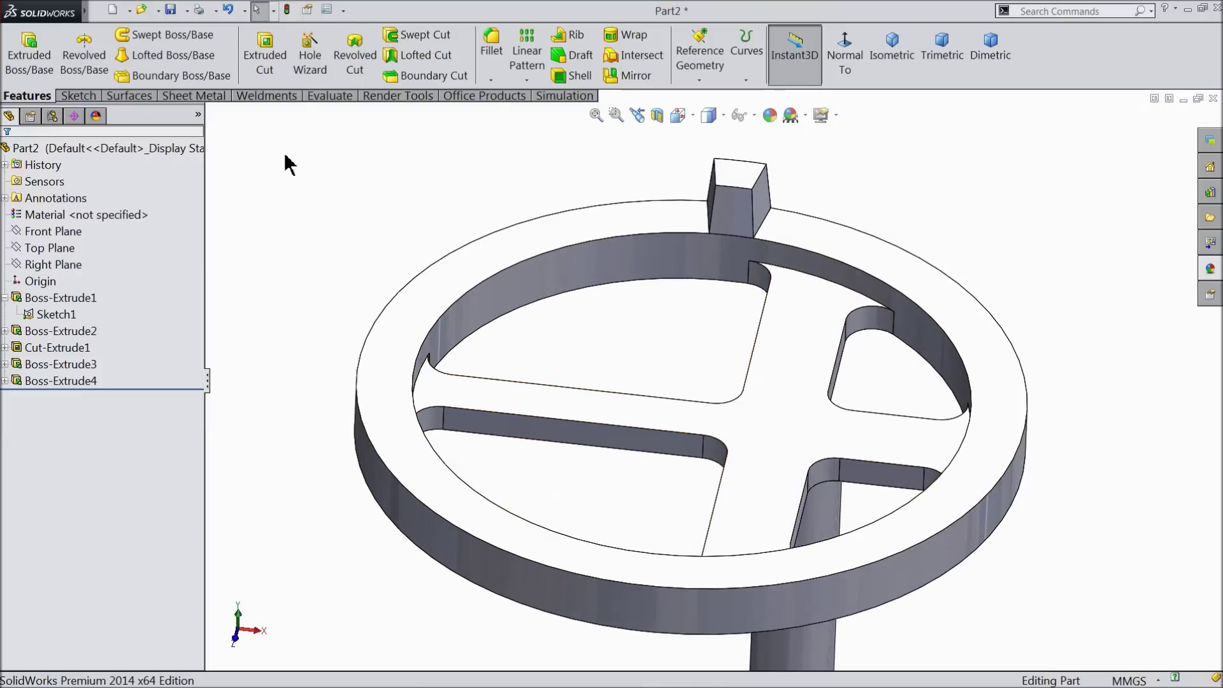
{"action": "left_click", "coordinate": [529, 83]}
{"action": "left_click", "coordinate": [541, 117]}
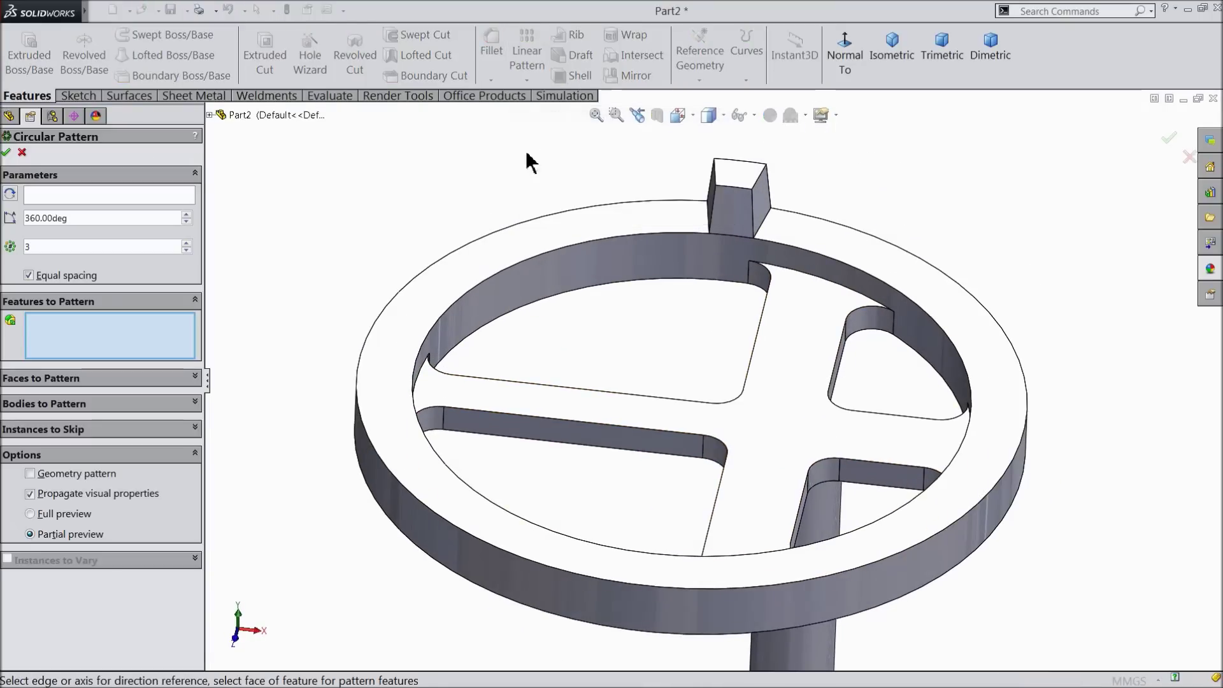
{"action": "left_click", "coordinate": [744, 193]}
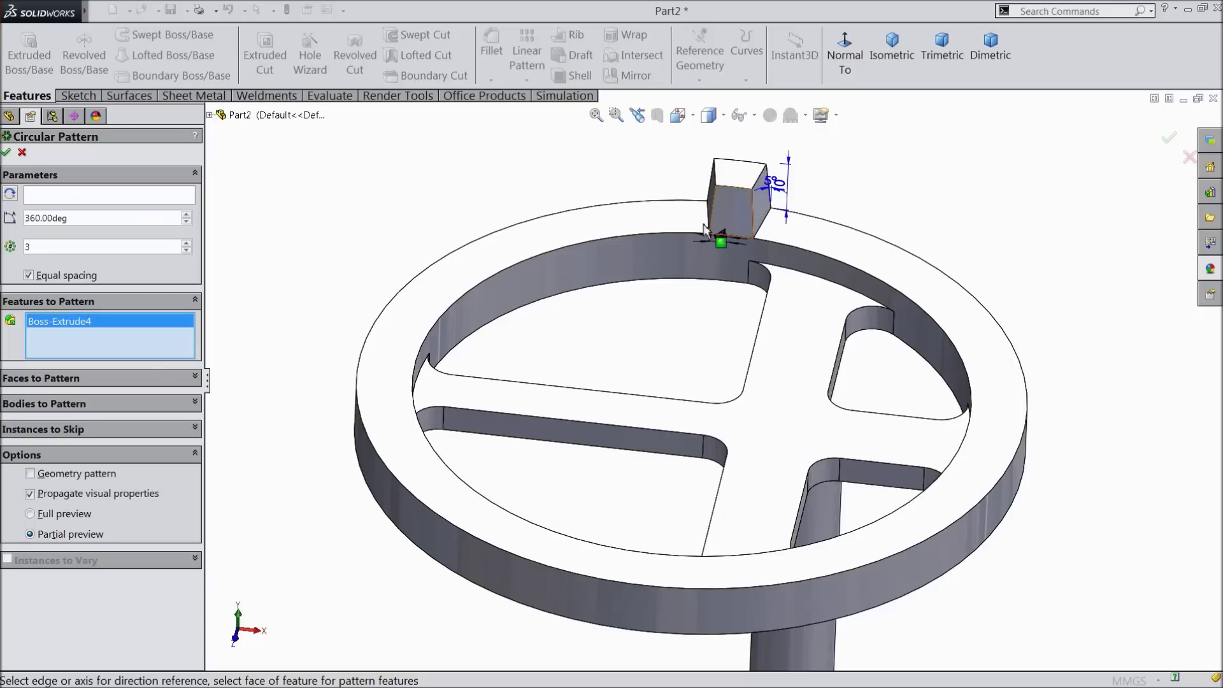
{"action": "left_click", "coordinate": [69, 195]}
{"action": "left_click", "coordinate": [454, 538]}
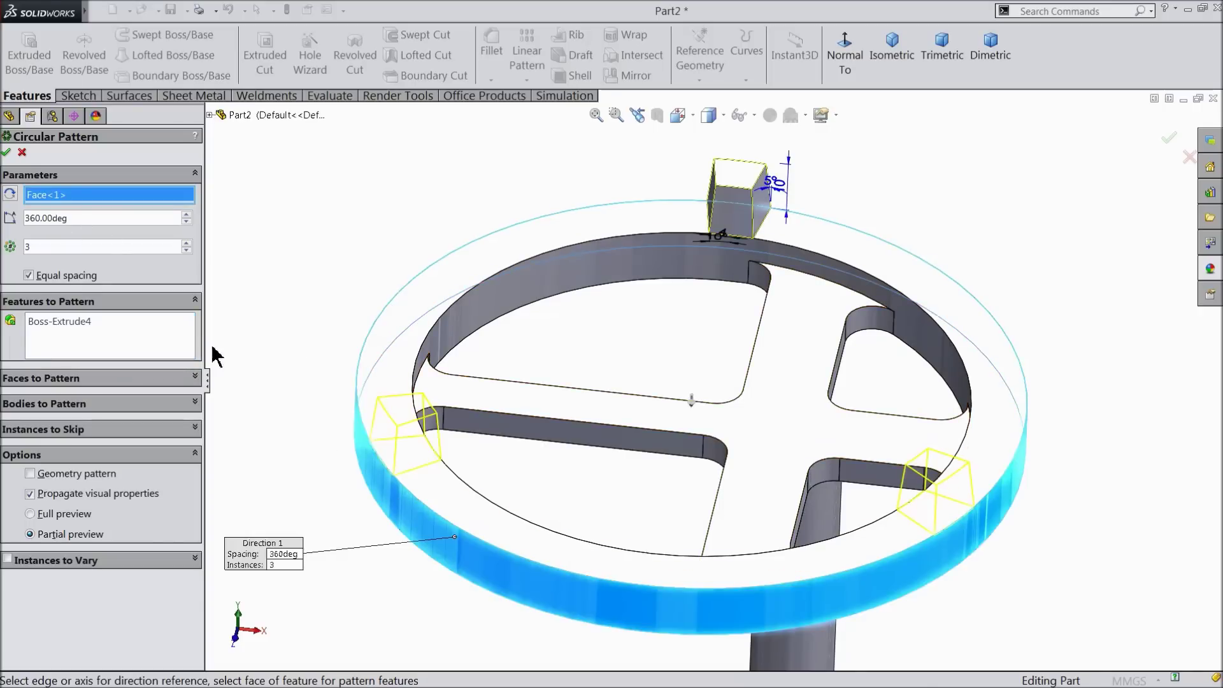
{"action": "type", "text": "18"}
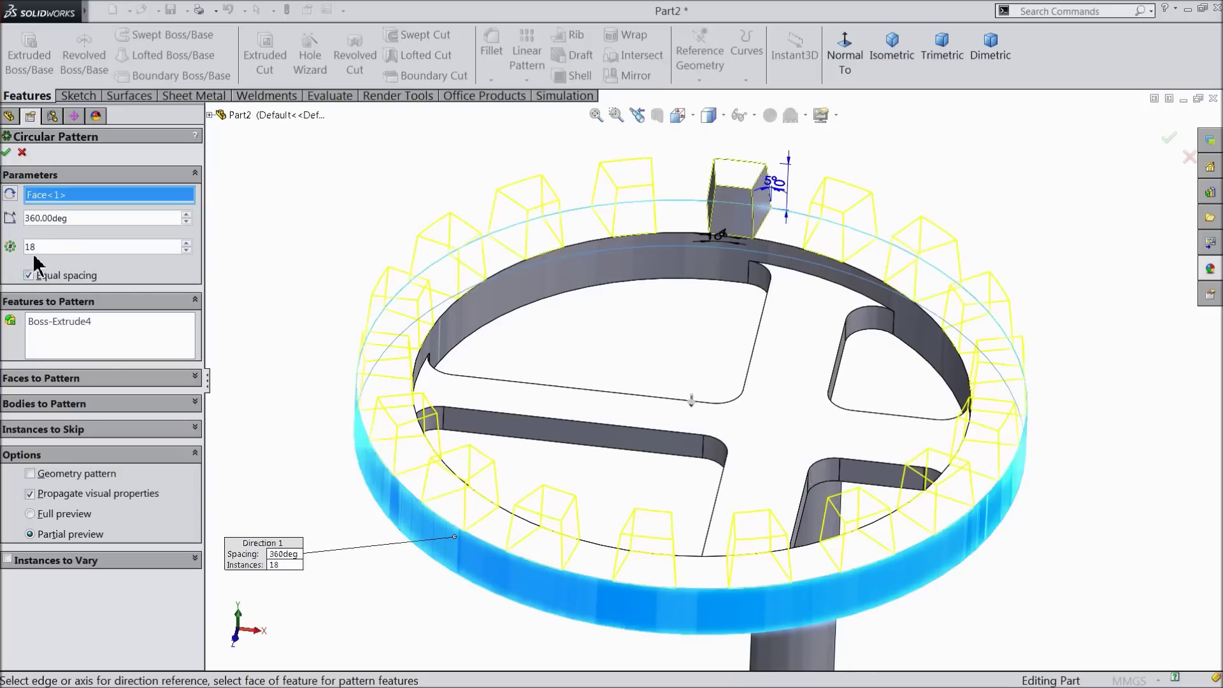
{"action": "left_click", "coordinate": [8, 153]}
Apply a blue-violet color (RGB 128, 128, 255) to the whole part.
{"action": "mouse_move", "coordinate": [306, 242]}
{"action": "middle_mouse_down"}
{"action": "mouse_move", "coordinate": [314, 251]}
{"action": "mouse_move", "coordinate": [299, 253]}
{"action": "middle_mouse_up"}
{"action": "left_click", "coordinate": [126, 148]}
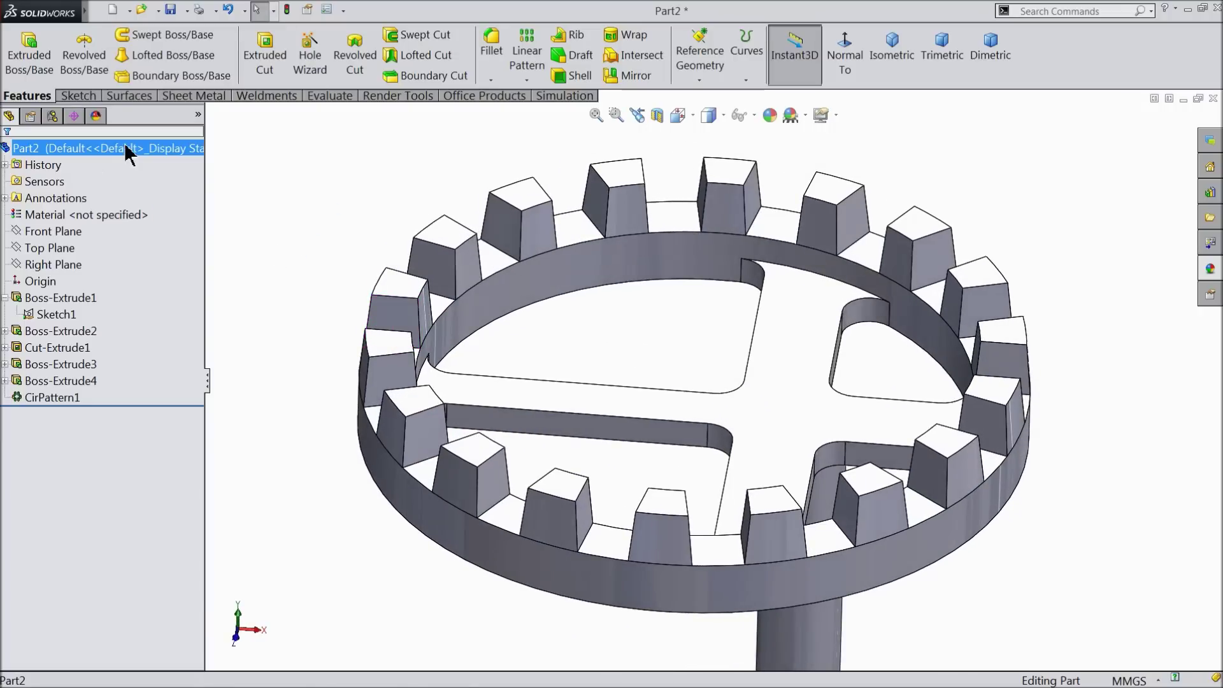
{"action": "left_click", "coordinate": [771, 116]}
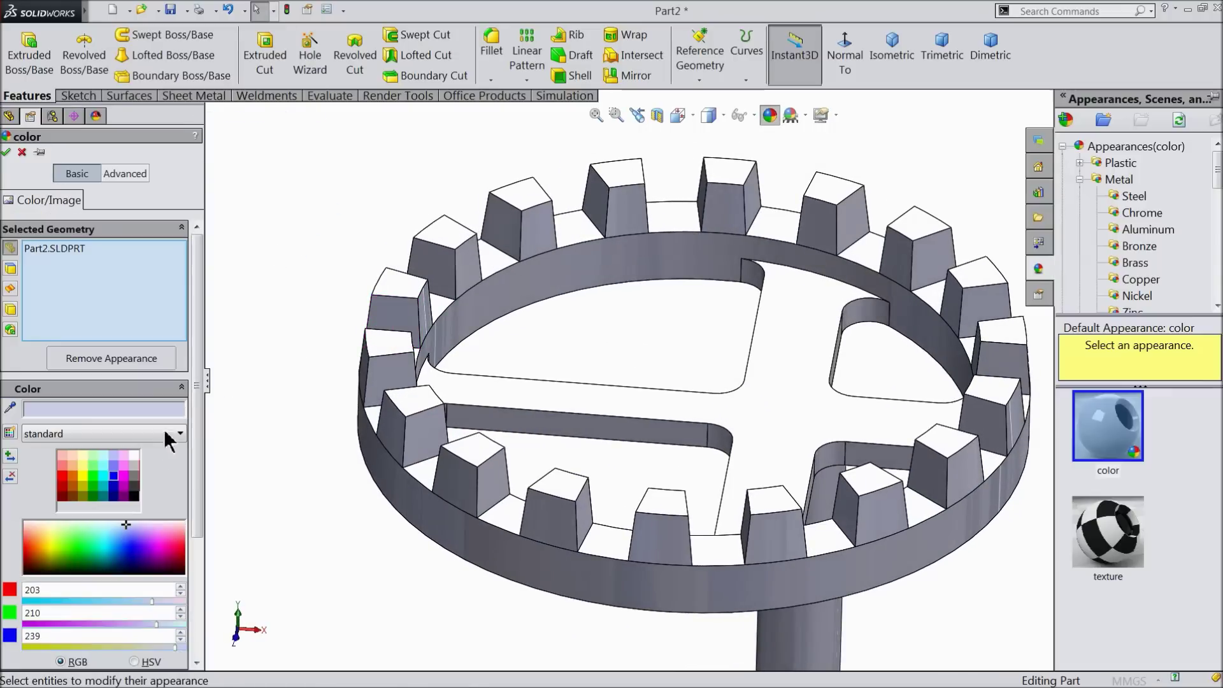
{"action": "left_click", "coordinate": [114, 467]}
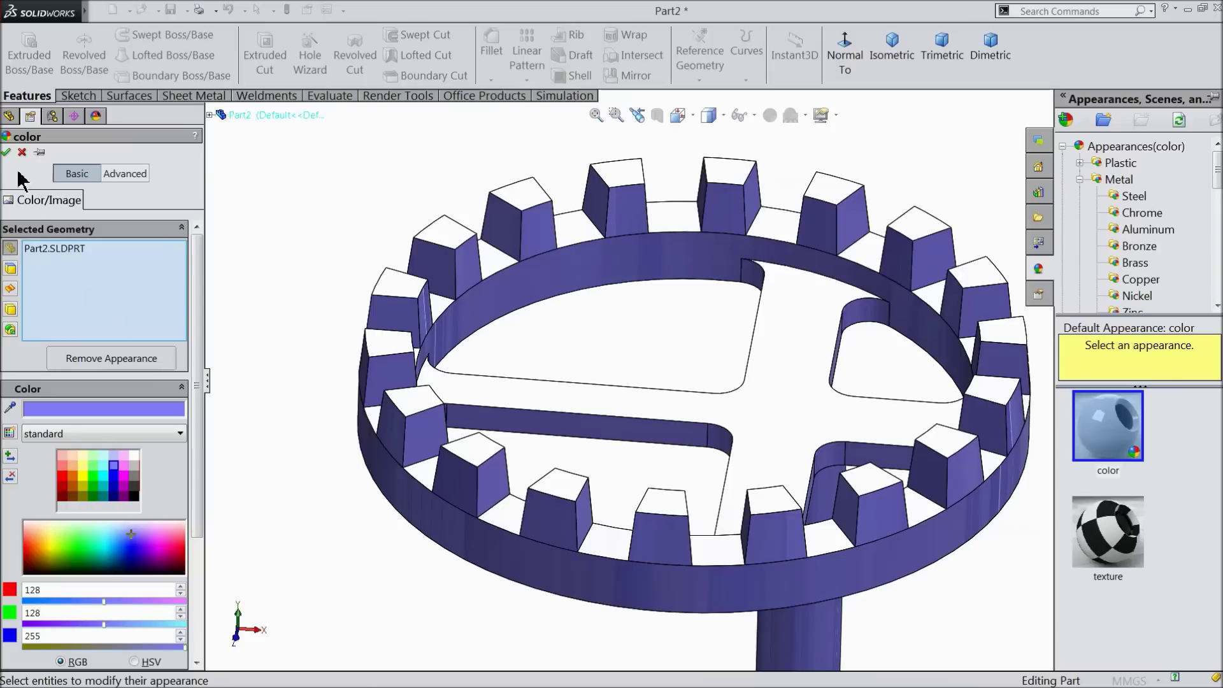
{"action": "left_click", "coordinate": [8, 151]}
Save the part as 2.crown wheel in the Crown wheel & pinion mechanism folder on the desktop.
{"action": "mouse_move", "coordinate": [323, 325]}
{"action": "middle_mouse_down"}
{"action": "mouse_move", "coordinate": [325, 240]}
{"action": "mouse_move", "coordinate": [305, 363]}
{"action": "mouse_move", "coordinate": [325, 327]}
{"action": "middle_mouse_up"}
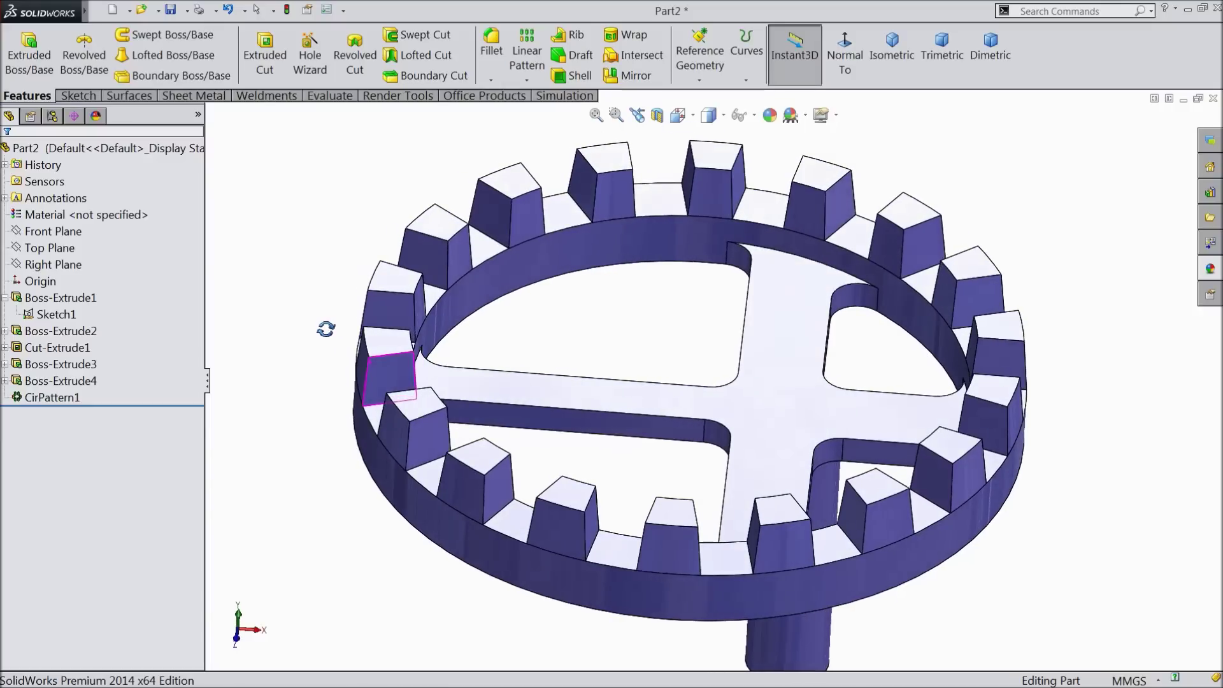
{"action": "key", "text": "f"}
{"action": "scroll", "coordinate": [734, 350], "scroll_direction": "down", "scroll_amount": 5}
{"action": "middle_click_drag", "start_coordinate": [707, 382], "coordinate": [712, 390]}
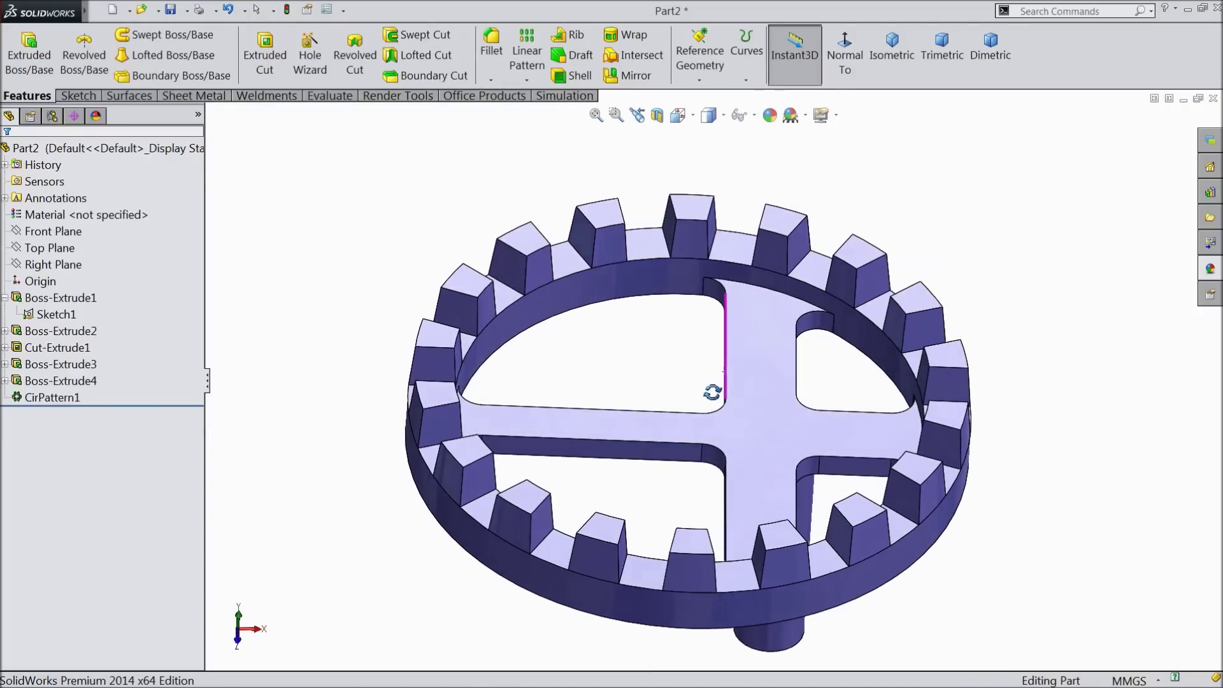
{"action": "left_click", "coordinate": [173, 14]}
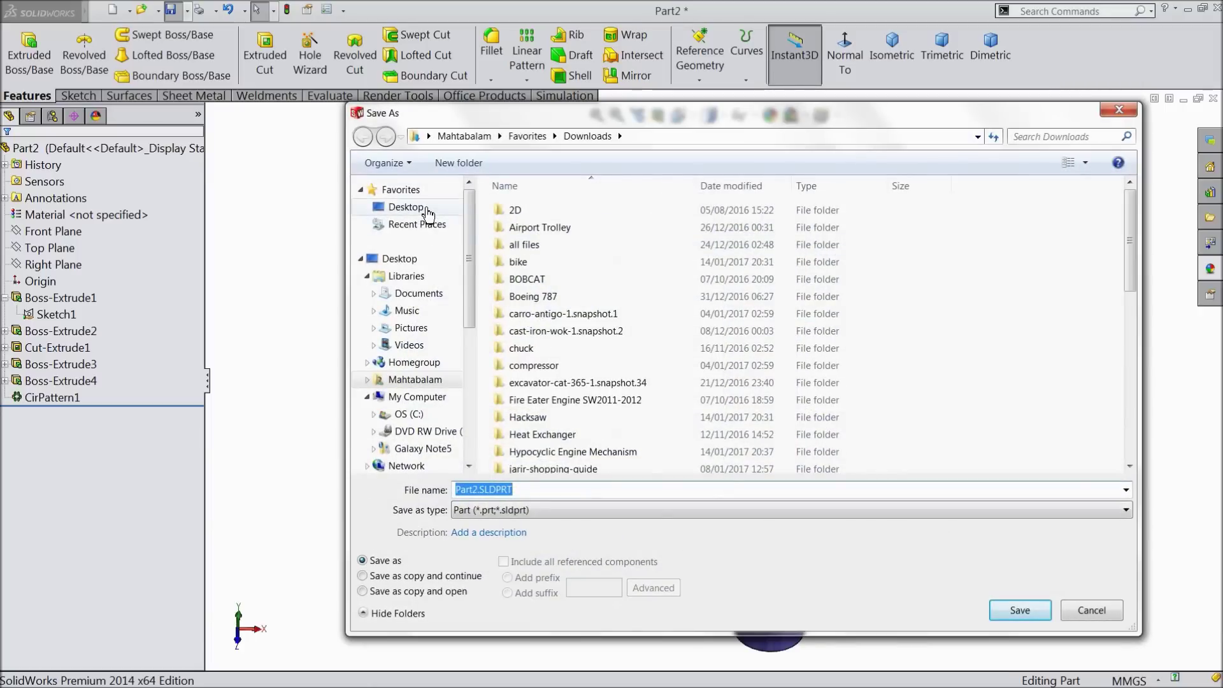
{"action": "left_click", "coordinate": [427, 210]}
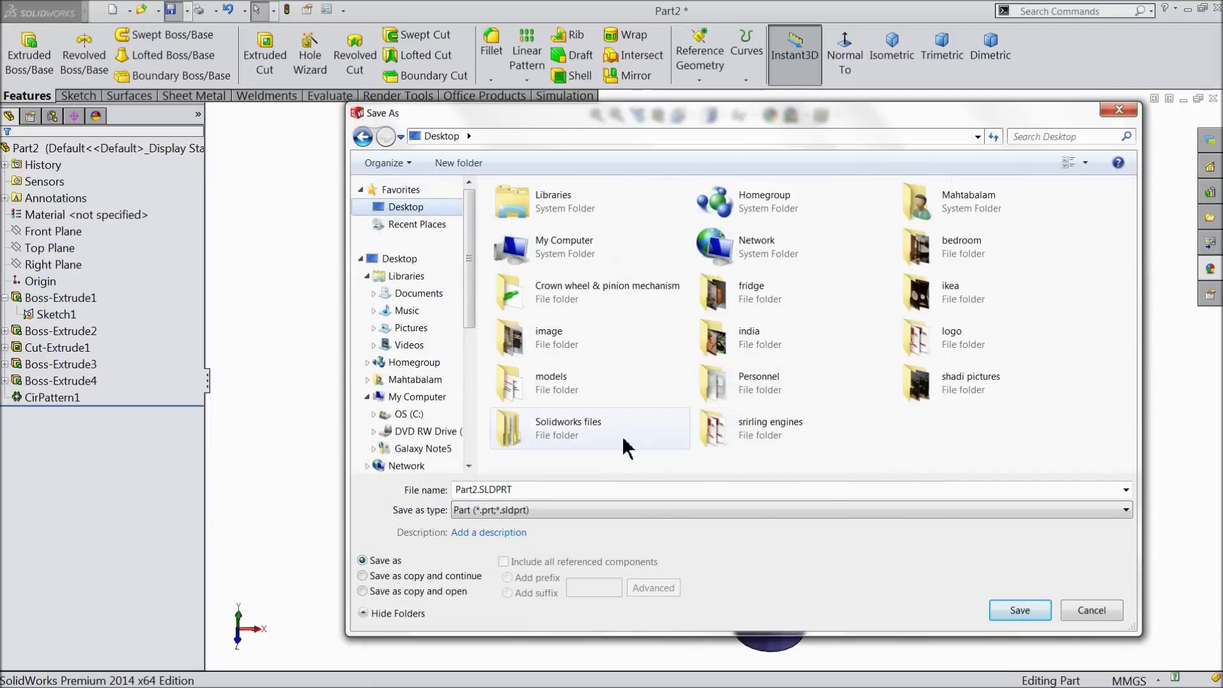
{"action": "double_click", "coordinate": [592, 298]}
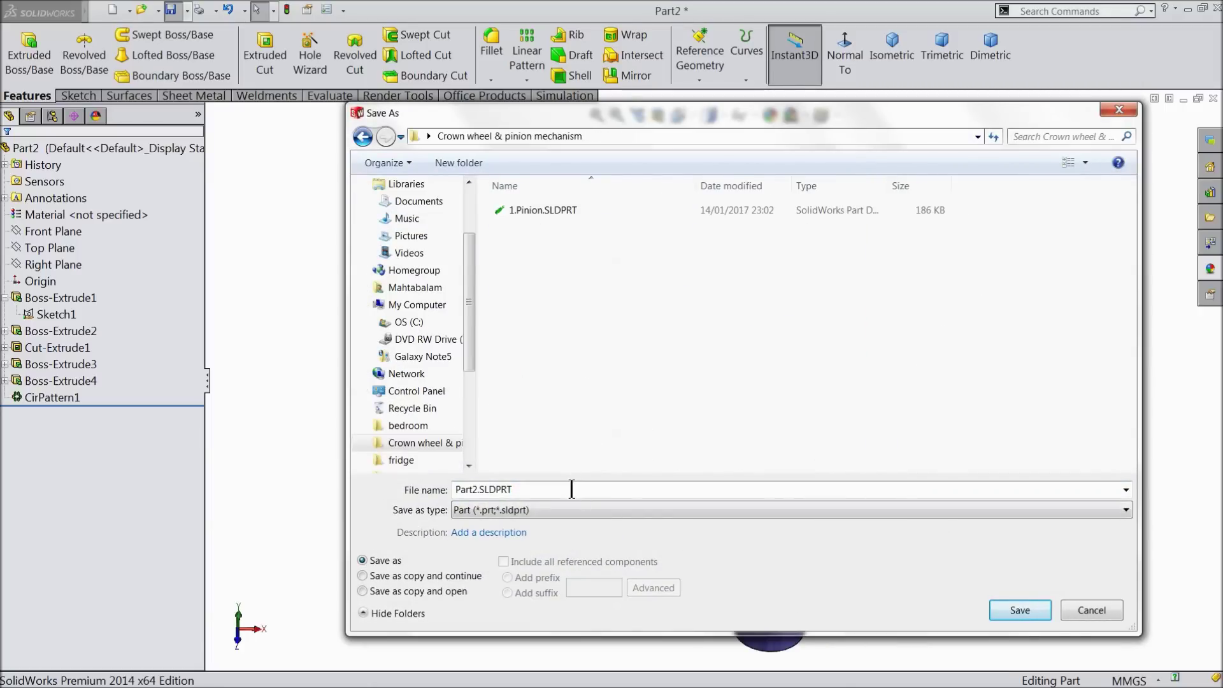
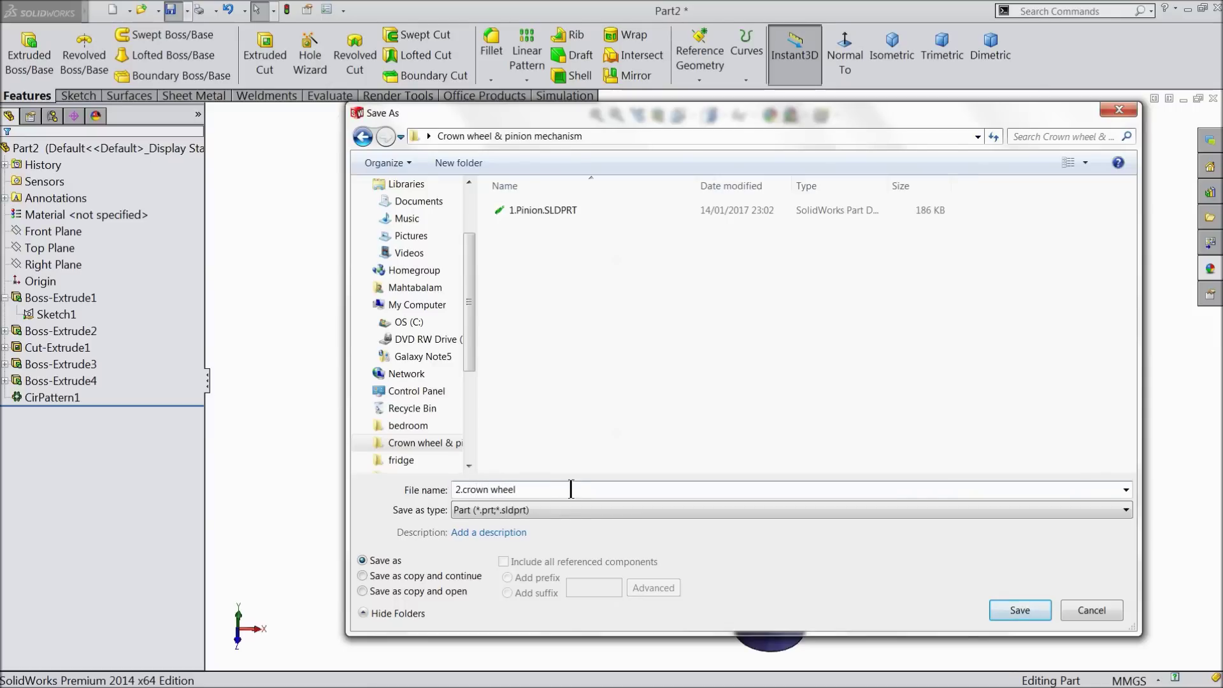
{"action": "left_click", "coordinate": [1019, 610]}
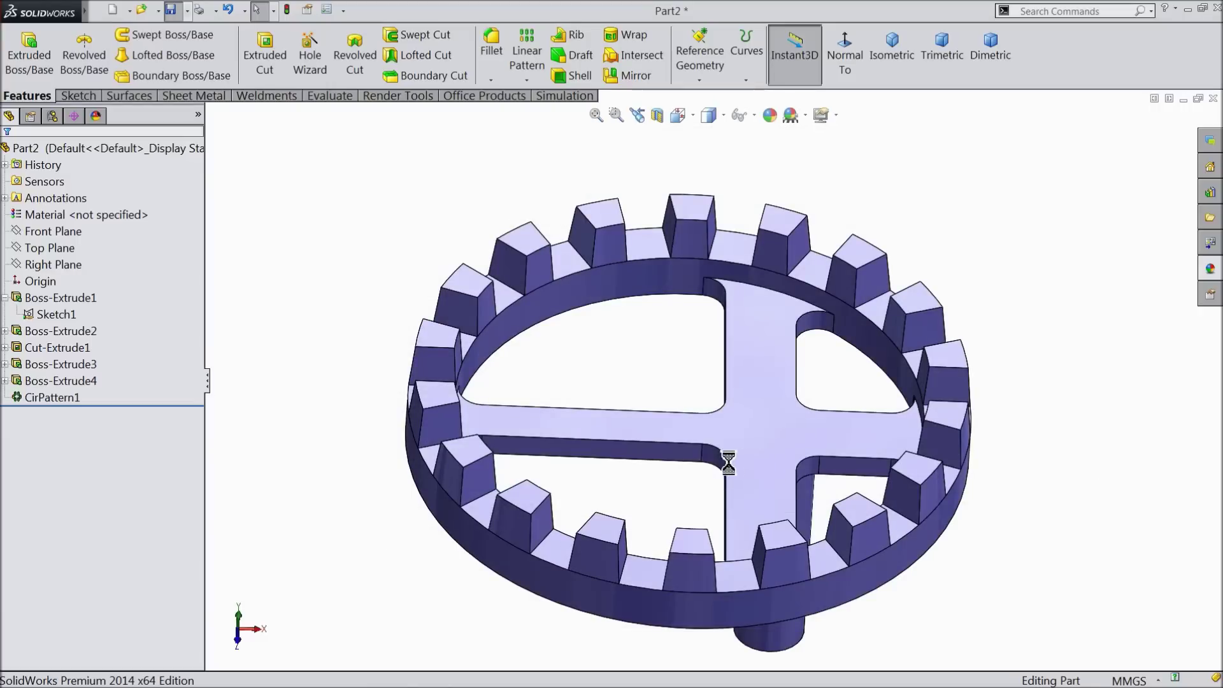
{"action": "middle_click_drag", "start_coordinate": [677, 423], "coordinate": [641, 390]}
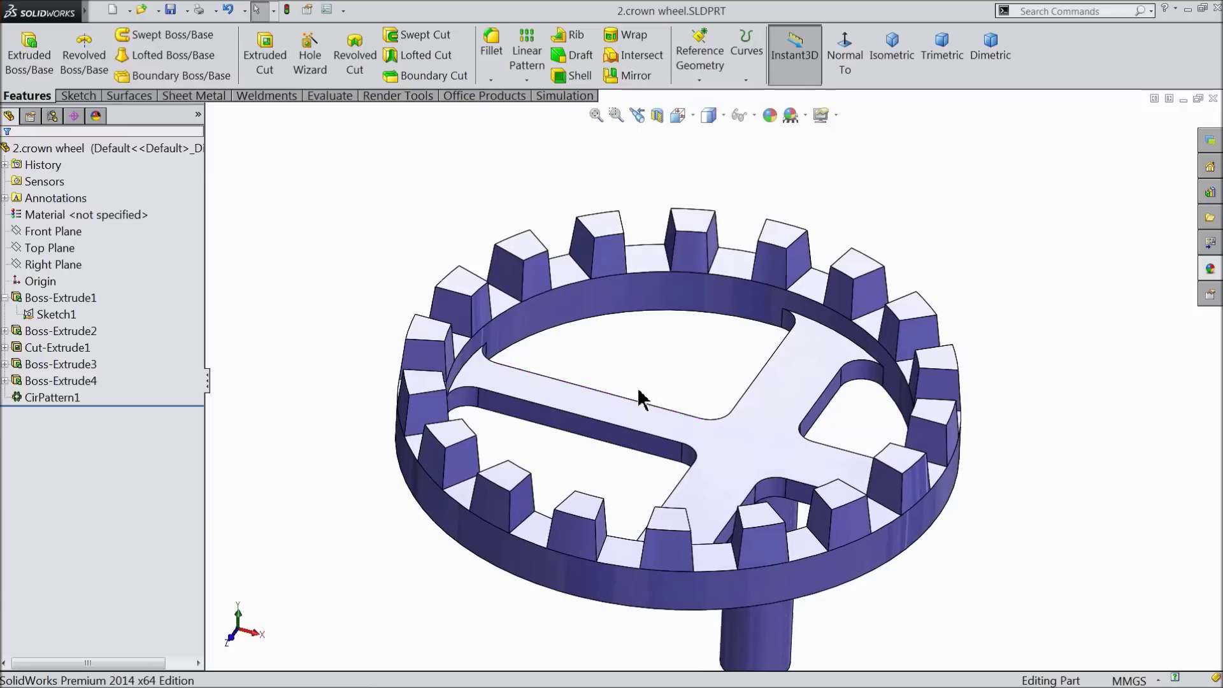
{"action": "scroll", "coordinate": [701, 423], "scroll_direction": "up", "scroll_amount": 3}
{"action": "scroll", "coordinate": [804, 462], "scroll_direction": "down", "scroll_amount": 3}
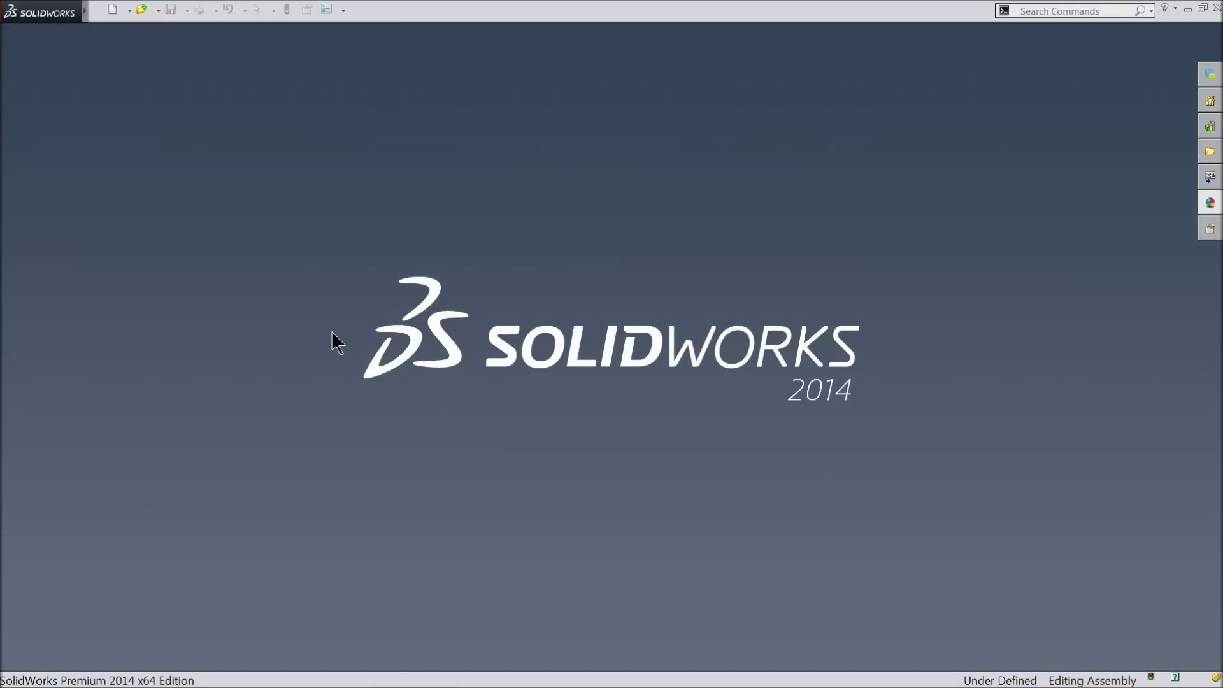
Create a new assembly document.
{"action": "left_click", "coordinate": [115, 16]}
{"action": "left_click", "coordinate": [266, 350]}
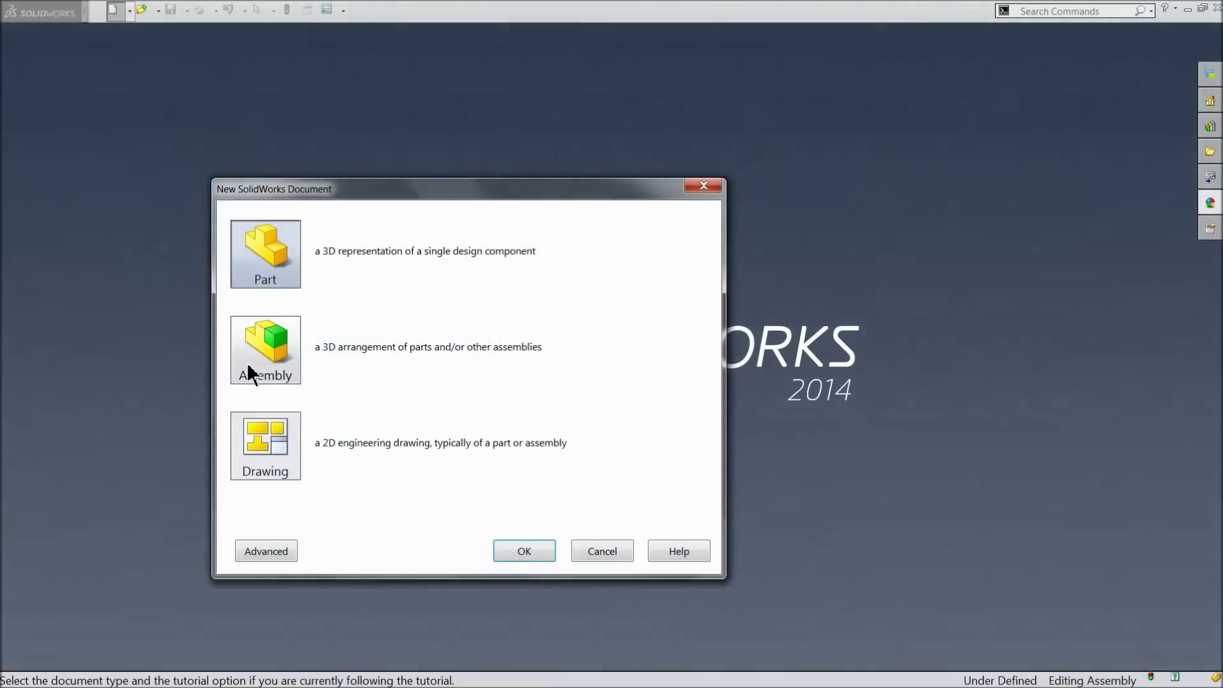
{"action": "left_click", "coordinate": [524, 552]}
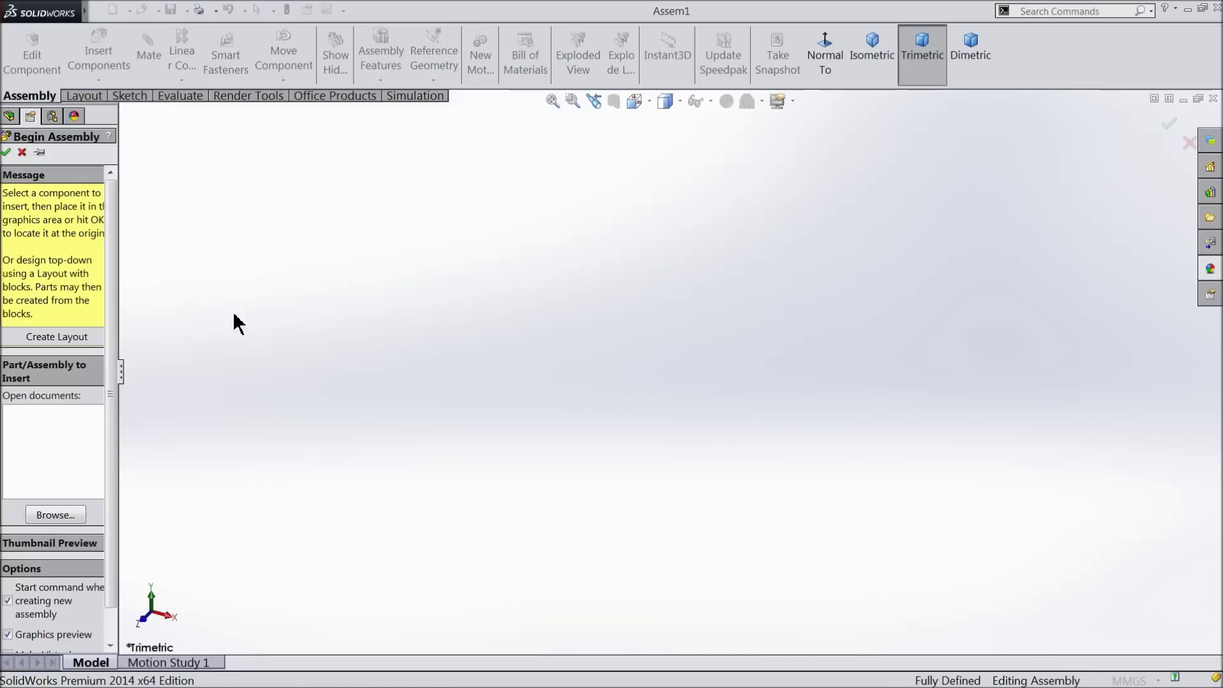
Insert 2.crown wheel.SLDPRT as the first component, placing it freely in the assembly.
{"action": "left_click_drag", "start_coordinate": [120, 410], "coordinate": [180, 408]}
{"action": "left_click", "coordinate": [102, 463]}
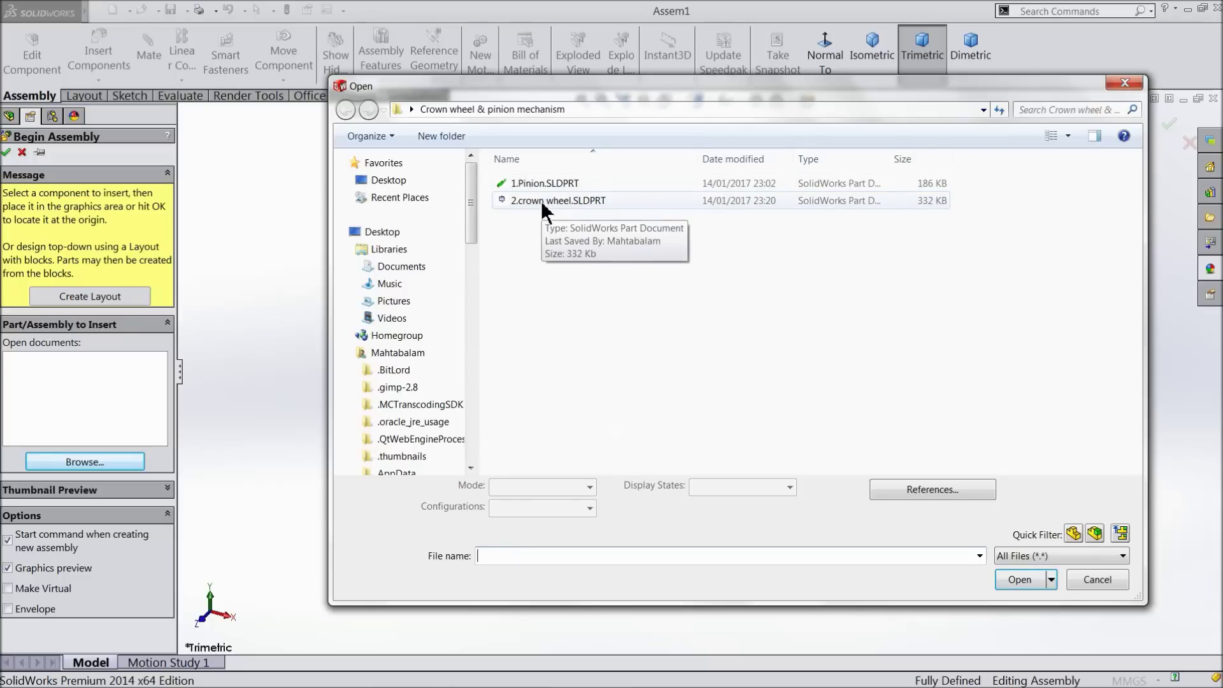
{"action": "left_click", "coordinate": [543, 203]}
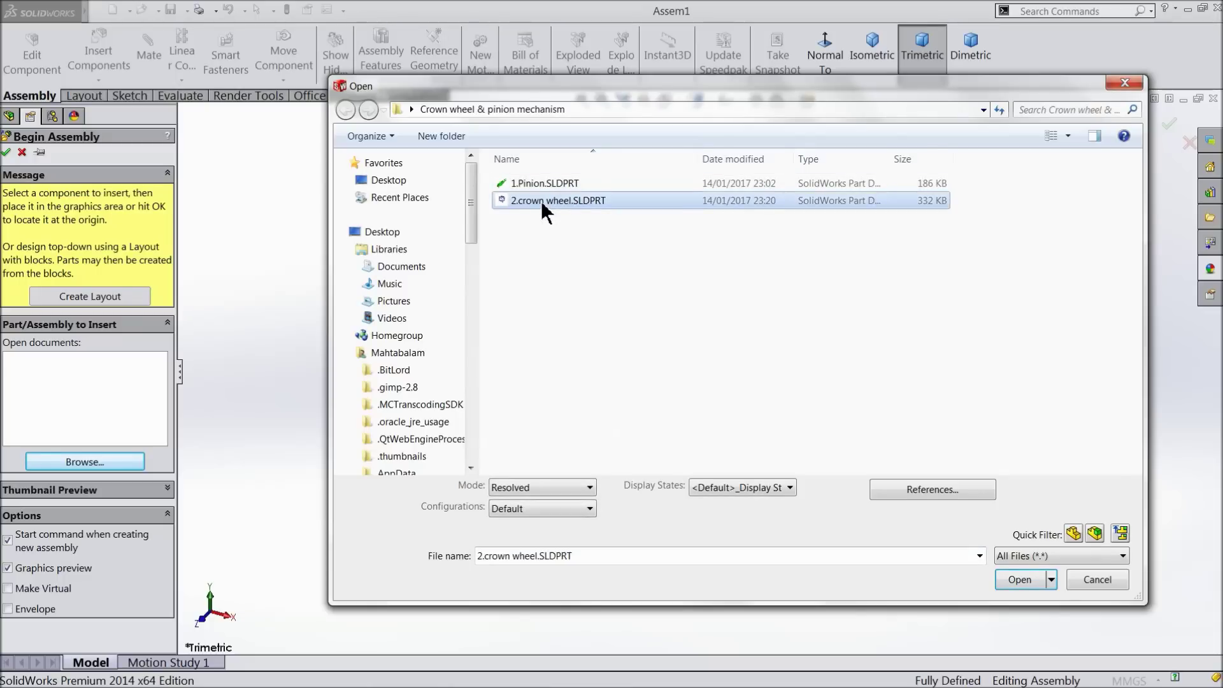
{"action": "left_click", "coordinate": [1022, 580]}
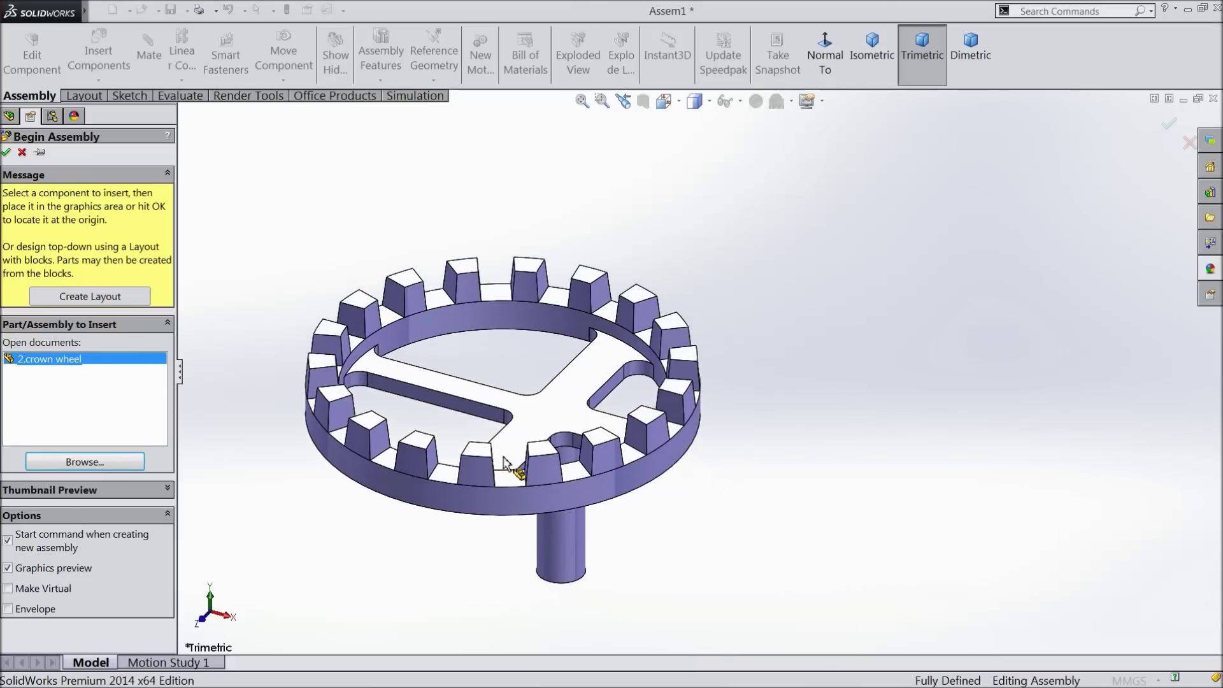
{"action": "left_click", "coordinate": [504, 459]}
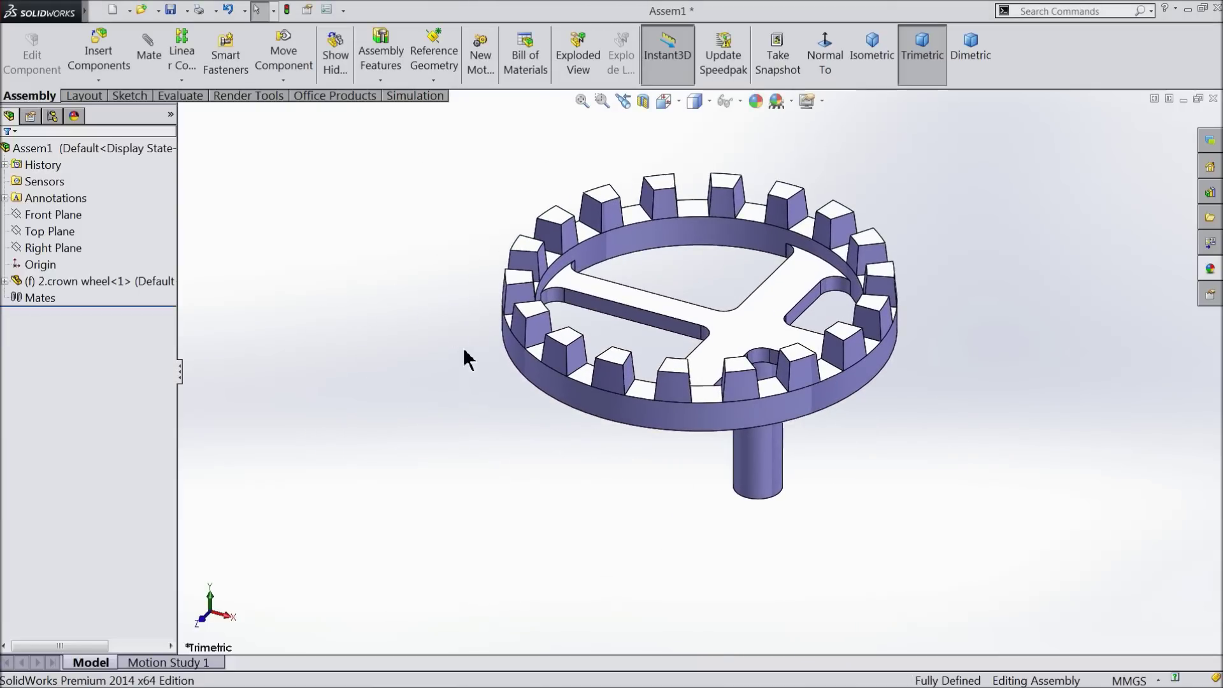
Float the fixed crown wheel component and move it a short distance by one of its spokes.
{"action": "right_click", "coordinate": [408, 246]}
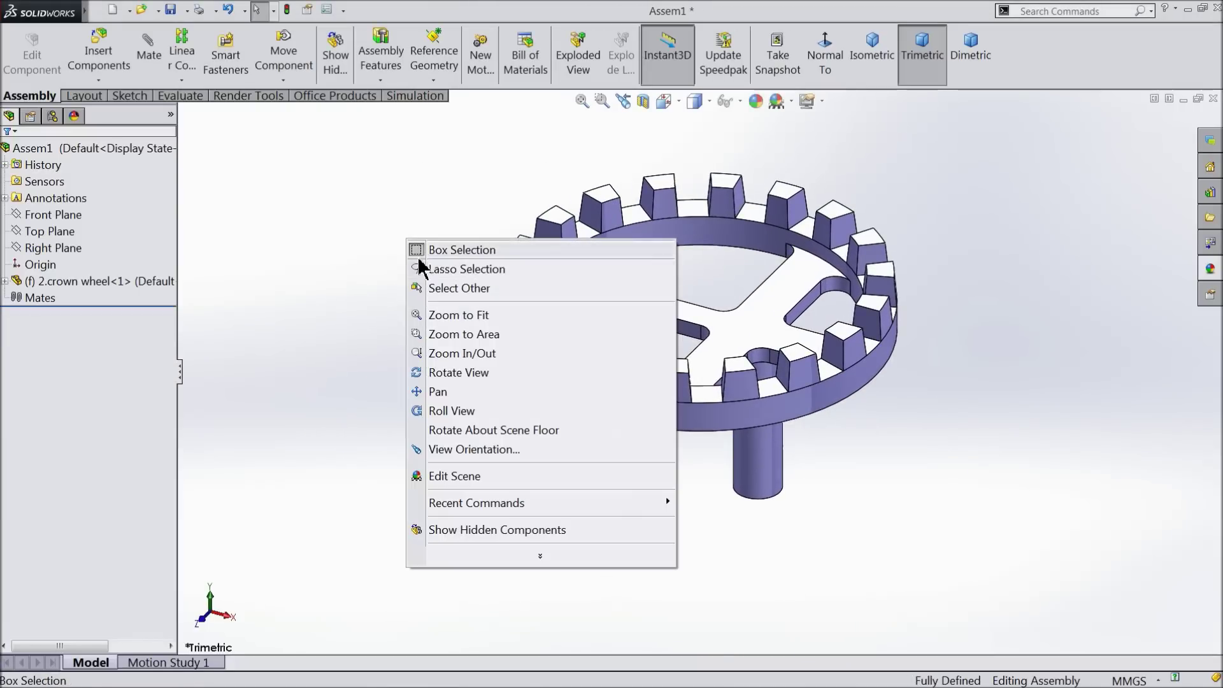
{"action": "left_click", "coordinate": [395, 194]}
{"action": "left_click", "coordinate": [756, 347]}
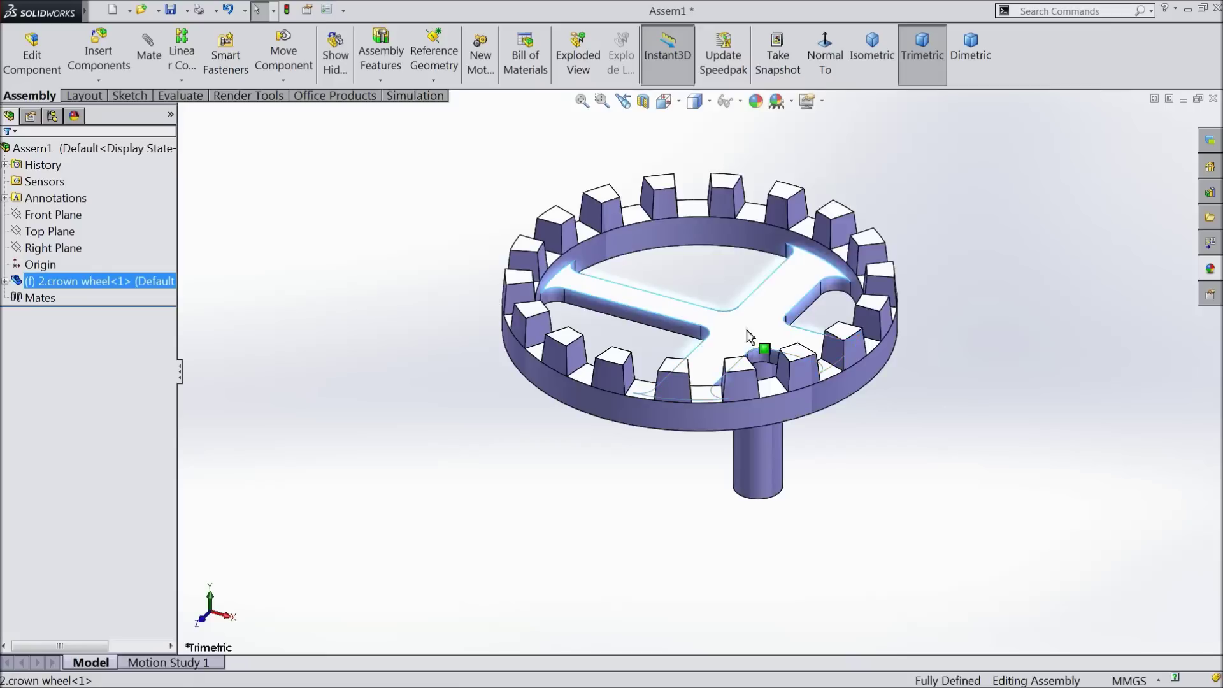
{"action": "right_click", "coordinate": [750, 352]}
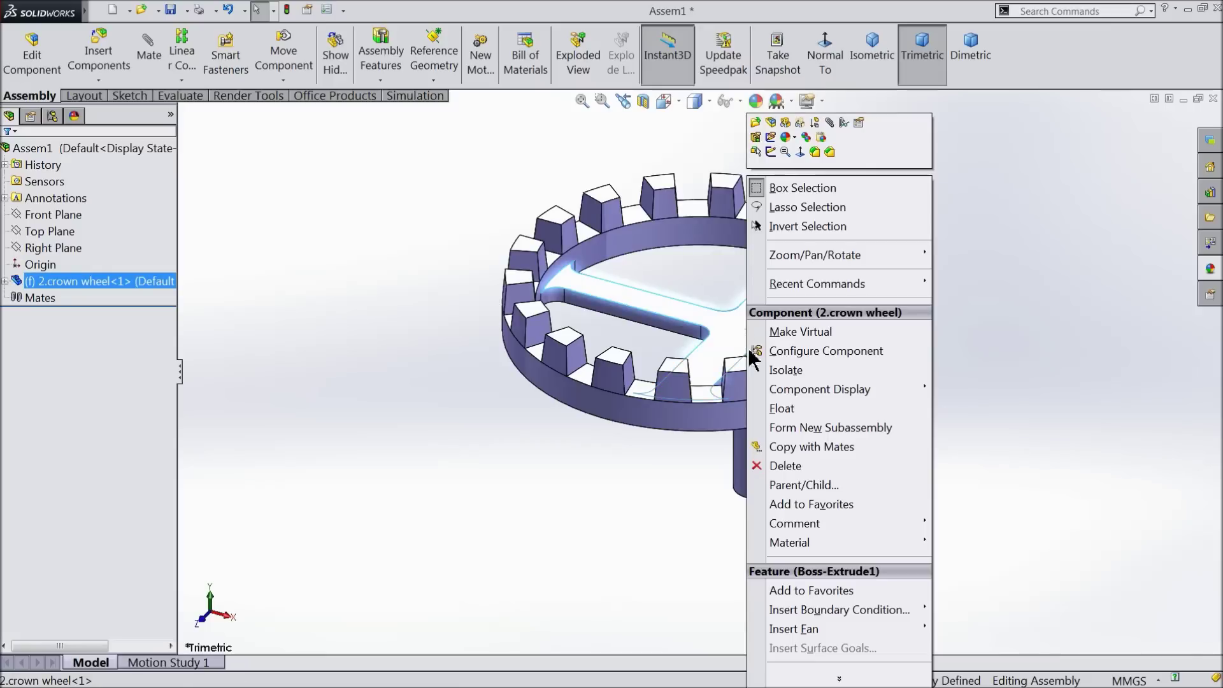
{"action": "left_click", "coordinate": [783, 411]}
{"action": "left_click_drag", "start_coordinate": [740, 328], "coordinate": [711, 373]}
{"action": "right_click", "coordinate": [704, 386]}
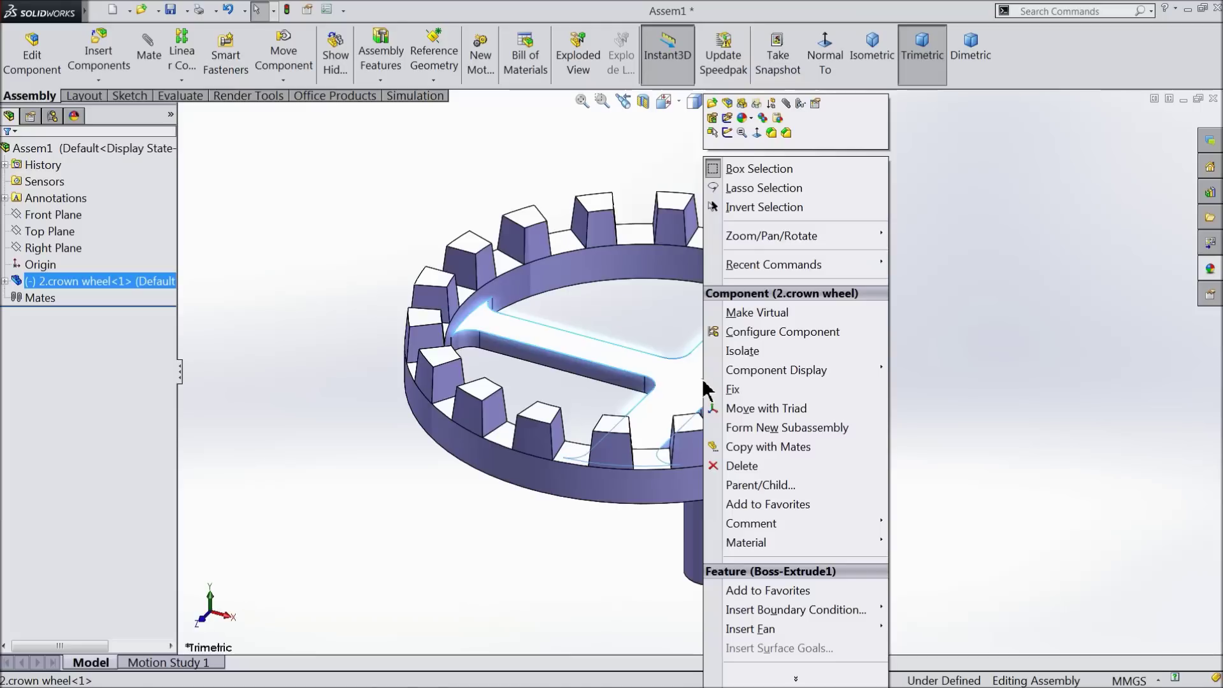
{"action": "left_click", "coordinate": [355, 241]}
Hide the Model and Motion Study tab bar below the graphics area.
{"action": "left_click", "coordinate": [51, 249]}
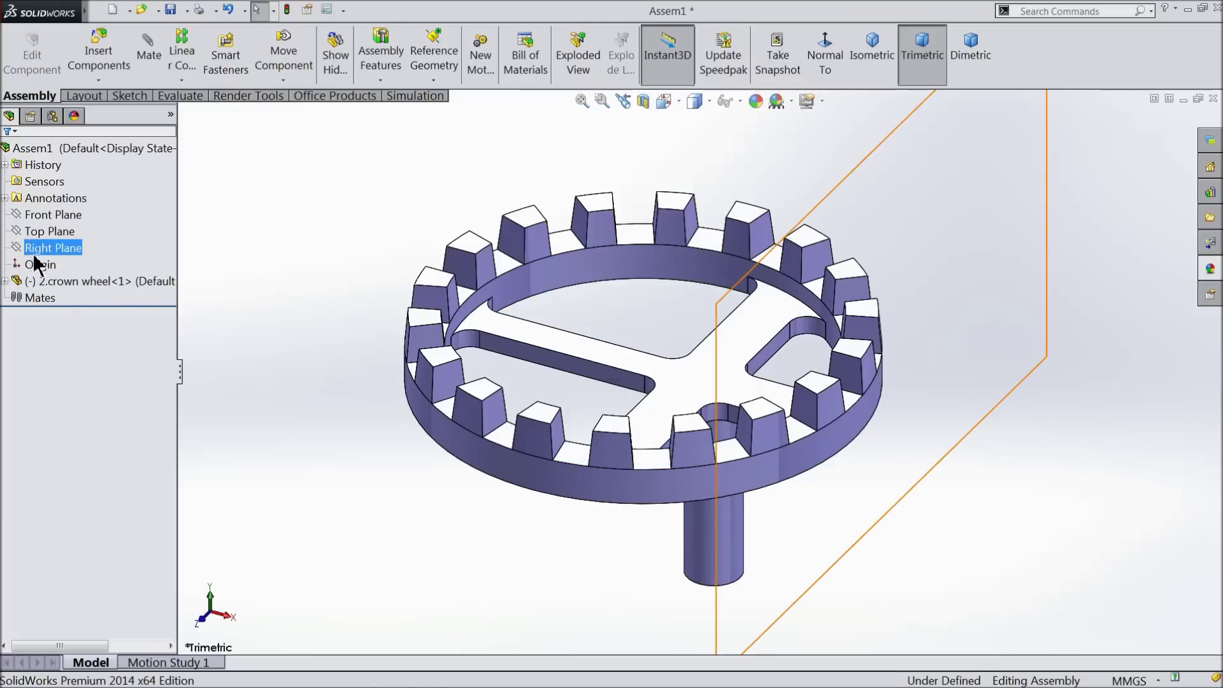
{"action": "key", "text": "Escape"}
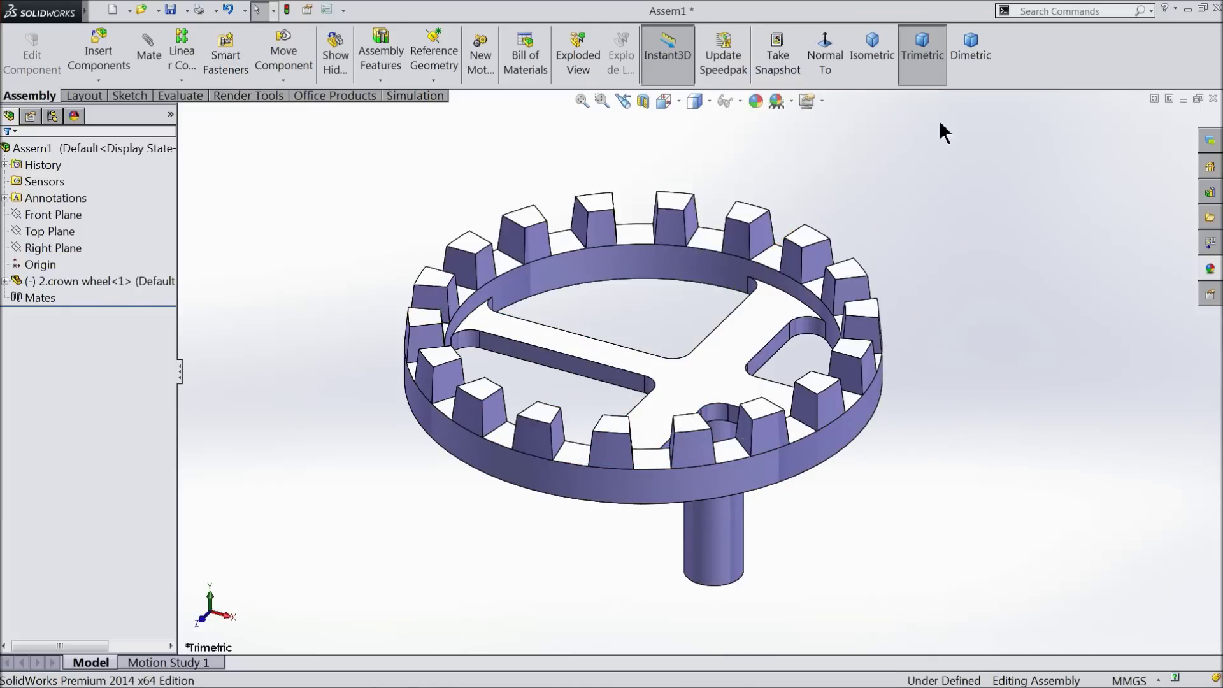
{"action": "right_click", "coordinate": [1055, 63]}
{"action": "left_click", "coordinate": [968, 548]}
Start a new sketch on the assembly's Right Plane and view it normal to the plane.
{"action": "left_click", "coordinate": [37, 281]}
{"action": "left_click", "coordinate": [29, 215]}
{"action": "left_click", "coordinate": [29, 249]}
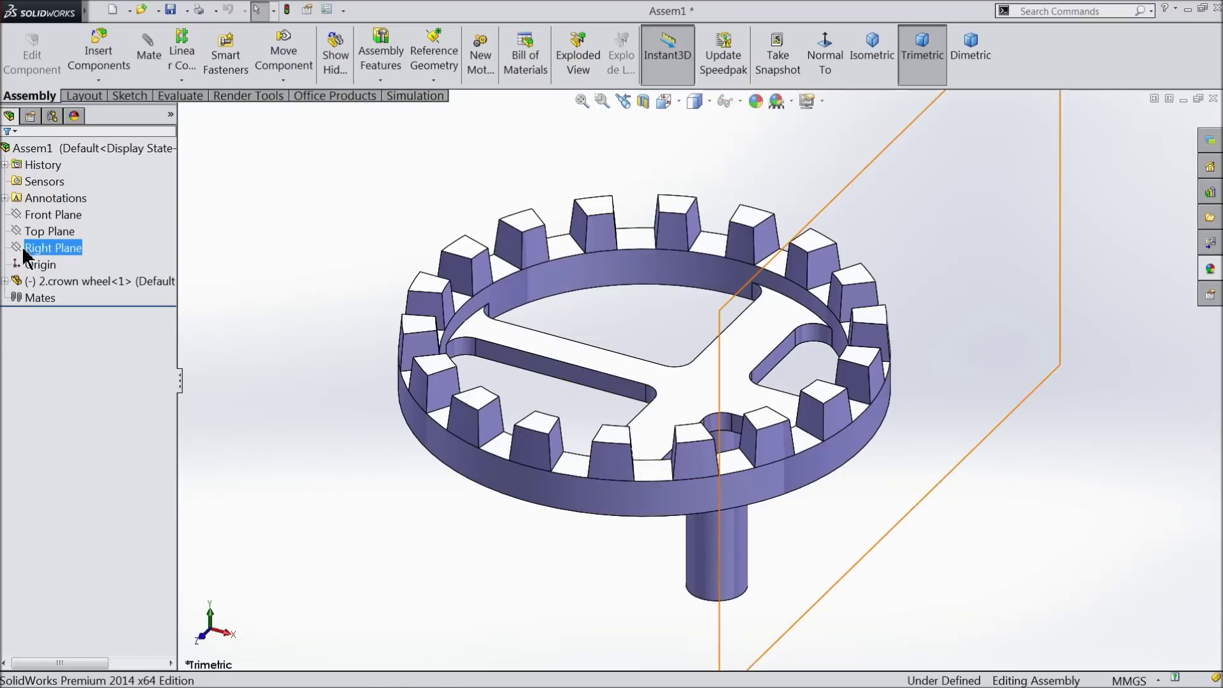
{"action": "left_click", "coordinate": [32, 228]}
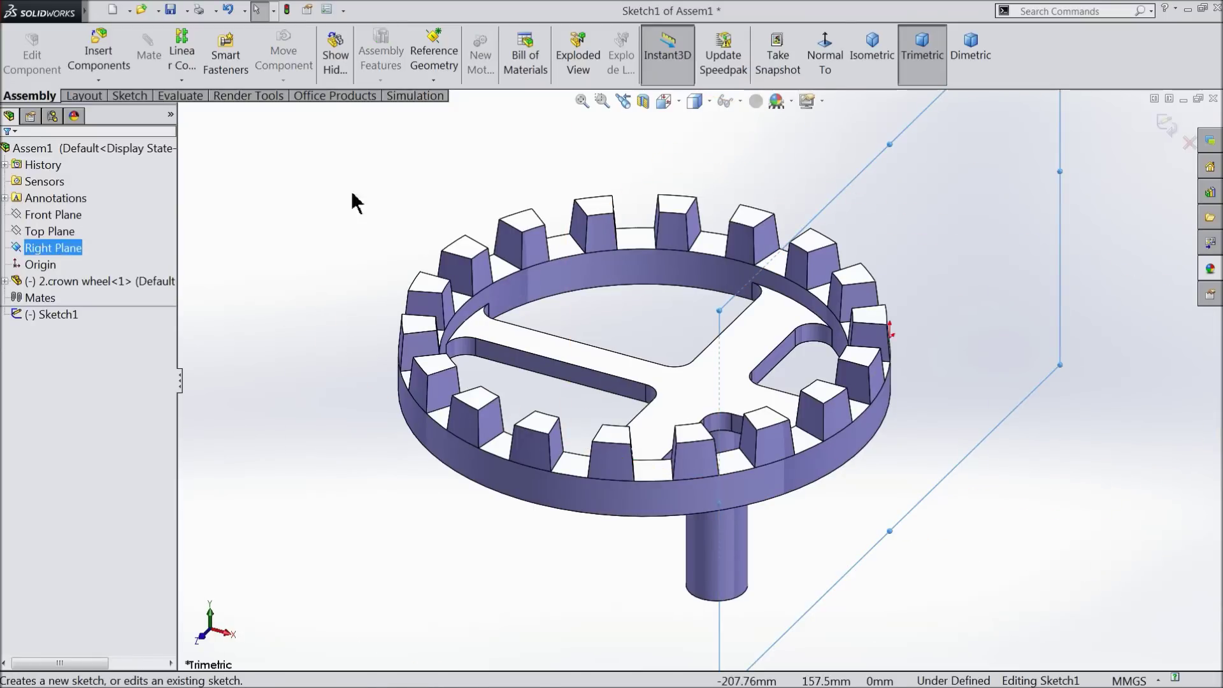
{"action": "left_click", "coordinate": [825, 56]}
{"action": "scroll", "coordinate": [764, 137], "scroll_direction": "down", "scroll_amount": 8}
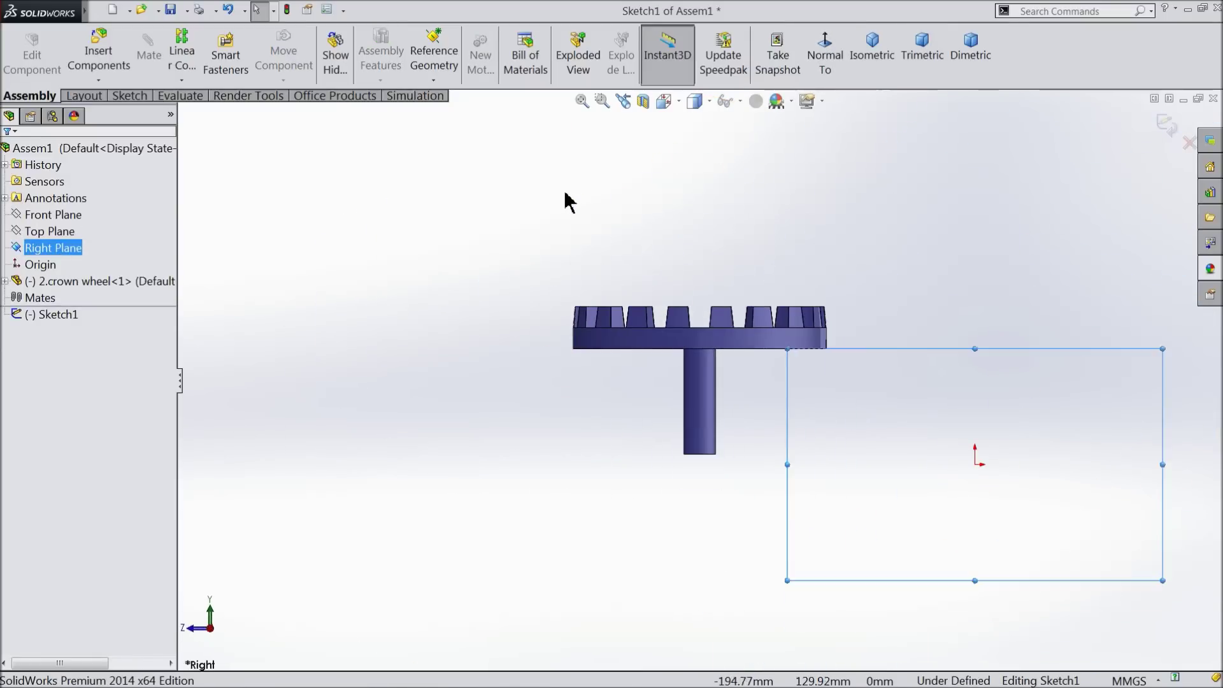
{"action": "scroll", "coordinate": [1013, 381], "scroll_direction": "up", "scroll_amount": 3}
Sketch a vertical centerline about 119 mm long up from the origin, continued by a horizontal centerline about 117 mm long away from the crown wheel.
{"action": "left_click", "coordinate": [84, 96]}
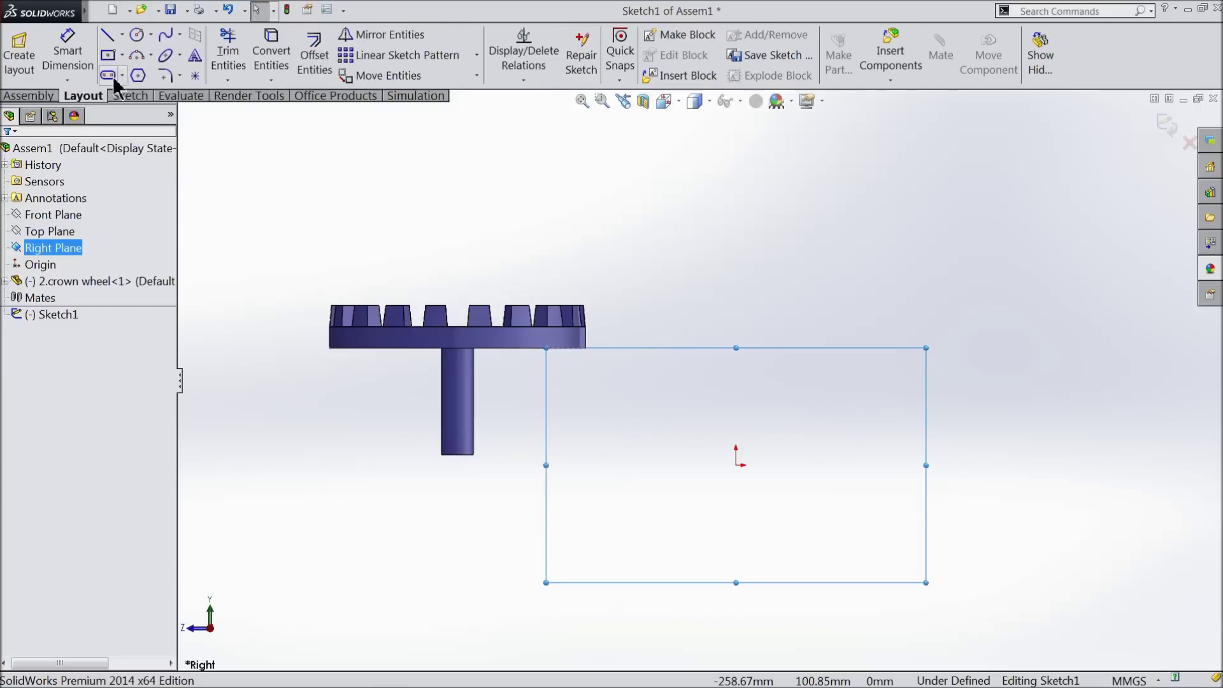
{"action": "left_click", "coordinate": [122, 35]}
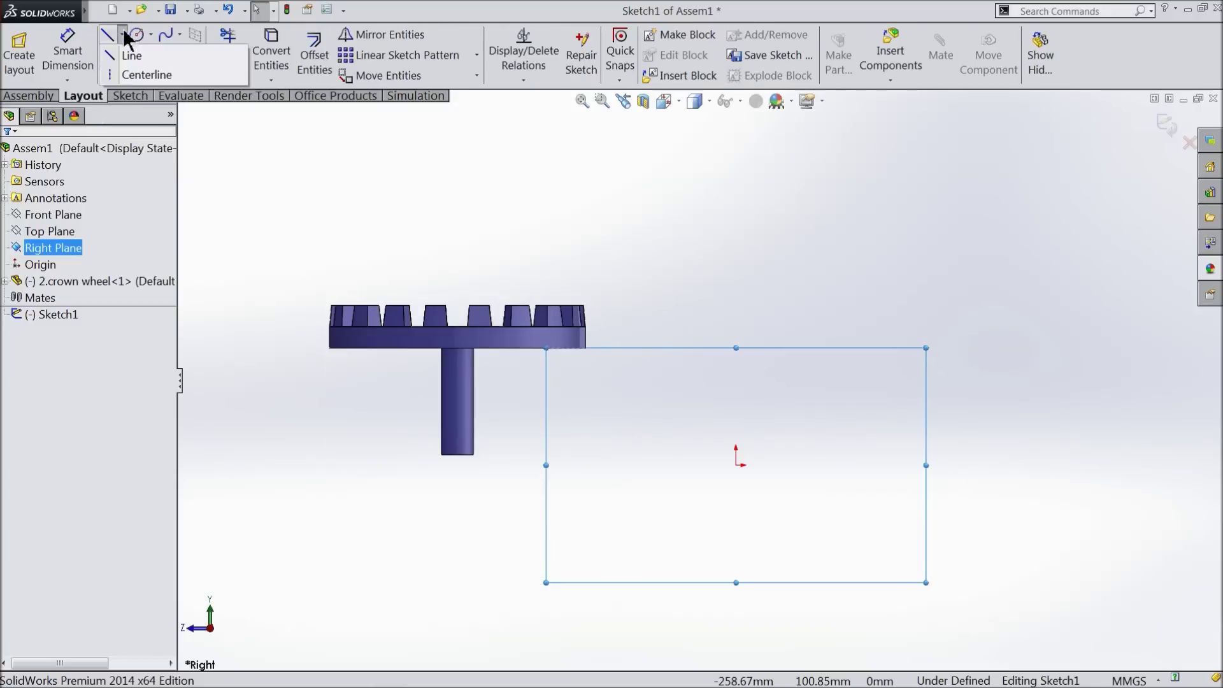
{"action": "left_click", "coordinate": [137, 72]}
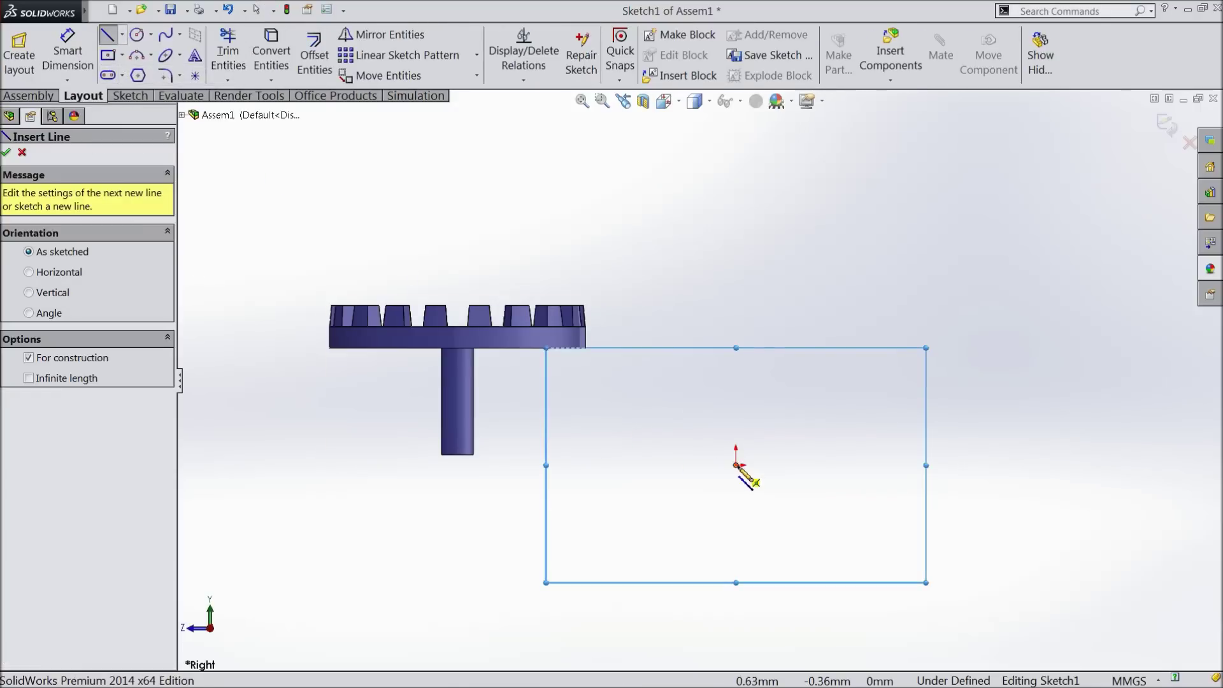
{"action": "left_click", "coordinate": [737, 466]}
{"action": "left_click", "coordinate": [737, 210]}
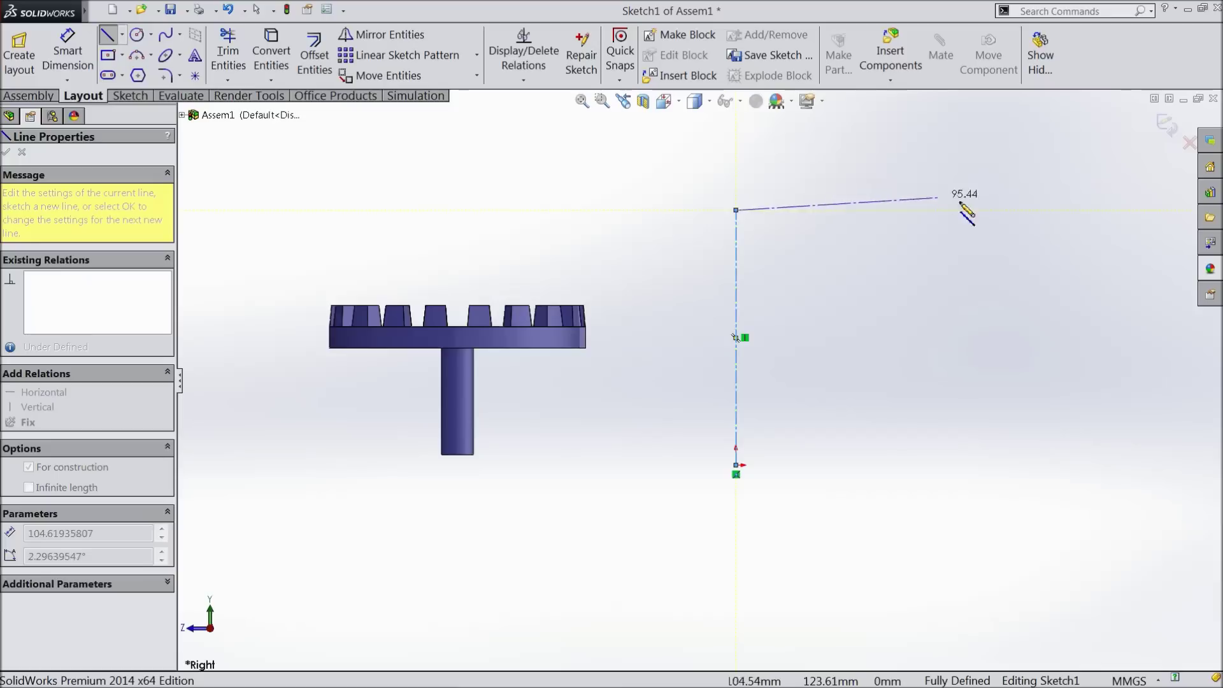
{"action": "right_click", "coordinate": [1000, 213]}
{"action": "left_click", "coordinate": [1000, 167]}
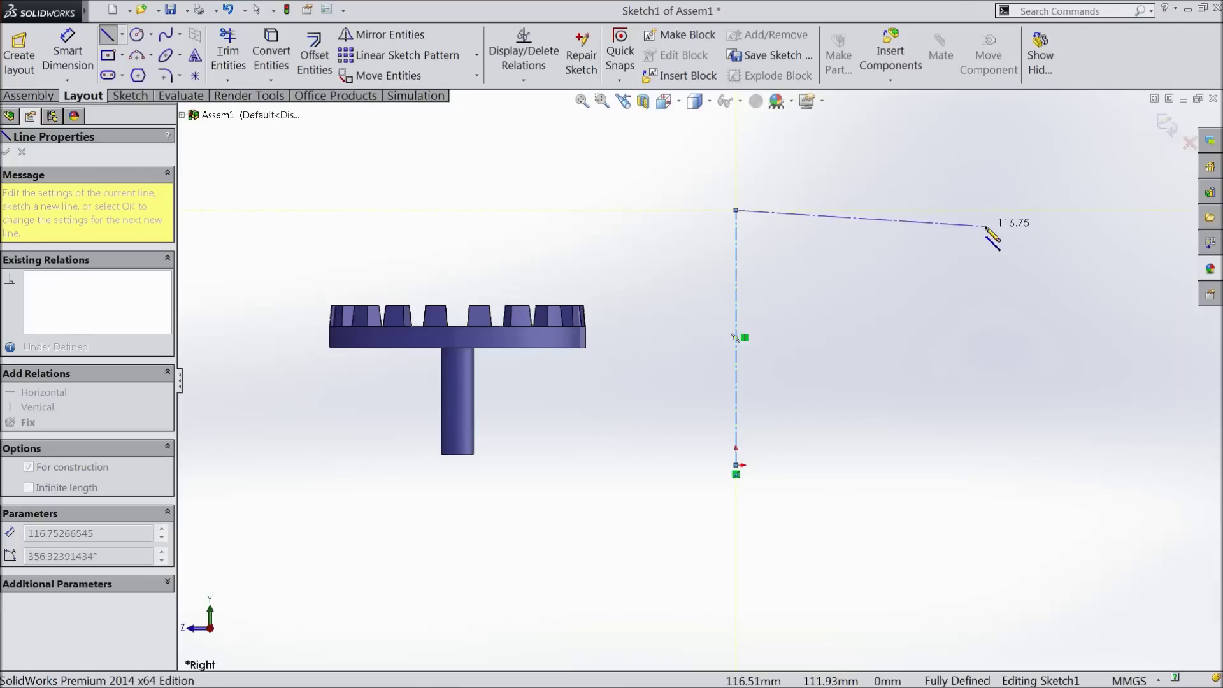
{"action": "left_click", "coordinate": [986, 210]}
{"action": "right_click", "coordinate": [996, 280]}
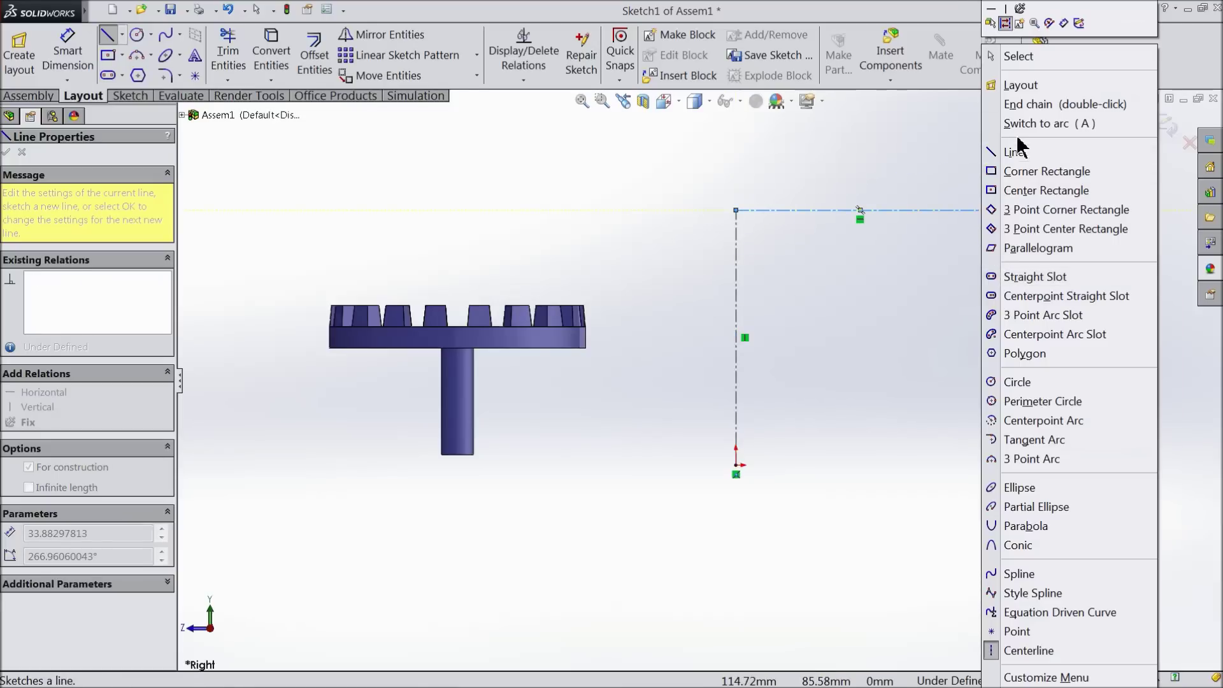
{"action": "left_click", "coordinate": [1015, 56]}
Dimension the vertical centerline's length as 86 mm.
{"action": "scroll", "coordinate": [937, 334], "scroll_direction": "up", "scroll_amount": 2}
{"action": "scroll", "coordinate": [929, 332], "scroll_direction": "down", "scroll_amount": 3}
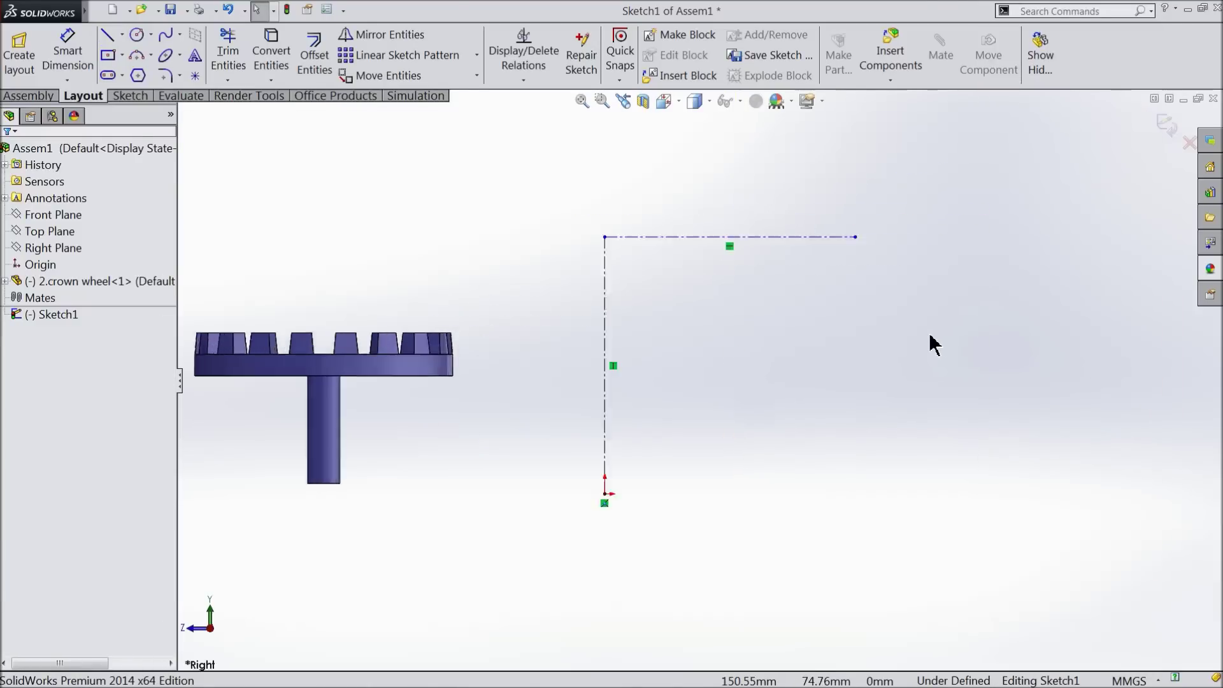
{"action": "left_click", "coordinate": [71, 59]}
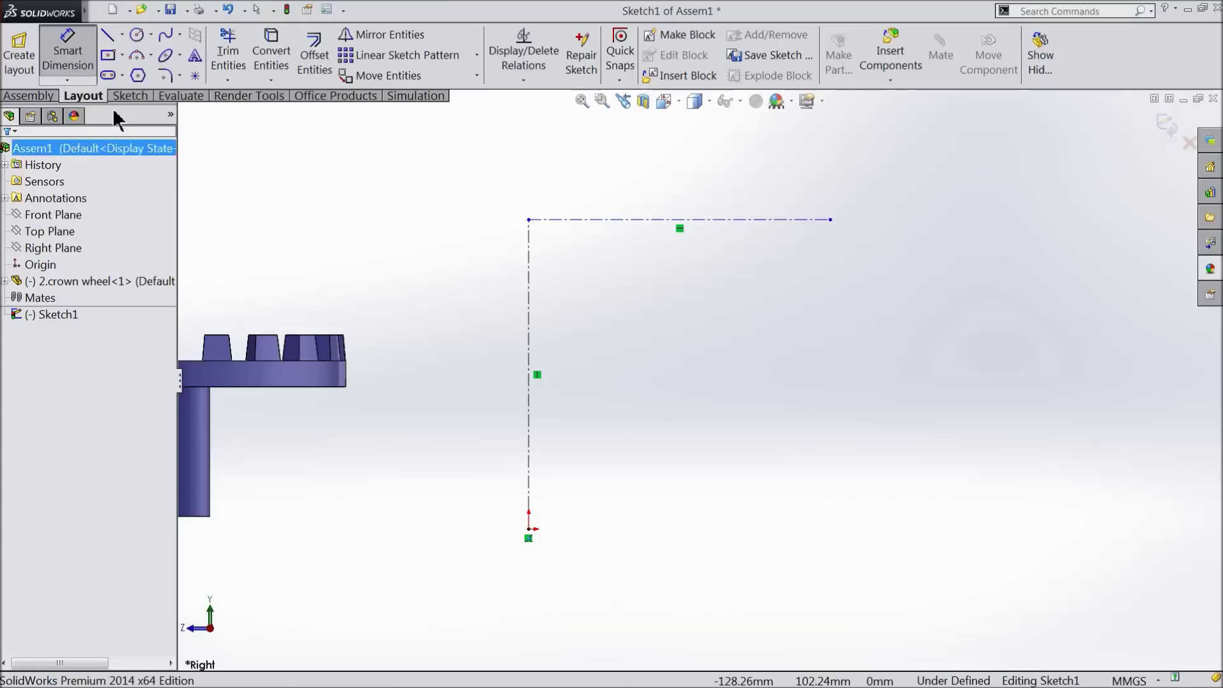
{"action": "left_click", "coordinate": [529, 367]}
{"action": "left_click", "coordinate": [621, 357]}
{"action": "type", "text": "8"}
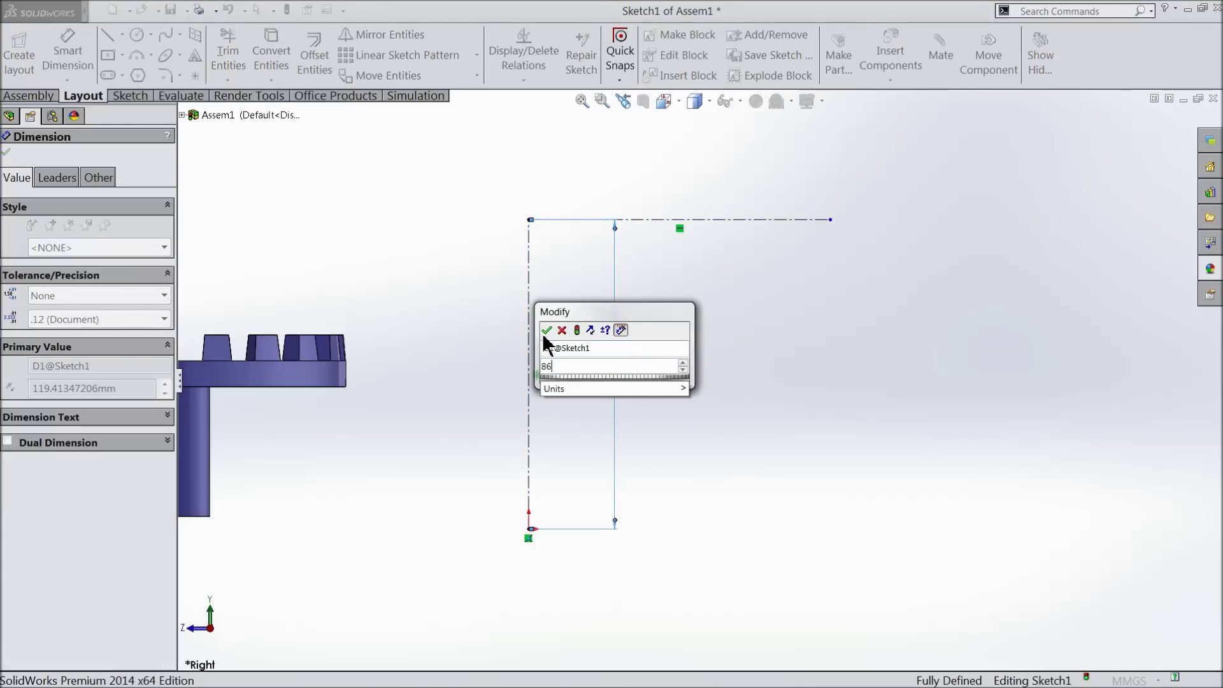
{"action": "type", "text": "6"}
{"action": "left_click", "coordinate": [546, 331]}
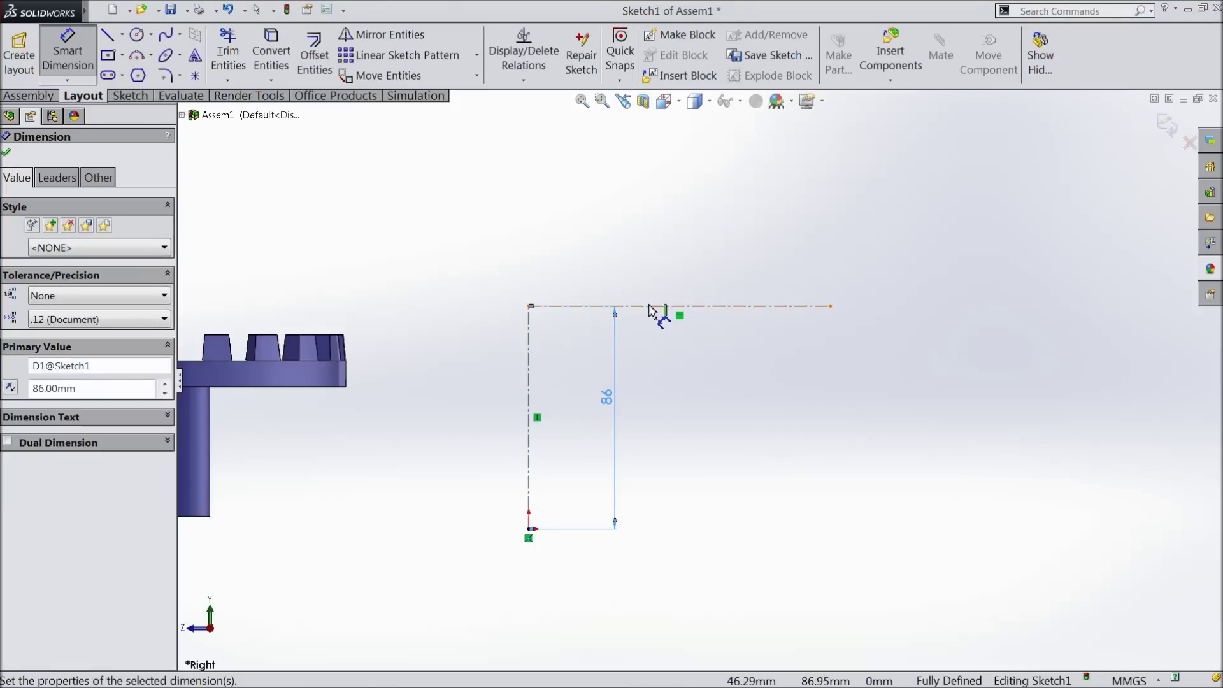
Dimension the horizontal centerline's length, accept its drawn value, and finish the layout sketch.
{"action": "left_click", "coordinate": [652, 307]}
{"action": "left_click", "coordinate": [599, 271]}
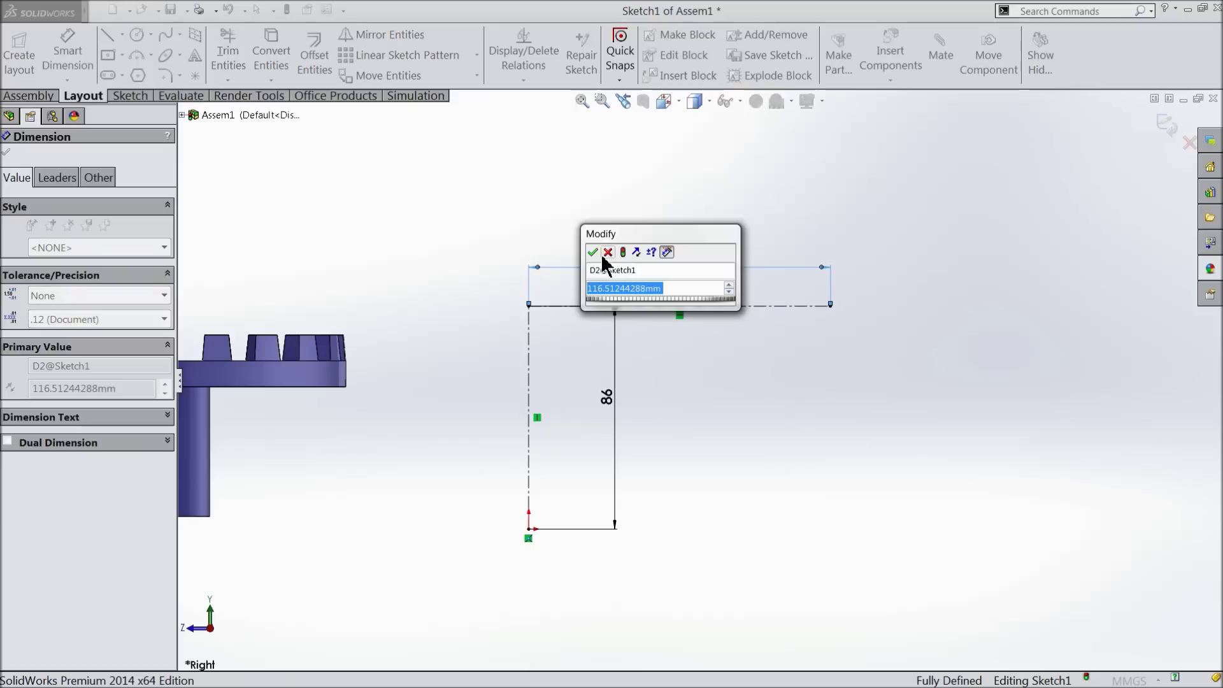
{"action": "left_click", "coordinate": [594, 252]}
{"action": "left_click", "coordinate": [1173, 128]}
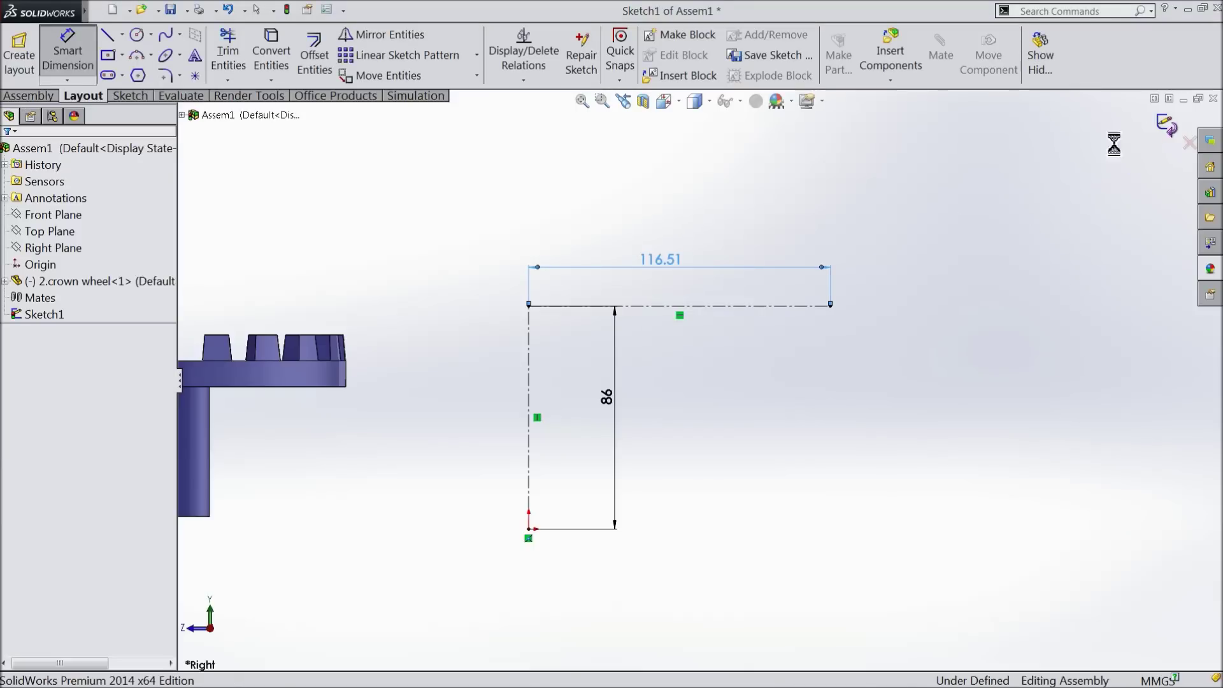
Add a concentric mate between the crown wheel's shaft and the vertical centerline of the layout sketch.
{"action": "mouse_move", "coordinate": [505, 328]}
{"action": "middle_mouse_down"}
{"action": "mouse_move", "coordinate": [526, 297]}
{"action": "mouse_move", "coordinate": [520, 306]}
{"action": "middle_mouse_up"}
{"action": "left_click", "coordinate": [516, 277]}
{"action": "scroll", "coordinate": [469, 449], "scroll_direction": "down", "scroll_amount": 2}
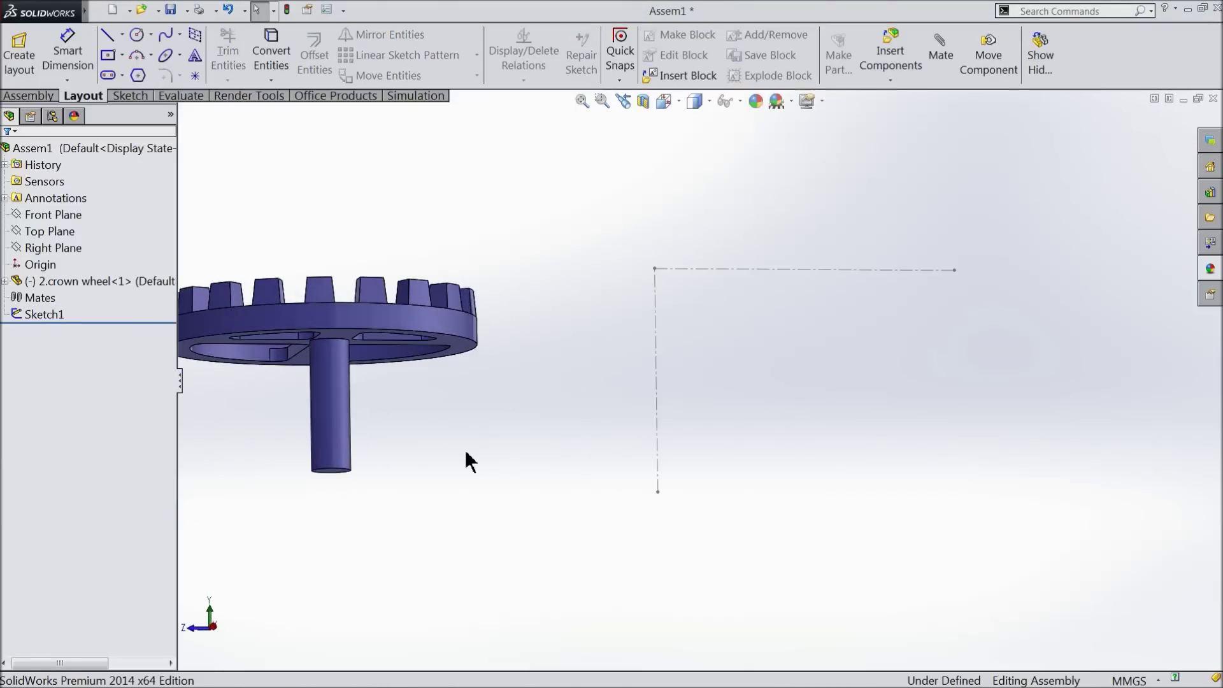
{"action": "left_click", "coordinate": [45, 97]}
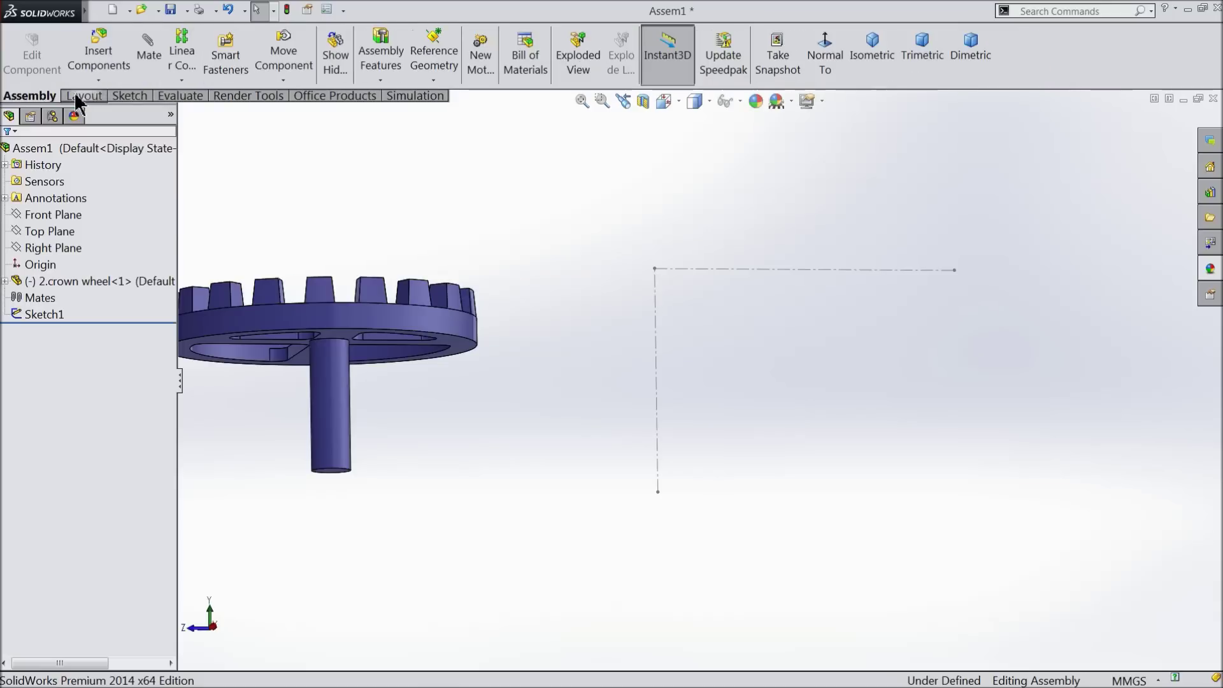
{"action": "left_click", "coordinate": [150, 57]}
{"action": "left_click", "coordinate": [340, 416]}
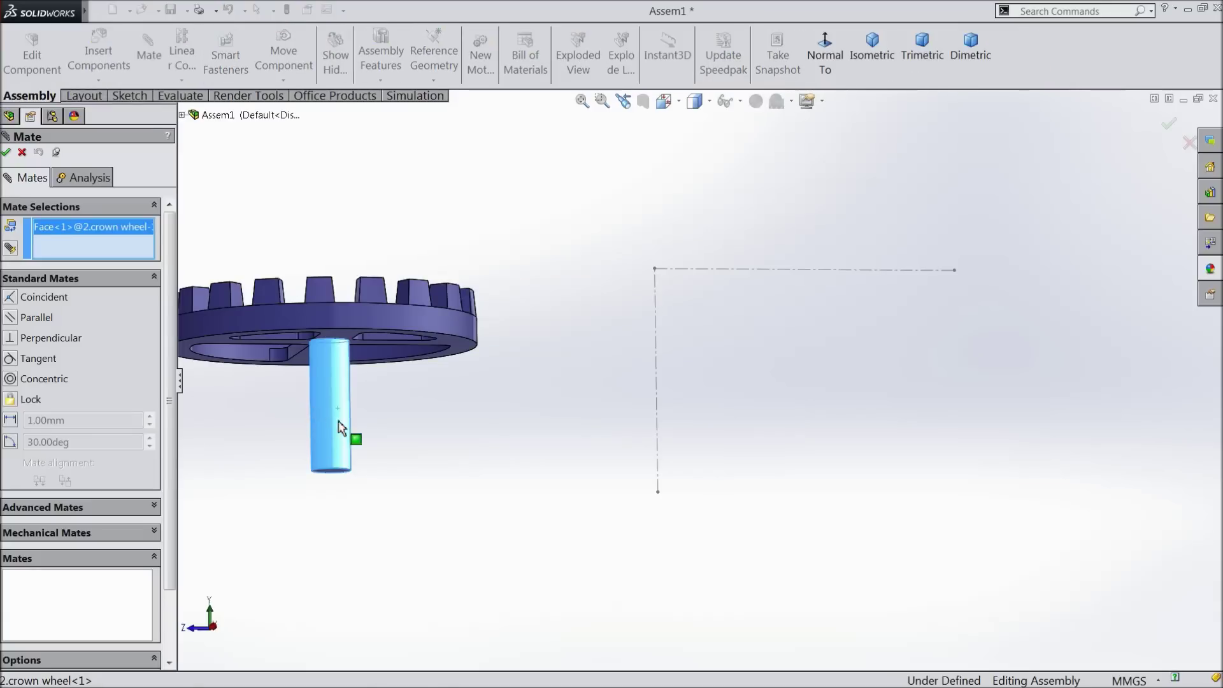
{"action": "left_click", "coordinate": [657, 414]}
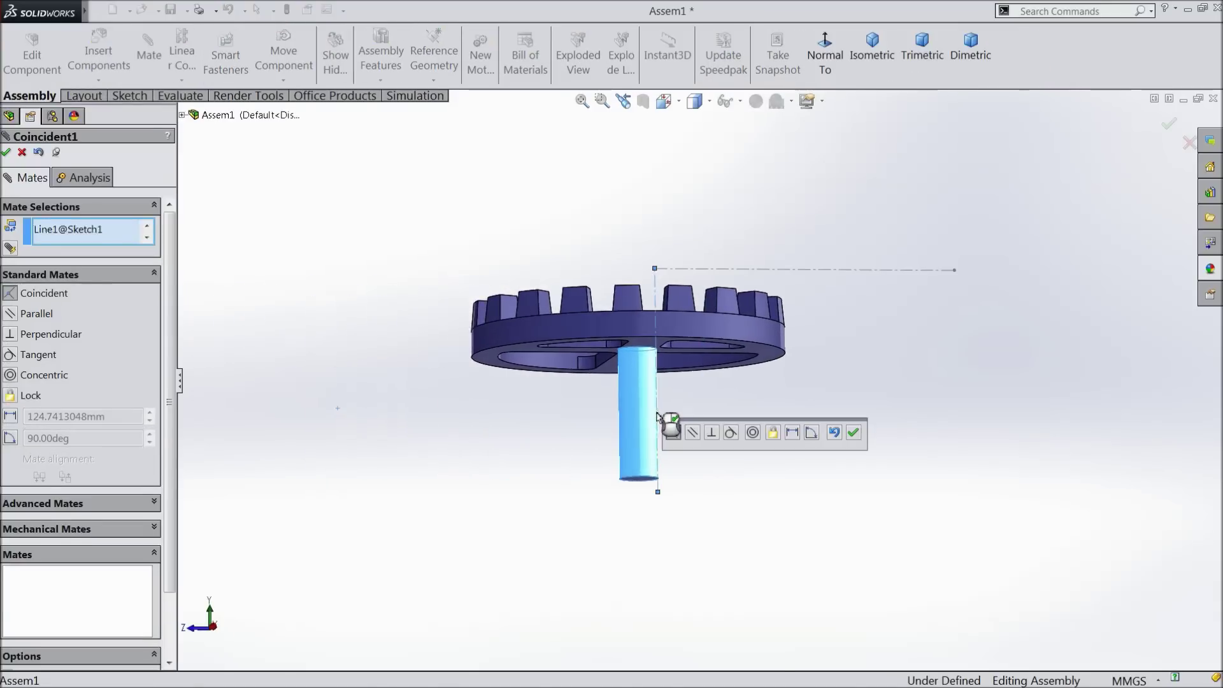
{"action": "left_click", "coordinate": [755, 430]}
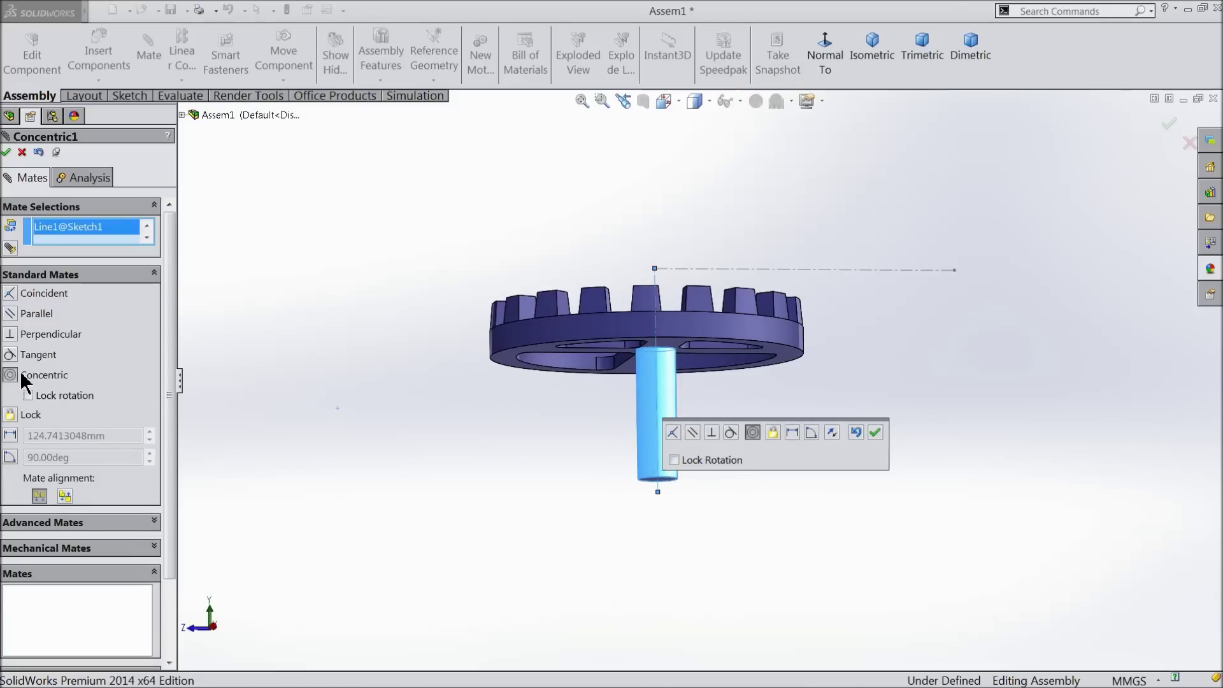
{"action": "left_click", "coordinate": [876, 432]}
Add a coincident mate between the crown wheel shaft's end face and the lower endpoint of the vertical centerline.
{"action": "middle_click_drag", "start_coordinate": [731, 519], "coordinate": [669, 459]}
{"action": "scroll", "coordinate": [669, 460], "scroll_direction": "up", "scroll_amount": 5}
{"action": "scroll", "coordinate": [671, 462], "scroll_direction": "up", "scroll_amount": 3}
{"action": "left_click", "coordinate": [634, 457]}
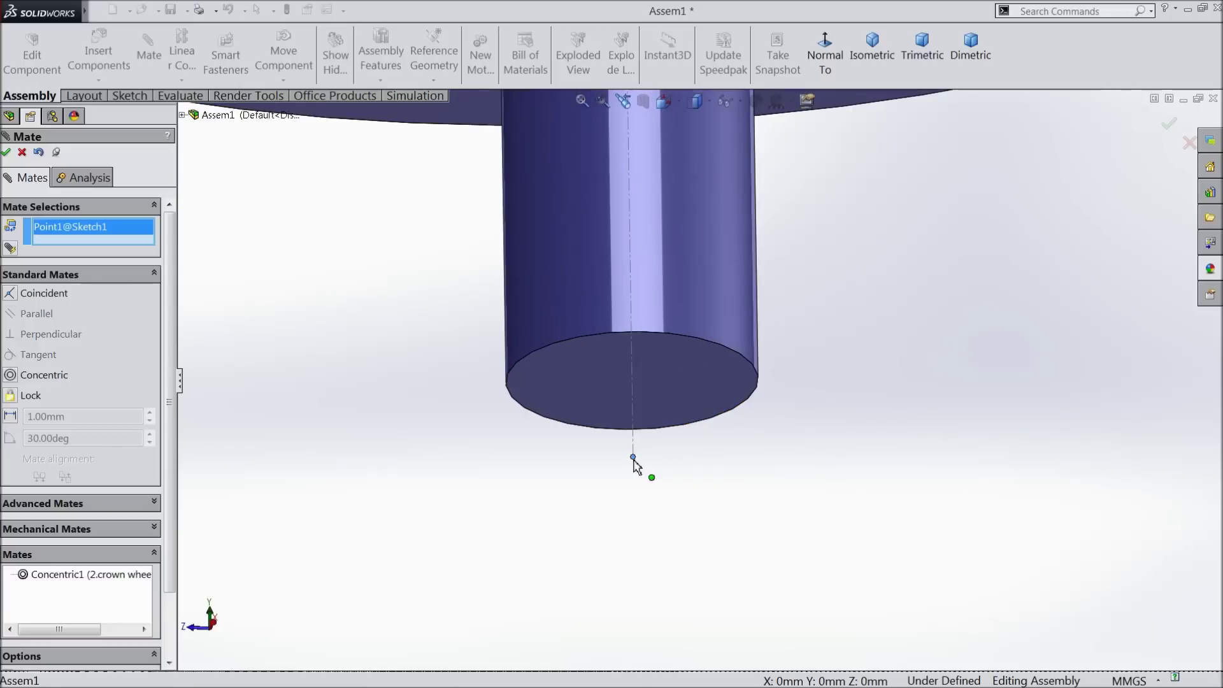
{"action": "left_click", "coordinate": [682, 397]}
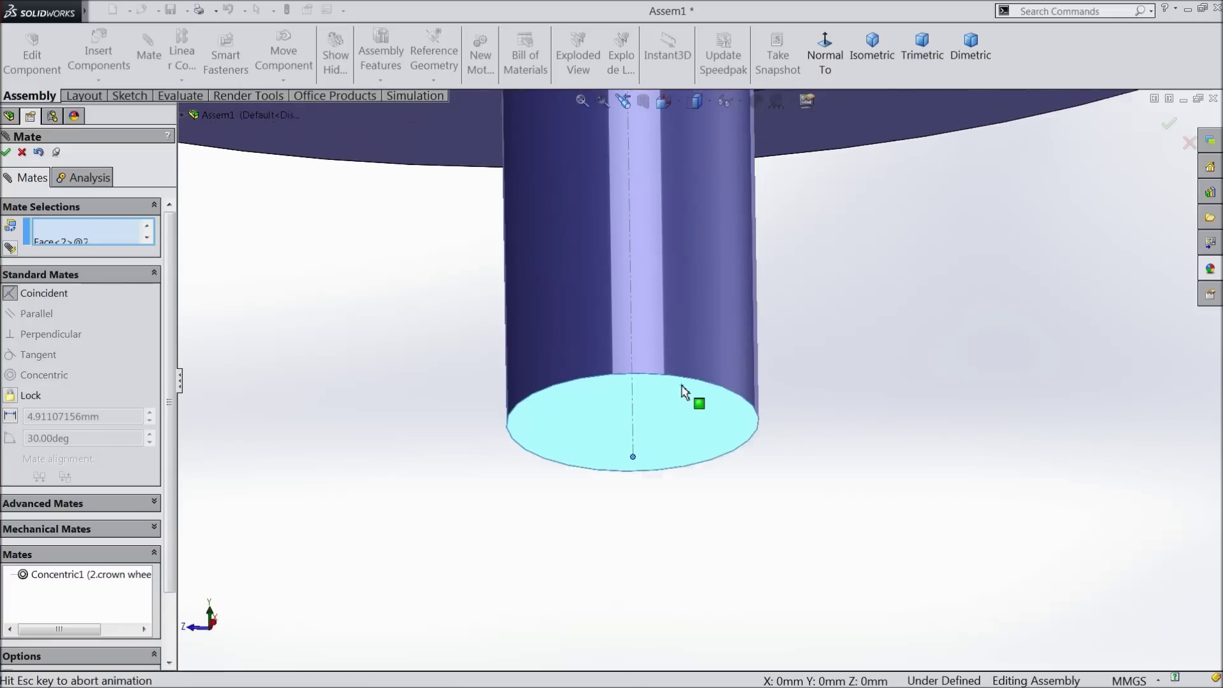
{"action": "left_click", "coordinate": [780, 405]}
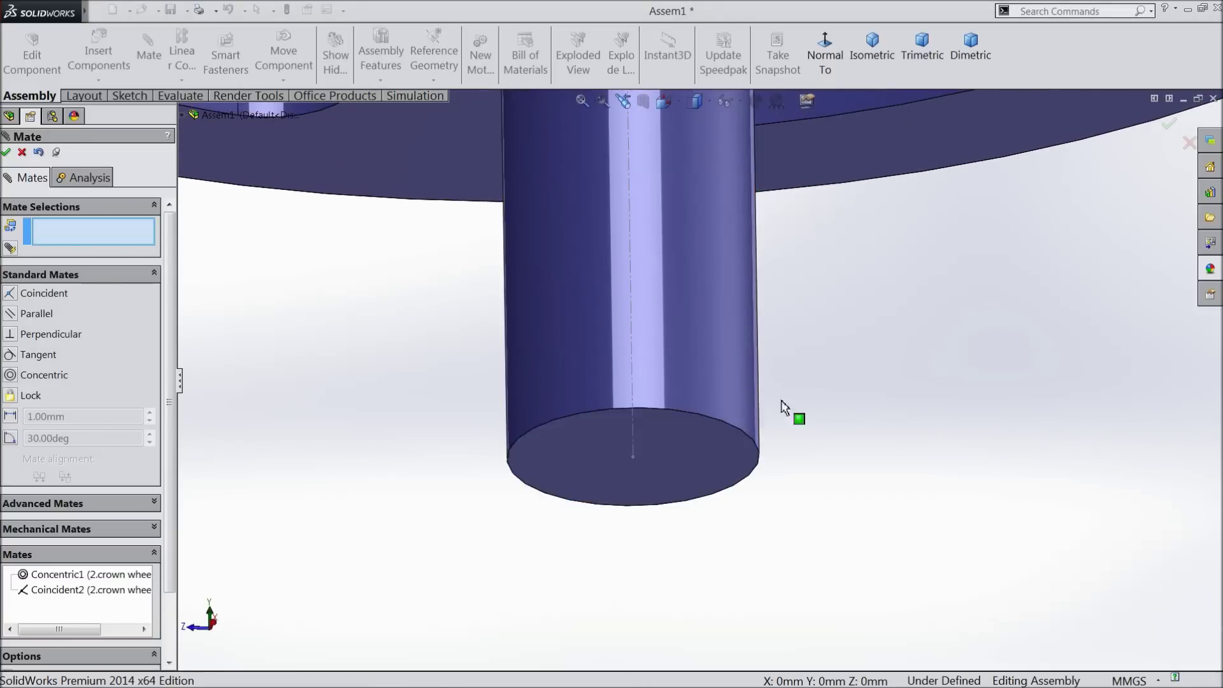
{"action": "left_click", "coordinate": [6, 152]}
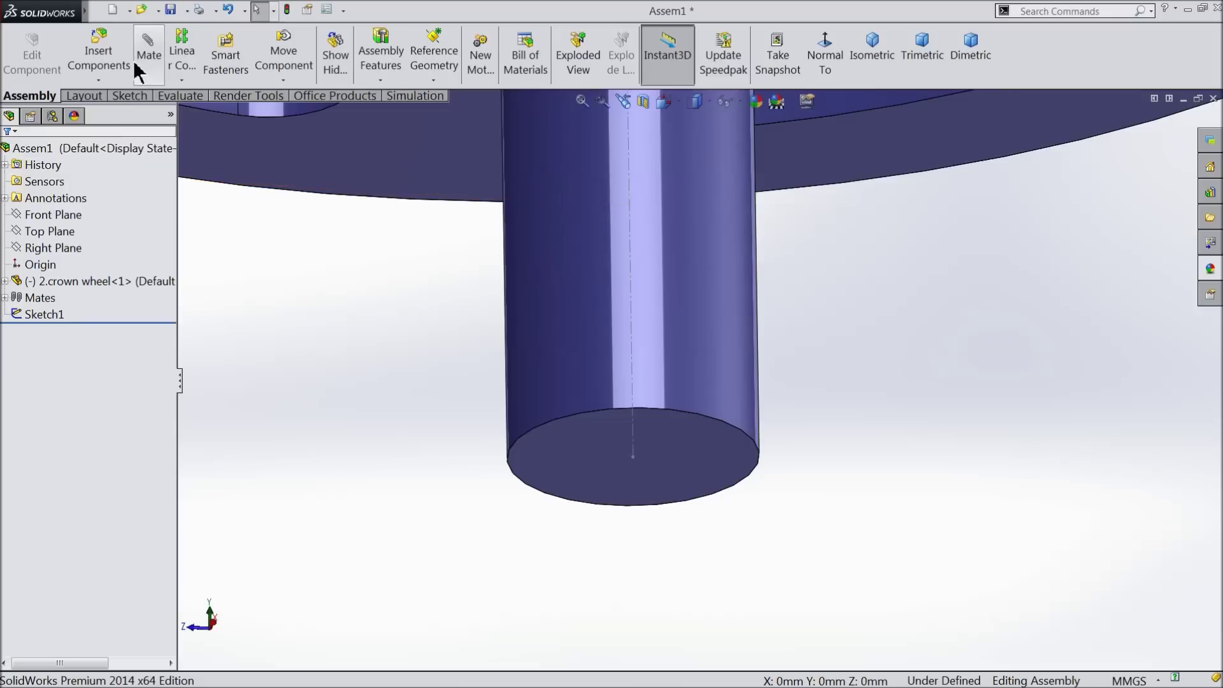
Insert the part 1.Pinion.SLDPRT into the assembly and place it above the crown wheel.
{"action": "left_click", "coordinate": [98, 55]}
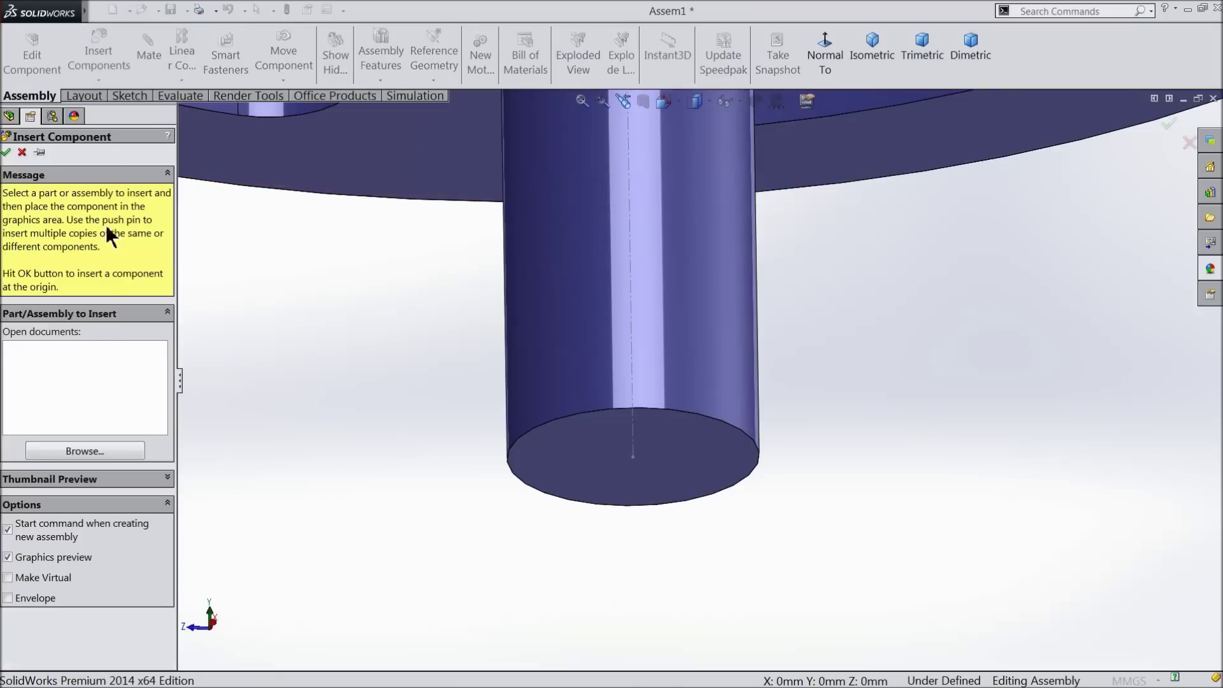
{"action": "left_click", "coordinate": [75, 450]}
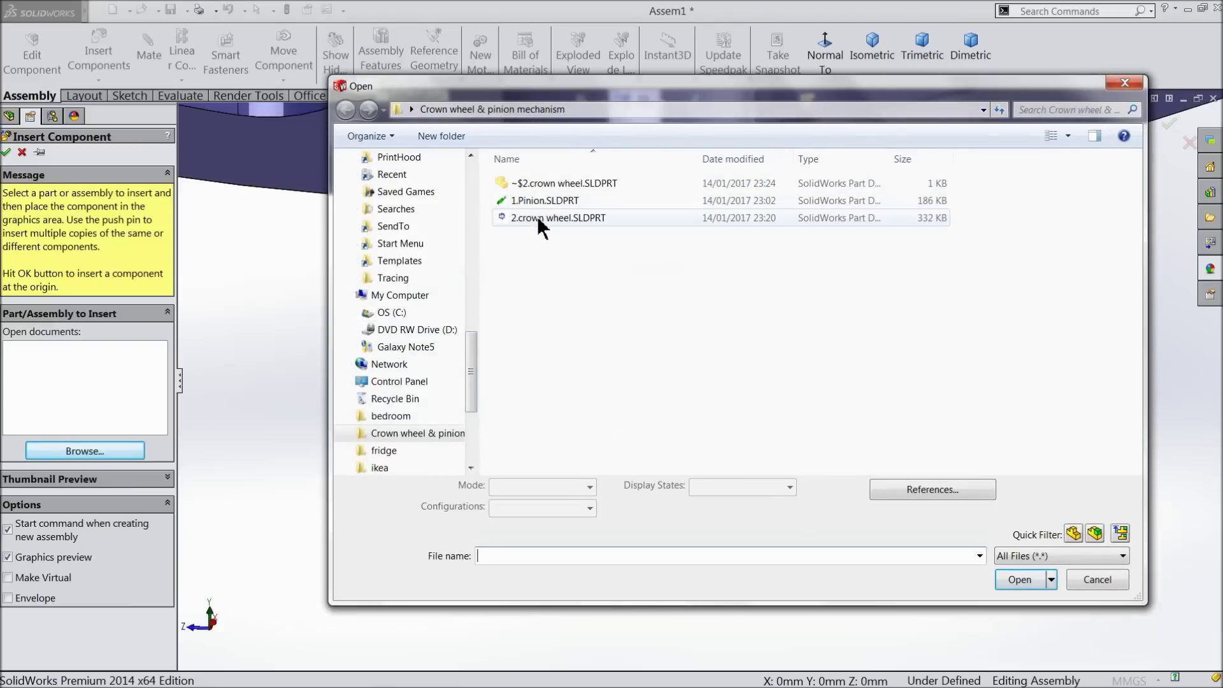
{"action": "left_click", "coordinate": [537, 201]}
{"action": "left_click", "coordinate": [1020, 579]}
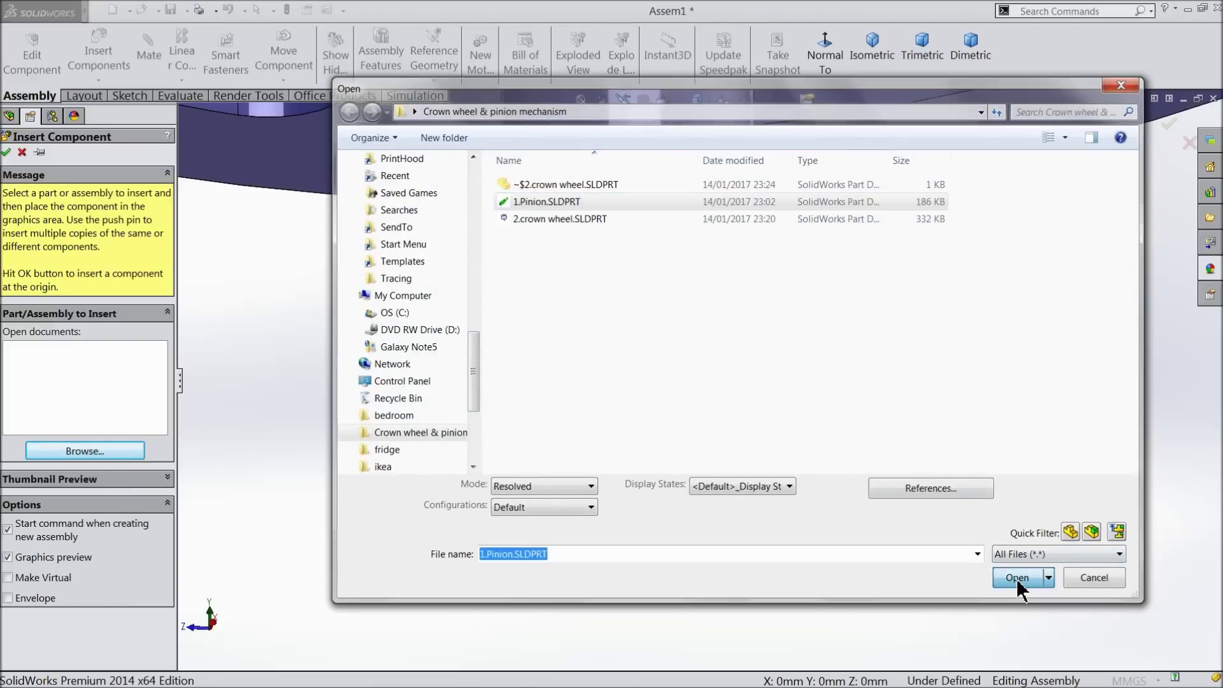
{"action": "scroll", "coordinate": [889, 472], "scroll_direction": "up", "scroll_amount": 10}
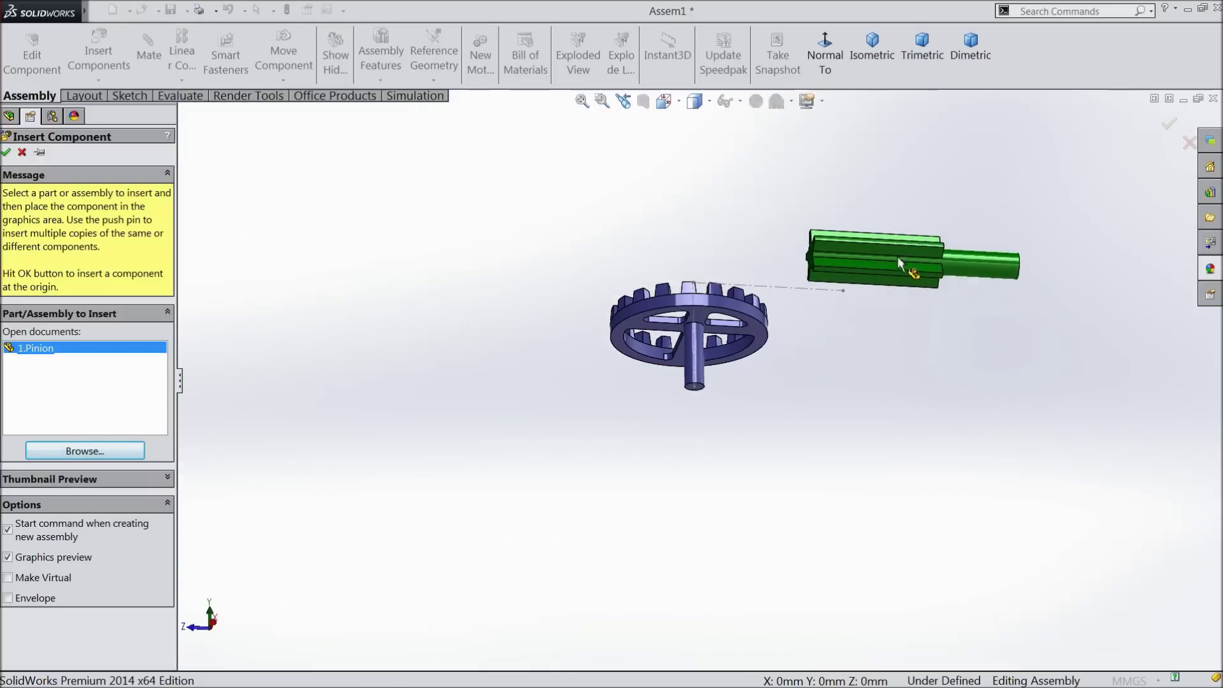
{"action": "left_click", "coordinate": [650, 258]}
Add a concentric mate between the pinion's shaft and the horizontal centerline of the layout sketch.
{"action": "middle_click_drag", "start_coordinate": [648, 265], "coordinate": [679, 353]}
{"action": "scroll", "coordinate": [764, 289], "scroll_direction": "down", "scroll_amount": 5}
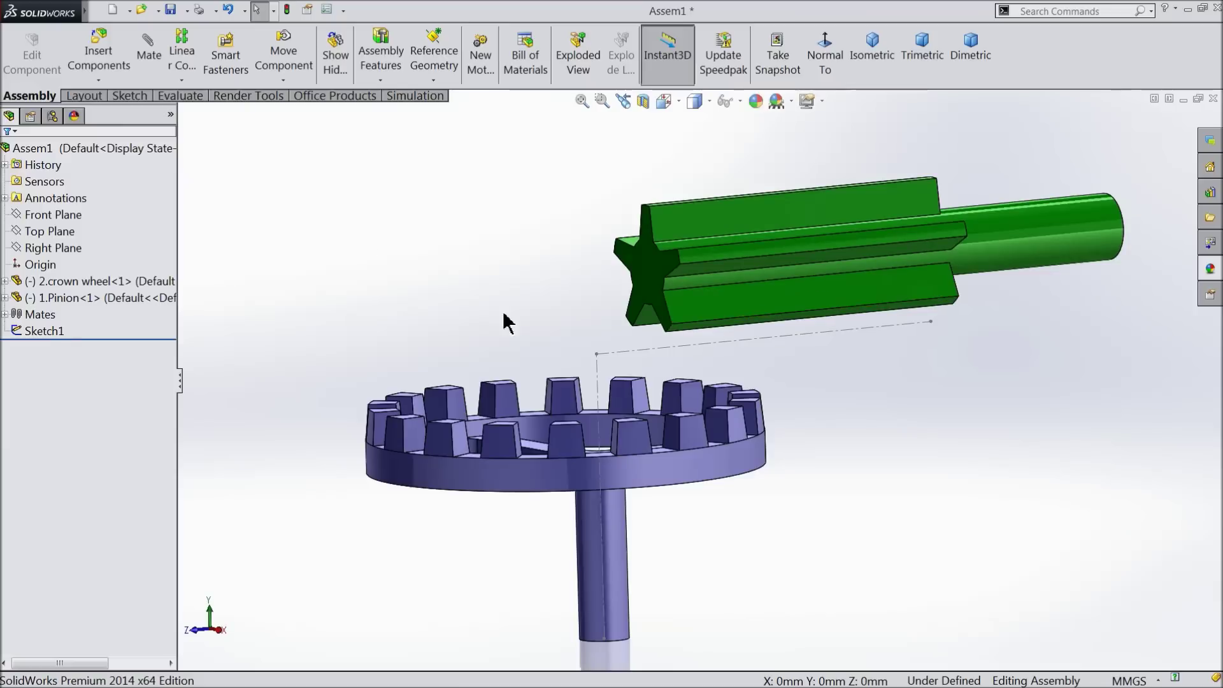
{"action": "left_click", "coordinate": [146, 52]}
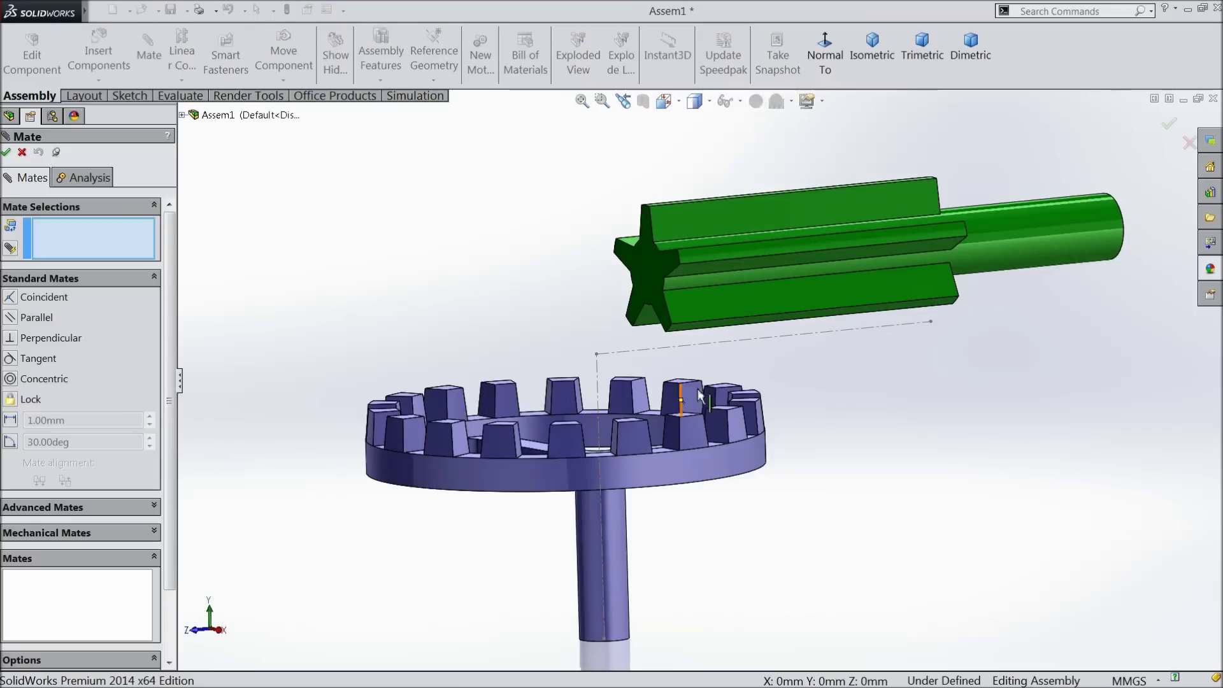
{"action": "left_click", "coordinate": [720, 344]}
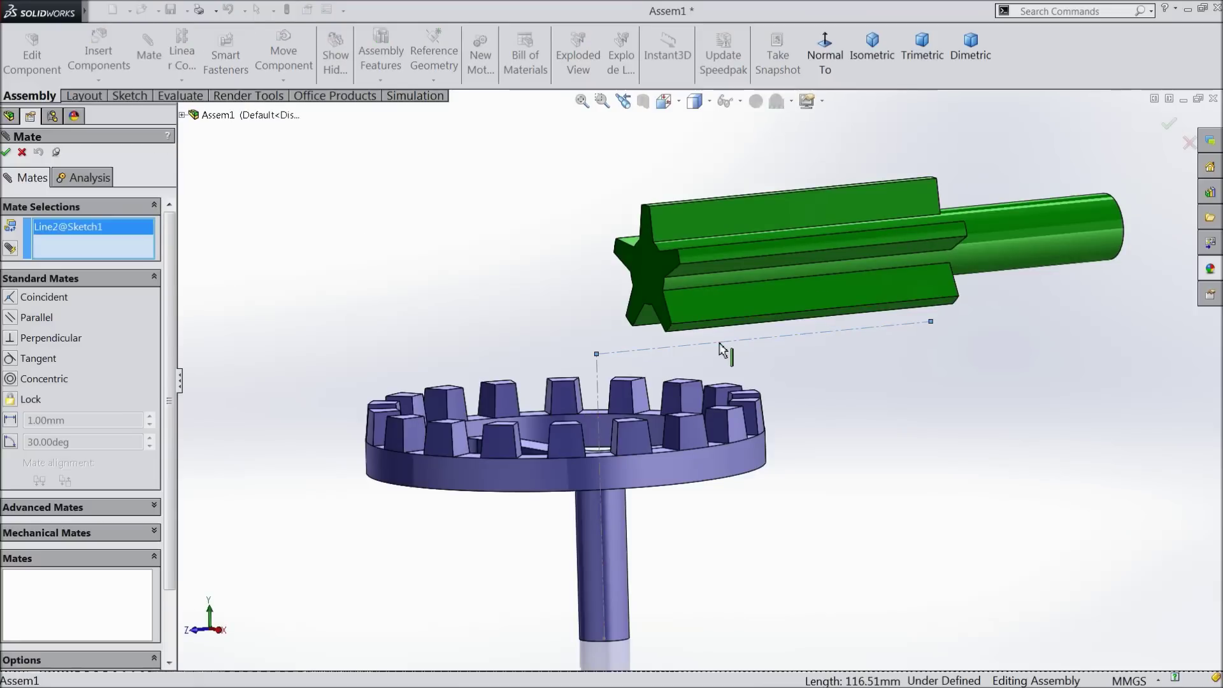
{"action": "left_click", "coordinate": [997, 233]}
{"action": "left_click", "coordinate": [1093, 246]}
{"action": "middle_click_drag", "start_coordinate": [979, 376], "coordinate": [1037, 356]}
{"action": "left_click", "coordinate": [1203, 248]}
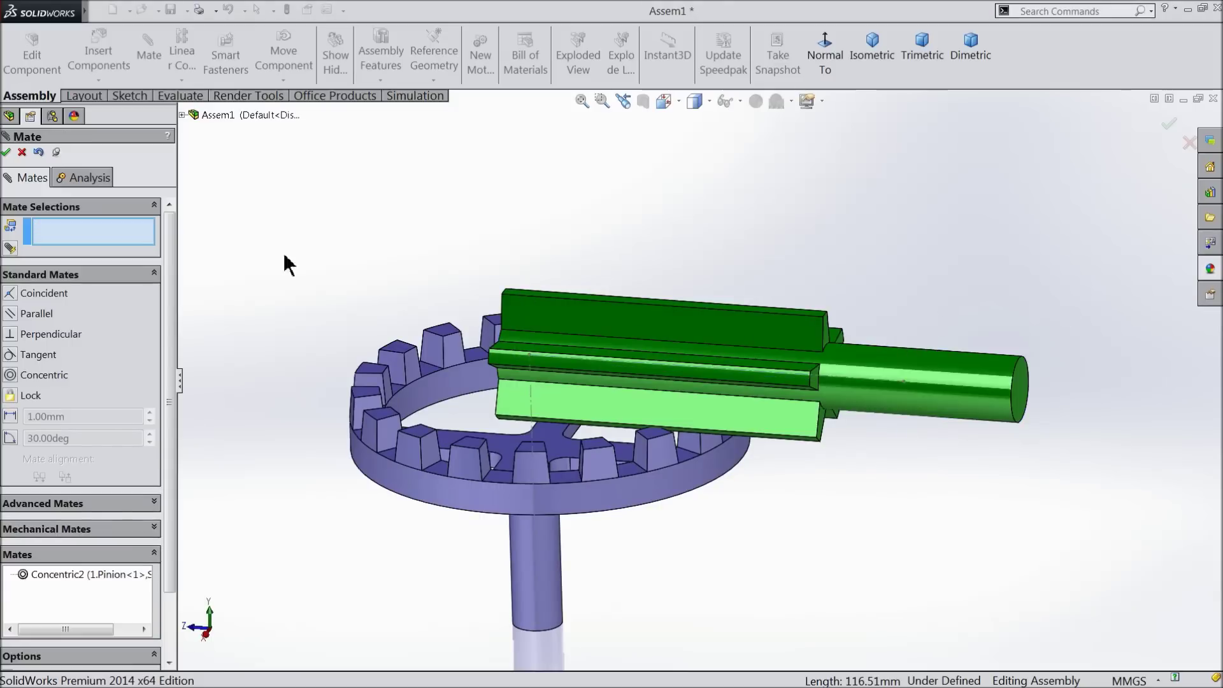
Add a coincident mate between the pinion's toothed end face and the point where the two centerlines meet.
{"action": "left_click_drag", "start_coordinate": [715, 350], "coordinate": [802, 331]}
{"action": "middle_click_drag", "start_coordinate": [704, 355], "coordinate": [698, 247]}
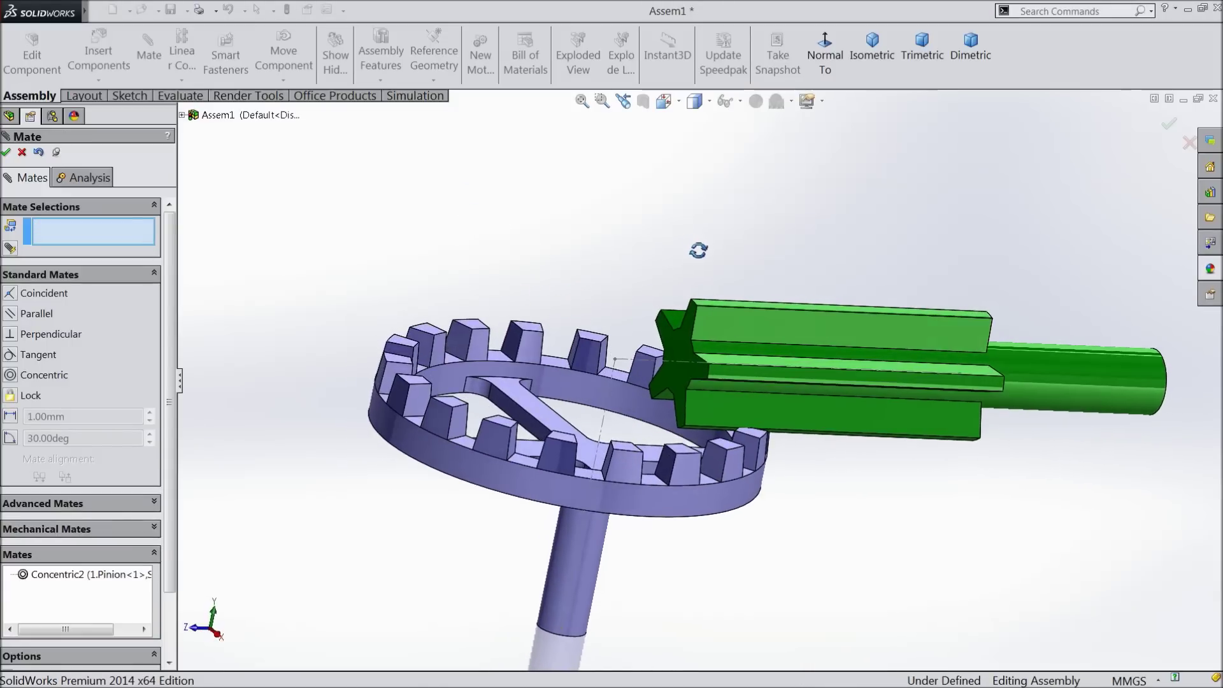
{"action": "scroll", "coordinate": [675, 396], "scroll_direction": "down", "scroll_amount": 5}
{"action": "left_click", "coordinate": [559, 320]}
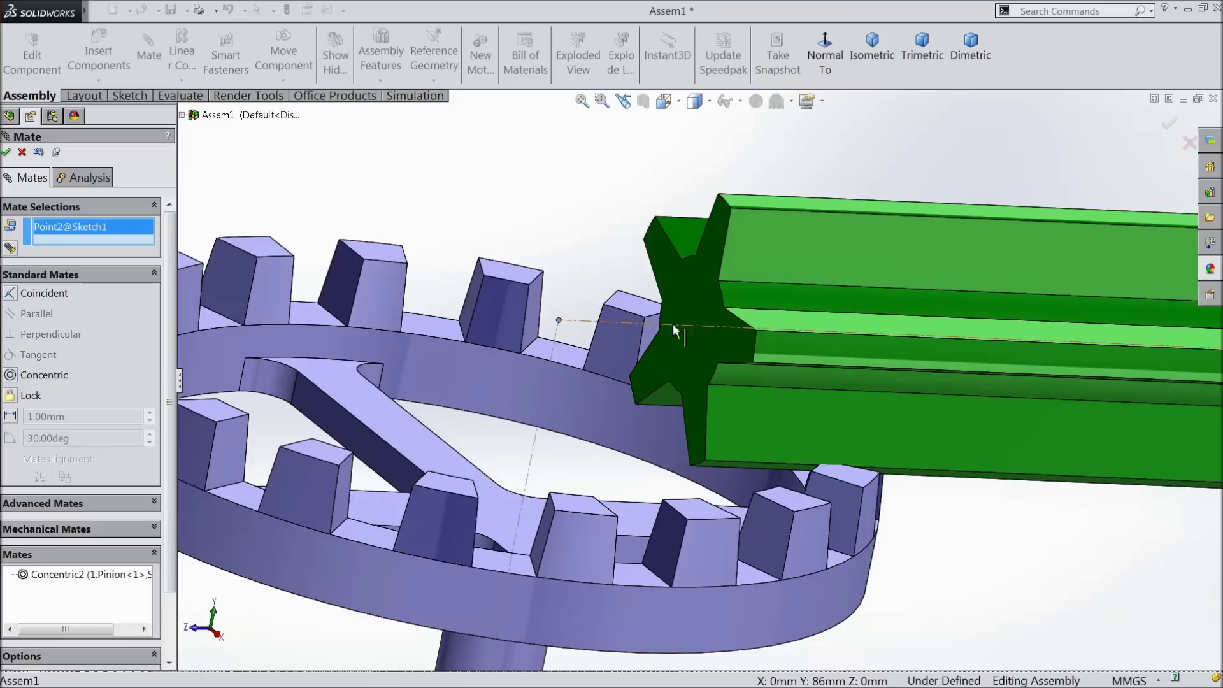
{"action": "left_click", "coordinate": [700, 318]}
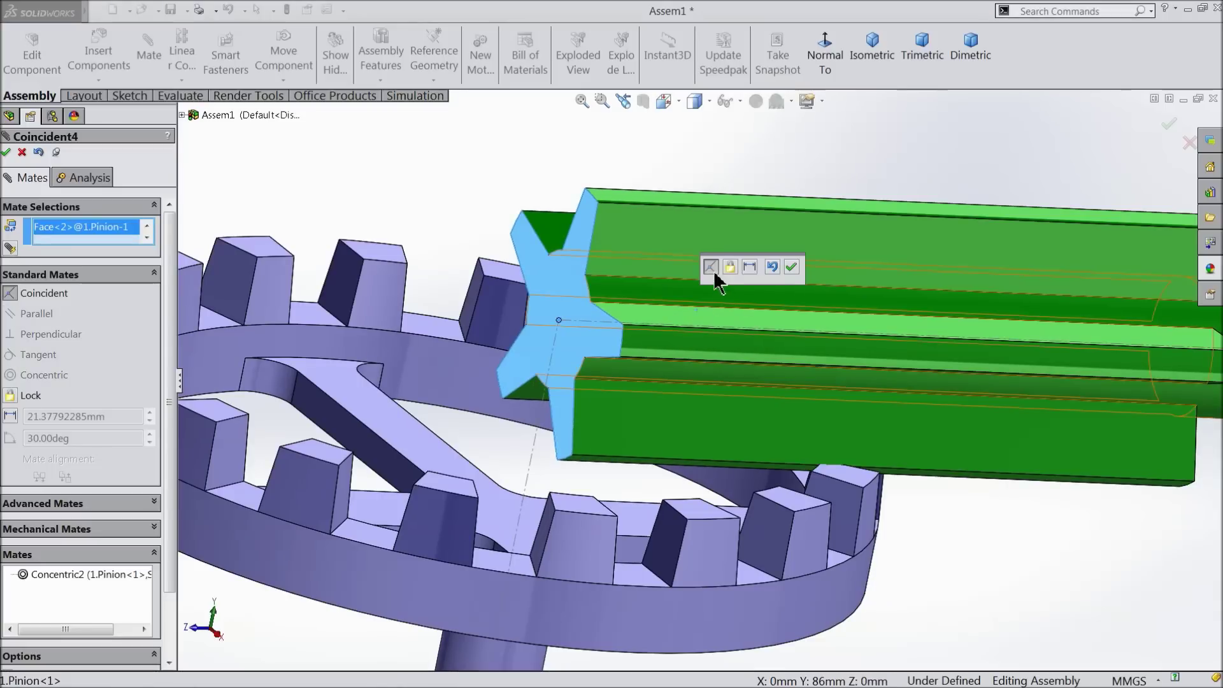
{"action": "left_click", "coordinate": [792, 267]}
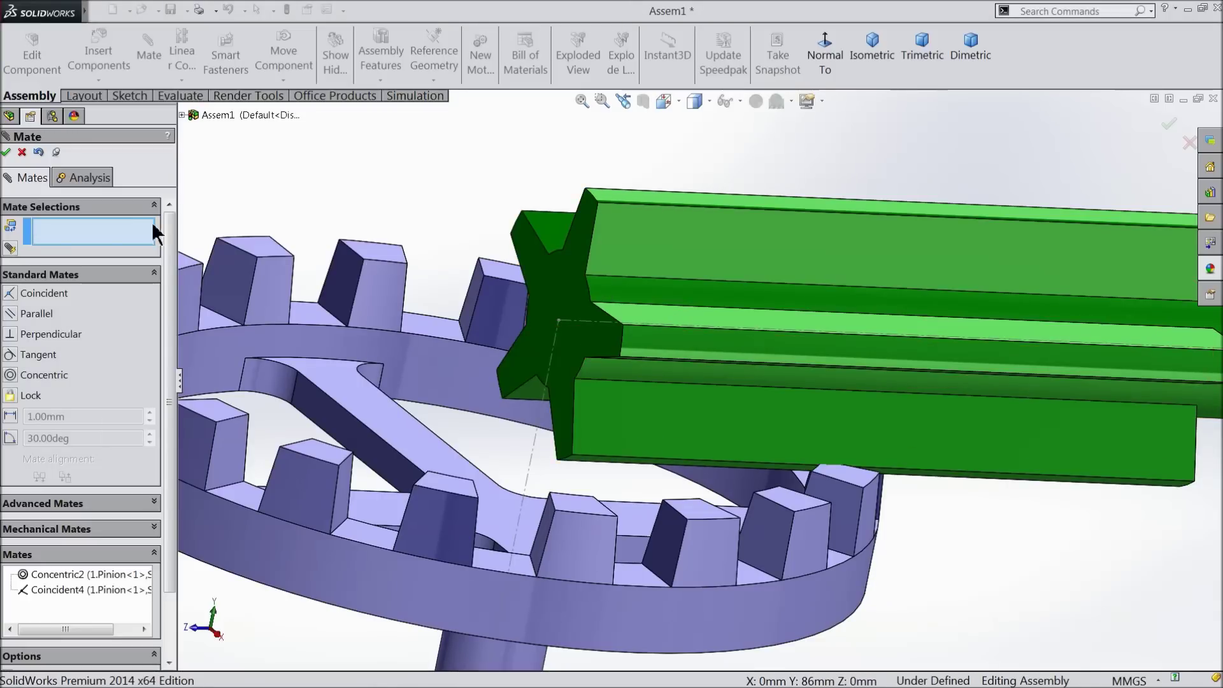
{"action": "left_click", "coordinate": [8, 156]}
Hide Sketch1, the centerline layout sketch, in the assembly.
{"action": "scroll", "coordinate": [372, 212], "scroll_direction": "up", "scroll_amount": 5}
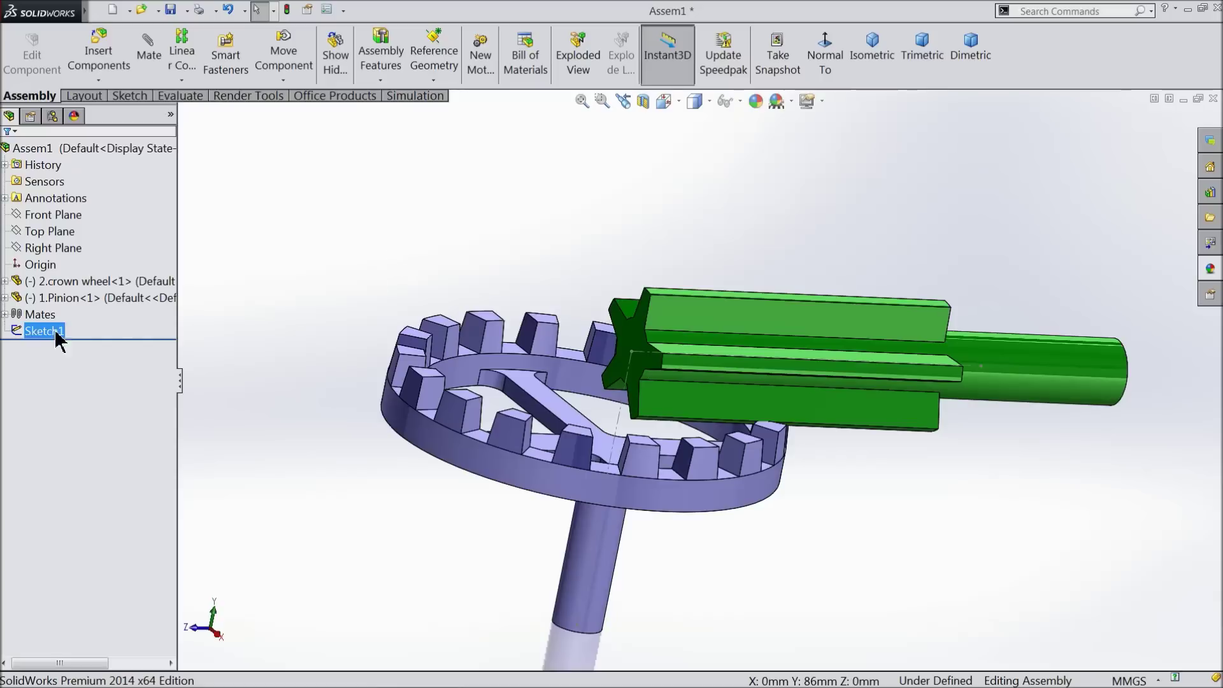
{"action": "left_click", "coordinate": [17, 331]}
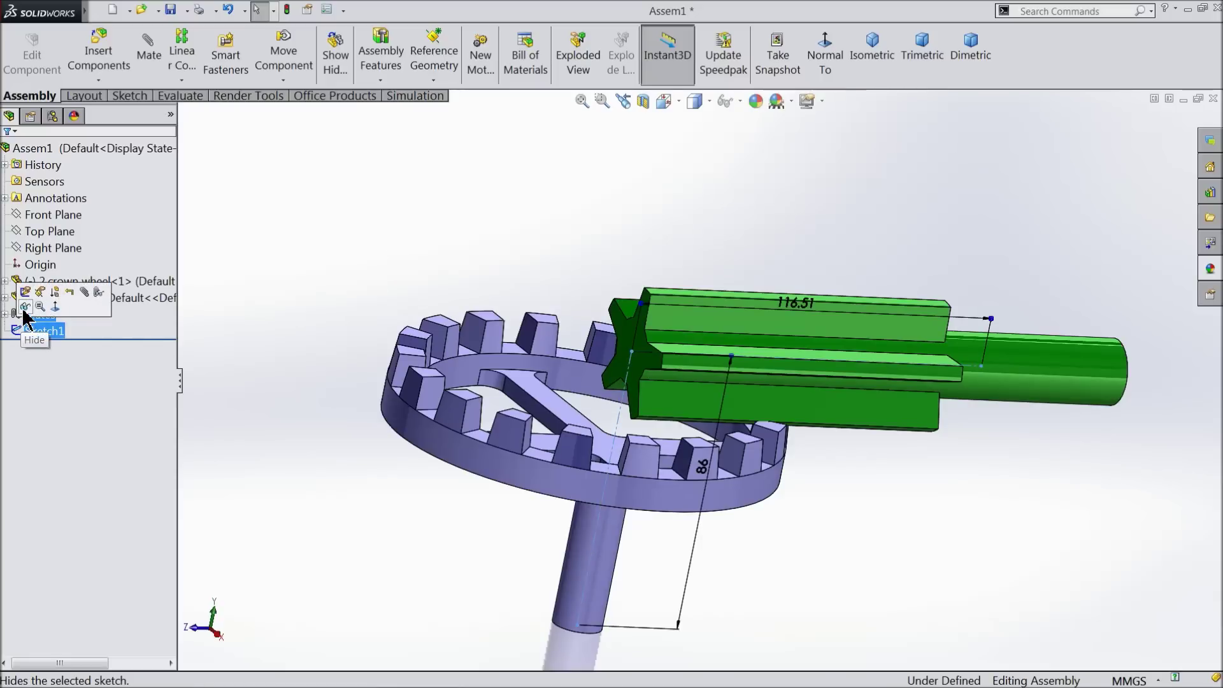
{"action": "left_click", "coordinate": [23, 311]}
Rotate the pinion about its axis to align its teeth with the gaps between the crown wheel's teeth.
{"action": "mouse_move", "coordinate": [260, 295]}
{"action": "middle_mouse_down"}
{"action": "mouse_move", "coordinate": [344, 388]}
{"action": "mouse_move", "coordinate": [283, 382]}
{"action": "middle_mouse_up"}
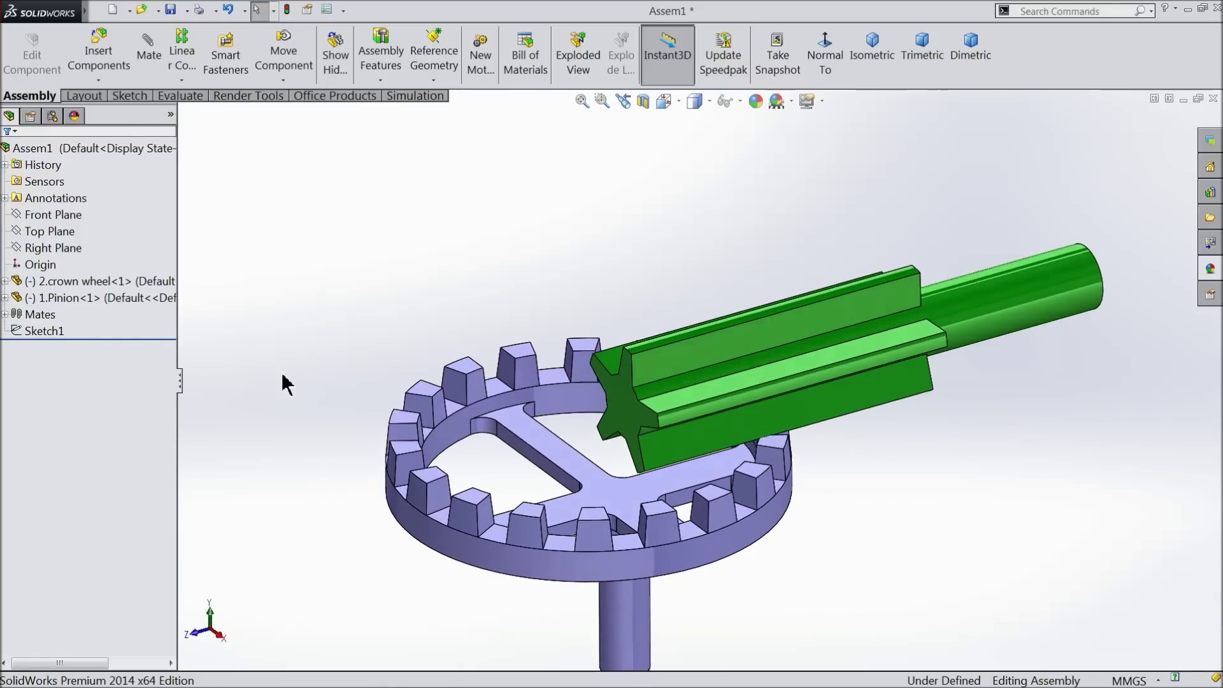
{"action": "scroll", "coordinate": [291, 380], "scroll_direction": "up", "scroll_amount": 4}
{"action": "middle_click_drag", "start_coordinate": [438, 439], "coordinate": [531, 394]}
{"action": "scroll", "coordinate": [803, 399], "scroll_direction": "down", "scroll_amount": 3}
{"action": "left_click_drag", "start_coordinate": [730, 358], "coordinate": [713, 357]}
{"action": "middle_click_drag", "start_coordinate": [714, 356], "coordinate": [501, 409]}
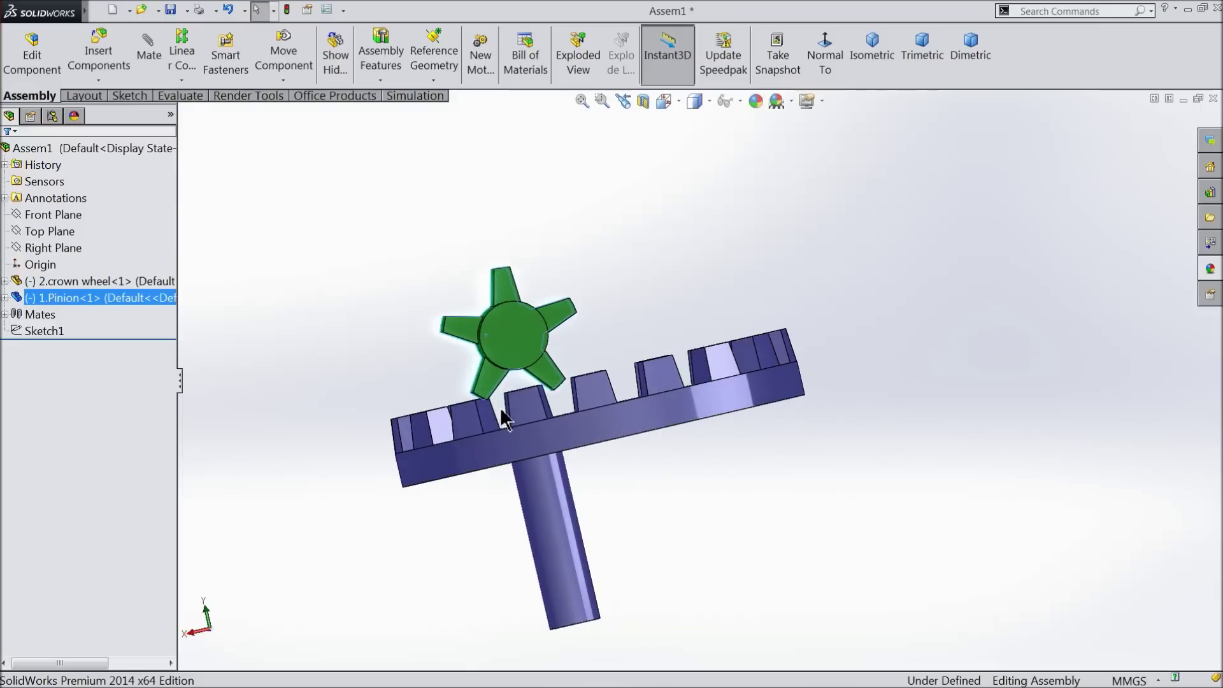
{"action": "scroll", "coordinate": [564, 390], "scroll_direction": "down", "scroll_amount": 5}
{"action": "left_click_drag", "start_coordinate": [573, 392], "coordinate": [567, 432]}
{"action": "middle_click_drag", "start_coordinate": [567, 431], "coordinate": [570, 430]}
{"action": "left_click_drag", "start_coordinate": [581, 390], "coordinate": [618, 358]}
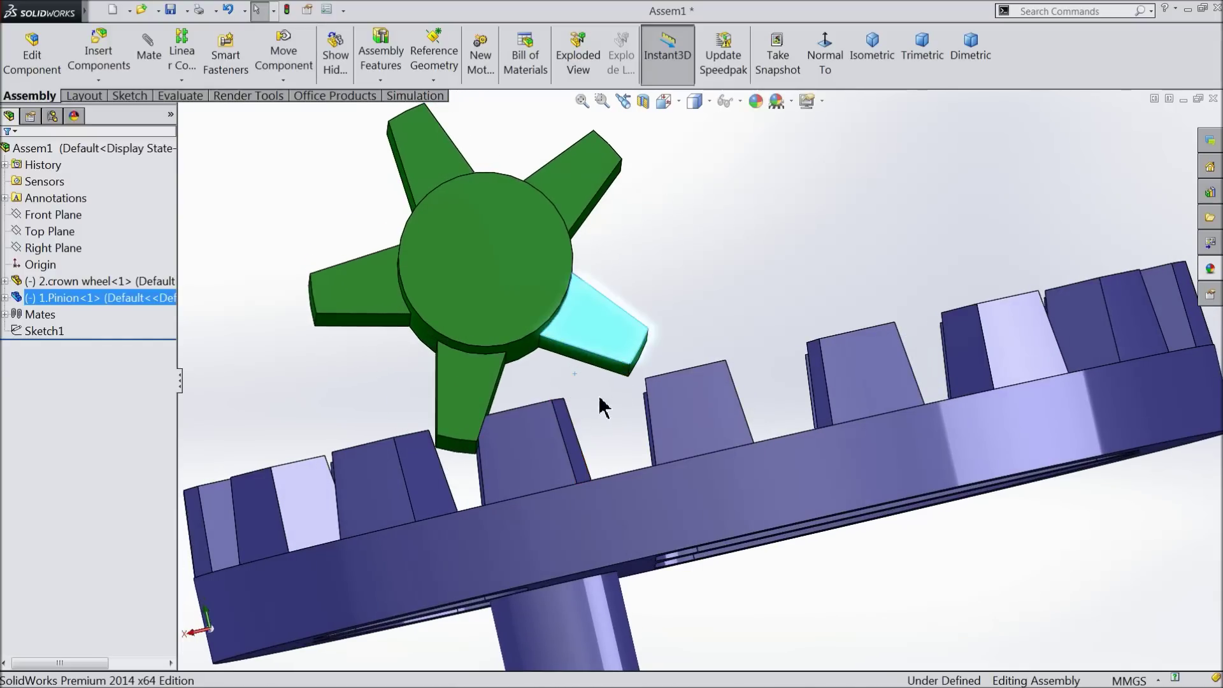
{"action": "middle_click_drag", "start_coordinate": [620, 344], "coordinate": [621, 347]}
{"action": "left_click", "coordinate": [593, 426]}
Turn the gears further to fine-tune how the pinion's teeth mesh with the crown wheel, checking from several sides.
{"action": "middle_click_drag", "start_coordinate": [593, 425], "coordinate": [636, 450]}
{"action": "scroll", "coordinate": [604, 416], "scroll_direction": "up", "scroll_amount": 5}
{"action": "left_click_drag", "start_coordinate": [638, 464], "coordinate": [602, 461]}
{"action": "middle_click_drag", "start_coordinate": [716, 484], "coordinate": [826, 504]}
{"action": "middle_click_drag", "start_coordinate": [689, 452], "coordinate": [729, 507]}
{"action": "left_click_drag", "start_coordinate": [724, 503], "coordinate": [806, 494]}
{"action": "middle_click_drag", "start_coordinate": [805, 486], "coordinate": [879, 448]}
{"action": "left_click_drag", "start_coordinate": [746, 421], "coordinate": [738, 418]}
{"action": "middle_click_drag", "start_coordinate": [799, 411], "coordinate": [781, 452]}
{"action": "scroll", "coordinate": [731, 420], "scroll_direction": "down", "scroll_amount": 8}
{"action": "middle_click_drag", "start_coordinate": [916, 352], "coordinate": [782, 400]}
{"action": "scroll", "coordinate": [782, 400], "scroll_direction": "up", "scroll_amount": 5}
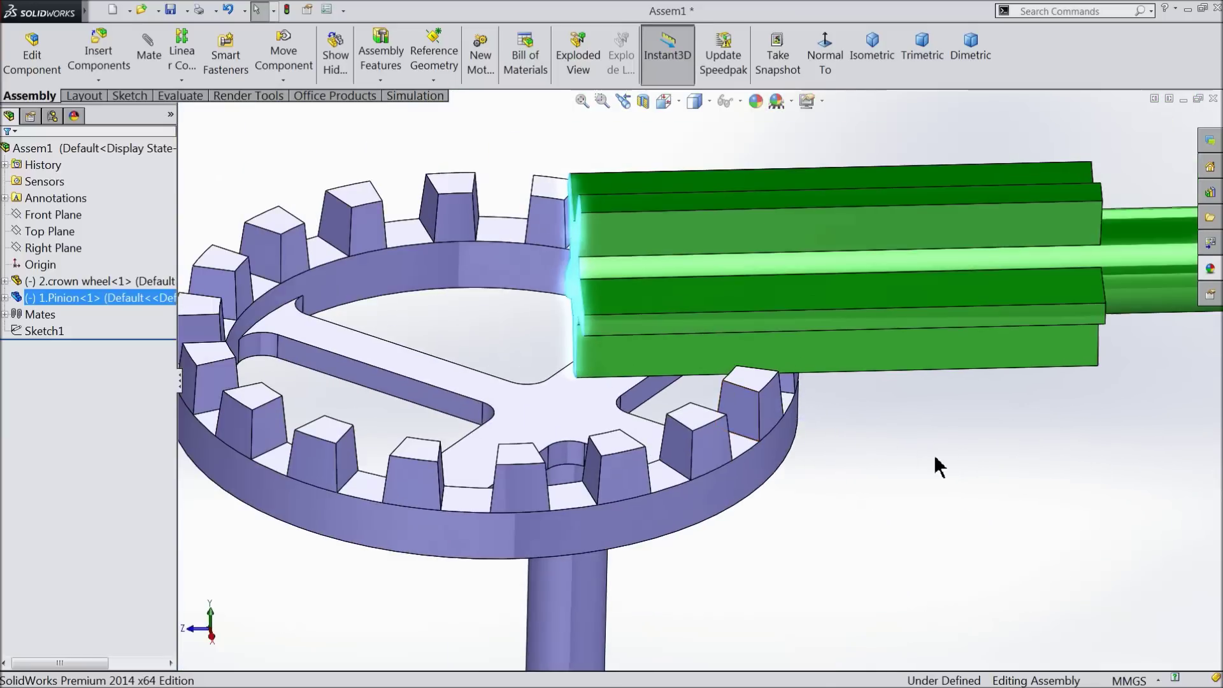
{"action": "left_click", "coordinate": [910, 464]}
{"action": "scroll", "coordinate": [909, 464], "scroll_direction": "up", "scroll_amount": 3}
{"action": "middle_click_drag", "start_coordinate": [866, 464], "coordinate": [911, 454]}
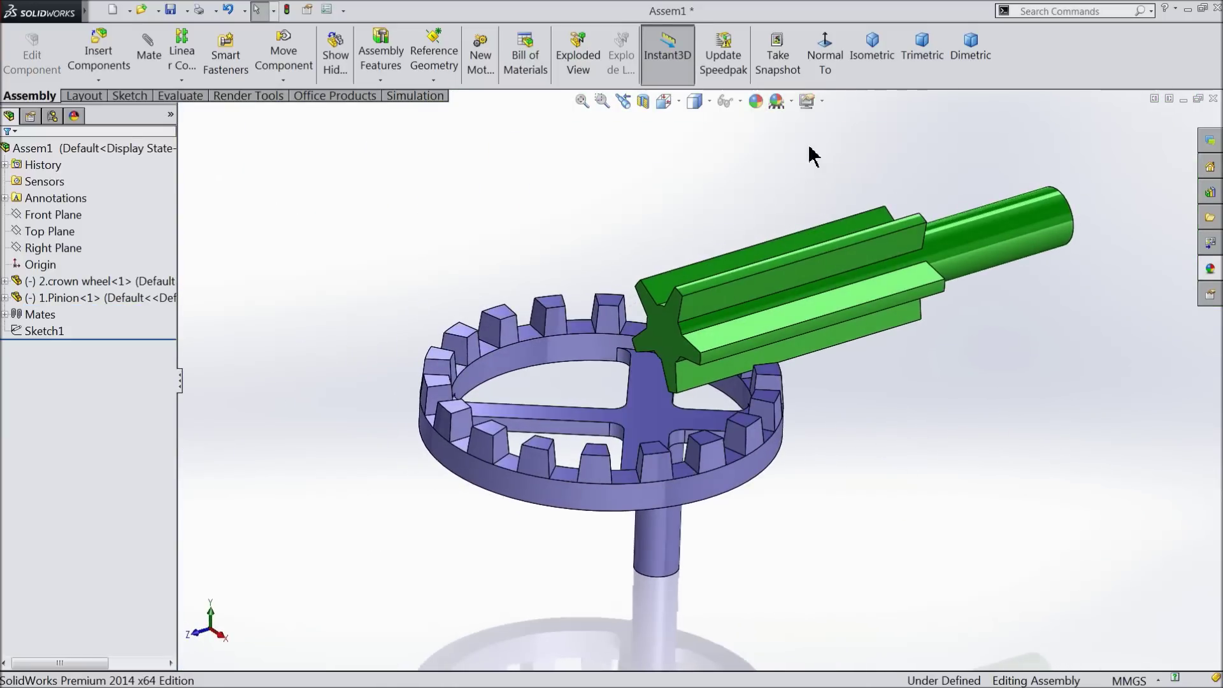
Change the display scene to a plain white background without floor reflections.
{"action": "left_click", "coordinate": [791, 101]}
{"action": "left_click", "coordinate": [813, 58]}
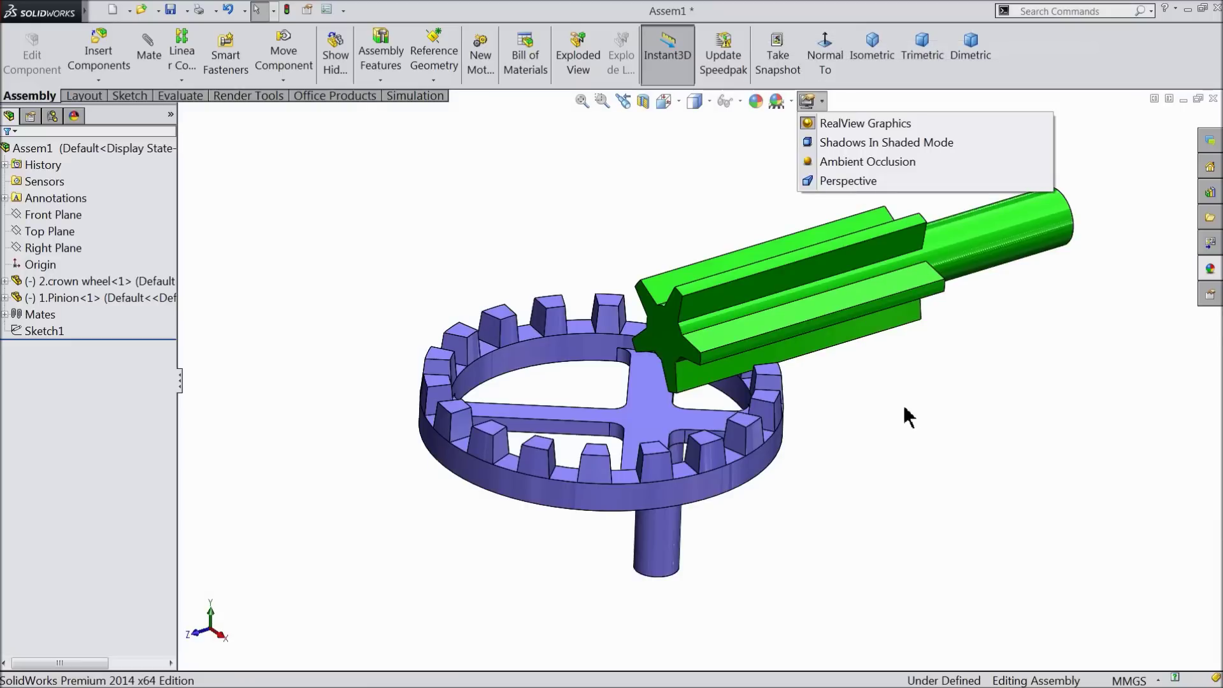
{"action": "scroll", "coordinate": [875, 352], "scroll_direction": "down", "scroll_amount": 3}
{"action": "scroll", "coordinate": [798, 402], "scroll_direction": "up", "scroll_amount": 3}
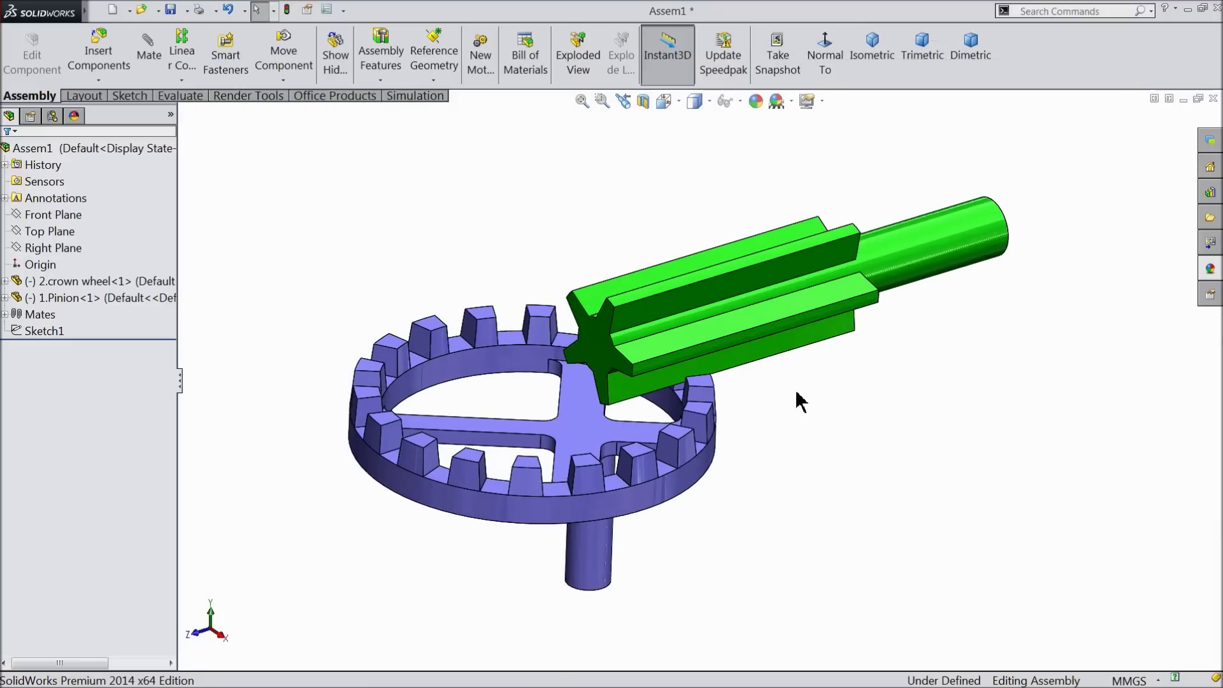
{"action": "scroll", "coordinate": [634, 410], "scroll_direction": "down", "scroll_amount": 3}
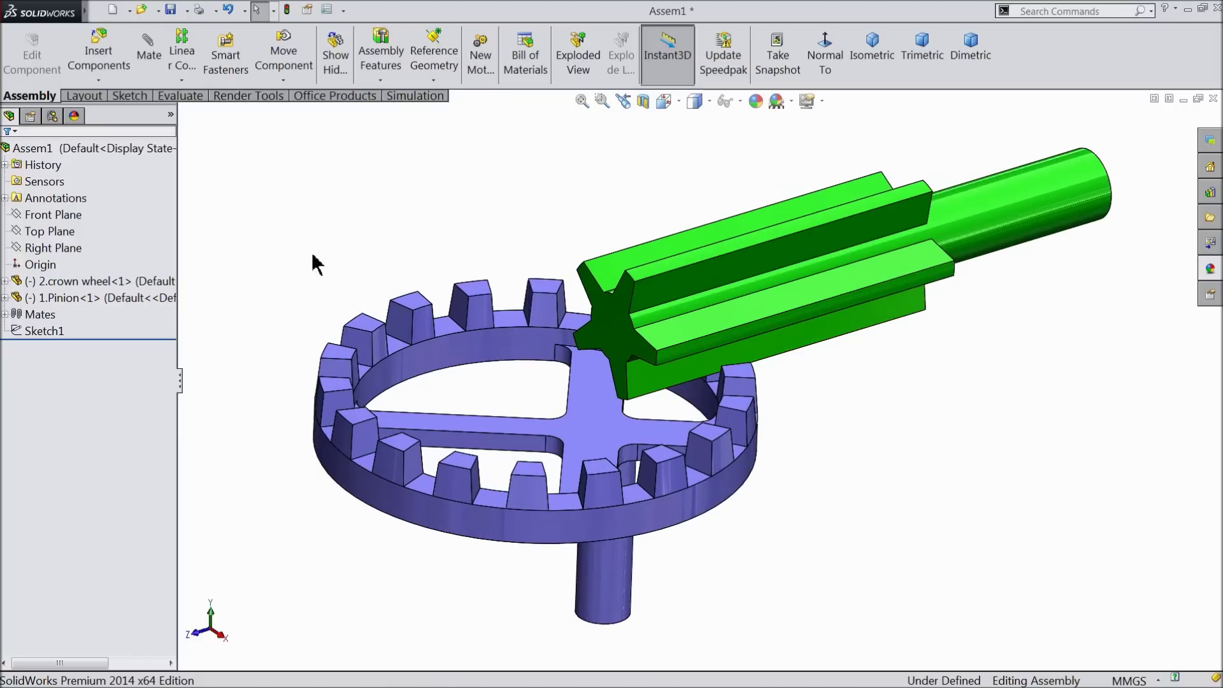
Rebuild the assembly and save it as Assem1.SLDASM in the Crown wheel & pinion mechanism folder.
{"action": "left_click", "coordinate": [179, 13]}
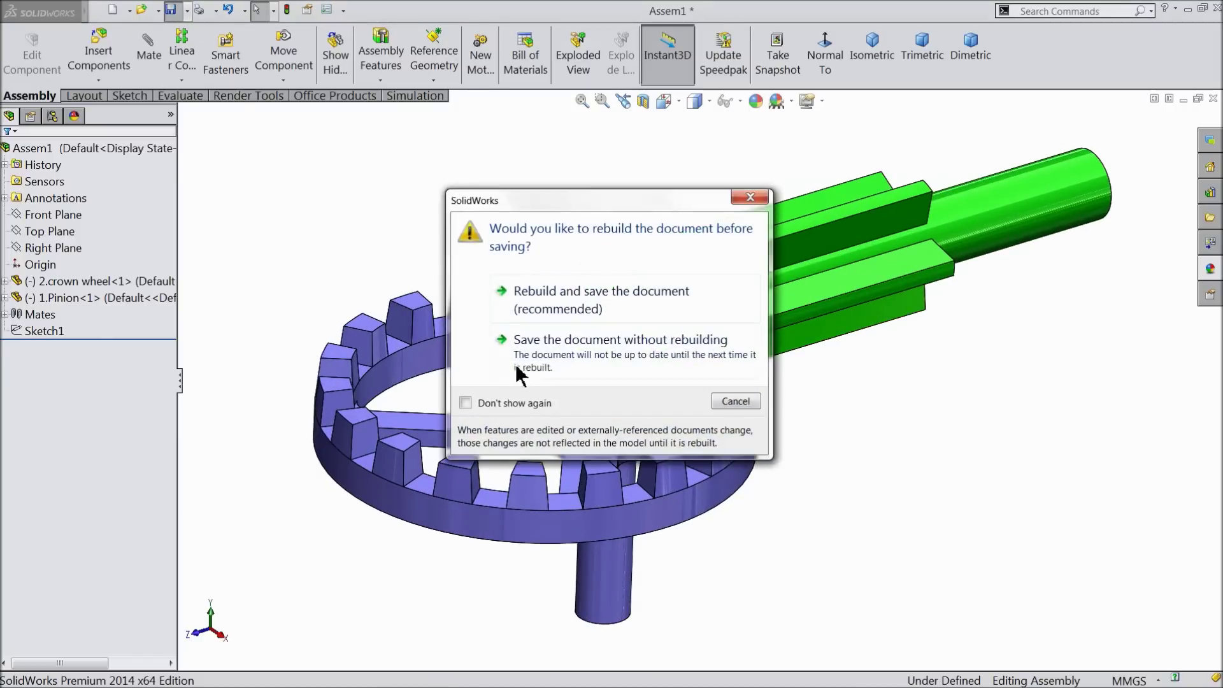
{"action": "left_click", "coordinate": [553, 306]}
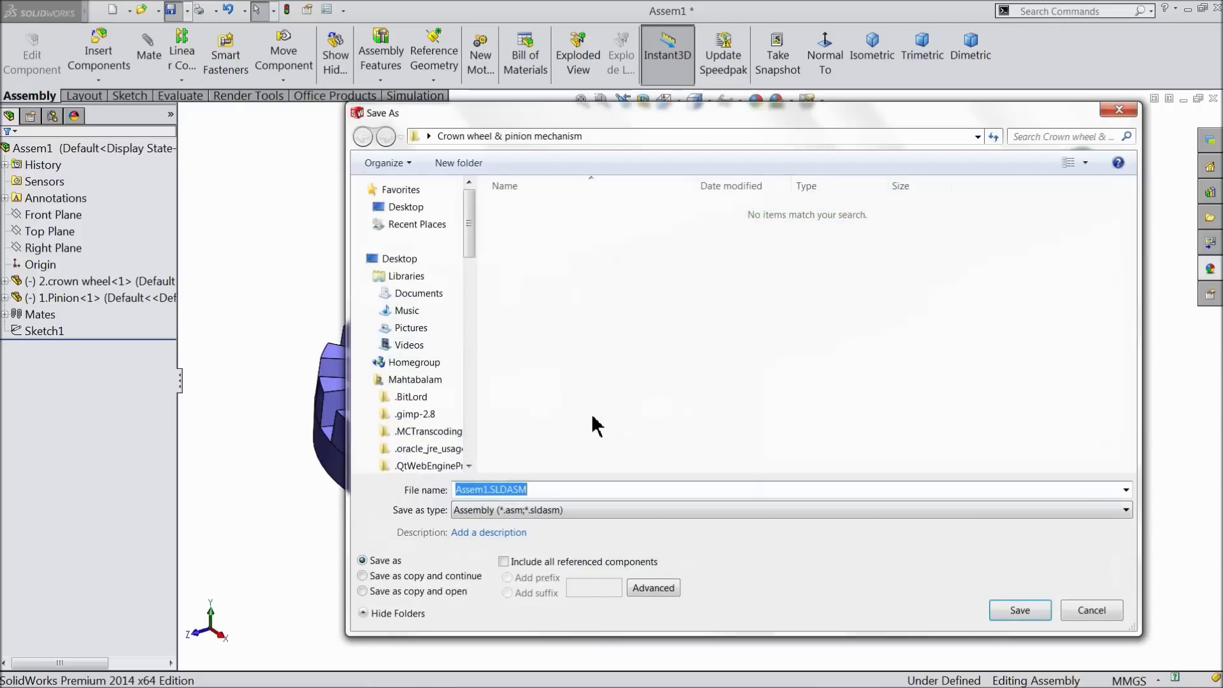
{"action": "left_click", "coordinate": [1023, 613]}
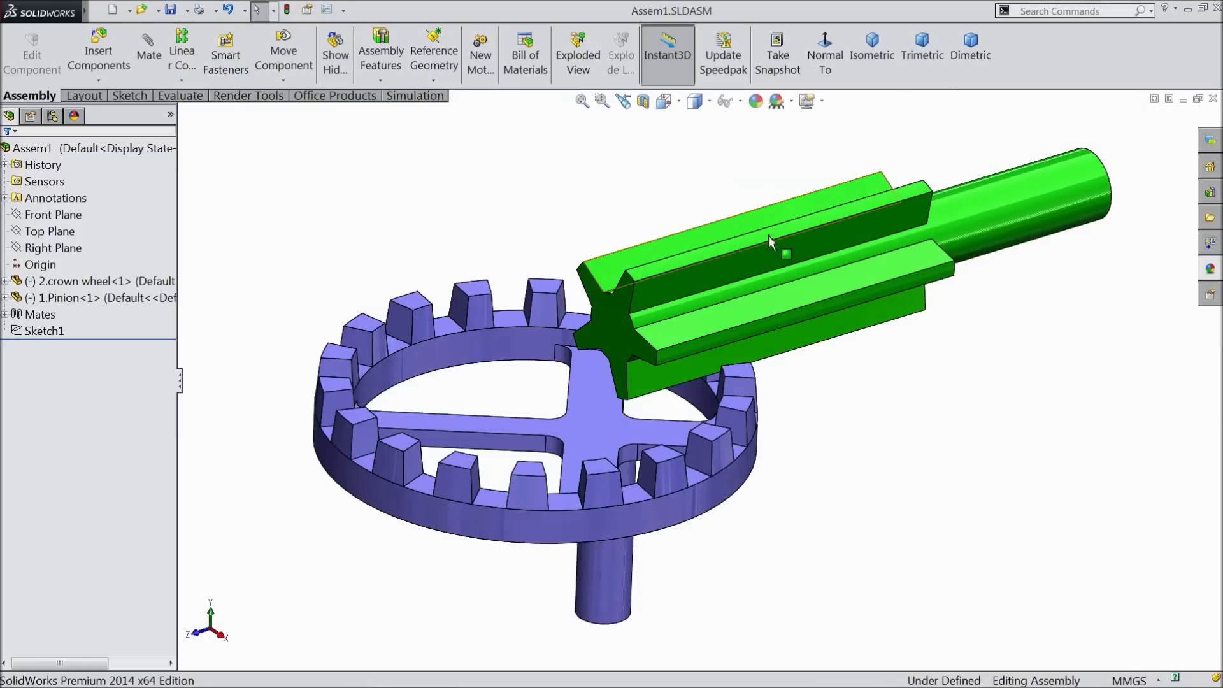
Show the MotionManager, open Motion Study 1 and set the study type to Motion Analysis.
{"action": "right_click", "coordinate": [1038, 46]}
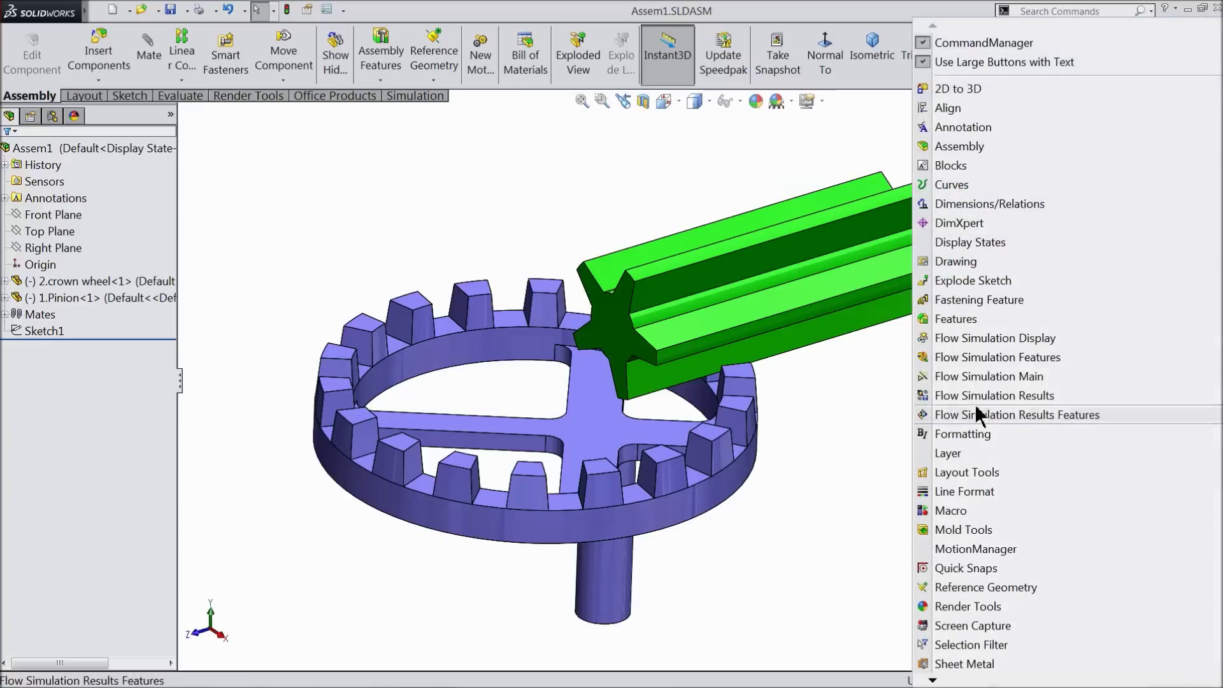
{"action": "left_click", "coordinate": [936, 548]}
{"action": "left_click", "coordinate": [207, 666]}
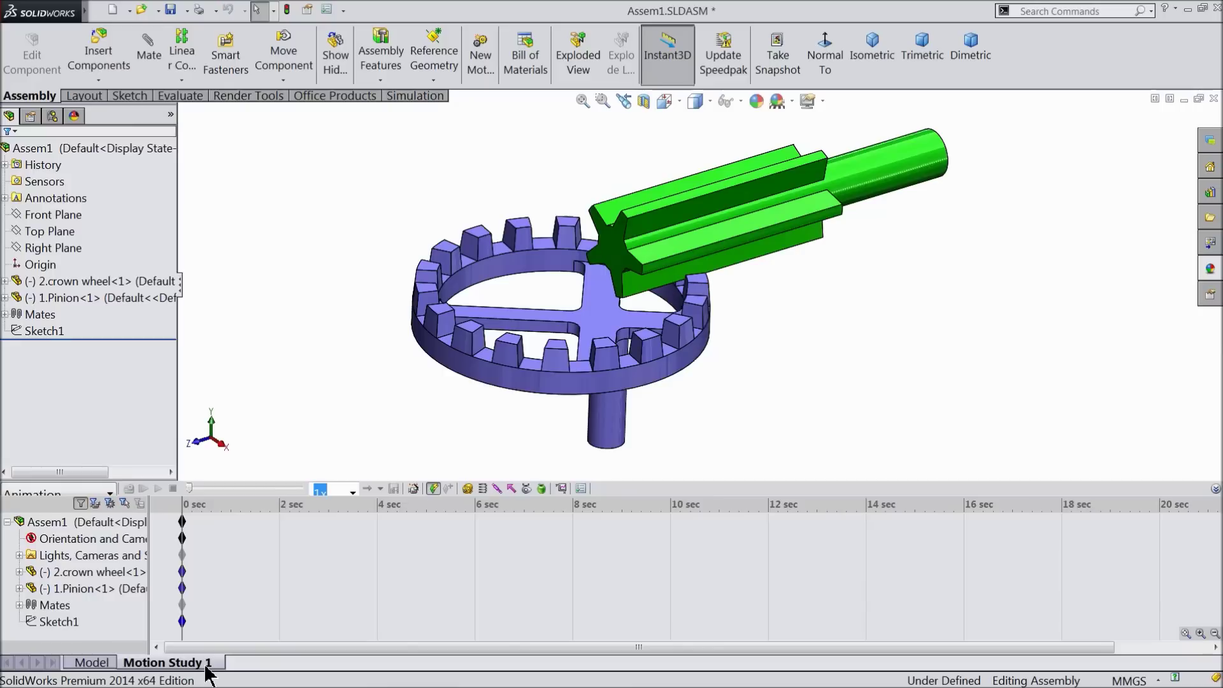
{"action": "left_click", "coordinate": [51, 497]}
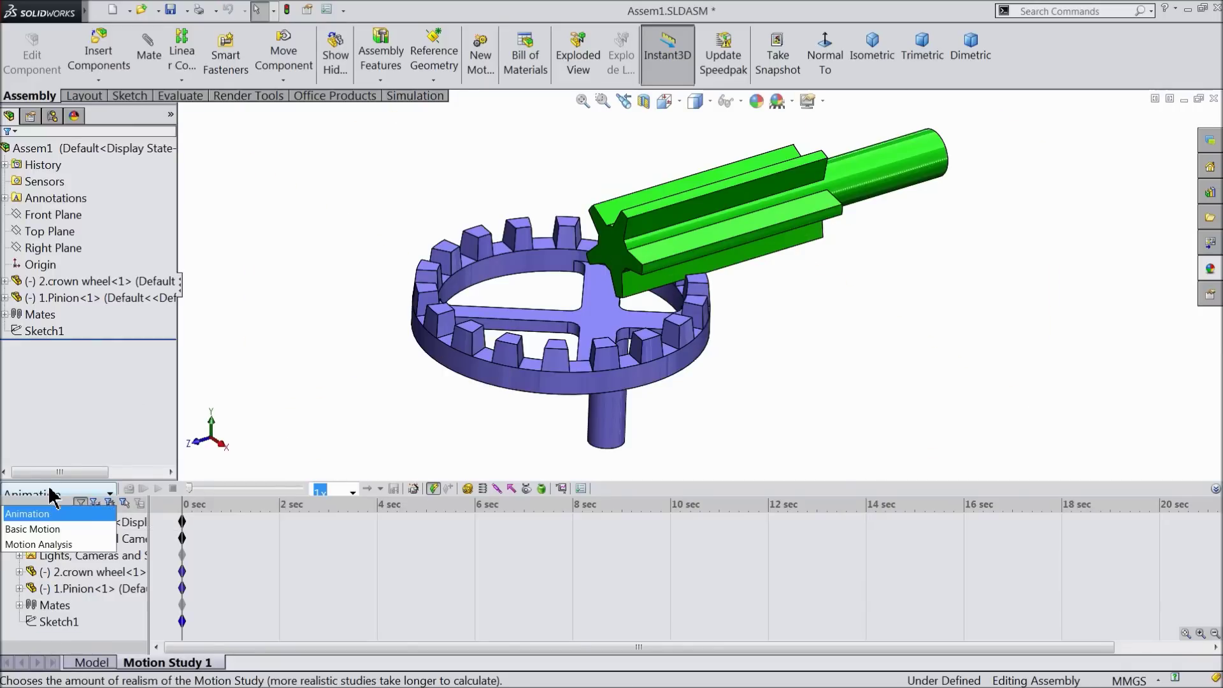
{"action": "left_click", "coordinate": [53, 544]}
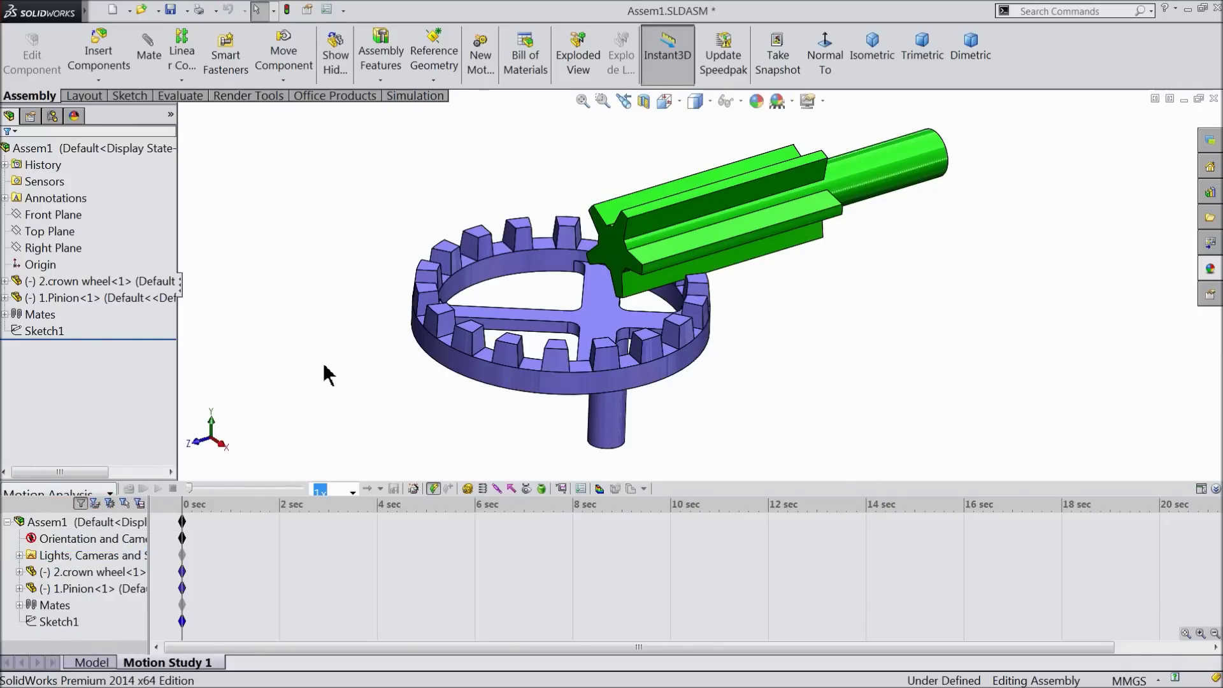
Accept the study properties with 25 frames per second for Motion Analysis and extend the study duration to 16 seconds.
{"action": "left_click", "coordinate": [543, 523]}
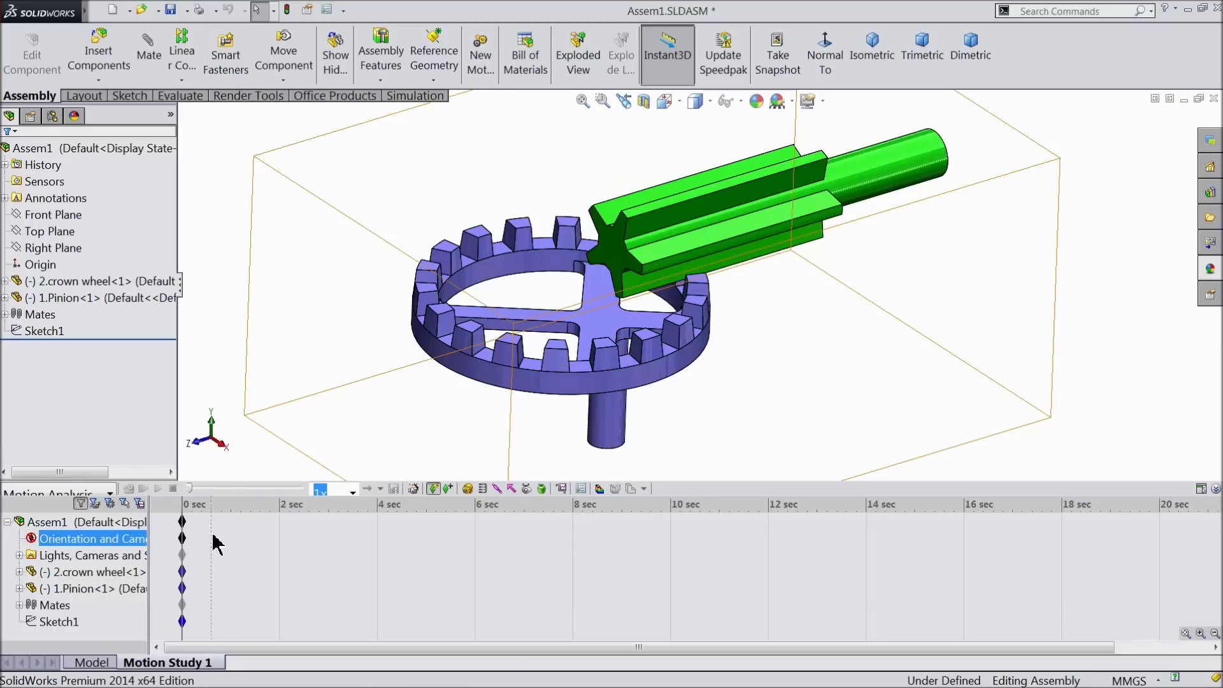
{"action": "left_click", "coordinate": [581, 489]}
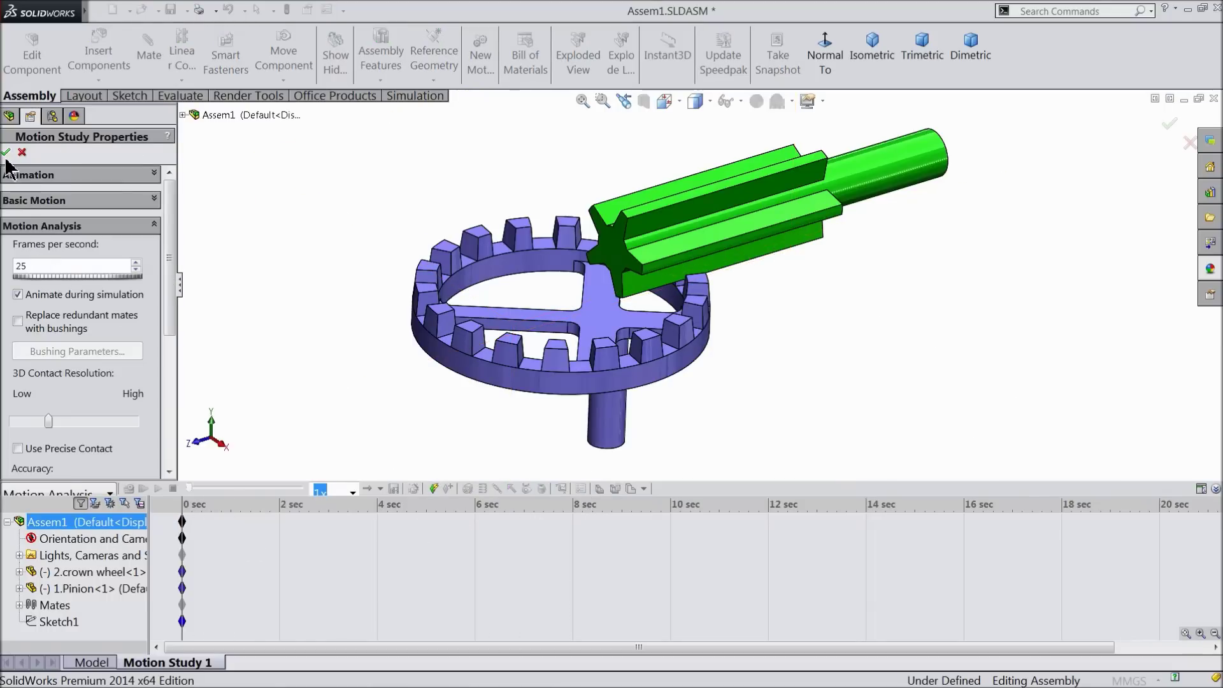
{"action": "left_click", "coordinate": [7, 153]}
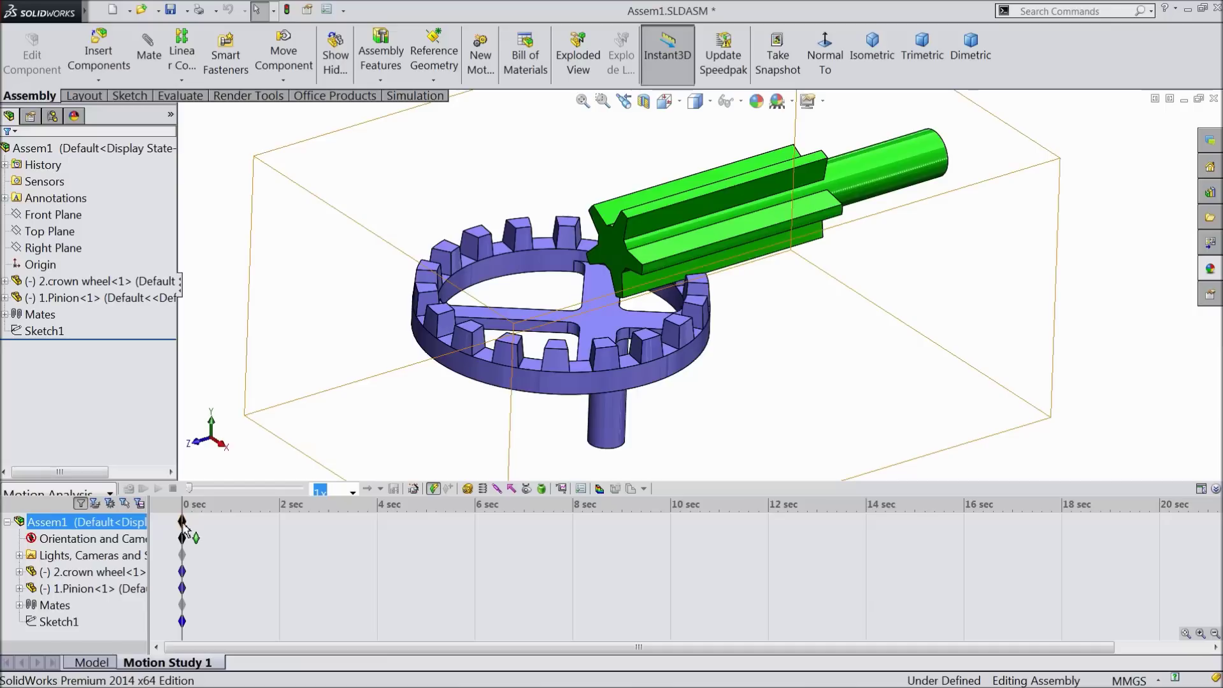
{"action": "left_click_drag", "start_coordinate": [183, 522], "coordinate": [237, 527]}
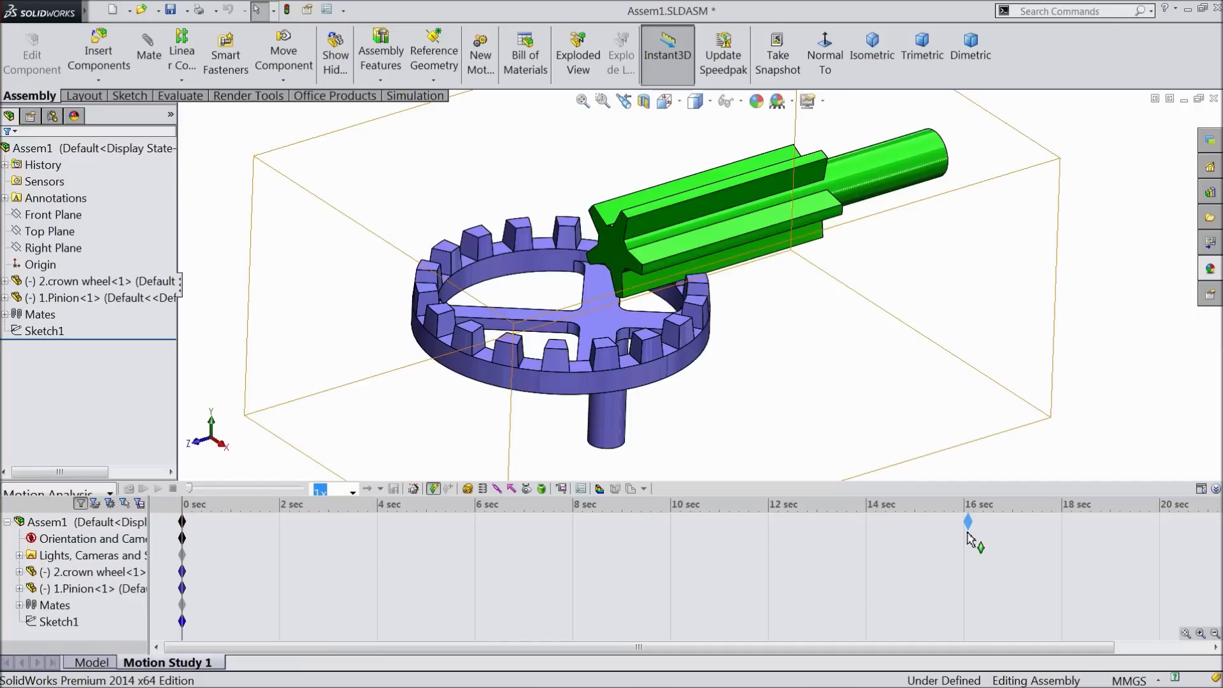
{"action": "left_click_drag", "start_coordinate": [967, 537], "coordinate": [967, 538]}
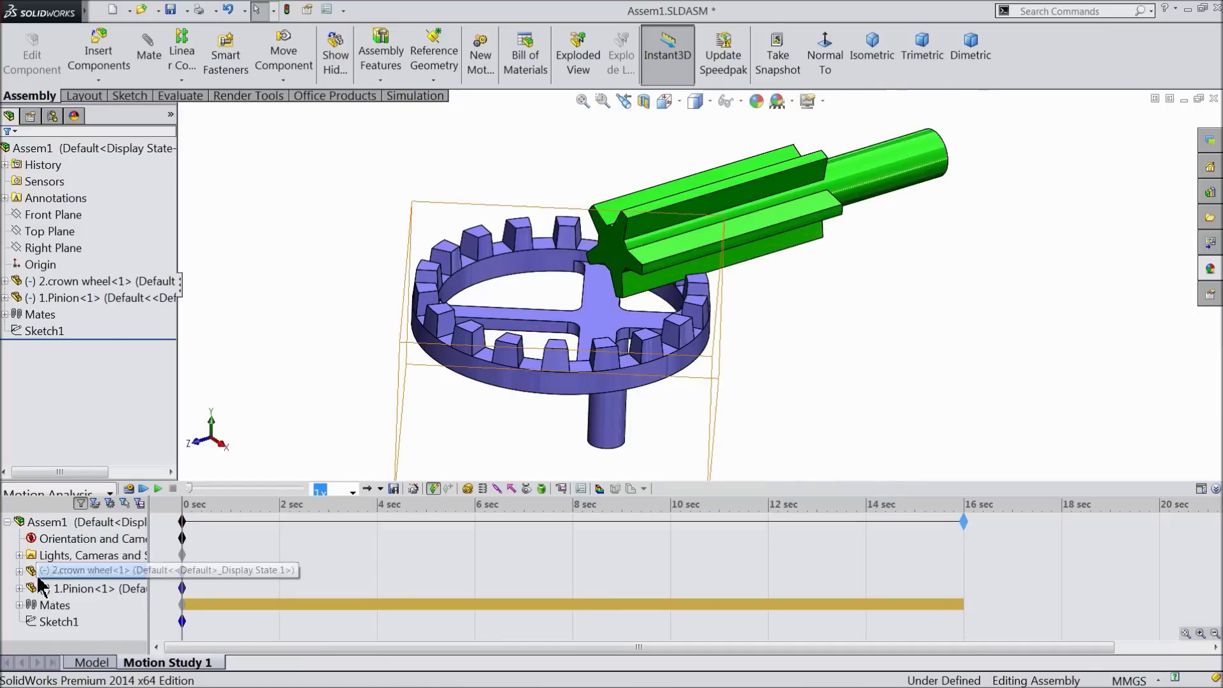
Add a rotary motor on the crown wheel's shaft face with a constant speed of 20 RPM.
{"action": "left_click", "coordinate": [467, 489]}
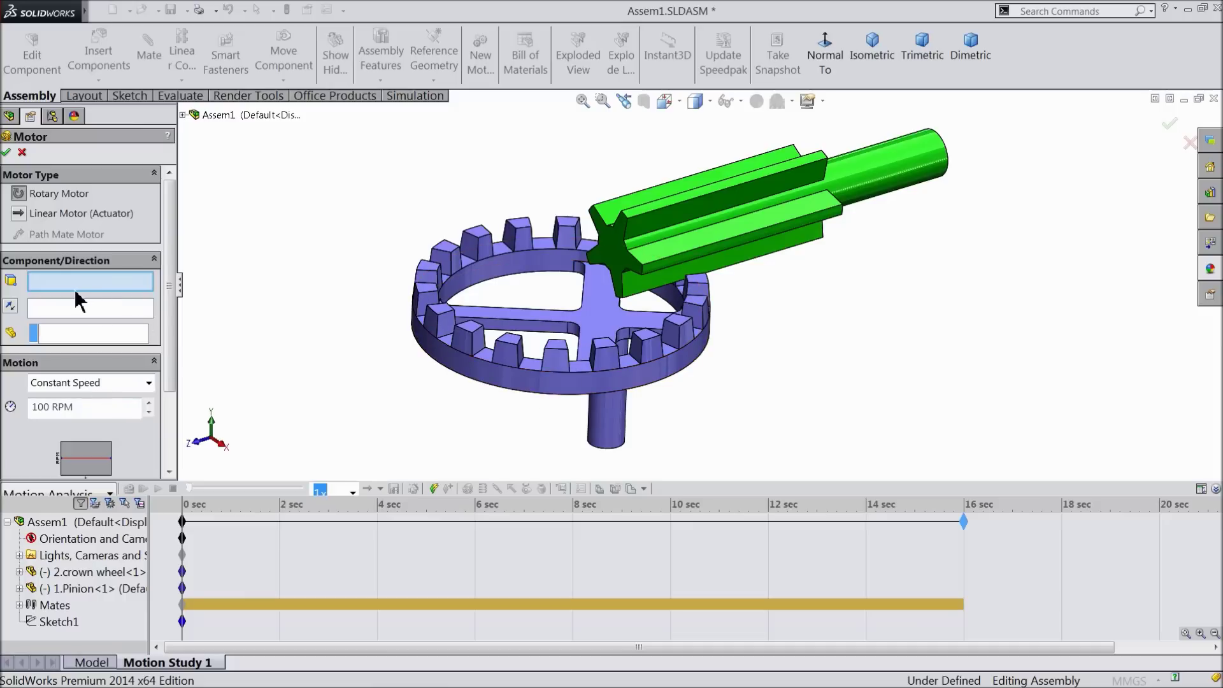
{"action": "left_click", "coordinate": [614, 423]}
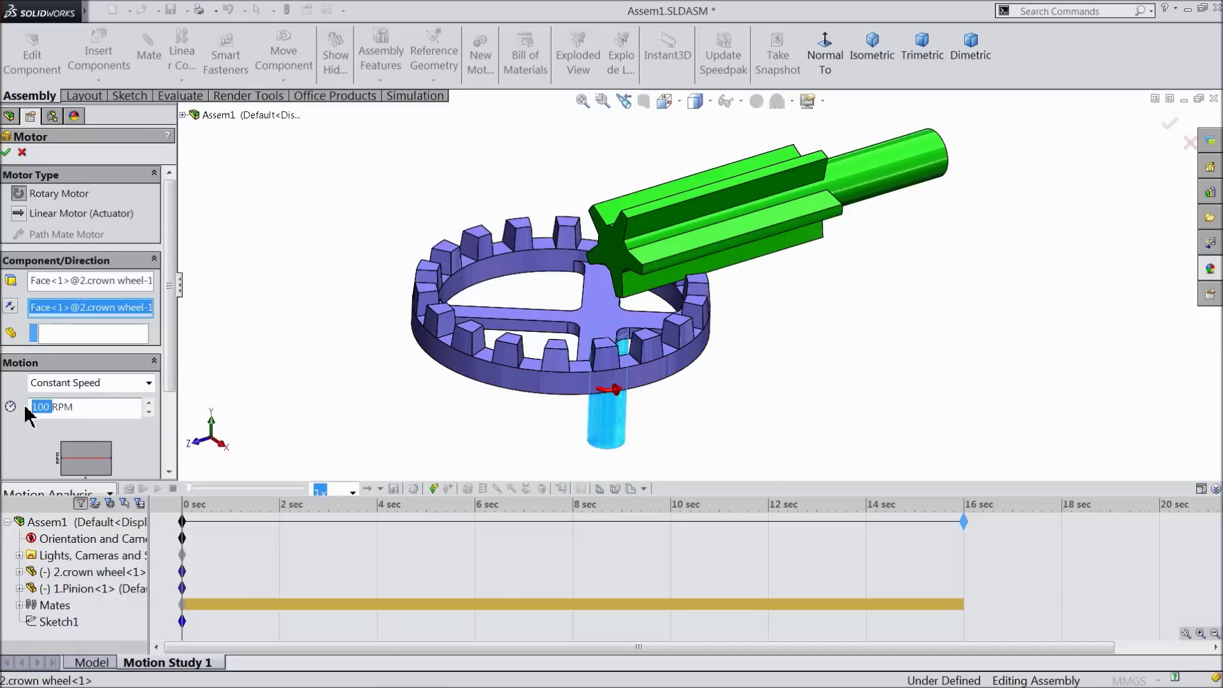
{"action": "left_click", "coordinate": [247, 330]}
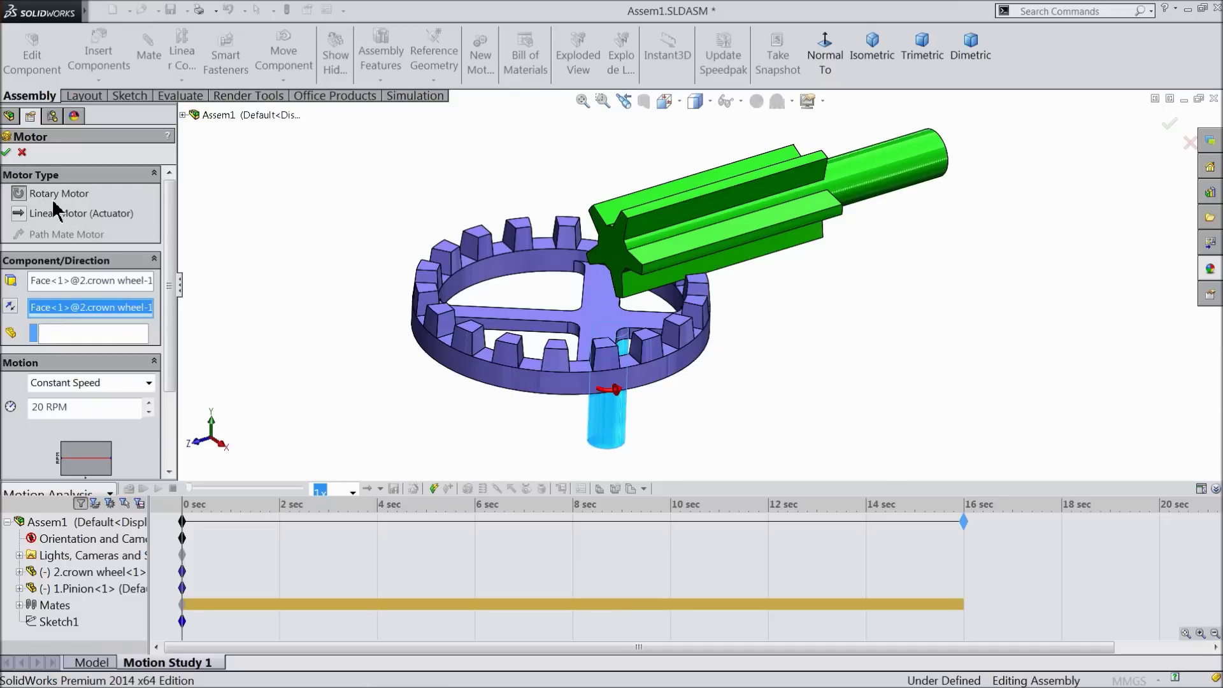
{"action": "left_click", "coordinate": [7, 153]}
{"action": "left_click", "coordinate": [68, 572]}
{"action": "left_click", "coordinate": [470, 506]}
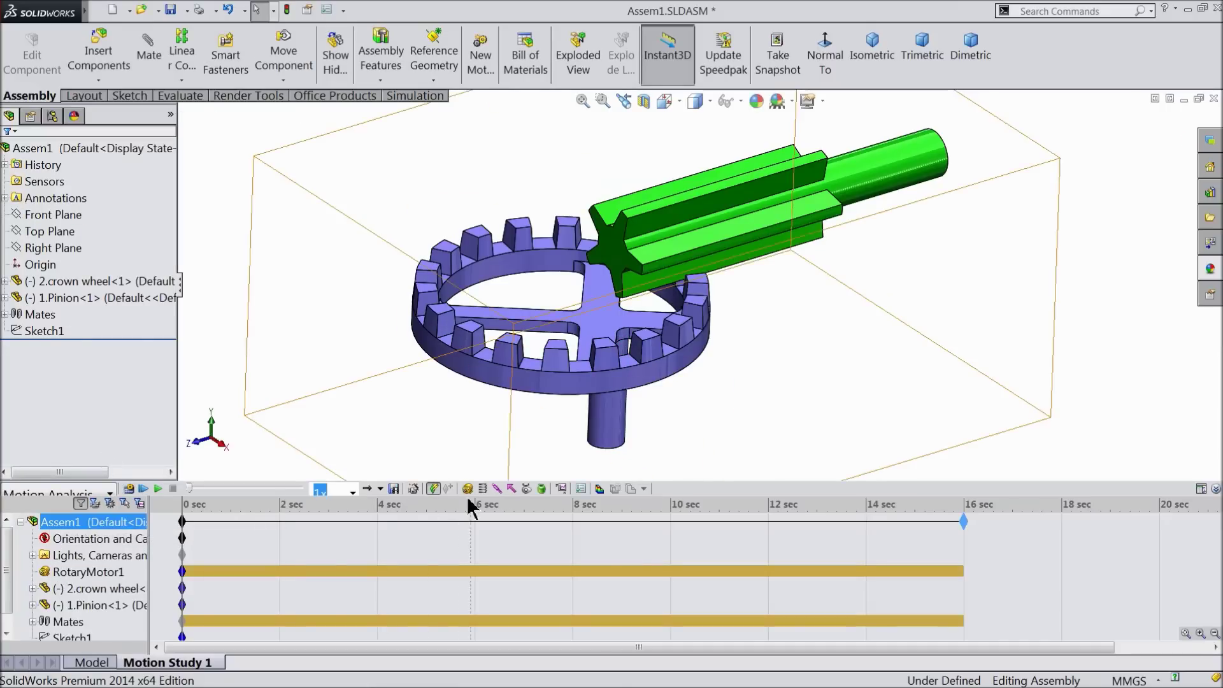
Add a solid body contact between the pinion and the crown wheel.
{"action": "left_click", "coordinate": [527, 490]}
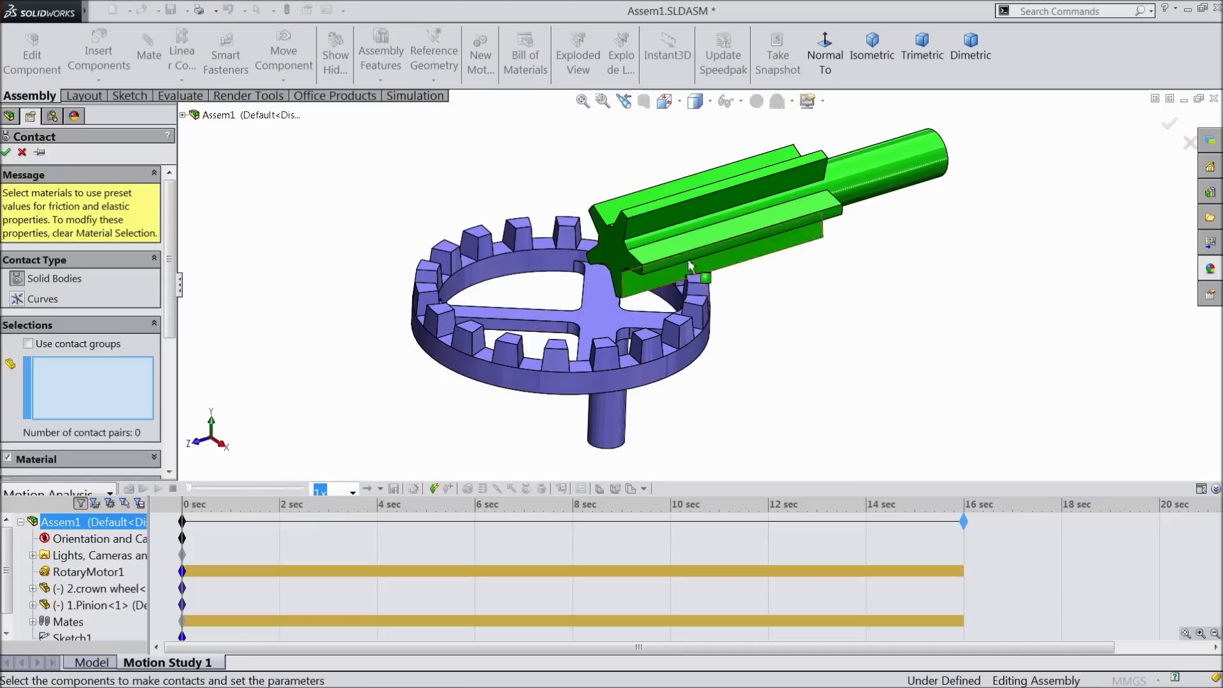
{"action": "left_click", "coordinate": [704, 241]}
{"action": "left_click", "coordinate": [644, 391]}
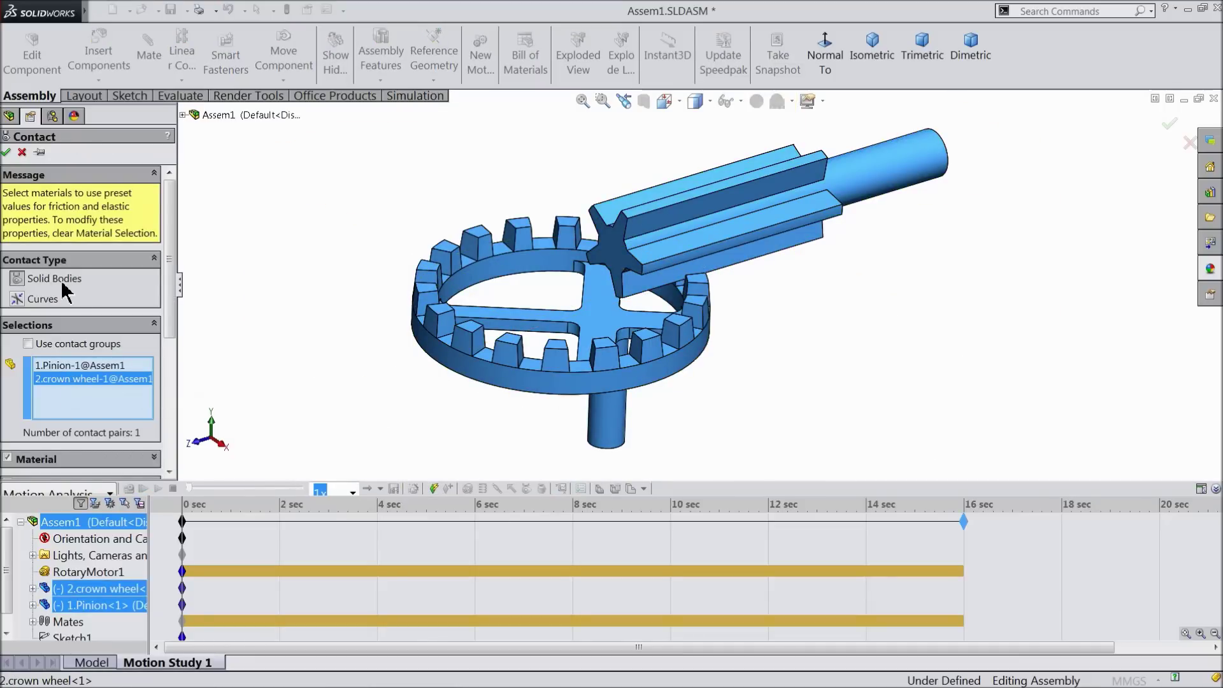
{"action": "left_click", "coordinate": [6, 153]}
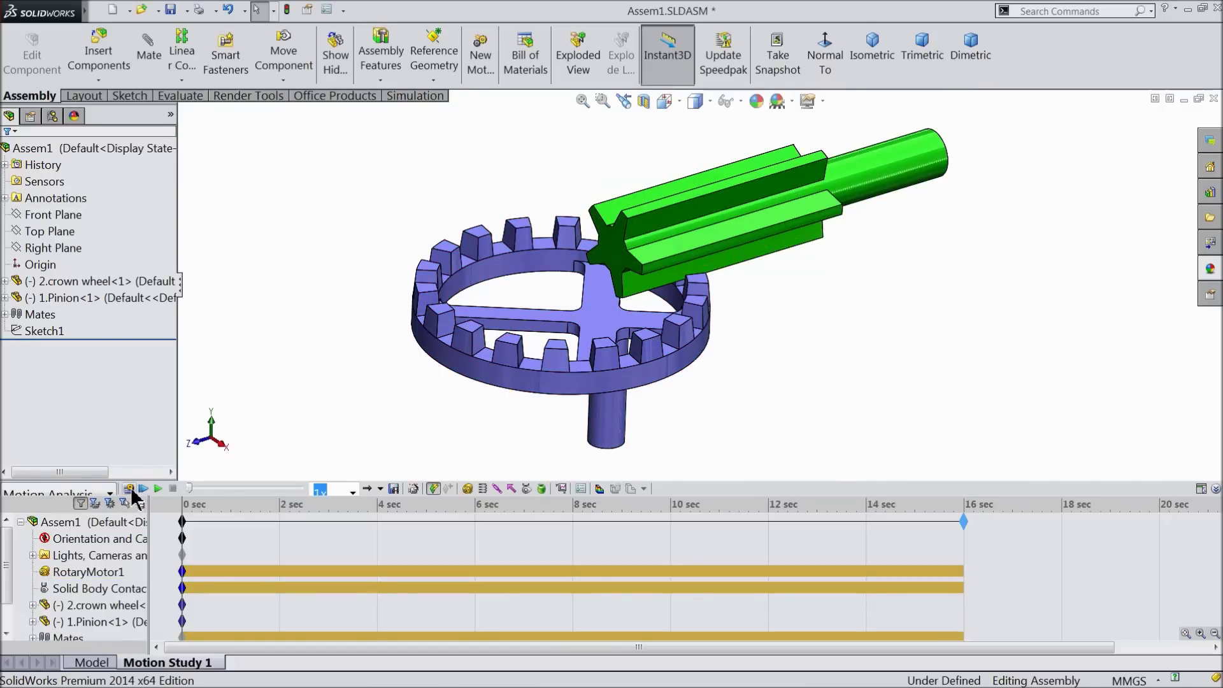
Calculate the motion study and return the timeline to 0 seconds.
{"action": "left_click", "coordinate": [130, 489]}
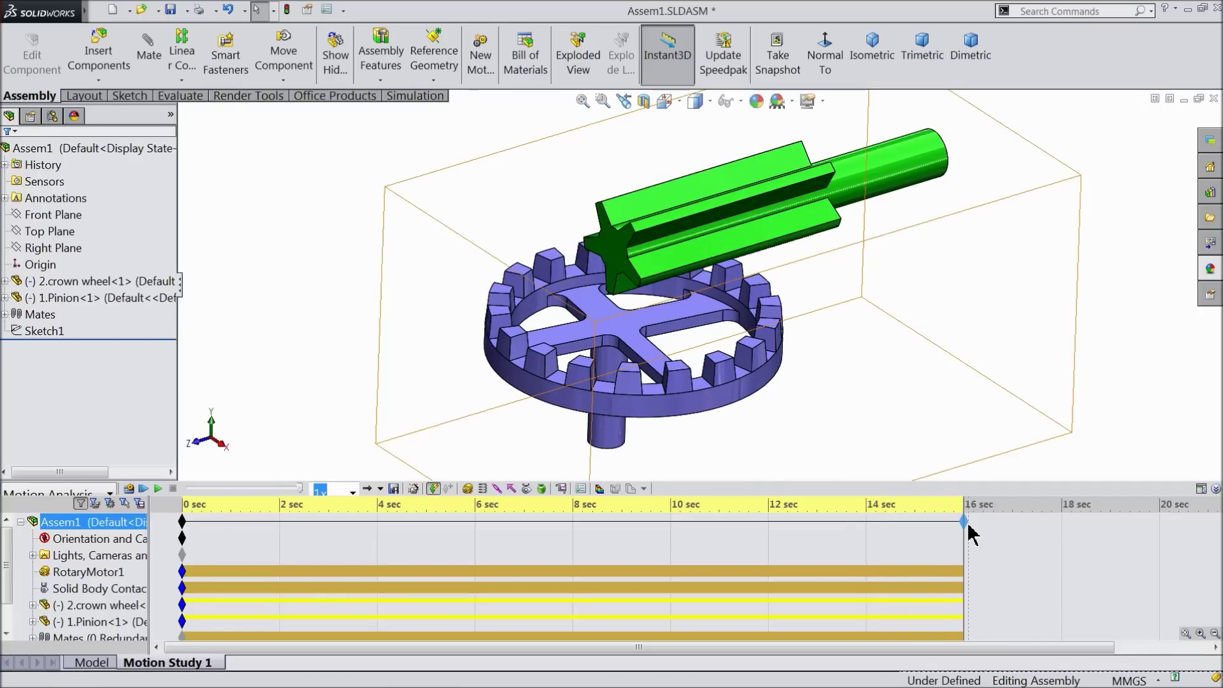
{"action": "left_click_drag", "start_coordinate": [967, 532], "coordinate": [183, 548]}
{"action": "left_click", "coordinate": [103, 588]}
Edit the crown wheel's rotary motor and set its constant speed to 15 RPM.
{"action": "left_click", "coordinate": [77, 572]}
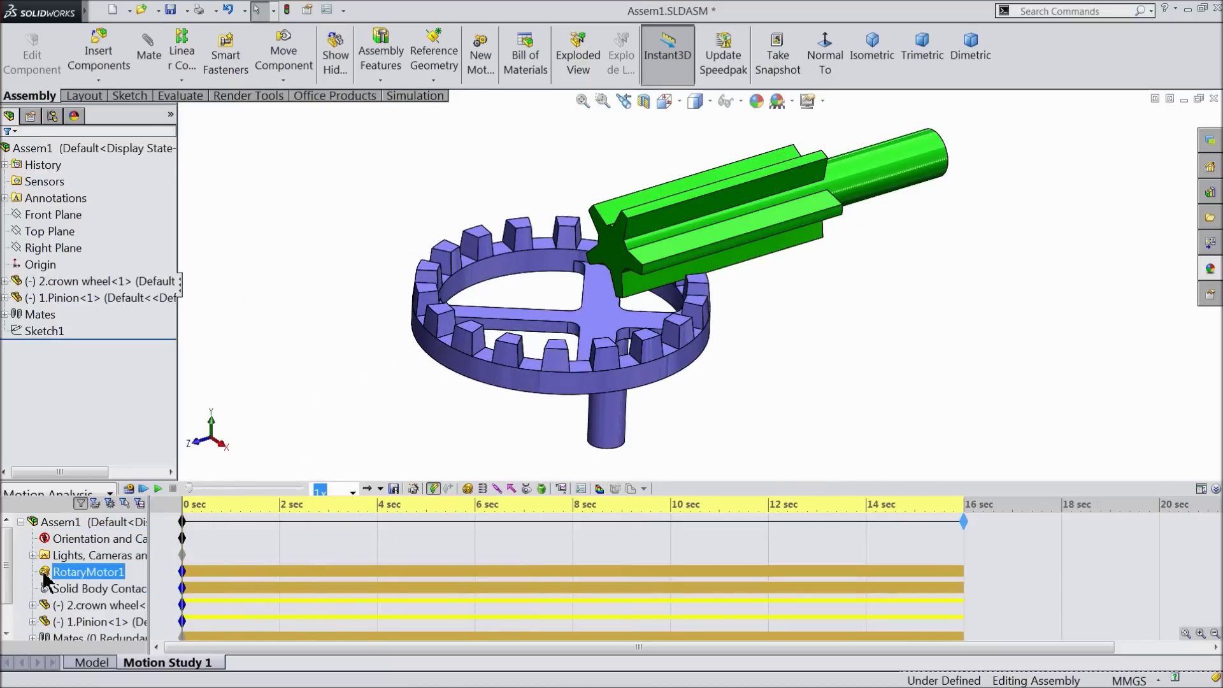
{"action": "right_click", "coordinate": [47, 573]}
{"action": "left_click", "coordinate": [75, 421]}
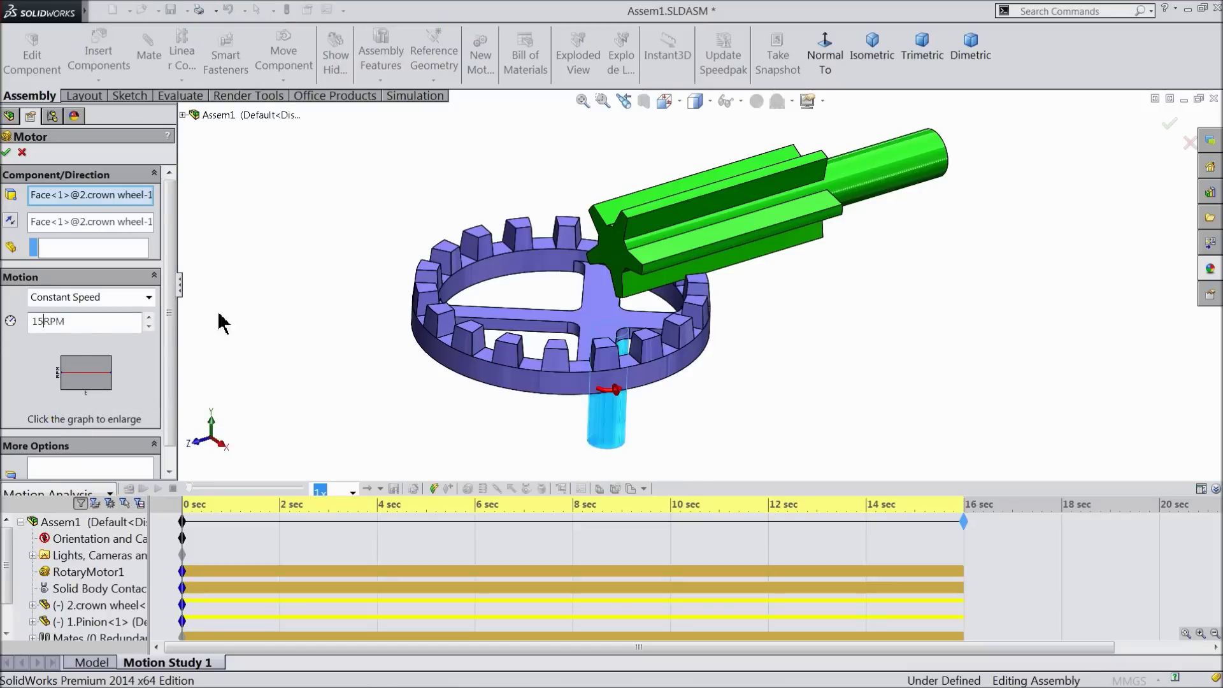
{"action": "left_click", "coordinate": [7, 153]}
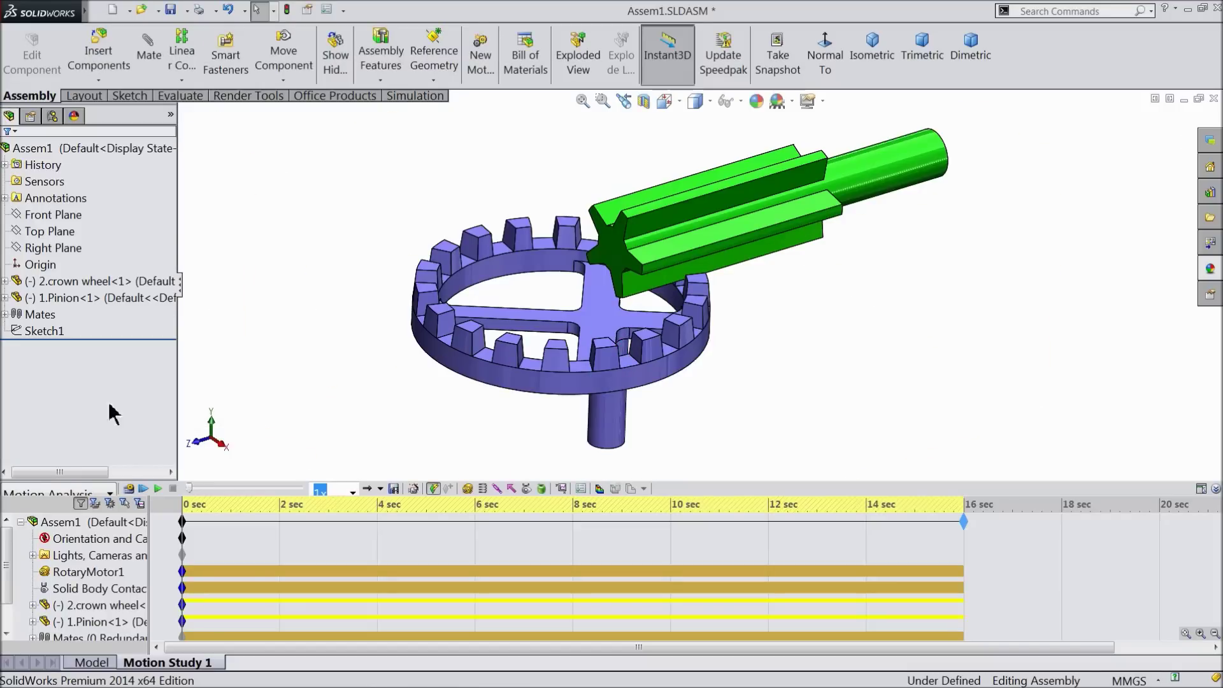
Recalculate the motion study with the new motor speed and play back the resulting gear motion.
{"action": "left_click", "coordinate": [130, 490]}
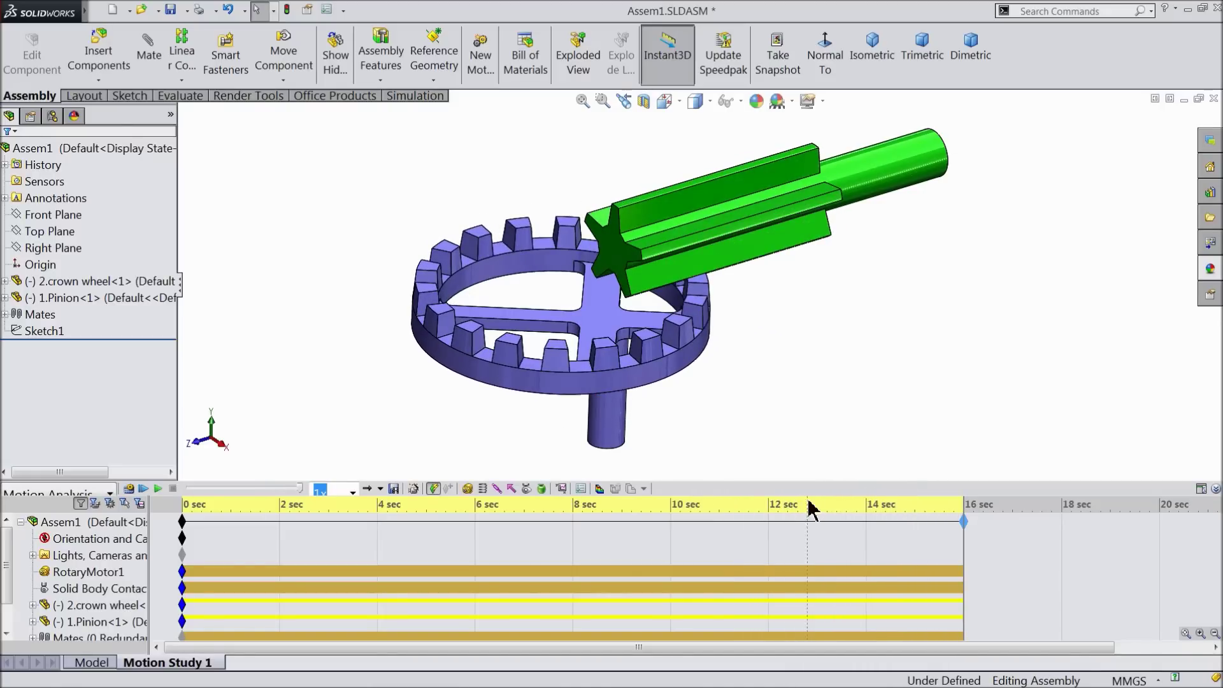
{"action": "left_click", "coordinate": [158, 490]}
{"action": "left_click", "coordinate": [983, 526]}
Collapse the motion timeline and set up saving the animation to the Desktop as the Microsoft AVI file Assem1.avi.
{"action": "left_click", "coordinate": [1216, 490]}
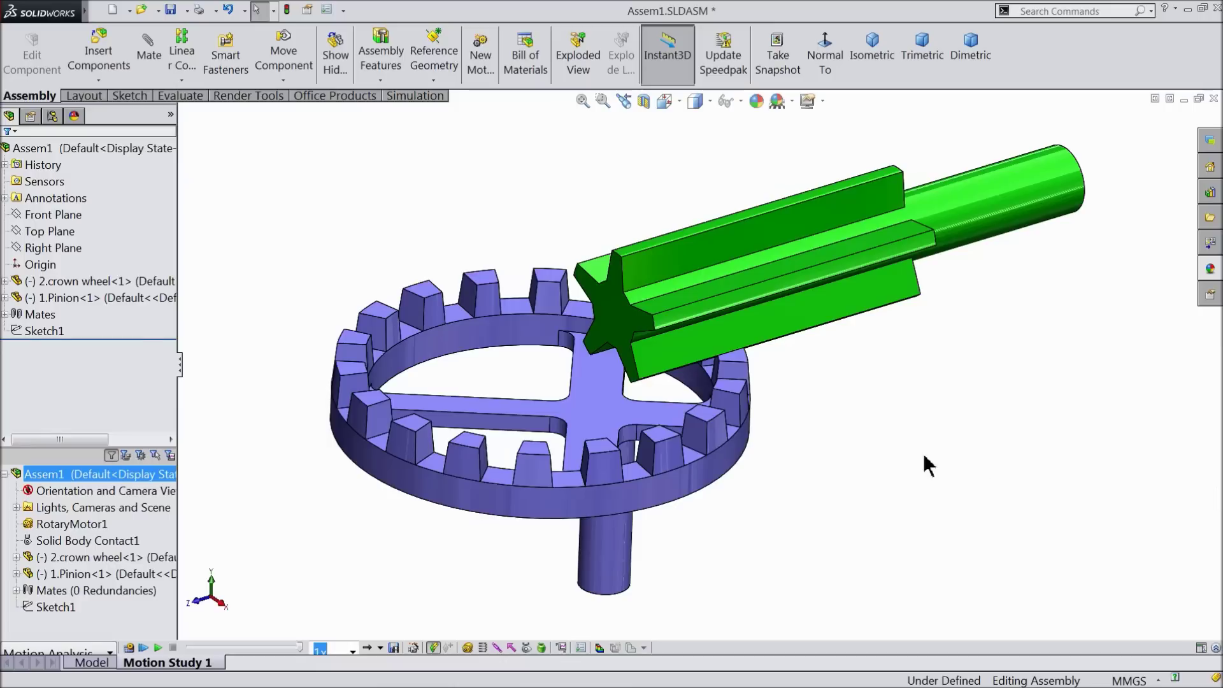
{"action": "left_click", "coordinate": [395, 649]}
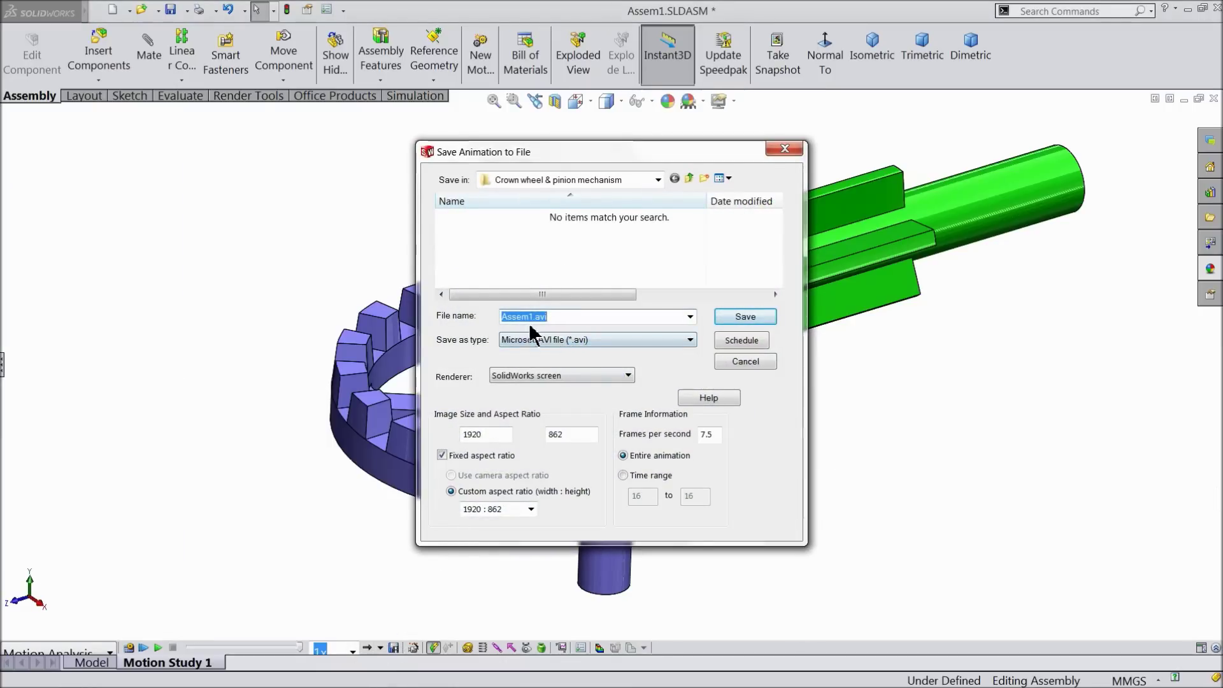
{"action": "left_click", "coordinate": [658, 180]}
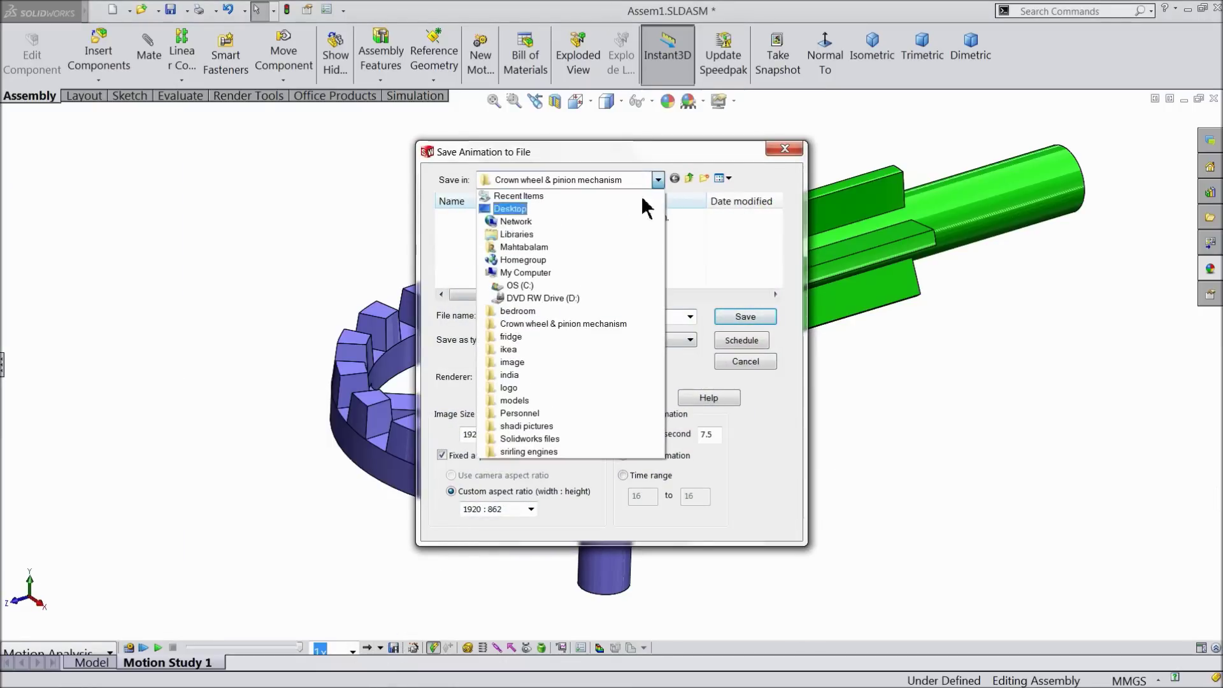
{"action": "left_click", "coordinate": [510, 209]}
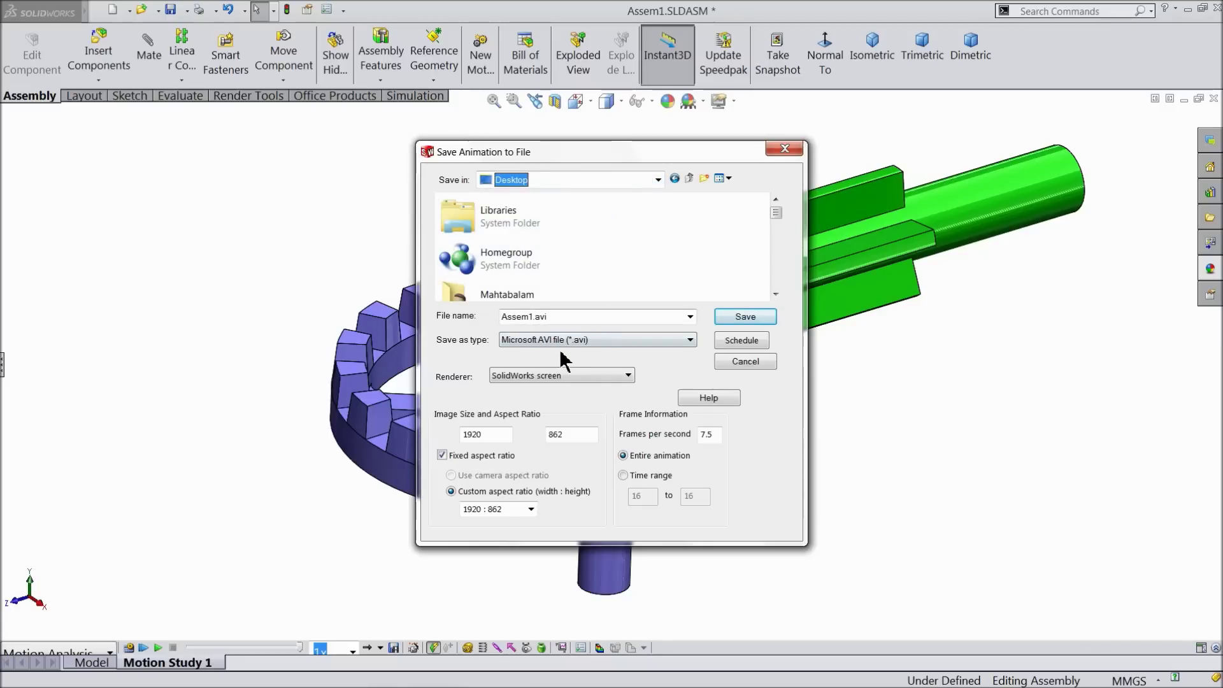
{"action": "left_click", "coordinate": [571, 337]}
{"action": "left_click", "coordinate": [572, 335]}
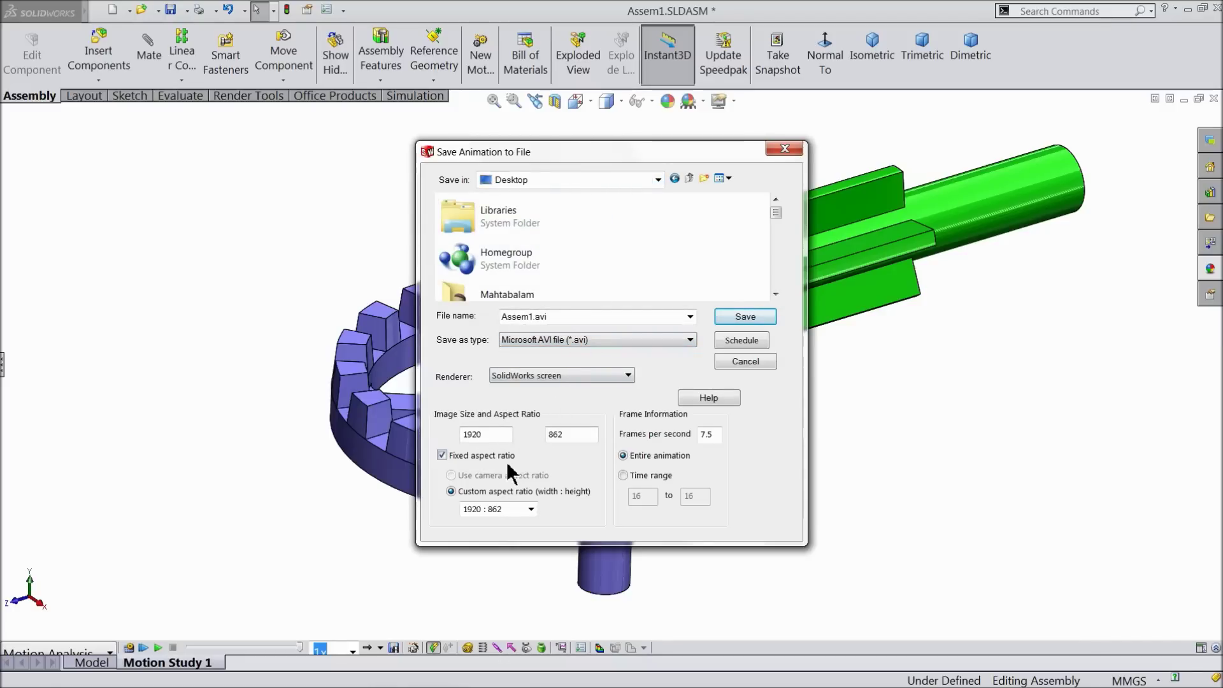
Save the animation at a 16:9 aspect ratio and 25 frames per second, using Microsoft Video 1 compression at quality 85.
{"action": "left_click", "coordinate": [530, 509]}
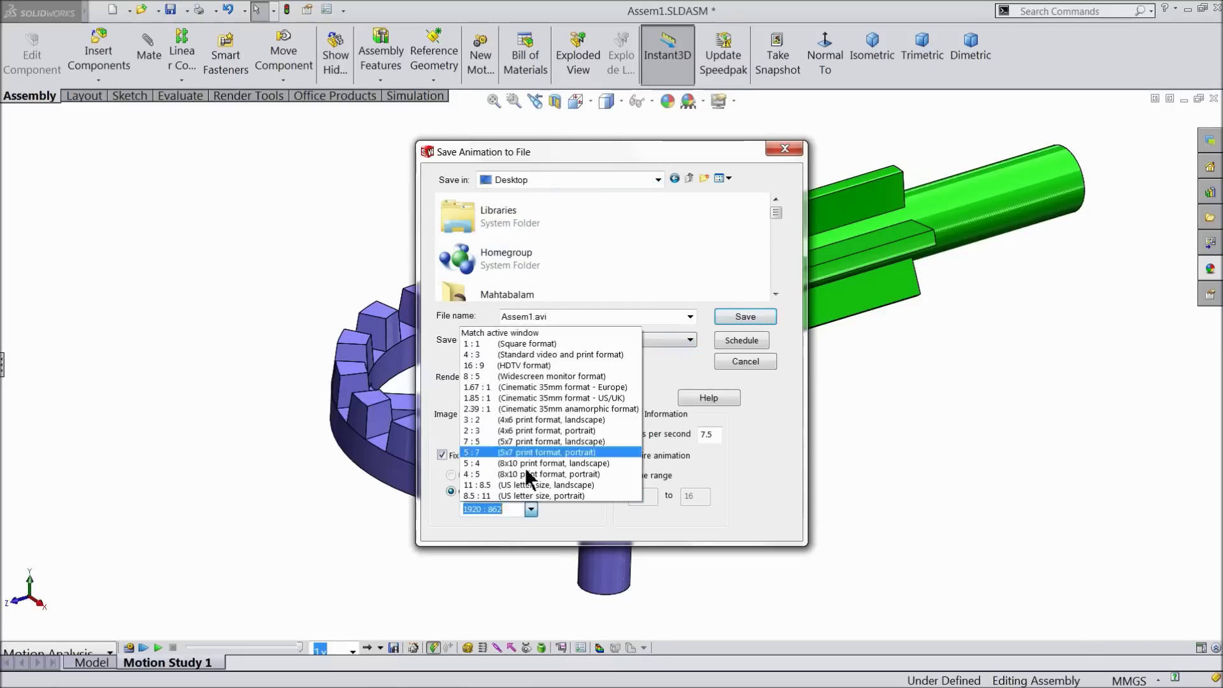
{"action": "left_click", "coordinate": [499, 365]}
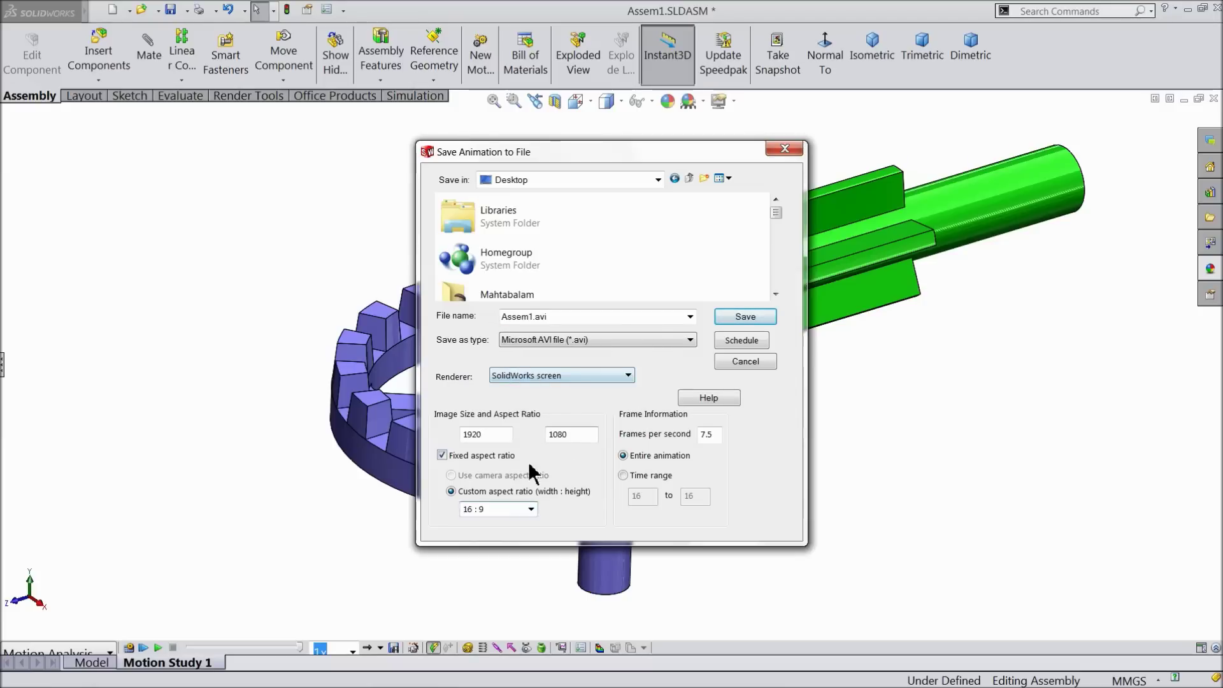
{"action": "type", "text": "25"}
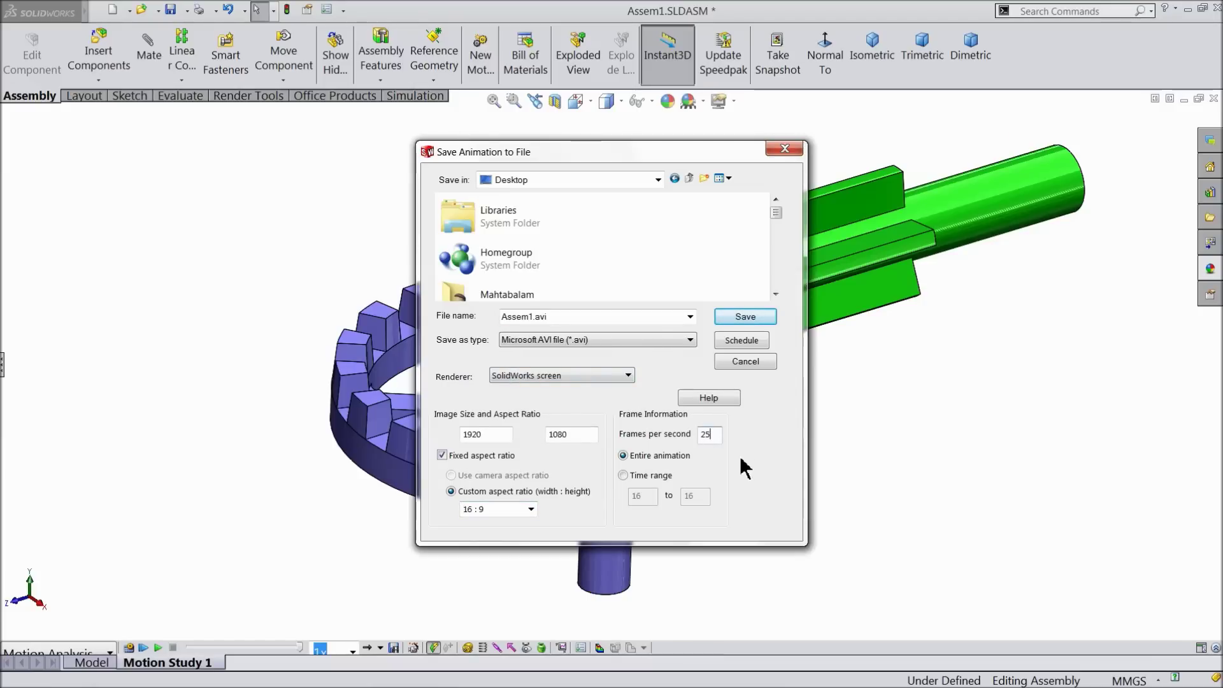
{"action": "left_click", "coordinate": [744, 317]}
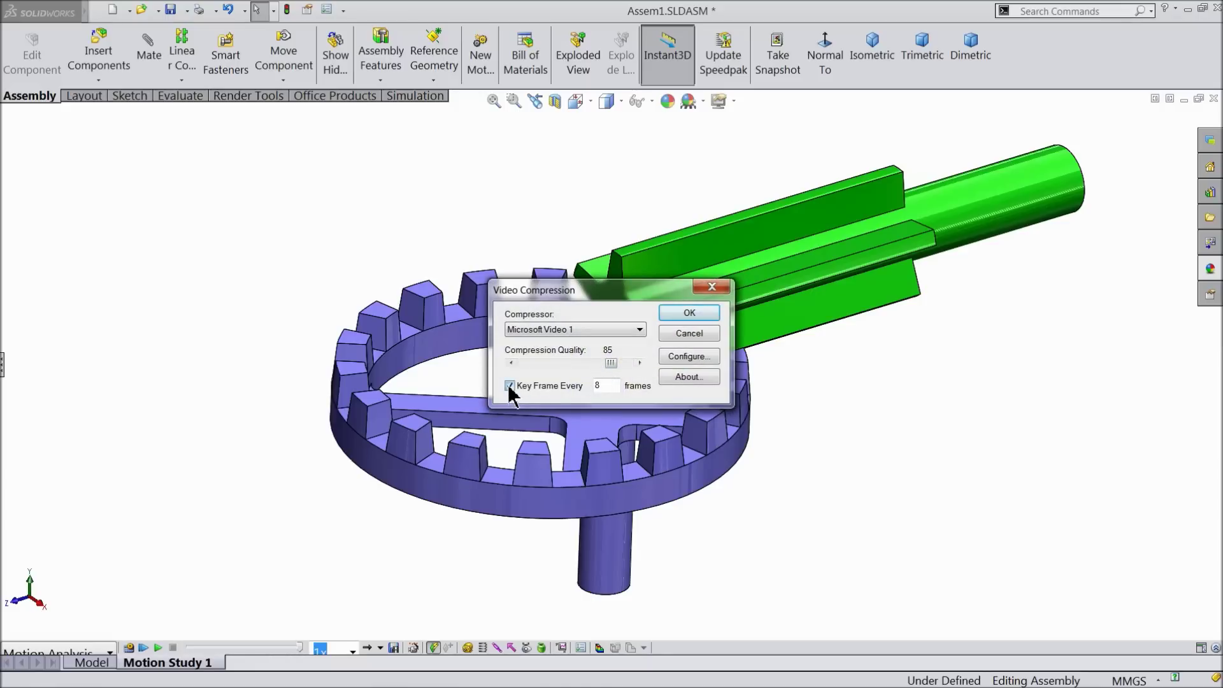
{"action": "left_click", "coordinate": [689, 317]}
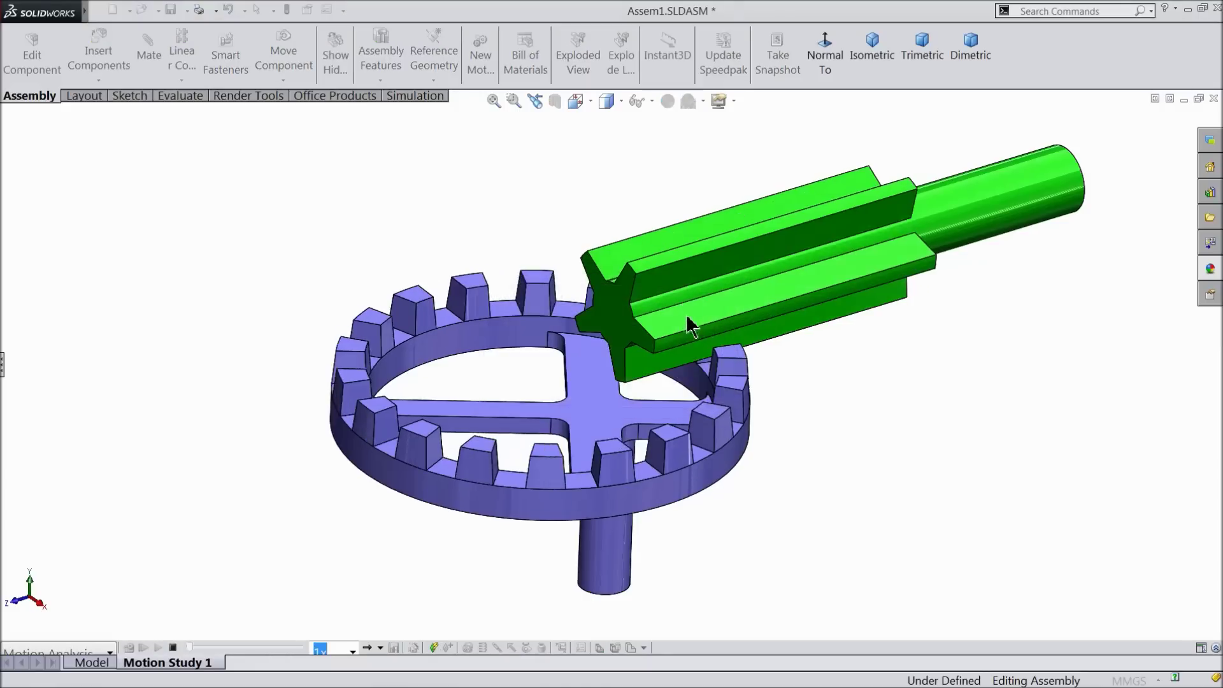